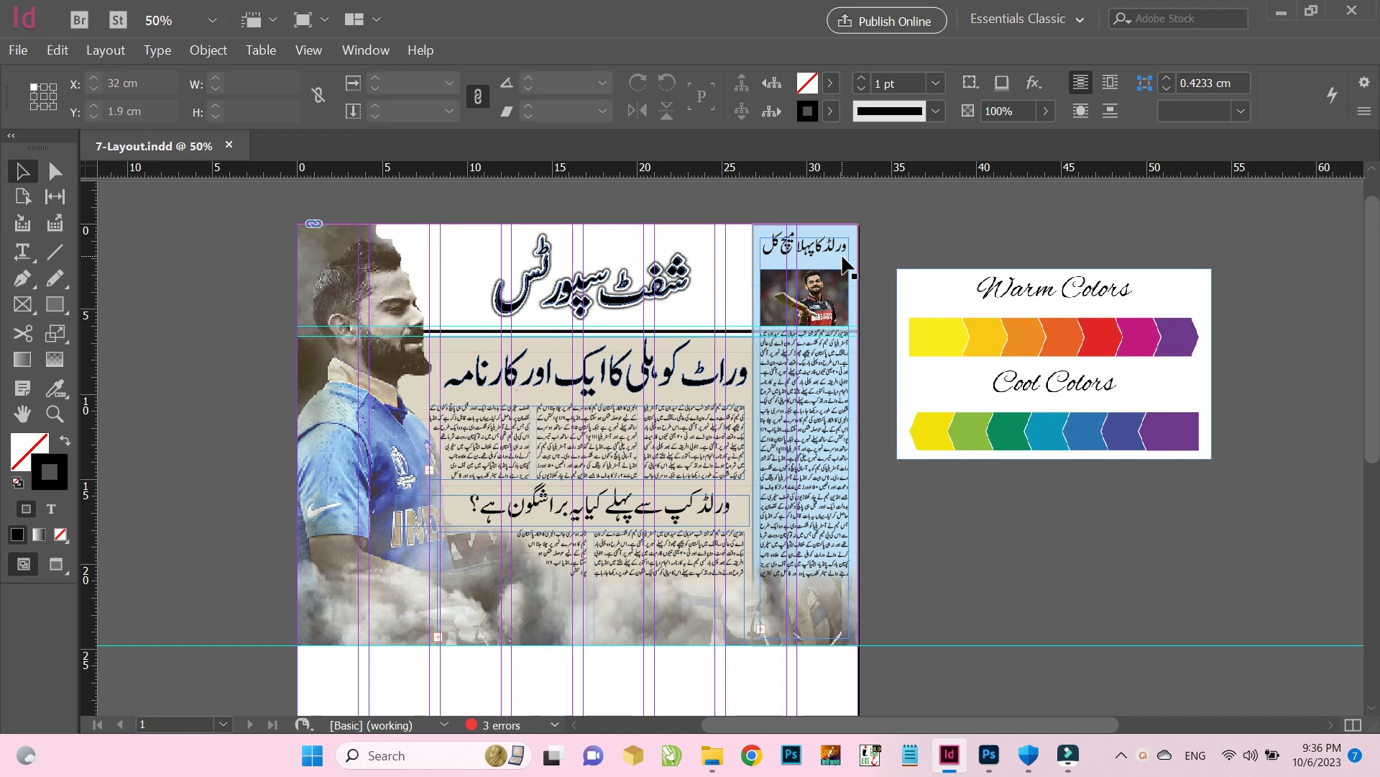
Add a horizontal page guide at 25.5 cm, just below the finished sports section, and save the document
{"action": "scroll", "coordinate": [842, 257], "scroll_direction": "down", "scroll_amount": 5}
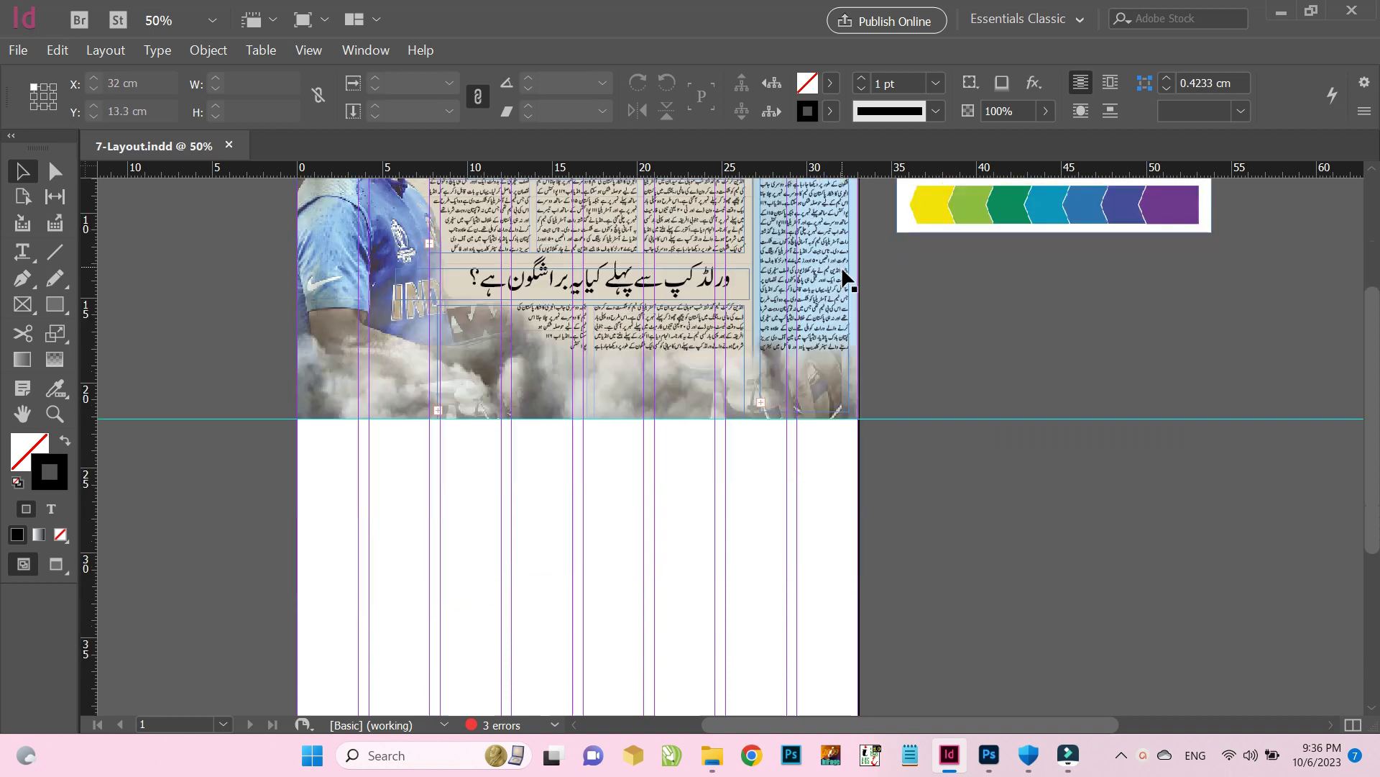
{"action": "scroll", "coordinate": [712, 335], "scroll_direction": "up", "scroll_amount": 1}
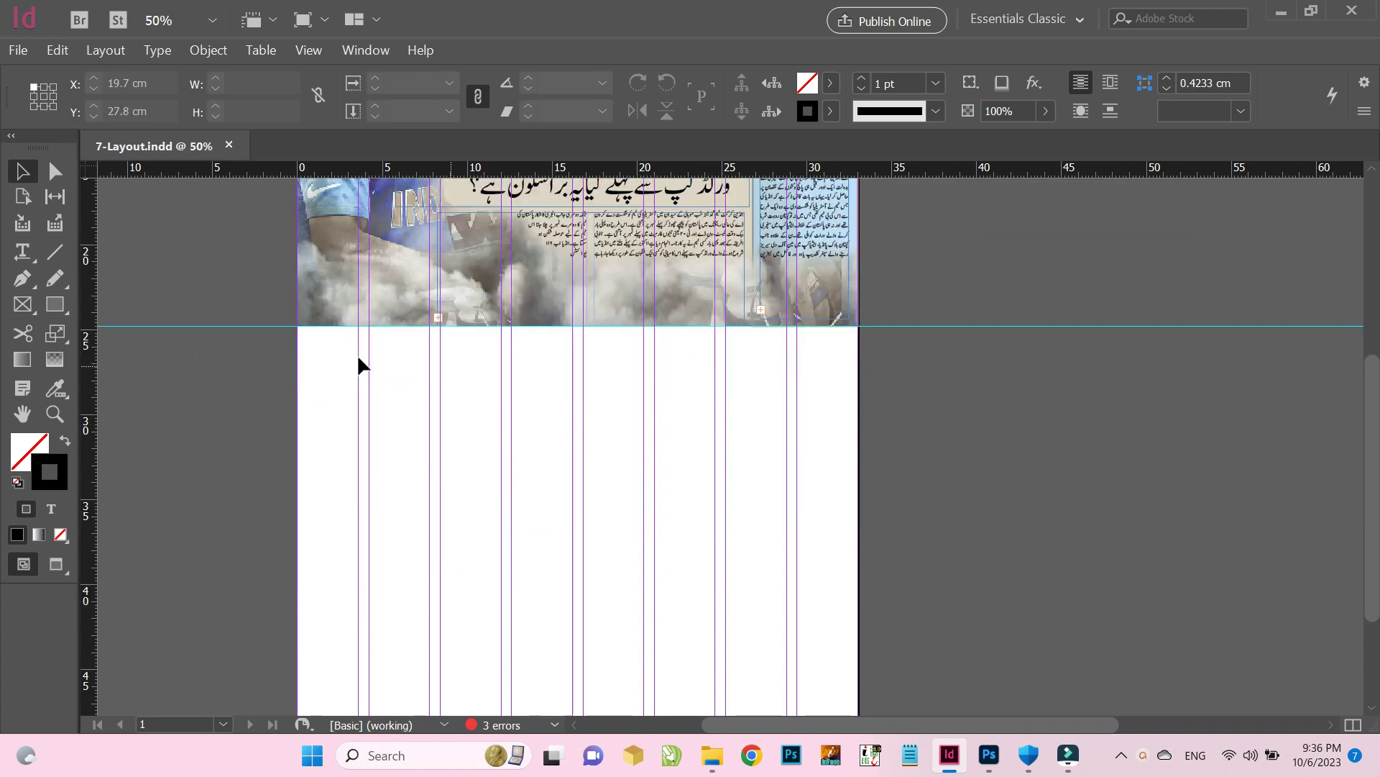
{"action": "left_click_drag", "start_coordinate": [634, 173], "coordinate": [632, 340]}
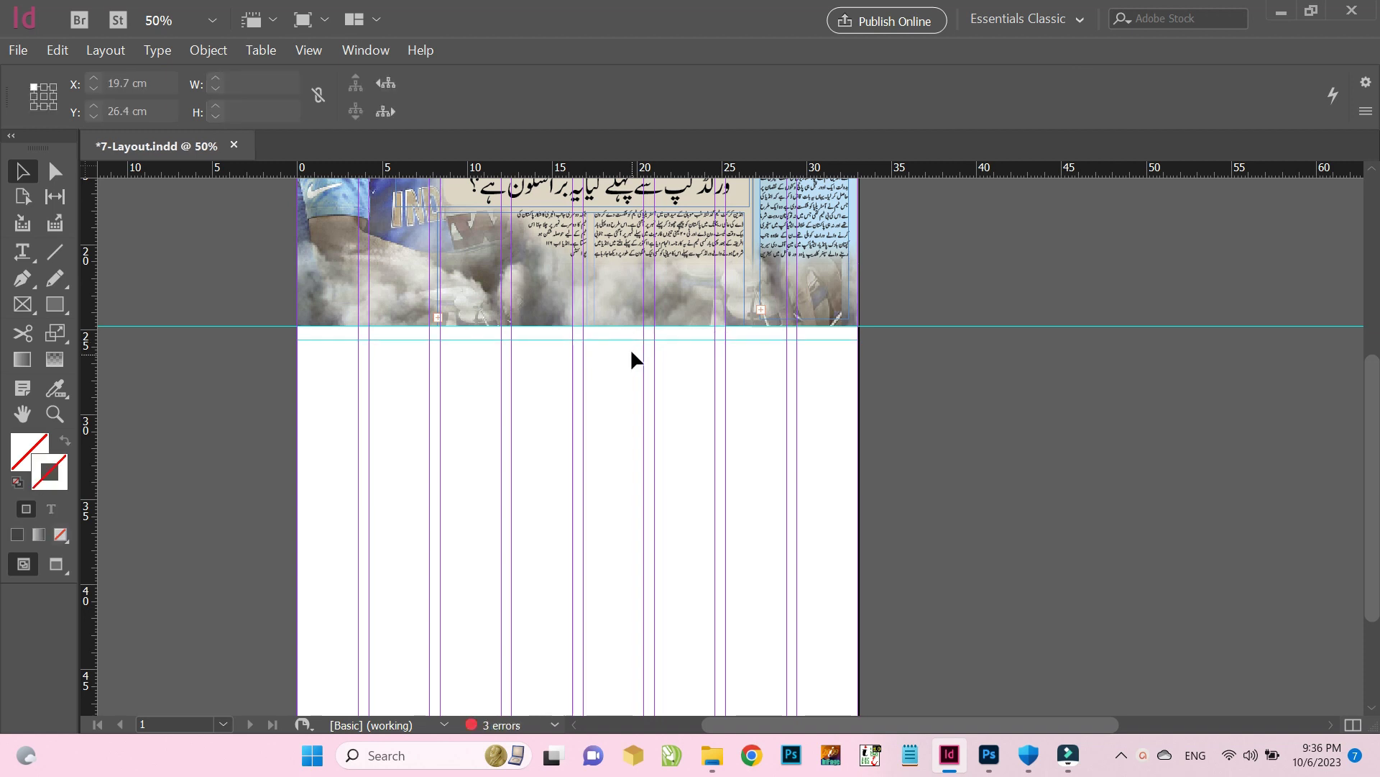
{"action": "left_click", "coordinate": [632, 352]}
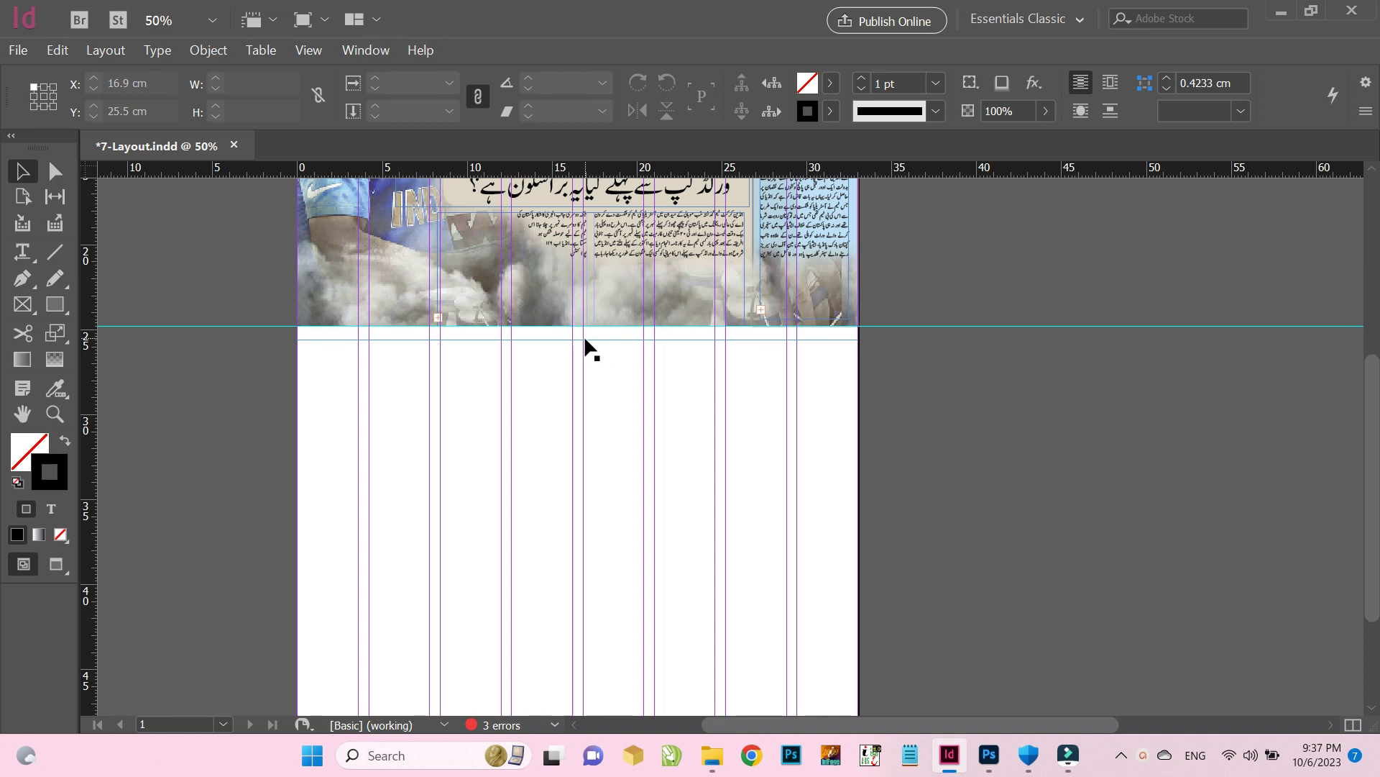
{"action": "scroll", "coordinate": [587, 341], "scroll_direction": "down", "scroll_amount": 2}
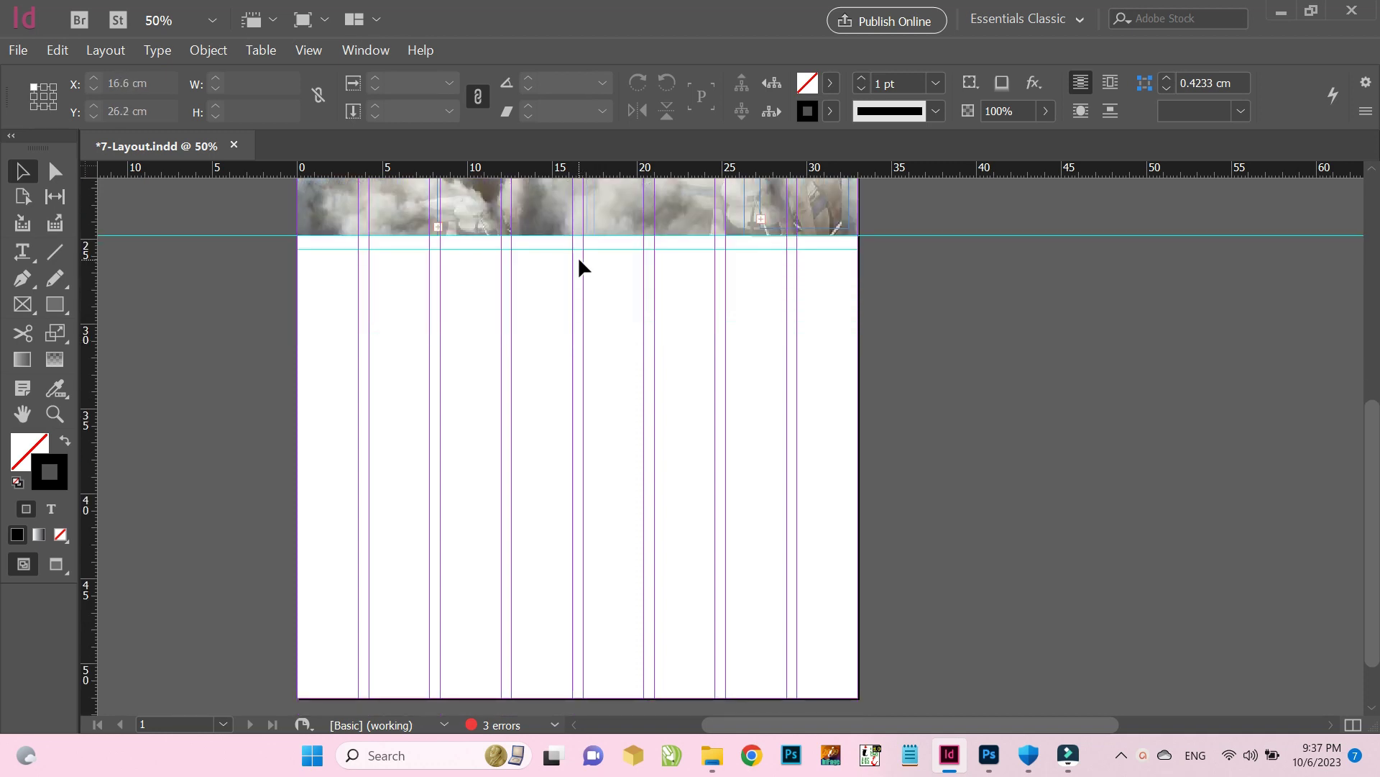
{"action": "left_click_drag", "start_coordinate": [592, 250], "coordinate": [588, 248]}
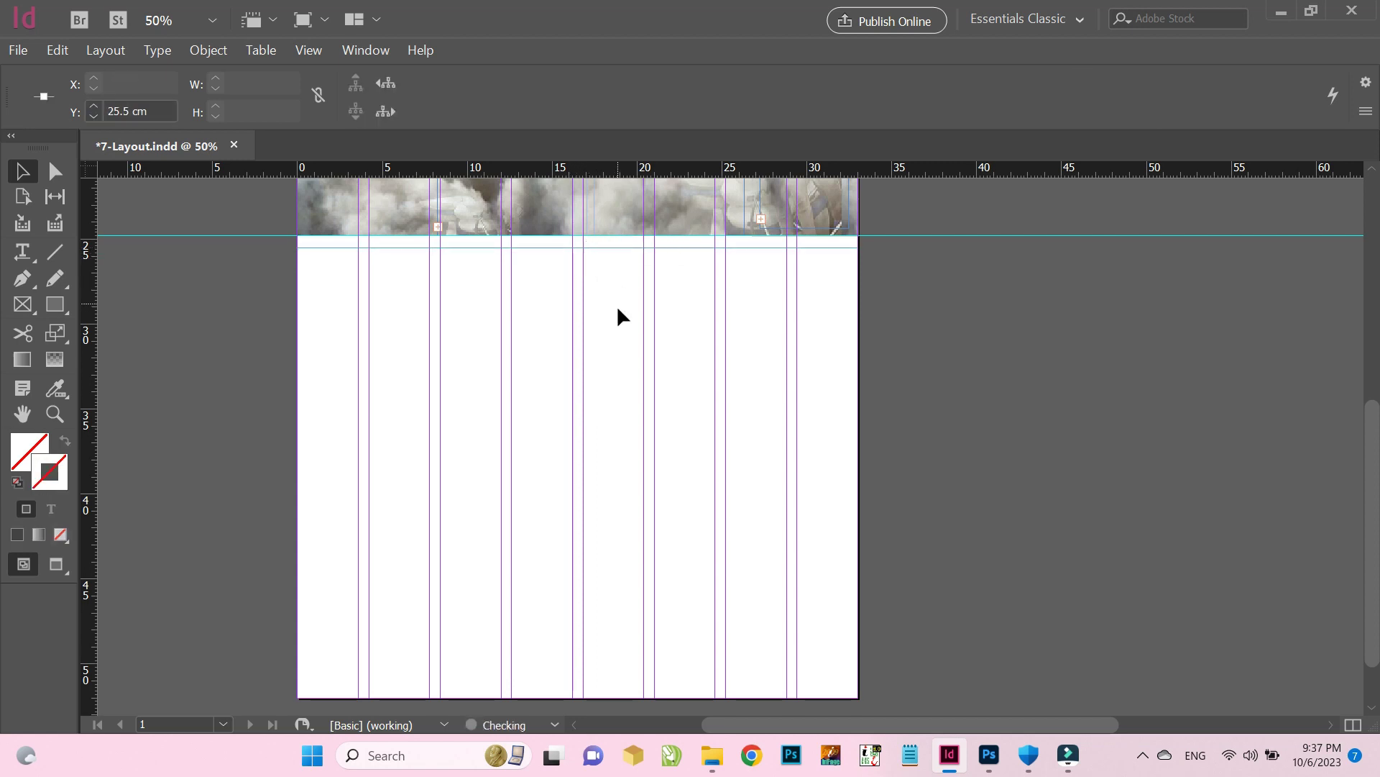
{"action": "left_click", "coordinate": [618, 309]}
{"action": "key", "text": "ctrl+s"}
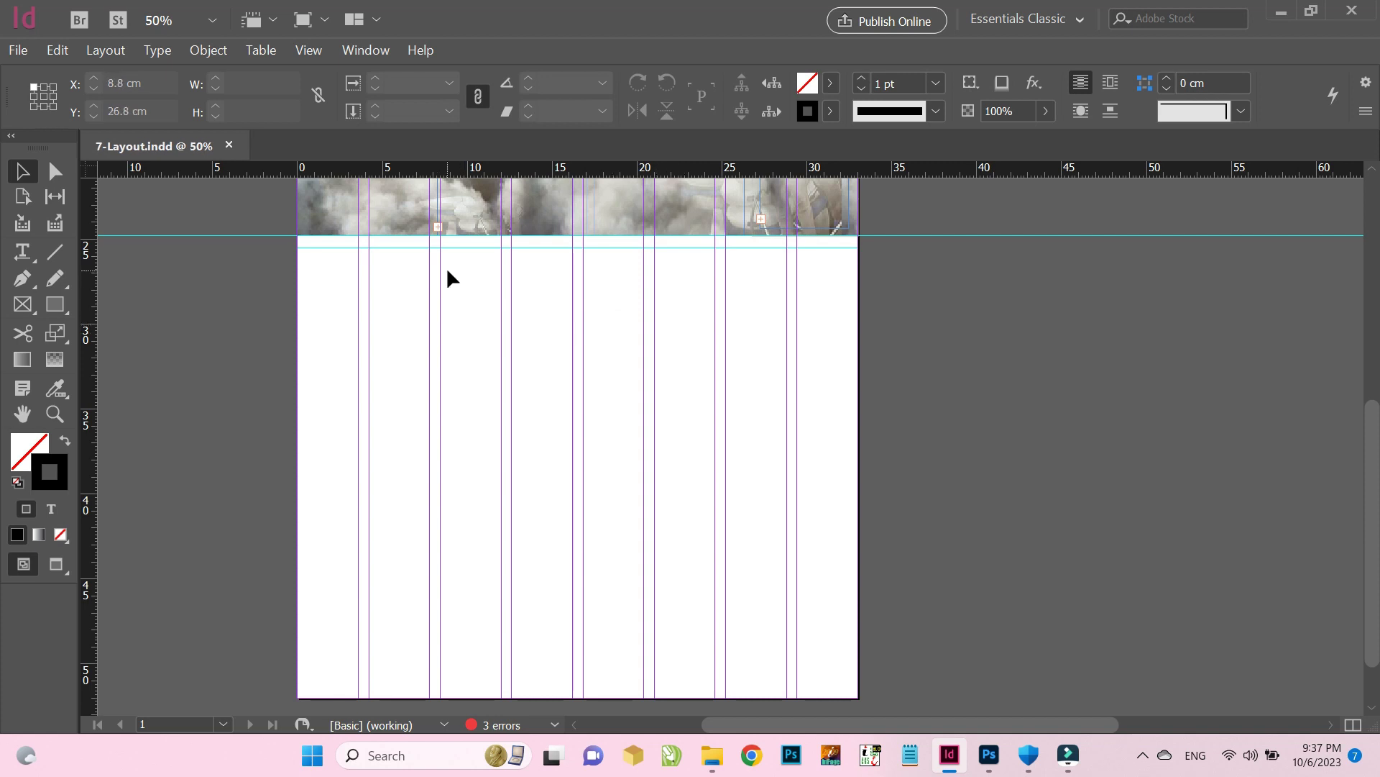
Draw an empty picture frame about 16.19 by 12.7 cm in the page's middle columns, starting at the new guide, and save
{"action": "scroll", "coordinate": [618, 392], "scroll_direction": "up", "scroll_amount": 3}
{"action": "scroll", "coordinate": [624, 388], "scroll_direction": "up", "scroll_amount": 5}
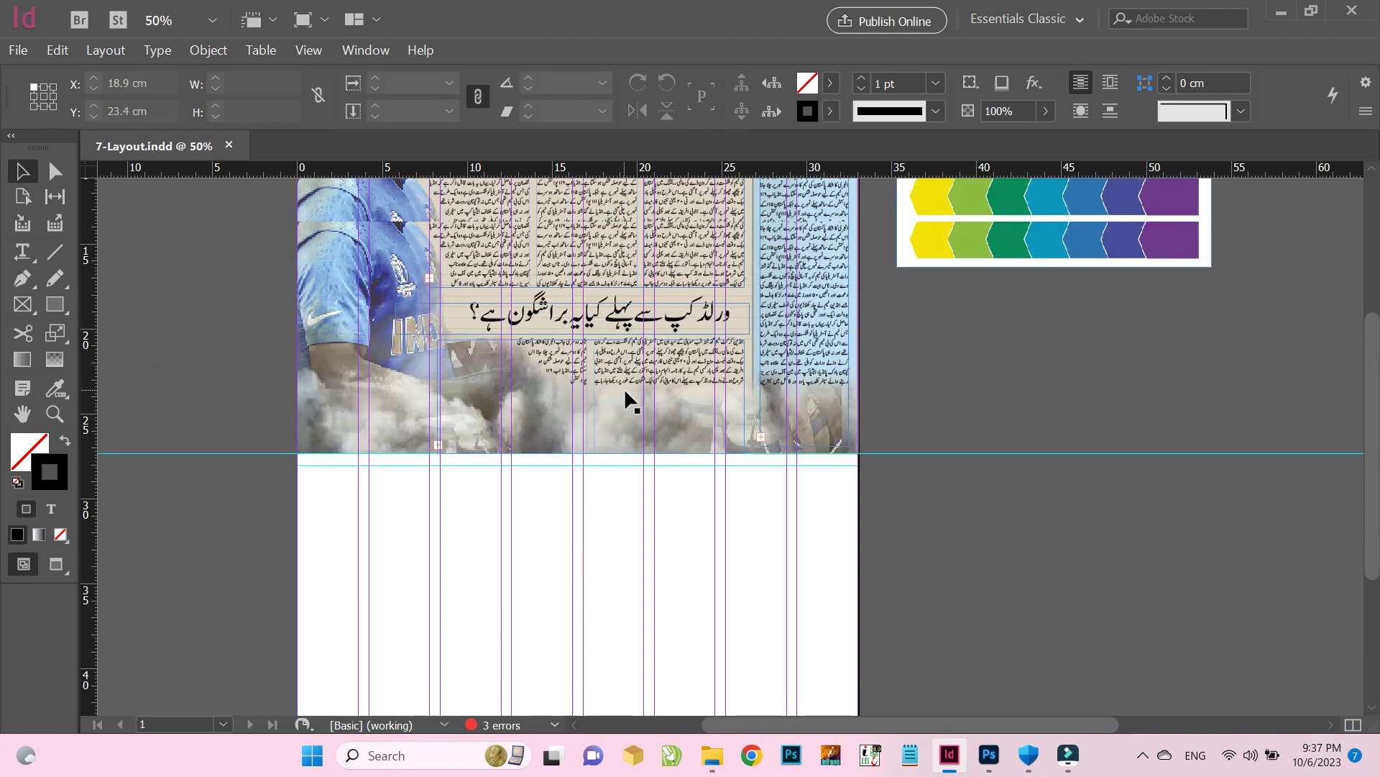
{"action": "scroll", "coordinate": [633, 392], "scroll_direction": "down", "scroll_amount": 8}
{"action": "left_click", "coordinate": [23, 304]}
{"action": "left_click_drag", "start_coordinate": [440, 283], "coordinate": [715, 498]}
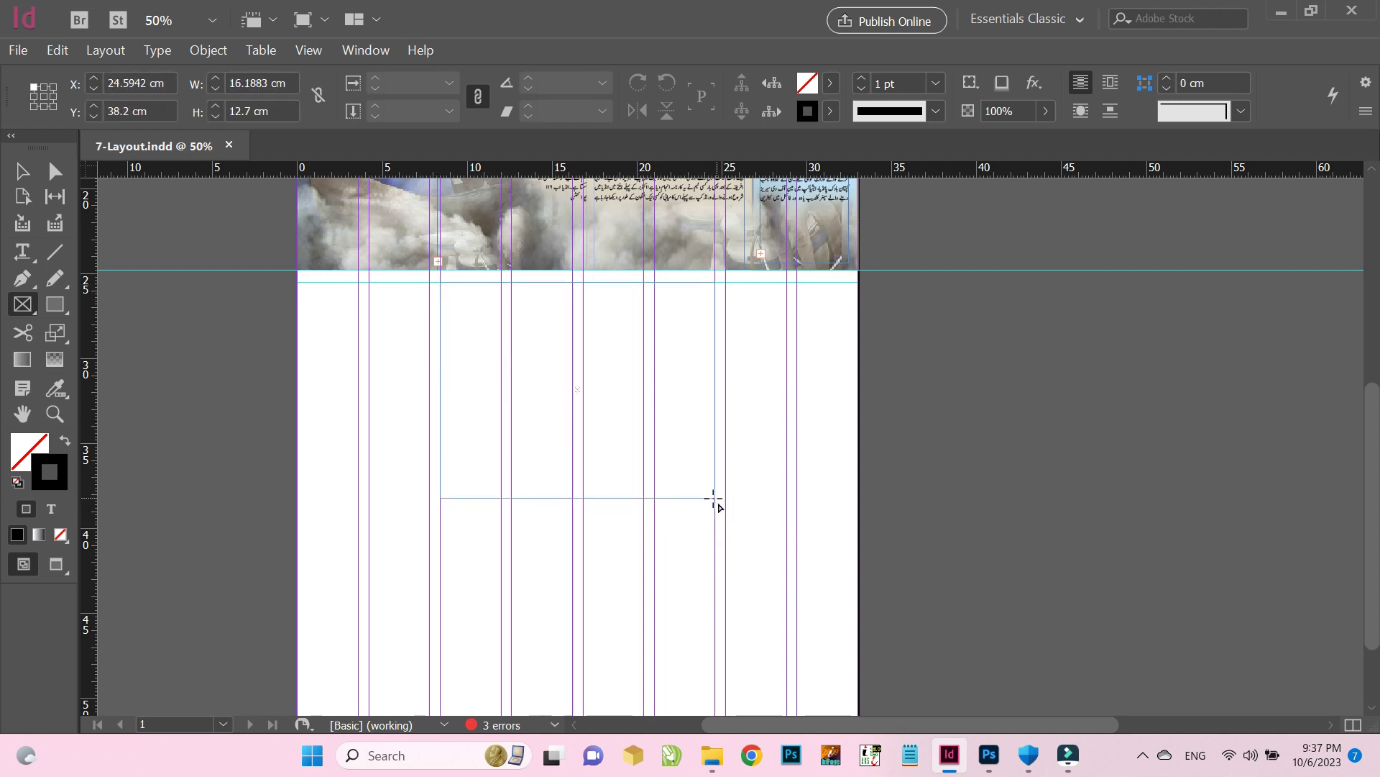
{"action": "left_click", "coordinate": [31, 174]}
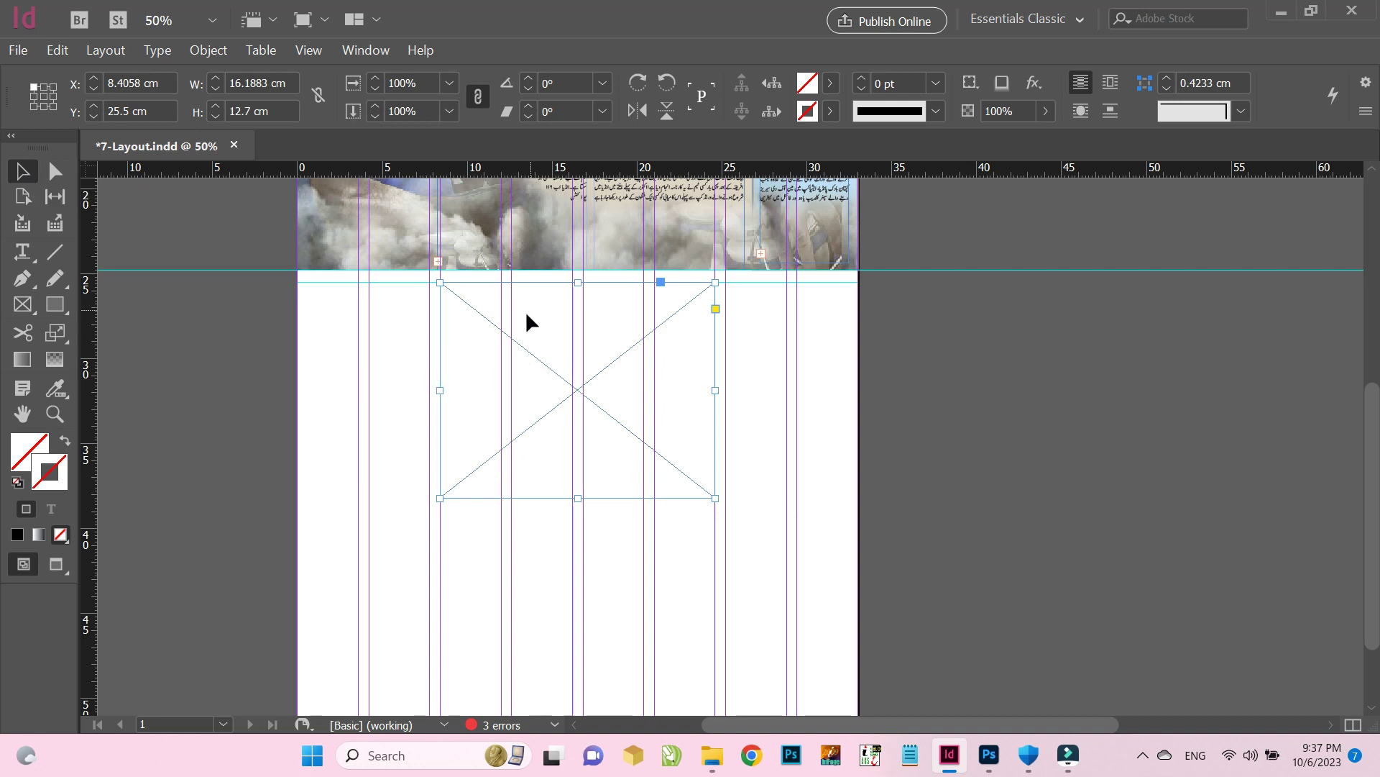
{"action": "key", "text": "ctrl+s"}
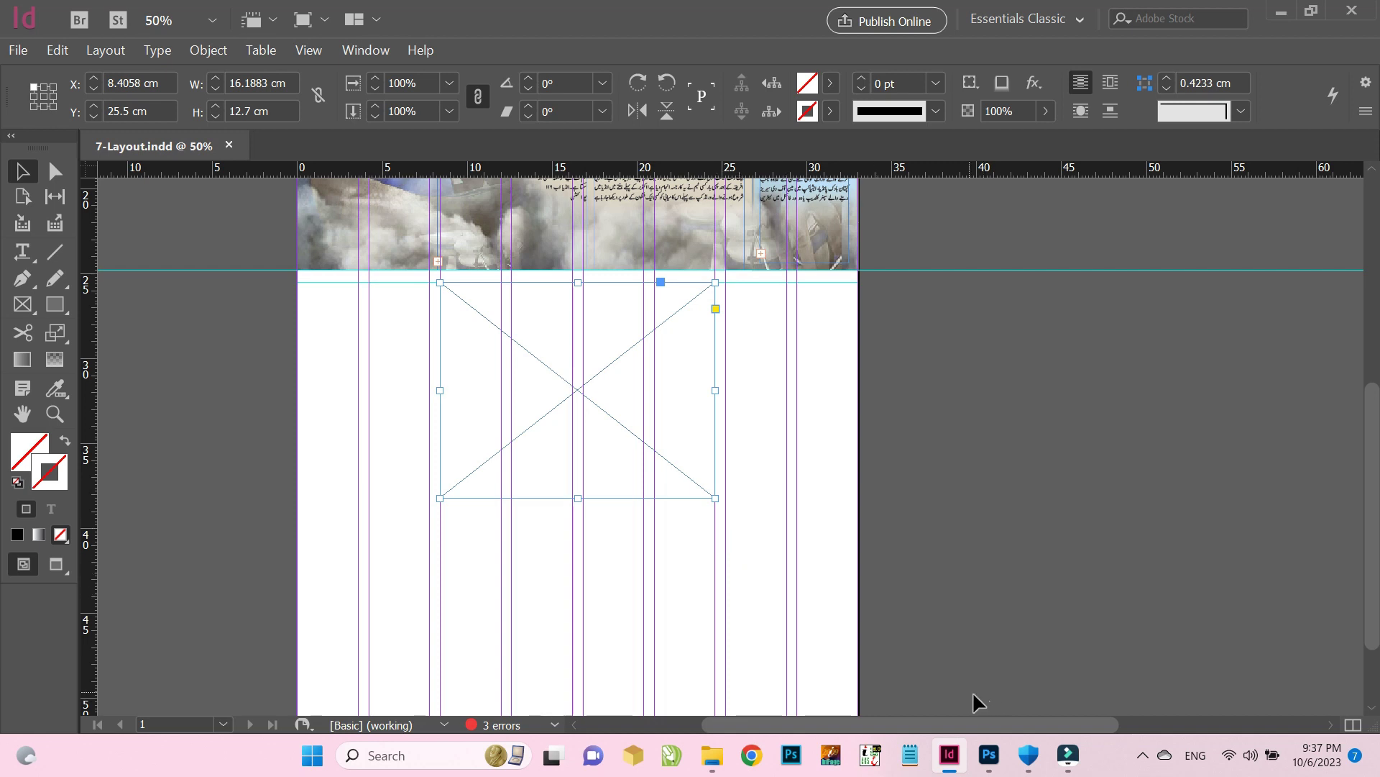
Switch to Google Chrome and search the web for "cric info photos"
{"action": "left_click", "coordinate": [752, 756]}
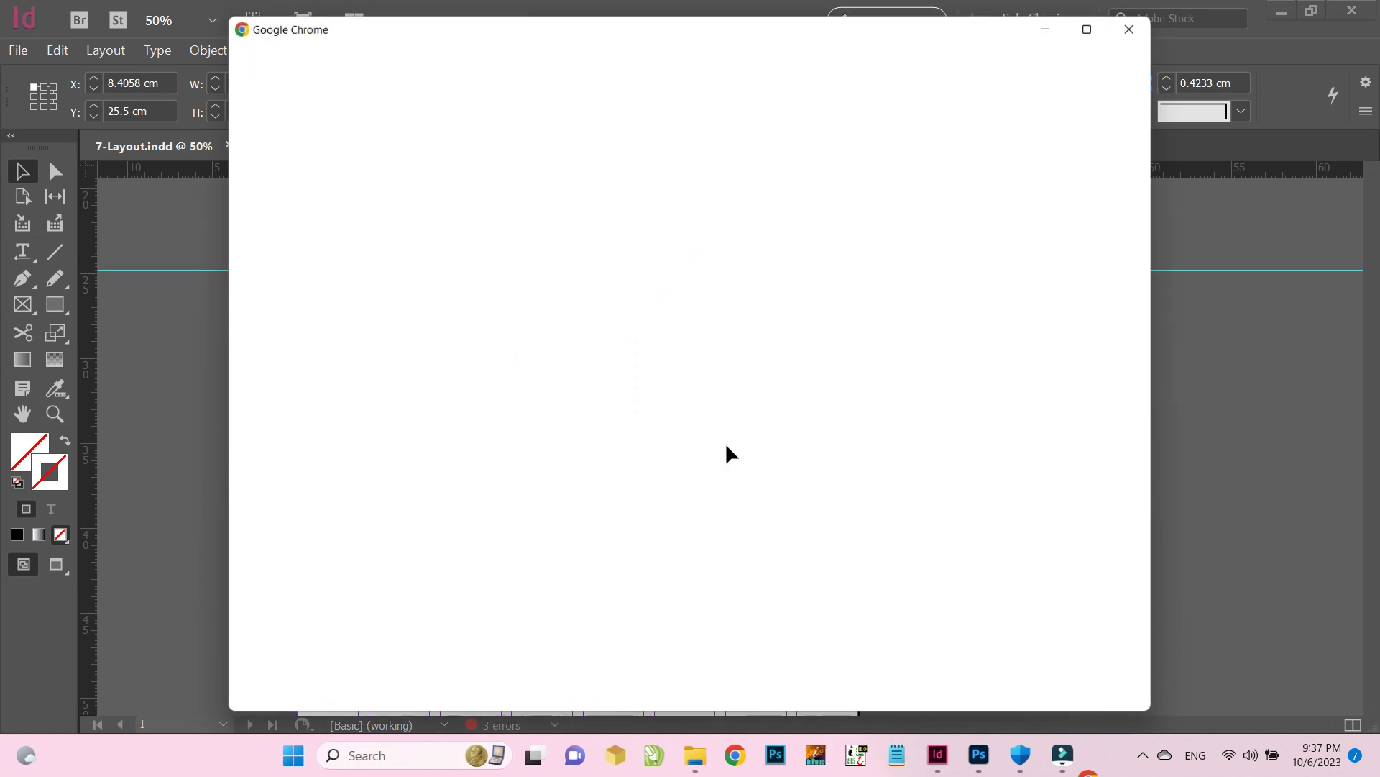
{"action": "left_click", "coordinate": [451, 477]}
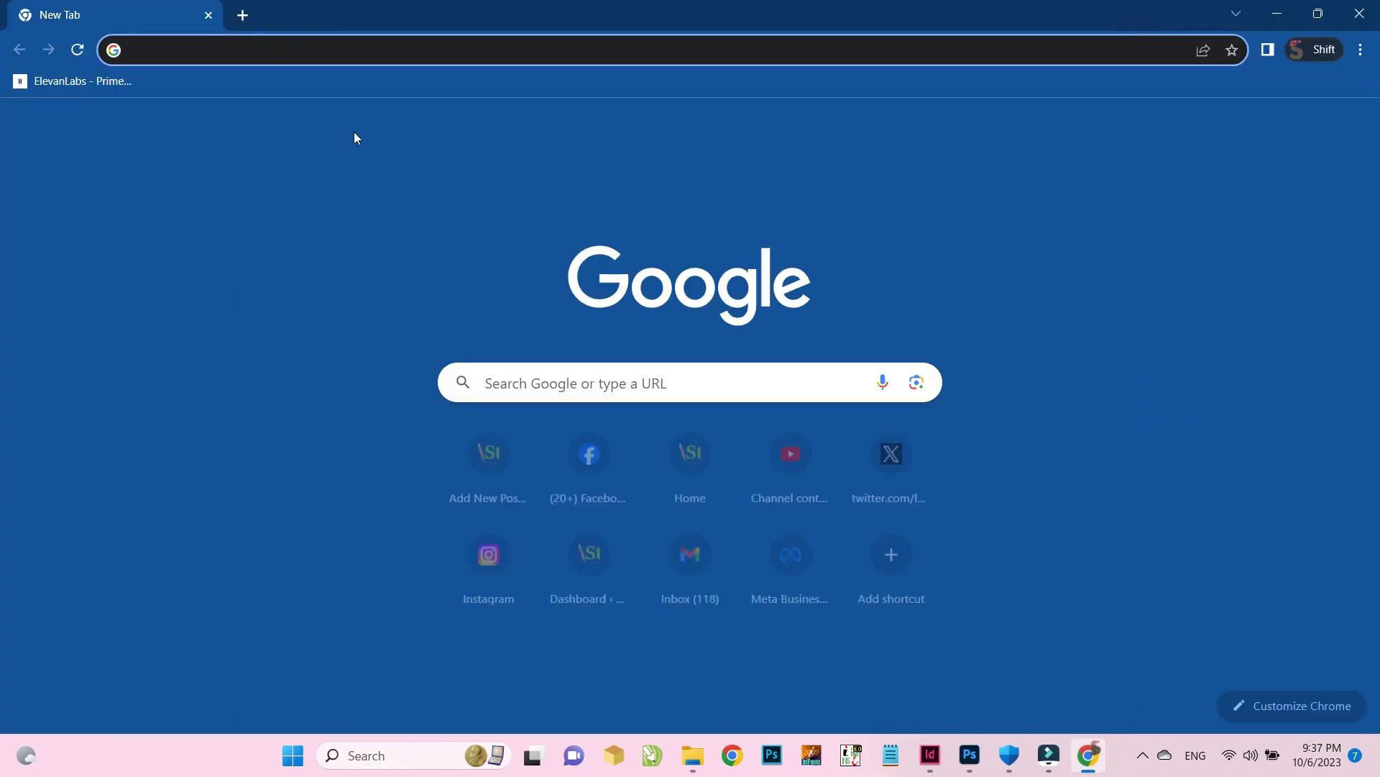
{"action": "left_click", "coordinate": [290, 47]}
{"action": "type", "text": "cric"}
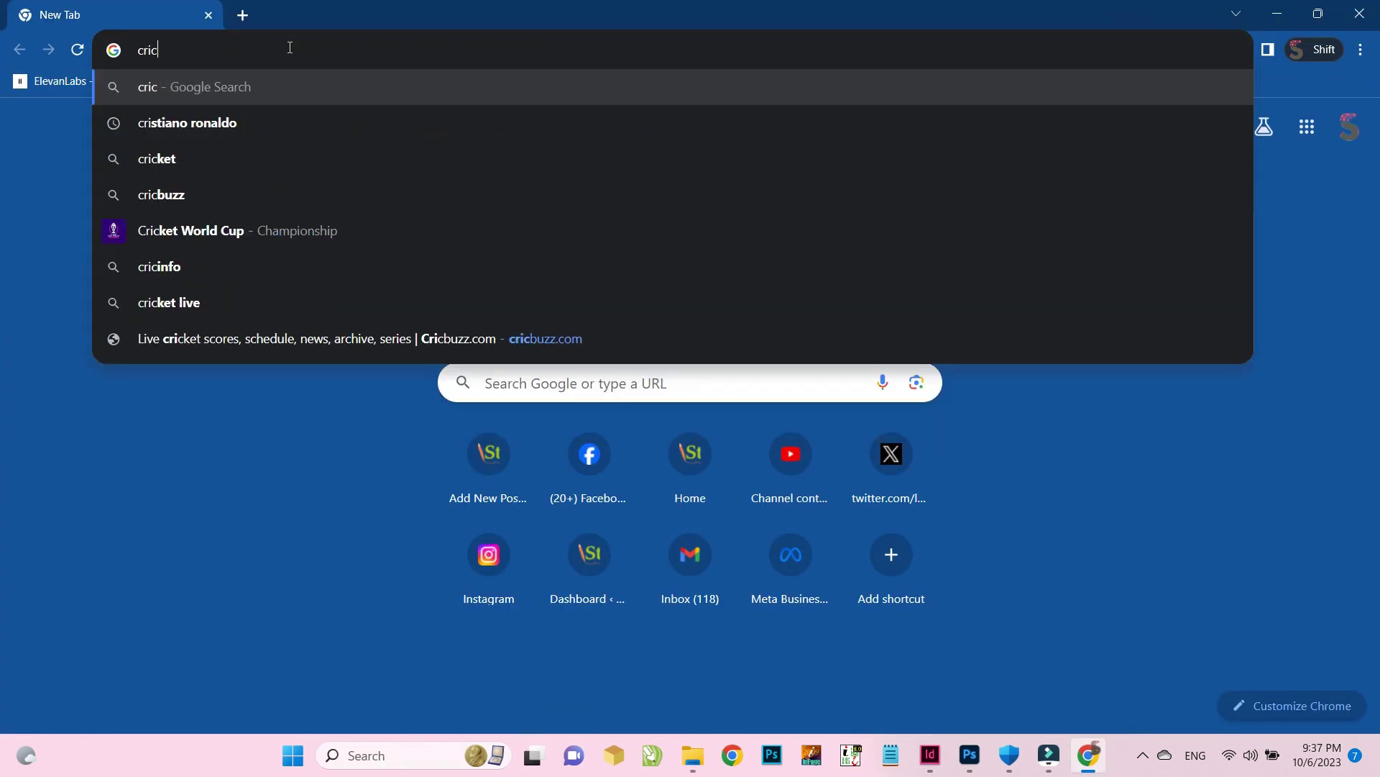
{"action": "type", "text": " info photos"}
{"action": "key", "text": "Return"}
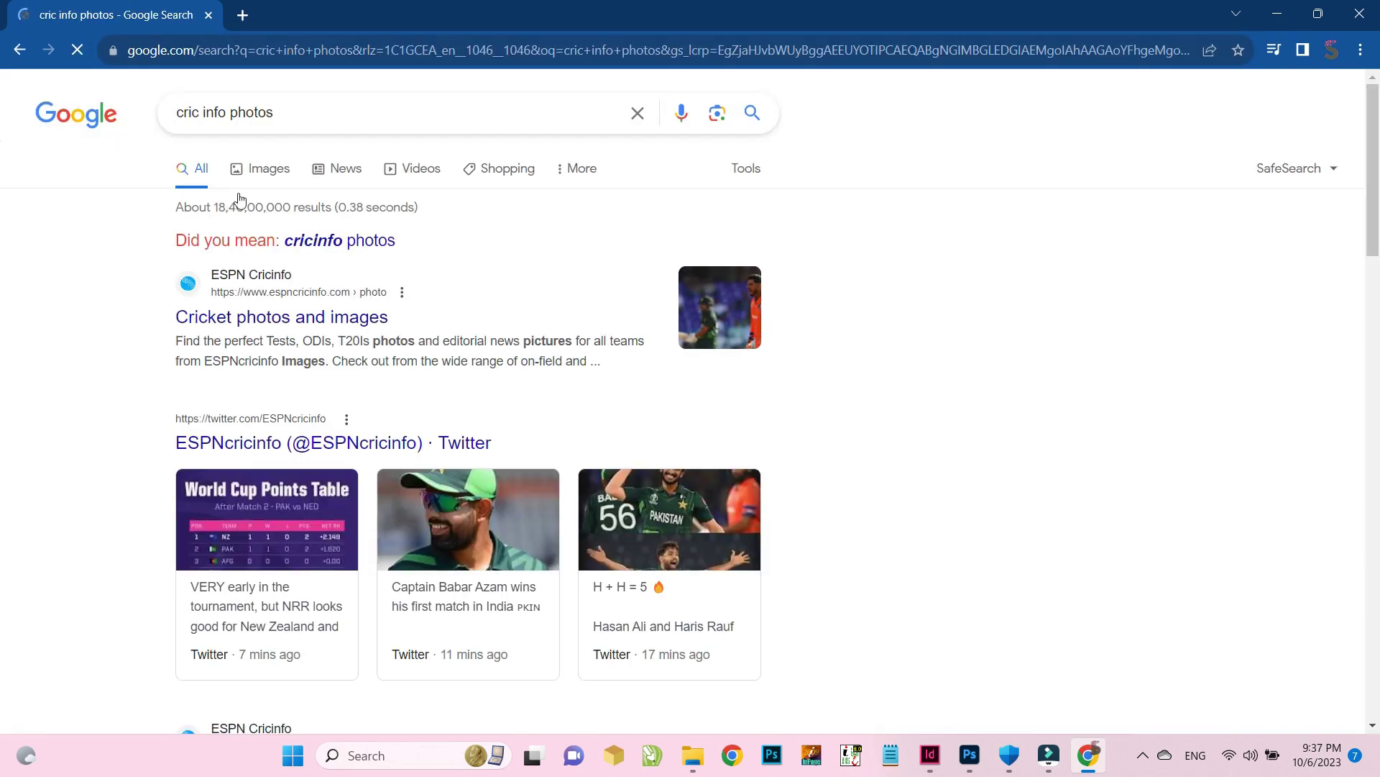
Open ESPN Cricinfo's "Cricket photos and images" result in a new tab and browse to the recent training photos
{"action": "right_click", "coordinate": [294, 320]}
{"action": "left_click", "coordinate": [338, 328]}
{"action": "left_click", "coordinate": [272, 7]}
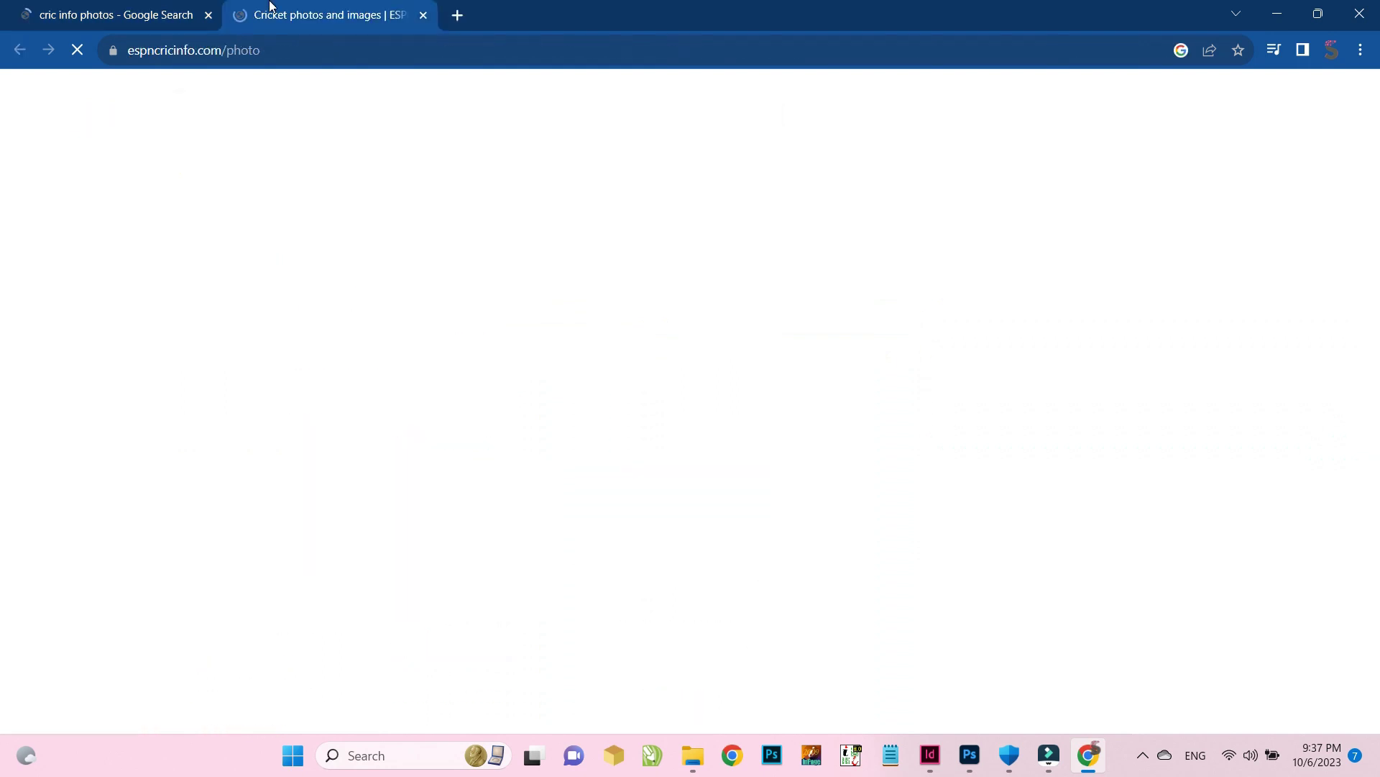
{"action": "scroll", "coordinate": [388, 324], "scroll_direction": "down", "scroll_amount": 8}
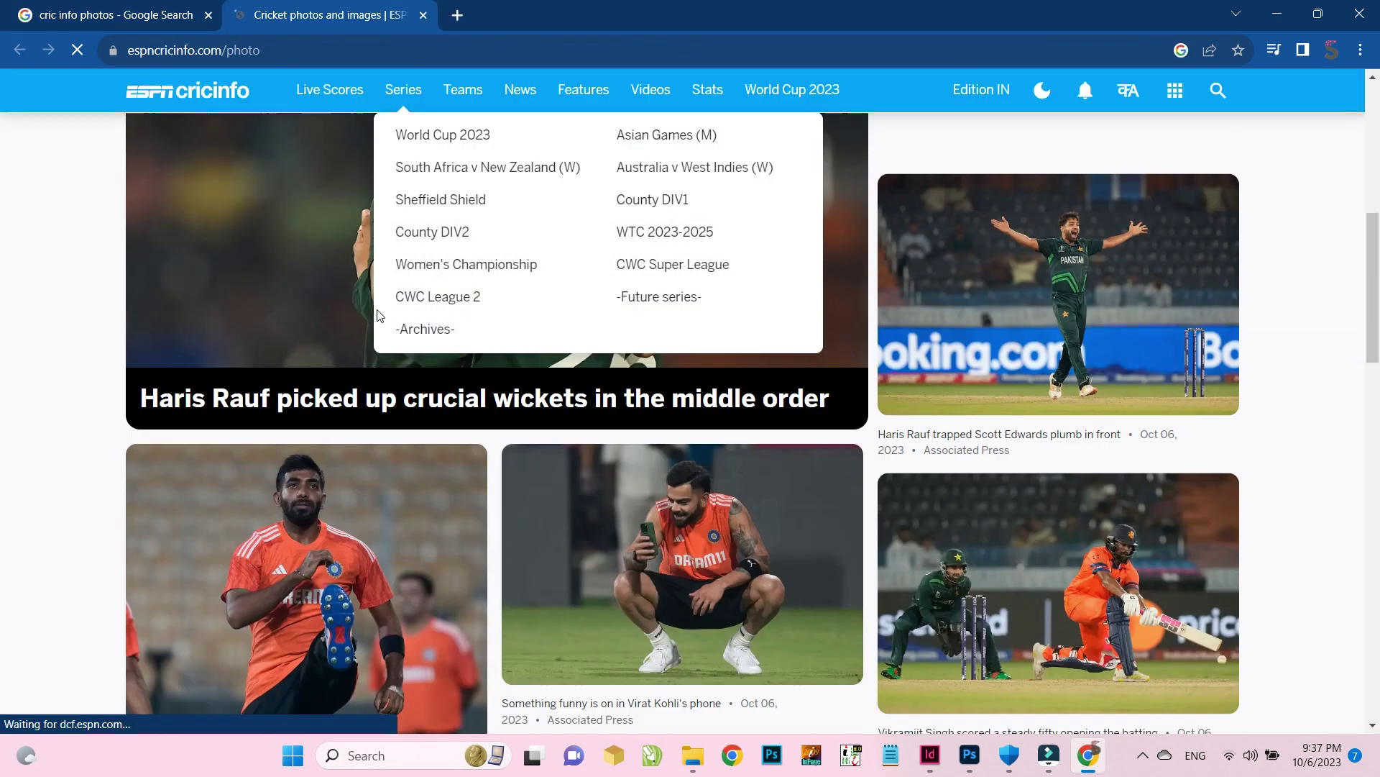
{"action": "scroll", "coordinate": [377, 315], "scroll_direction": "down", "scroll_amount": 3}
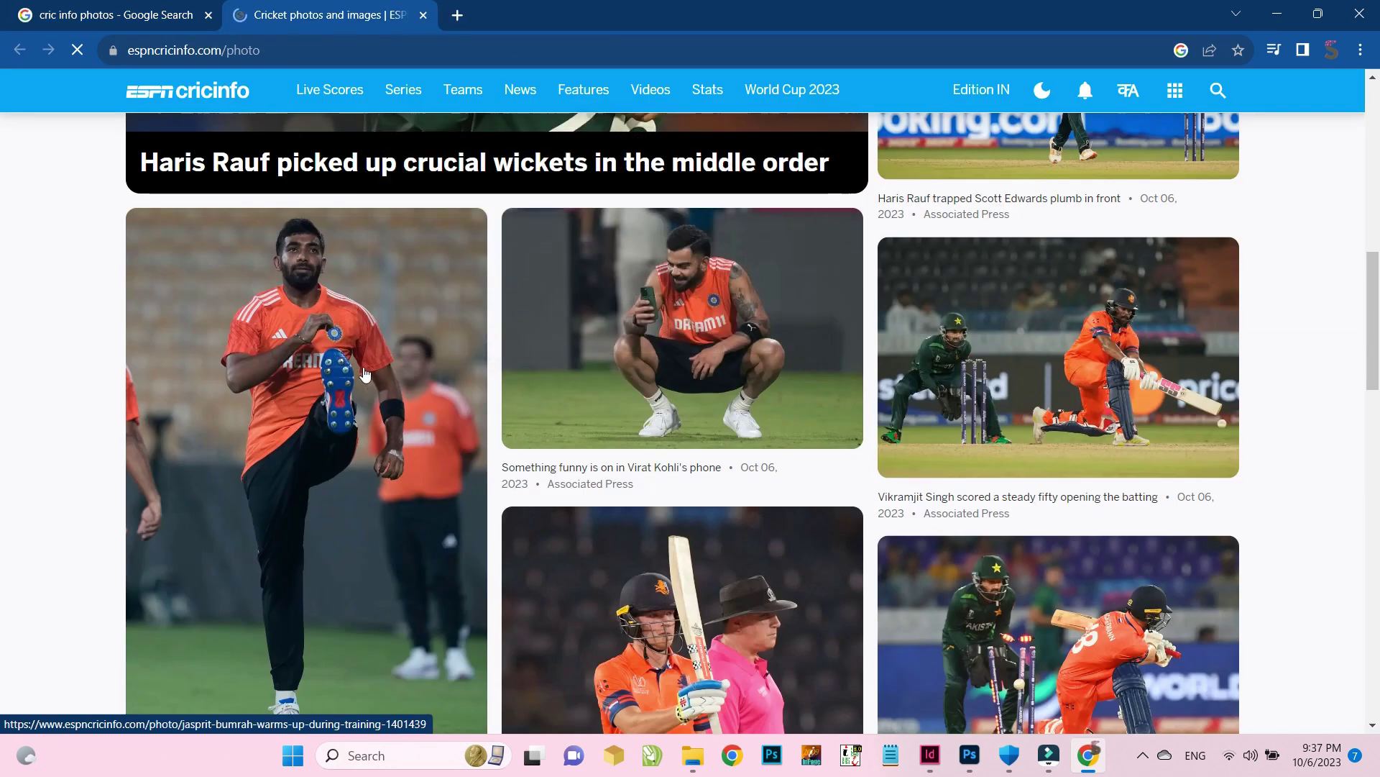
Open the photo of Jasprit Bumrah warming up during training in a new tab and copy the image
{"action": "right_click", "coordinate": [314, 360]}
{"action": "left_click", "coordinate": [367, 370]}
{"action": "left_click", "coordinate": [536, 14]}
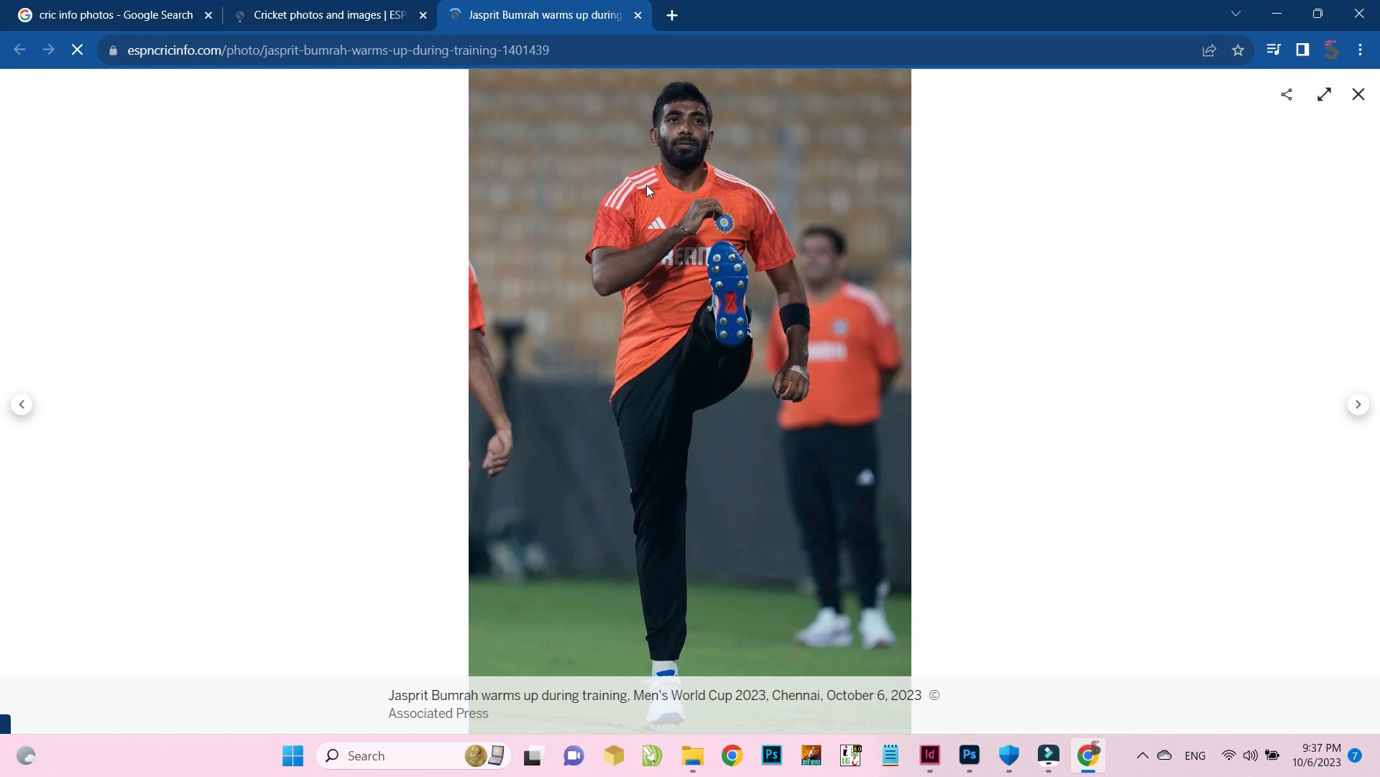
{"action": "right_click", "coordinate": [646, 184]}
{"action": "left_click", "coordinate": [701, 246]}
Switch to Photoshop and create a new document from the Clipboard preset, 1200 x 1799 pixels, with the resolution set to 200 pixels/inch
{"action": "left_click", "coordinate": [969, 755]}
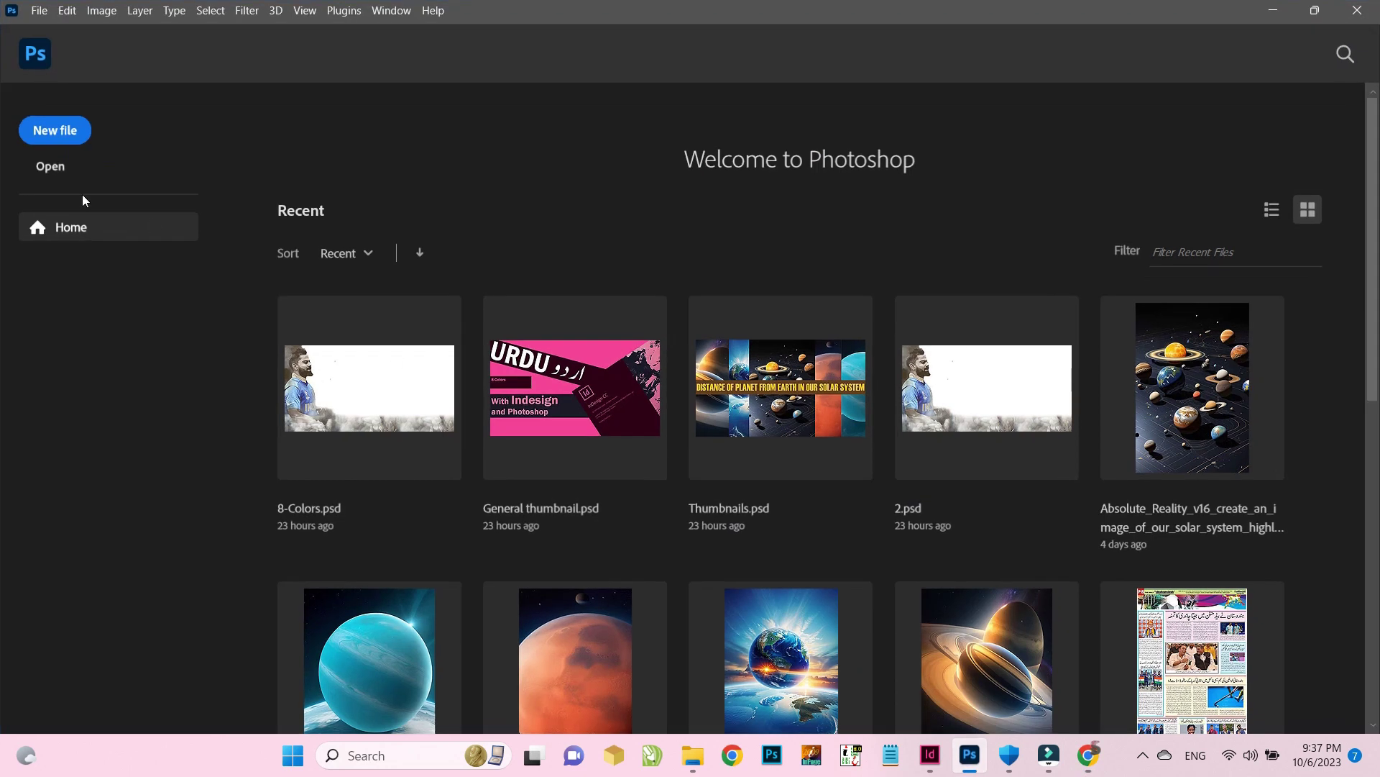
{"action": "left_click", "coordinate": [83, 133]}
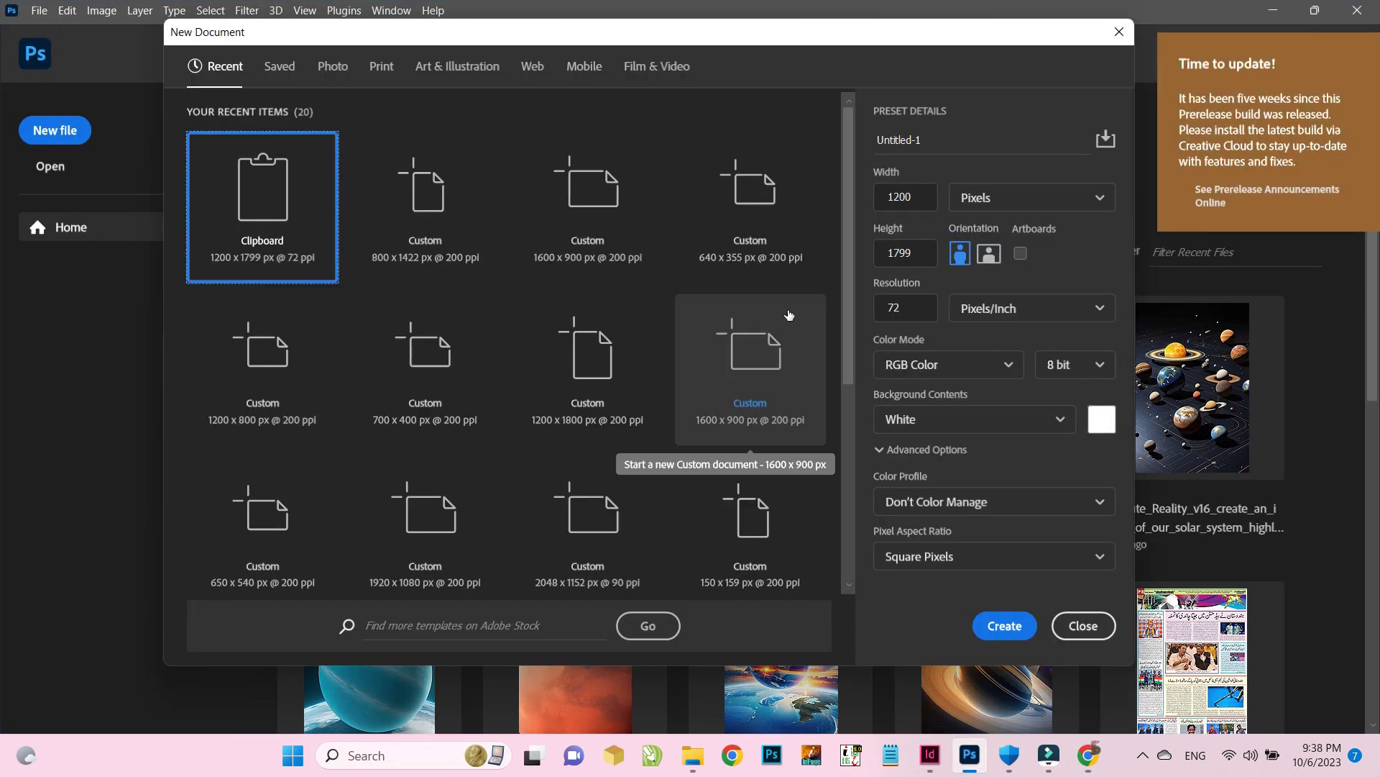
{"action": "left_click", "coordinate": [1083, 625]}
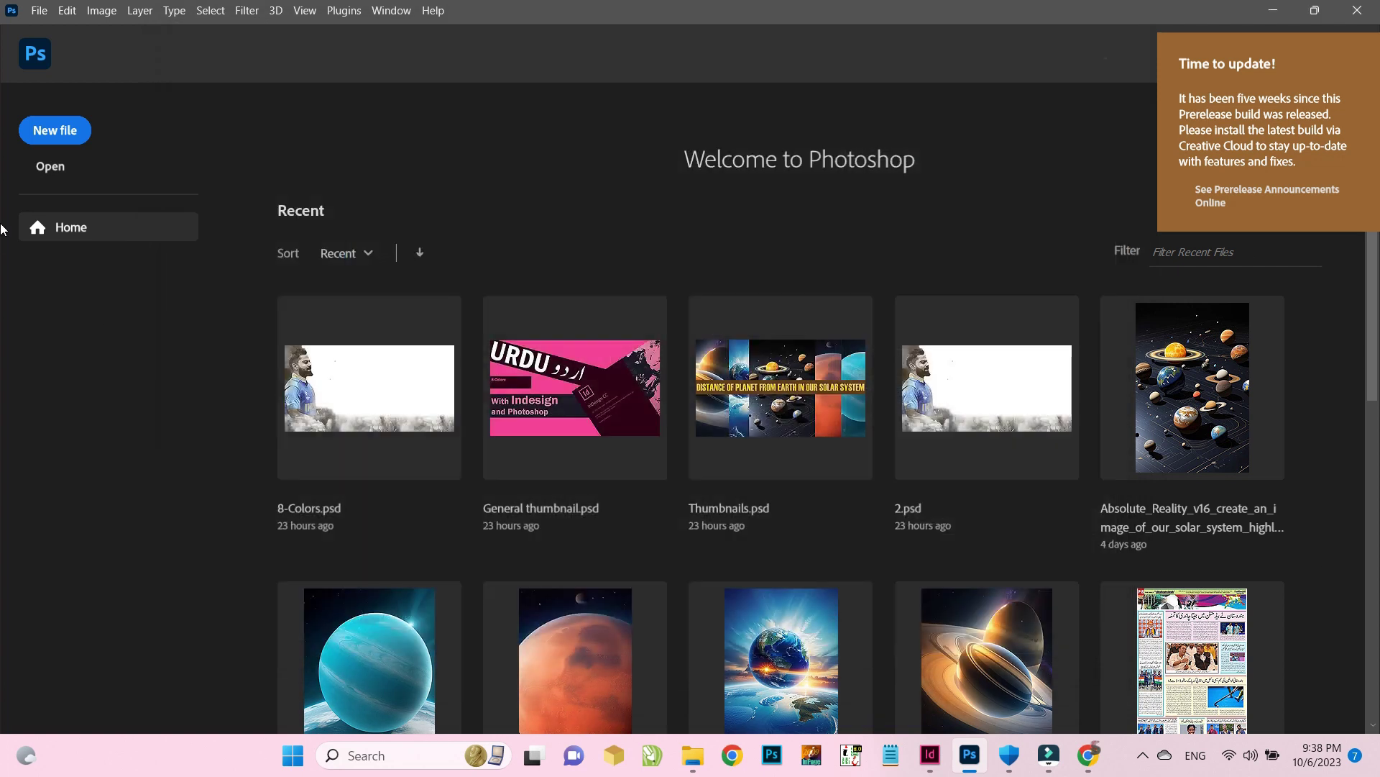
{"action": "left_click", "coordinate": [57, 139]}
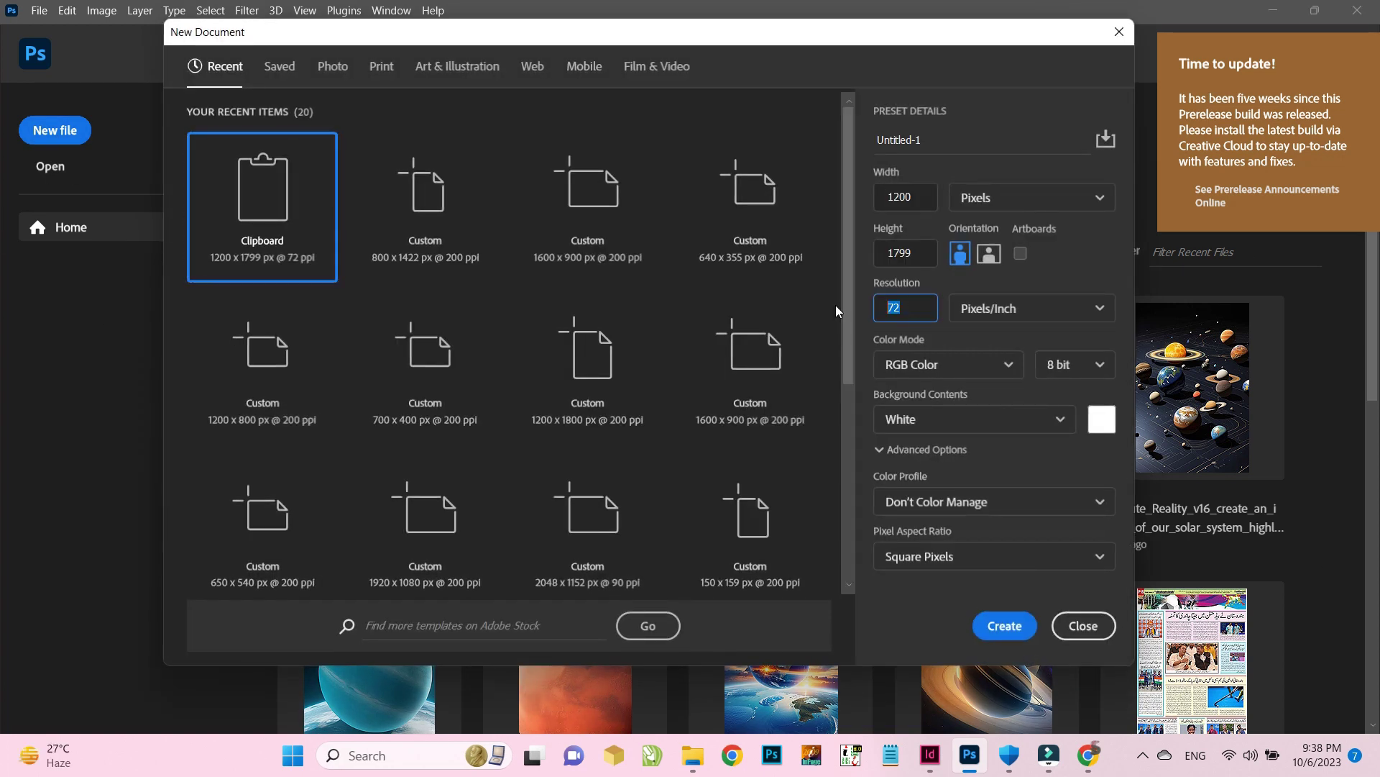
{"action": "type", "text": "20"}
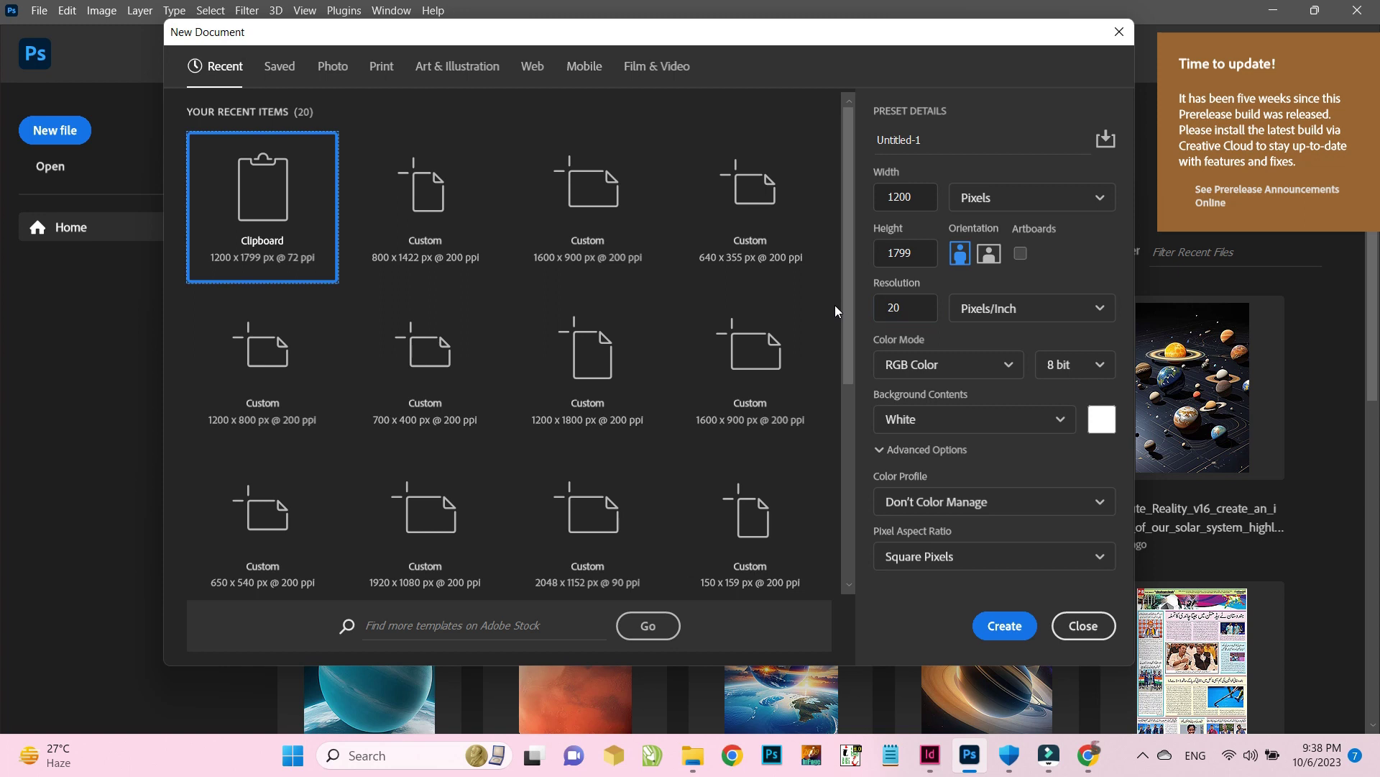
{"action": "left_click", "coordinate": [904, 311]}
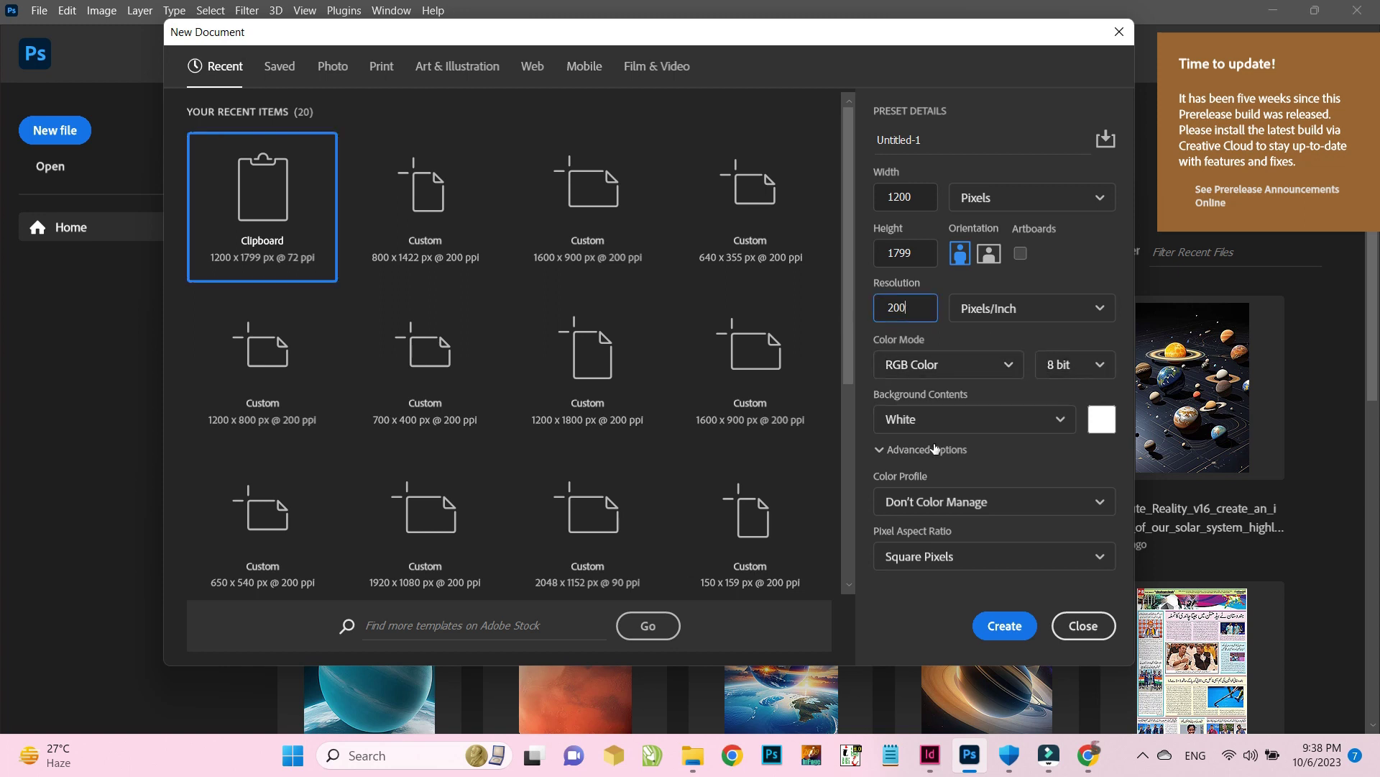
{"action": "left_click", "coordinate": [1003, 626]}
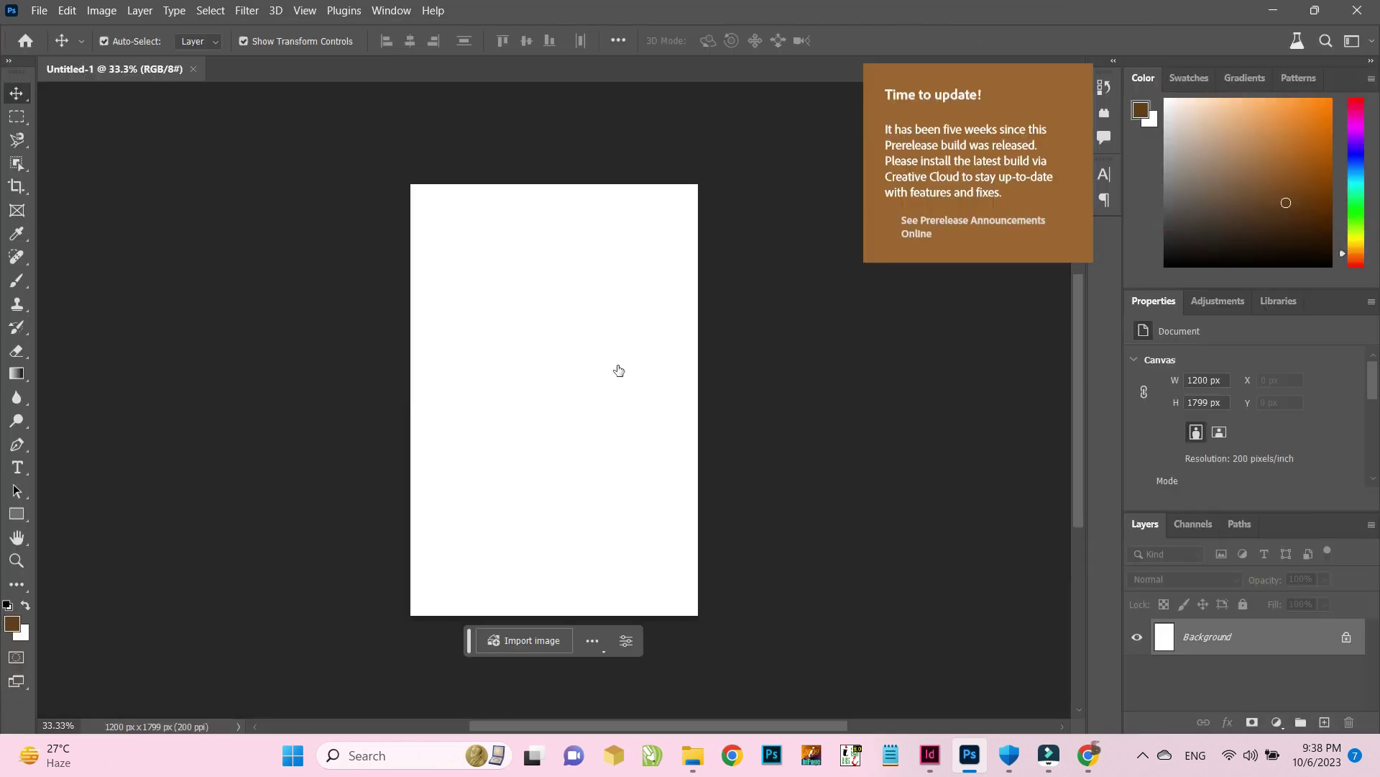
Paste the copied photo into the document and convert it to CMYK Color, flattening the image
{"action": "key", "text": "ctrl+v"}
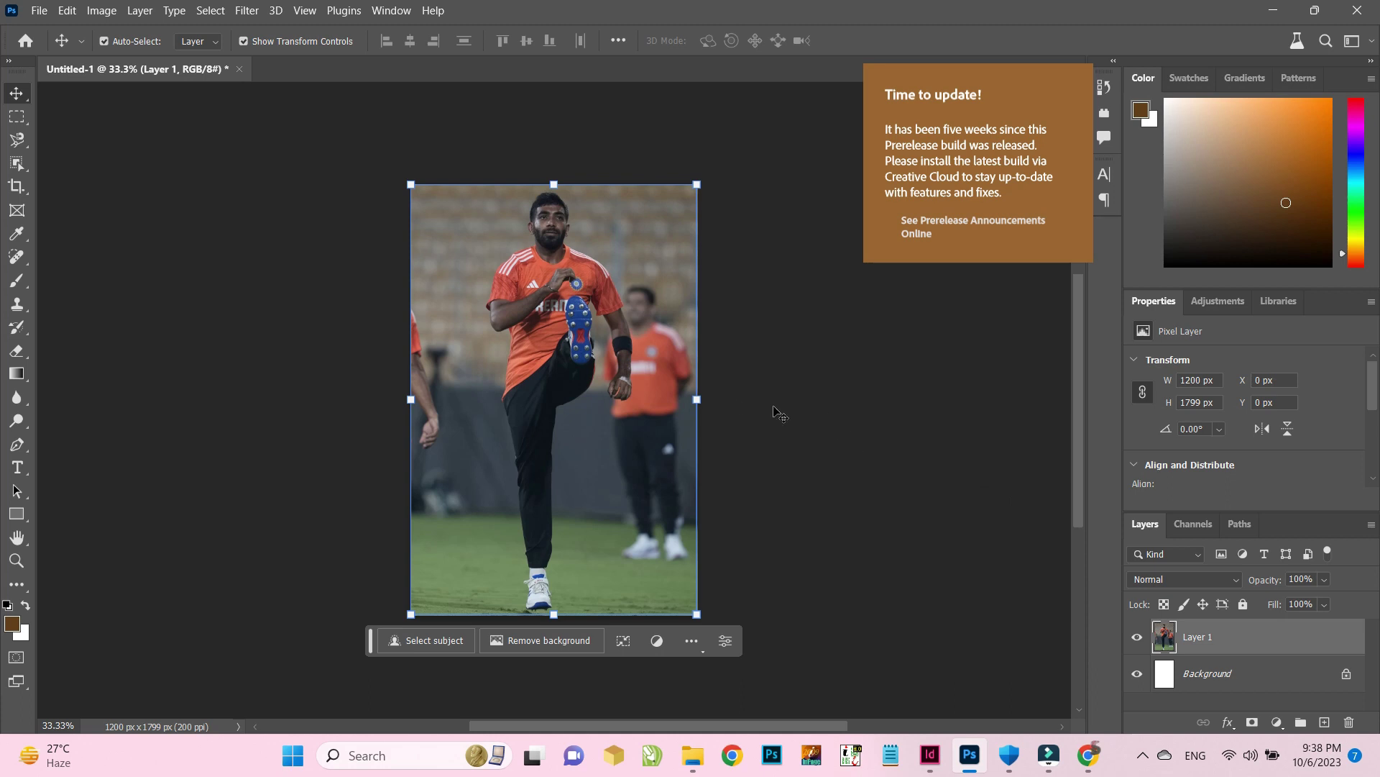
{"action": "left_click", "coordinate": [101, 10]}
{"action": "mouse_move", "coordinate": [113, 31]}
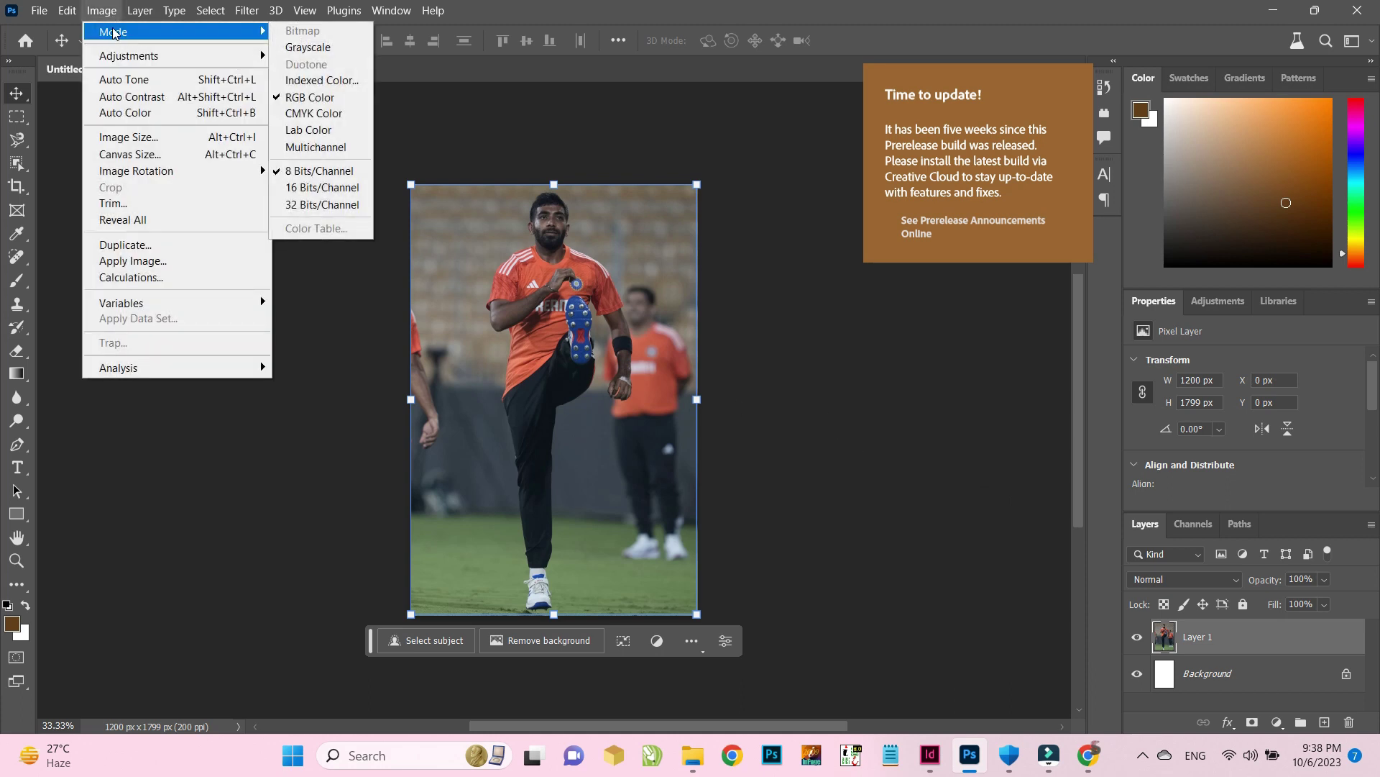
{"action": "left_click", "coordinate": [313, 113]}
{"action": "left_click", "coordinate": [692, 302]}
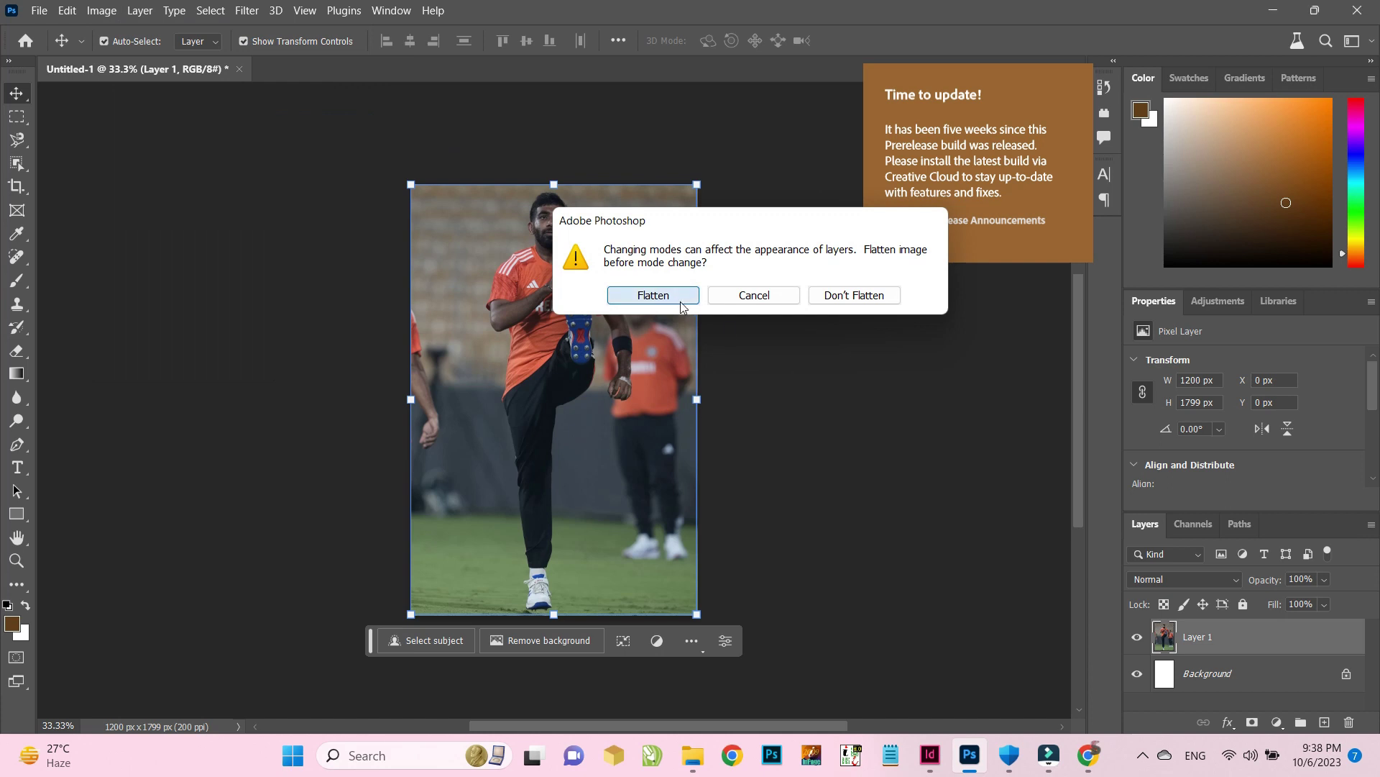
{"action": "left_click", "coordinate": [722, 321]}
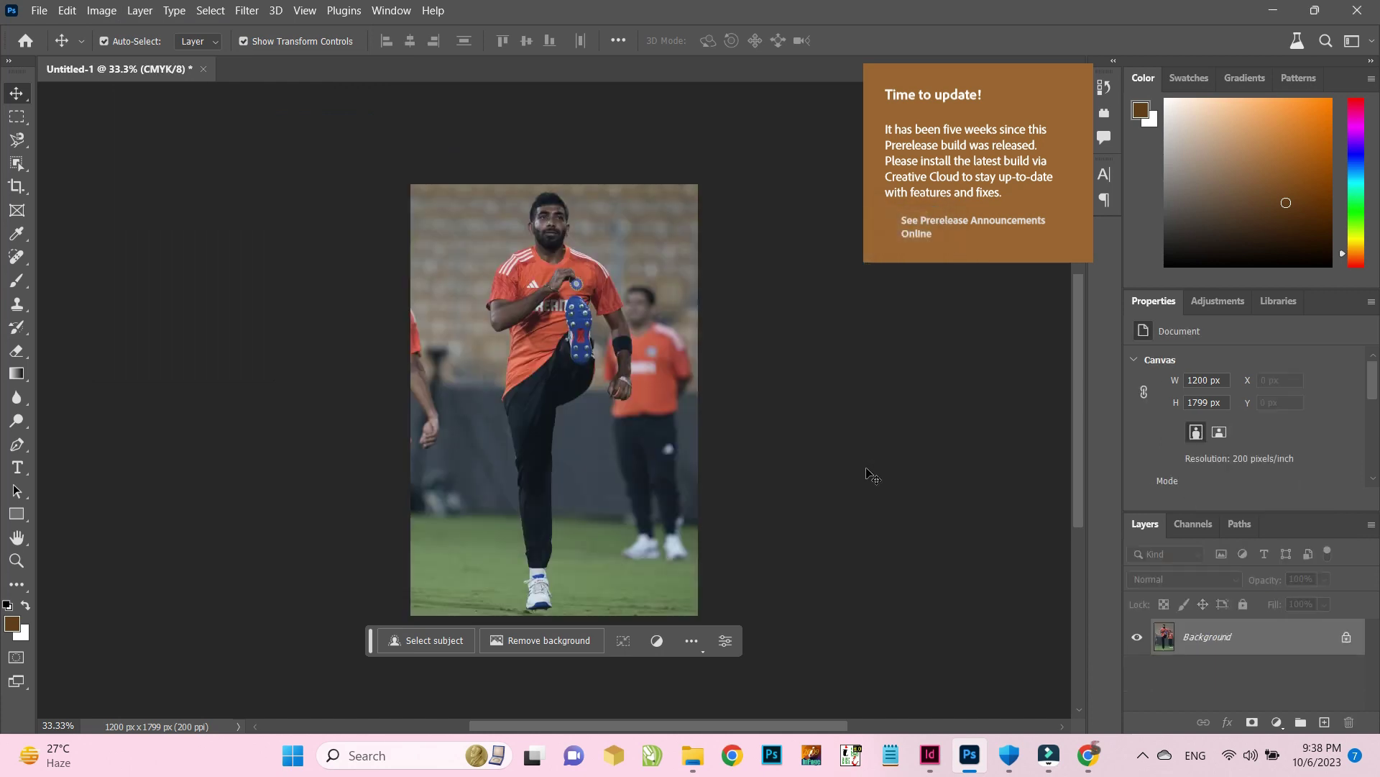
Brighten the photo with Levels on the CMYK channel, setting the input levels to 27, 1.61 and 236
{"action": "scroll", "coordinate": [834, 394], "scroll_direction": "up", "scroll_amount": 2}
{"action": "scroll", "coordinate": [834, 397], "scroll_direction": "up", "scroll_amount": 1}
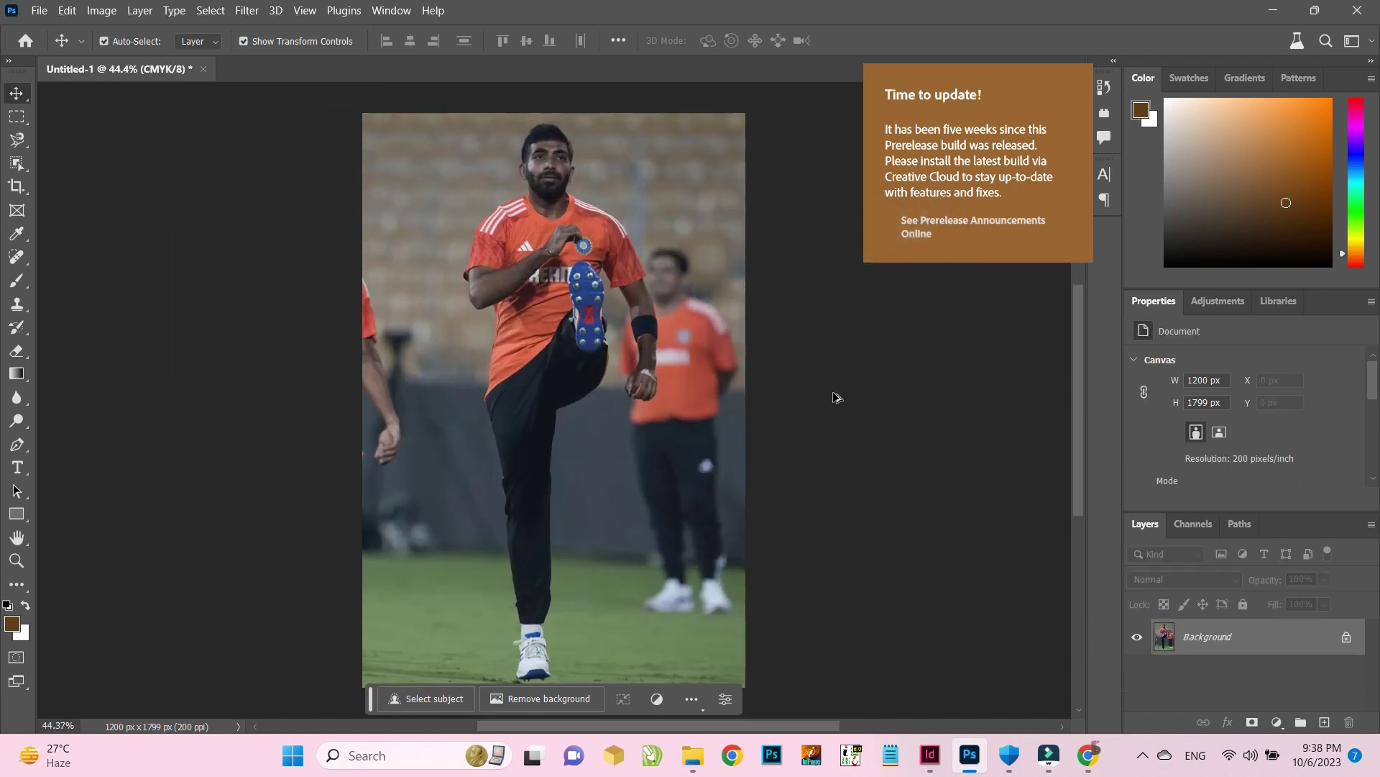
{"action": "key", "text": "ctrl"}
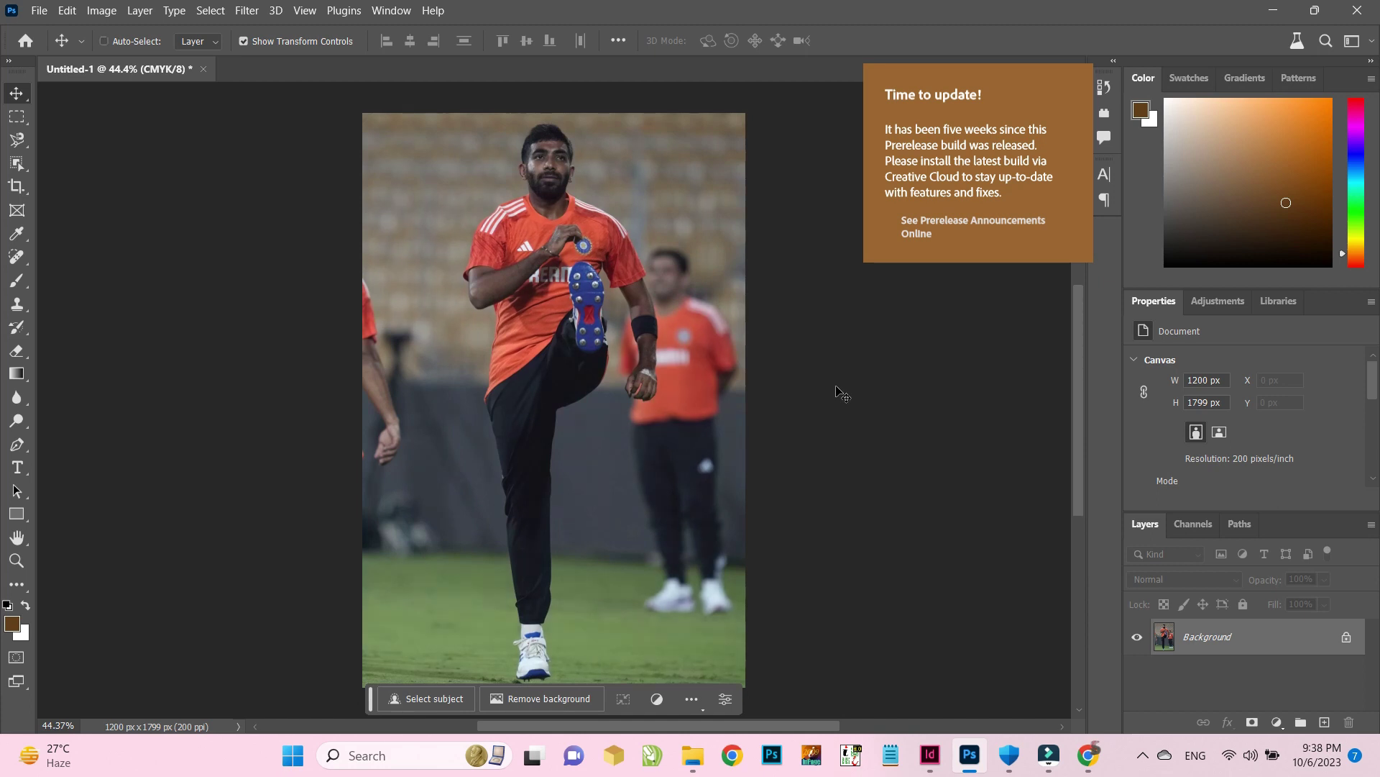
{"action": "key", "text": "ctrl+l"}
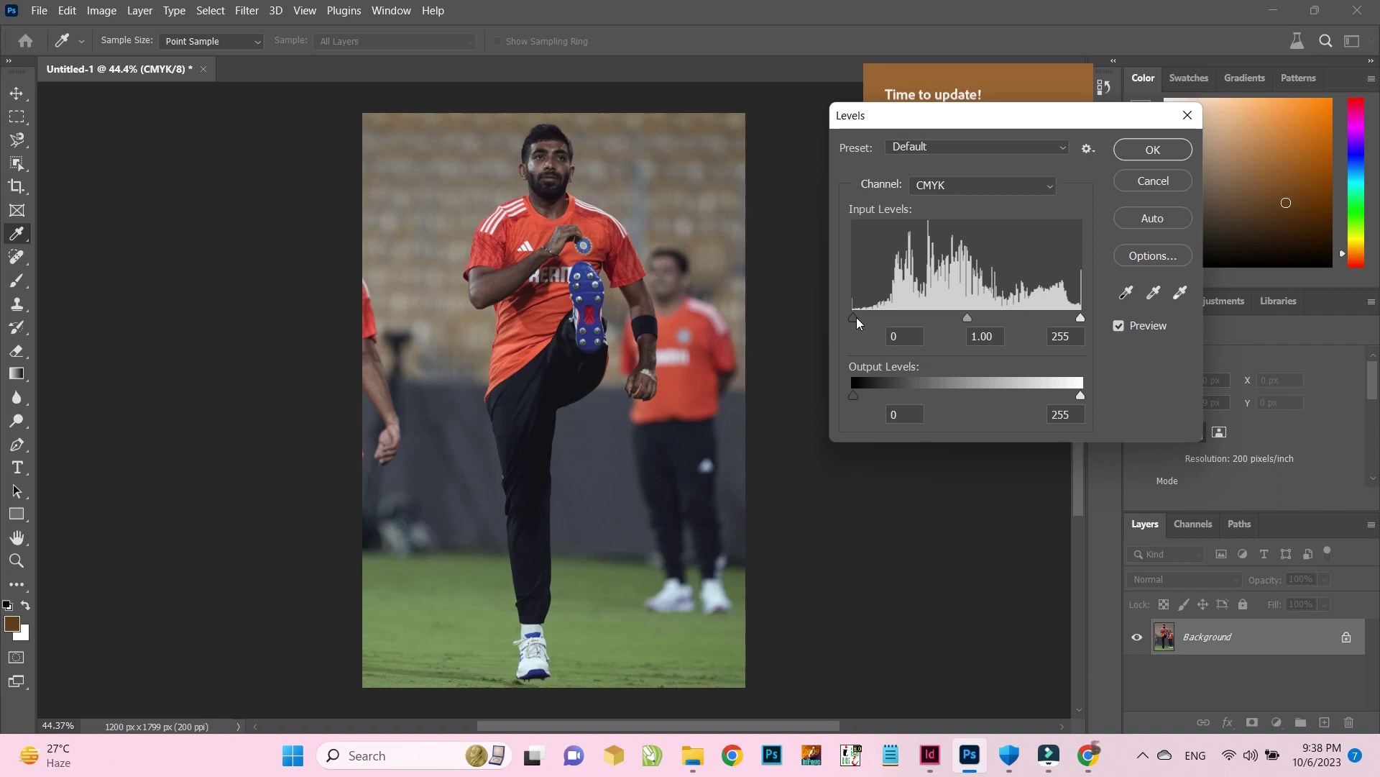
{"action": "left_click_drag", "start_coordinate": [854, 317], "coordinate": [877, 317]}
{"action": "left_click_drag", "start_coordinate": [1080, 318], "coordinate": [1063, 319]}
{"action": "left_click_drag", "start_coordinate": [971, 323], "coordinate": [941, 323]}
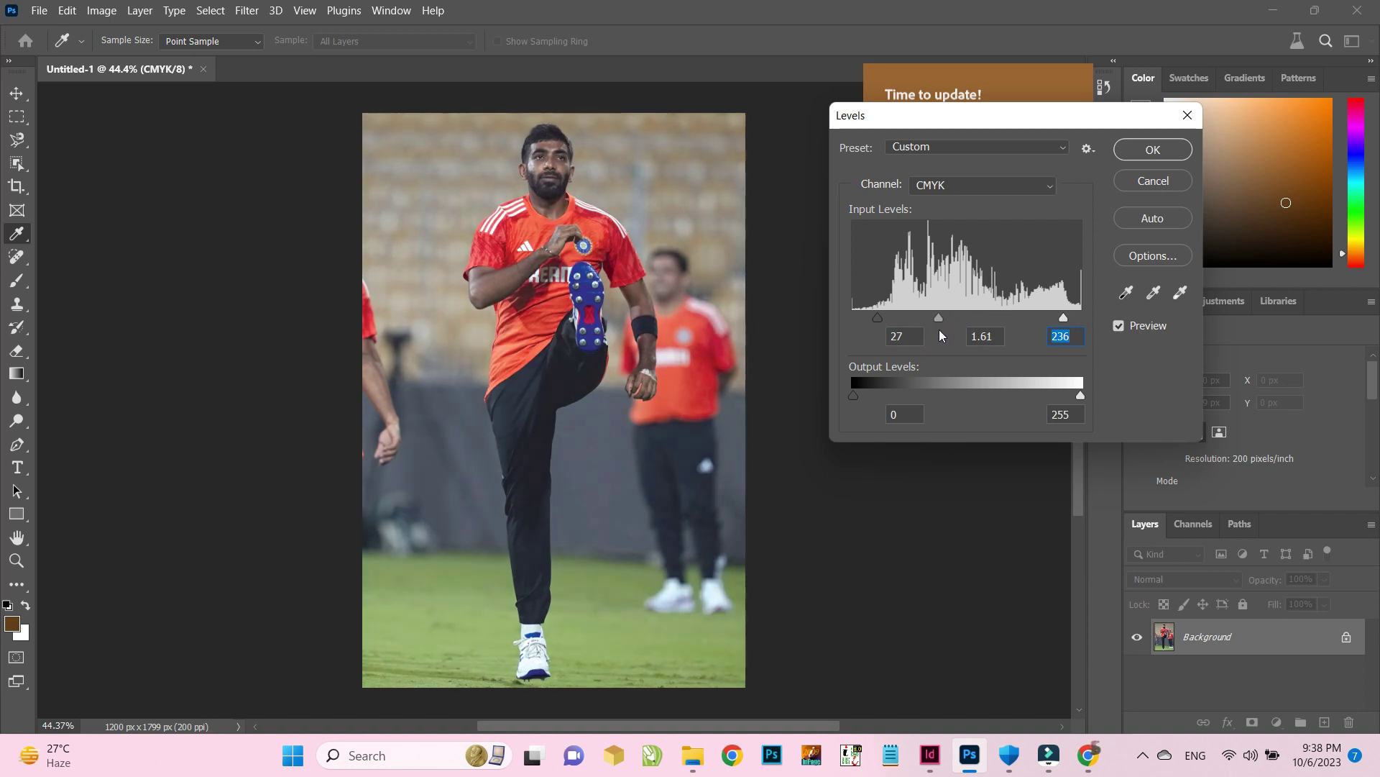
Set the Levels midtone to 1.13 on the Cyan channel and 0.93 on Yellow, lower Yellow's white input level, and apply the adjustment
{"action": "left_click", "coordinate": [937, 189]}
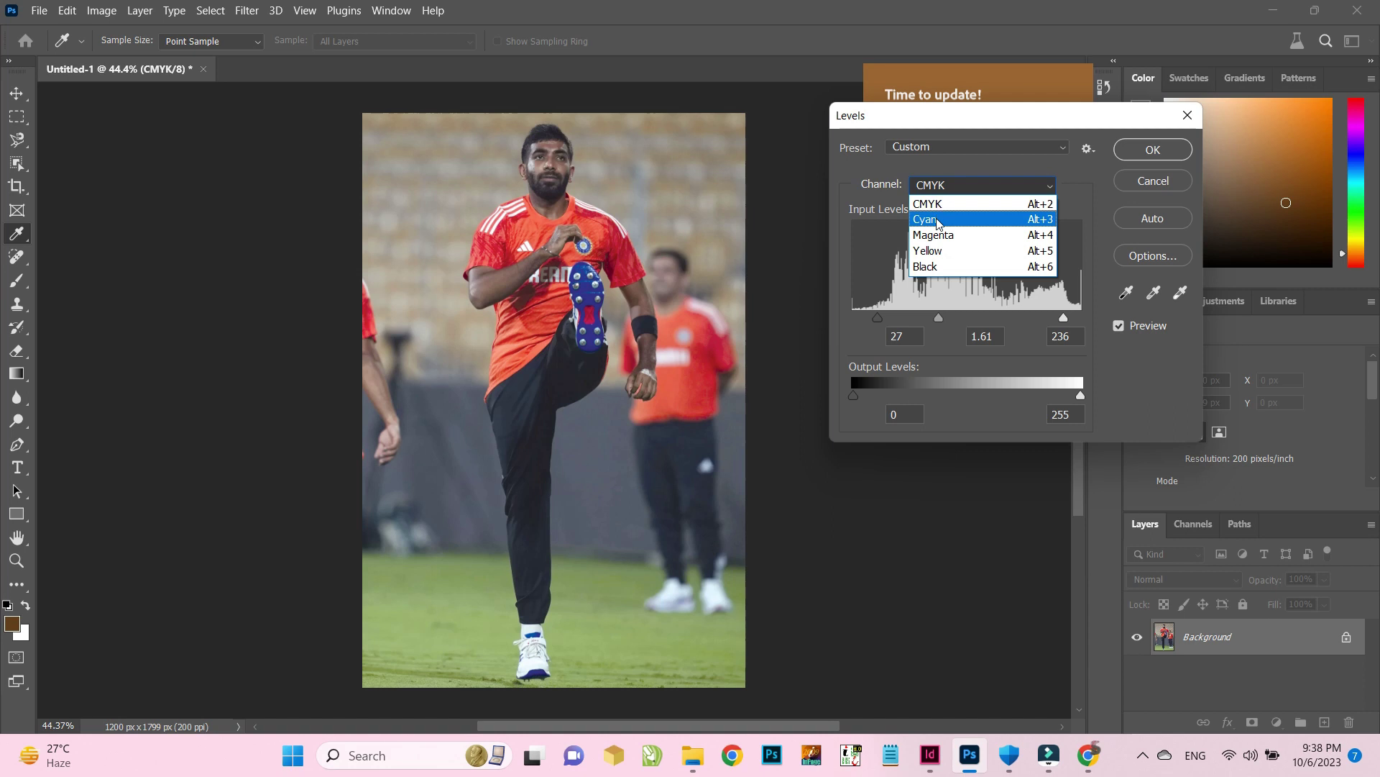
{"action": "left_click", "coordinate": [934, 219]}
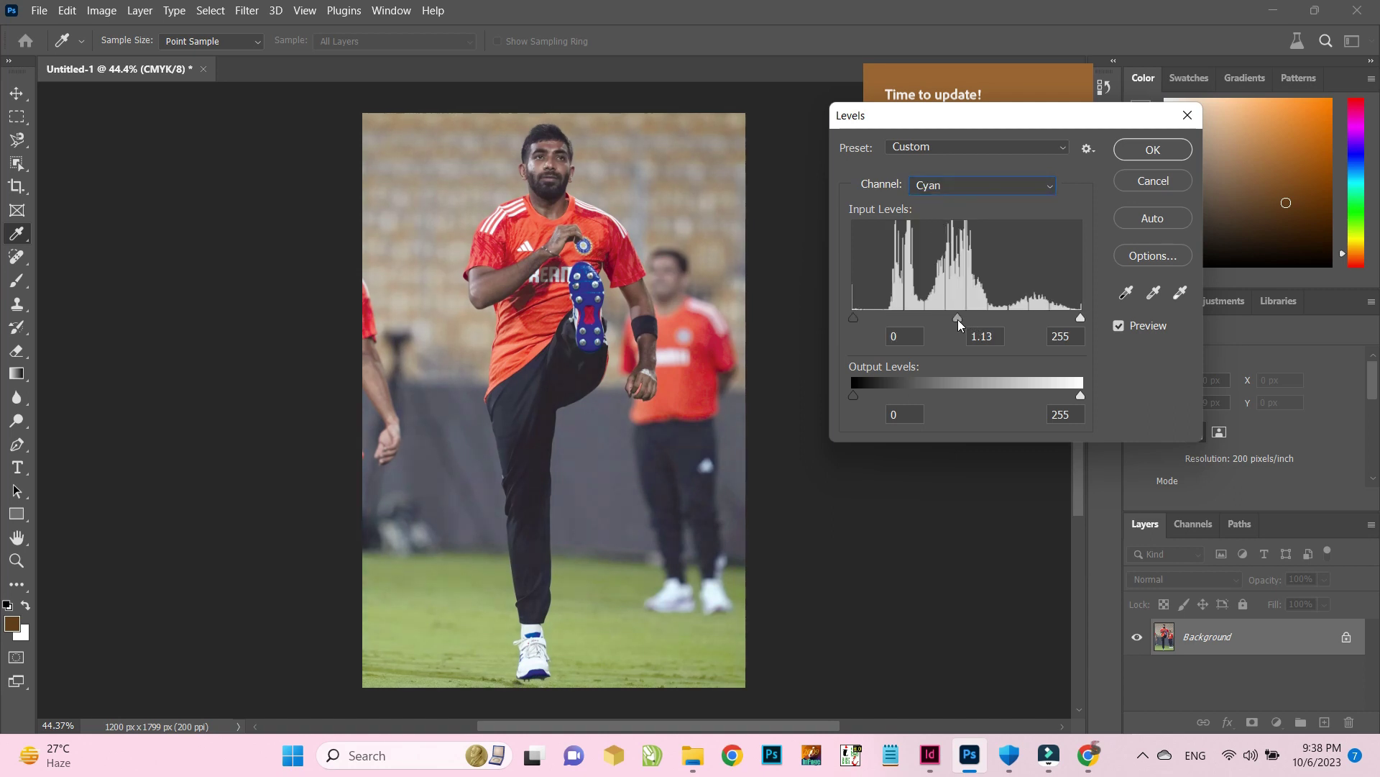
{"action": "left_click", "coordinate": [931, 185]}
{"action": "left_click", "coordinate": [961, 260]}
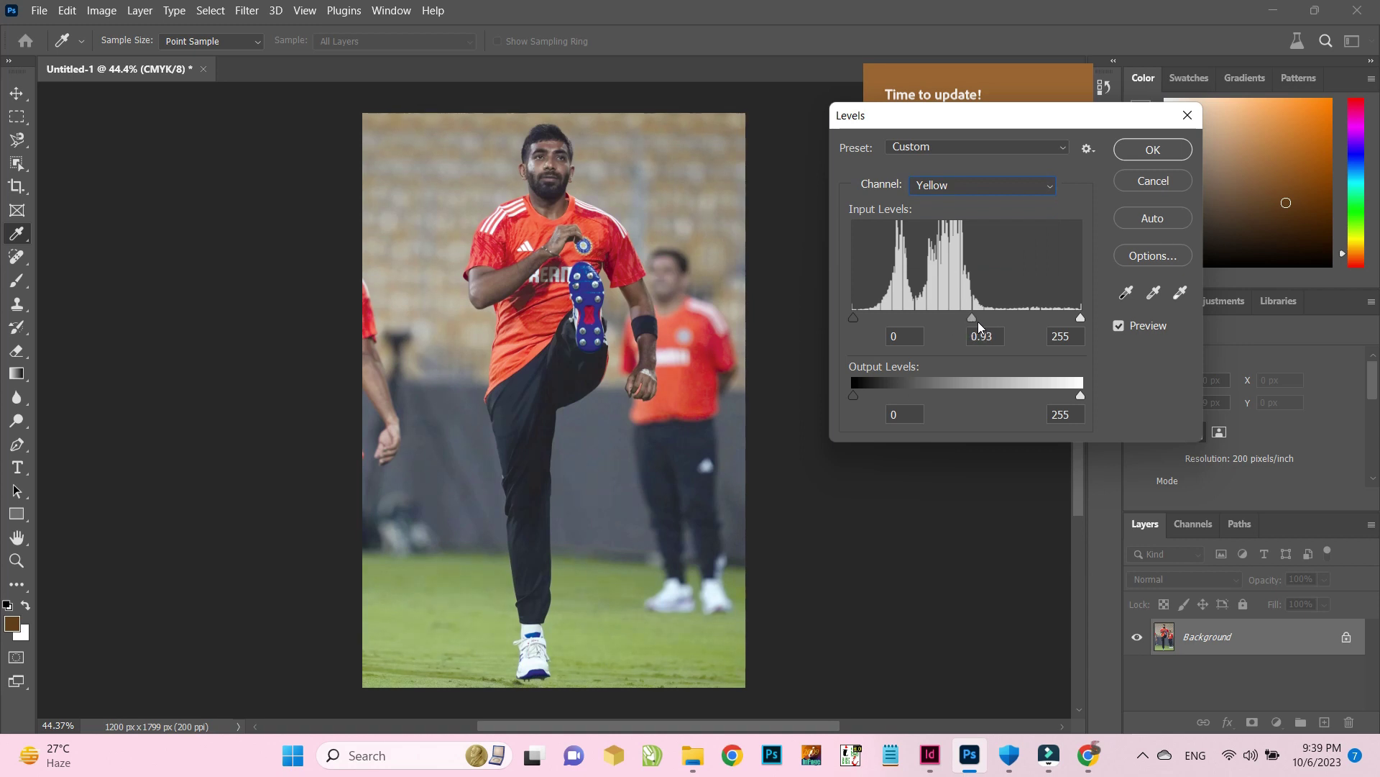
{"action": "left_click_drag", "start_coordinate": [986, 319], "coordinate": [980, 319]}
{"action": "left_click_drag", "start_coordinate": [1080, 318], "coordinate": [1062, 319]}
{"action": "left_click", "coordinate": [1140, 152]}
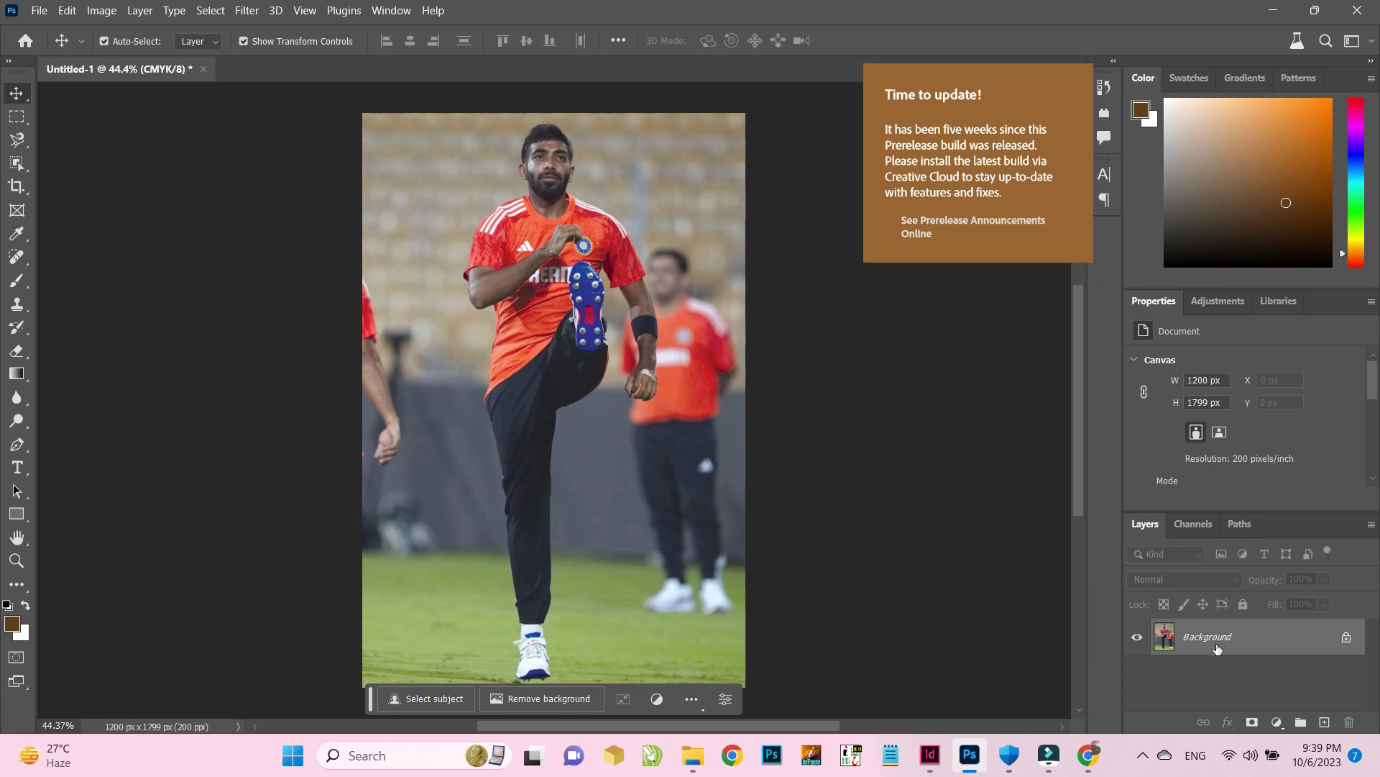
Convert the Background into a regular layer and cut away the photo's lower part, about 1200 x 998 px, from just below the raised boot
{"action": "double_click", "coordinate": [1277, 648]}
{"action": "left_click", "coordinate": [824, 217]}
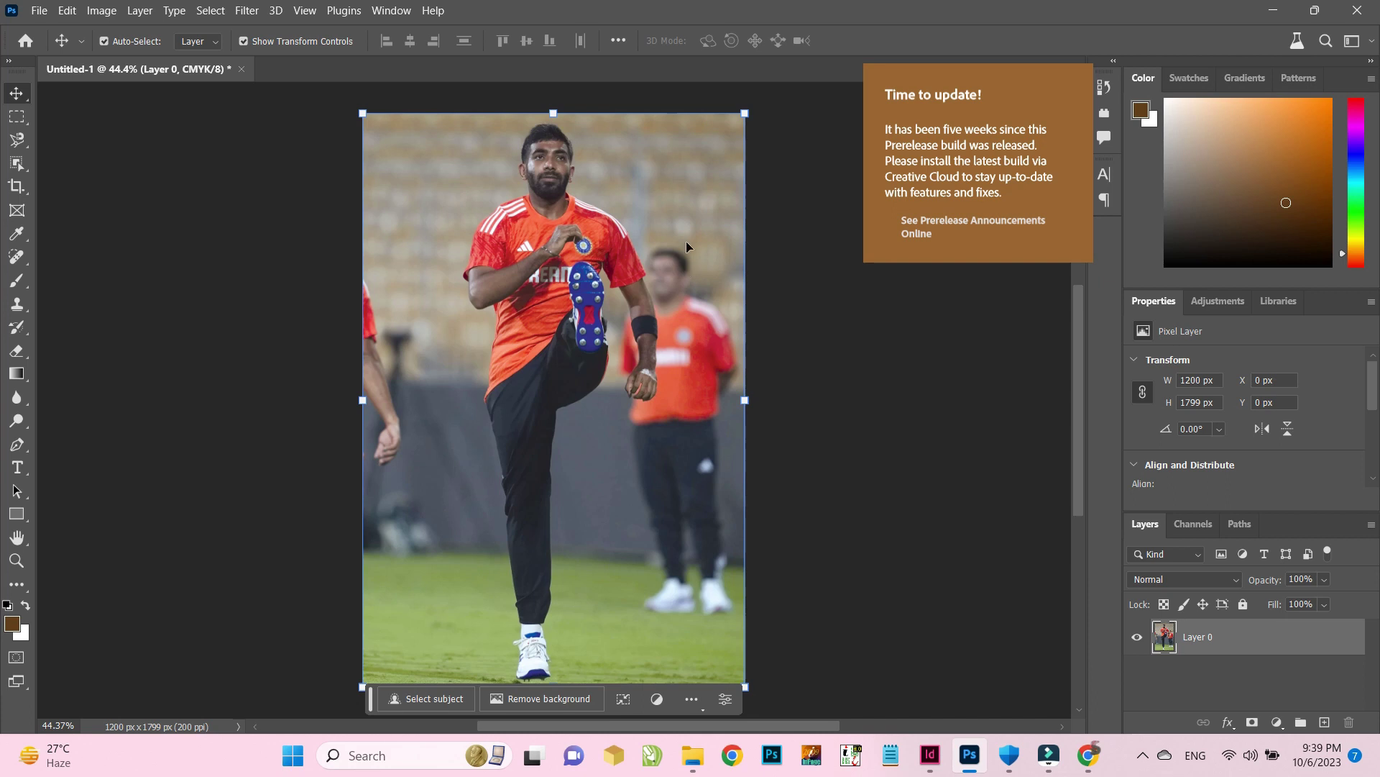
{"action": "left_click", "coordinate": [16, 117]}
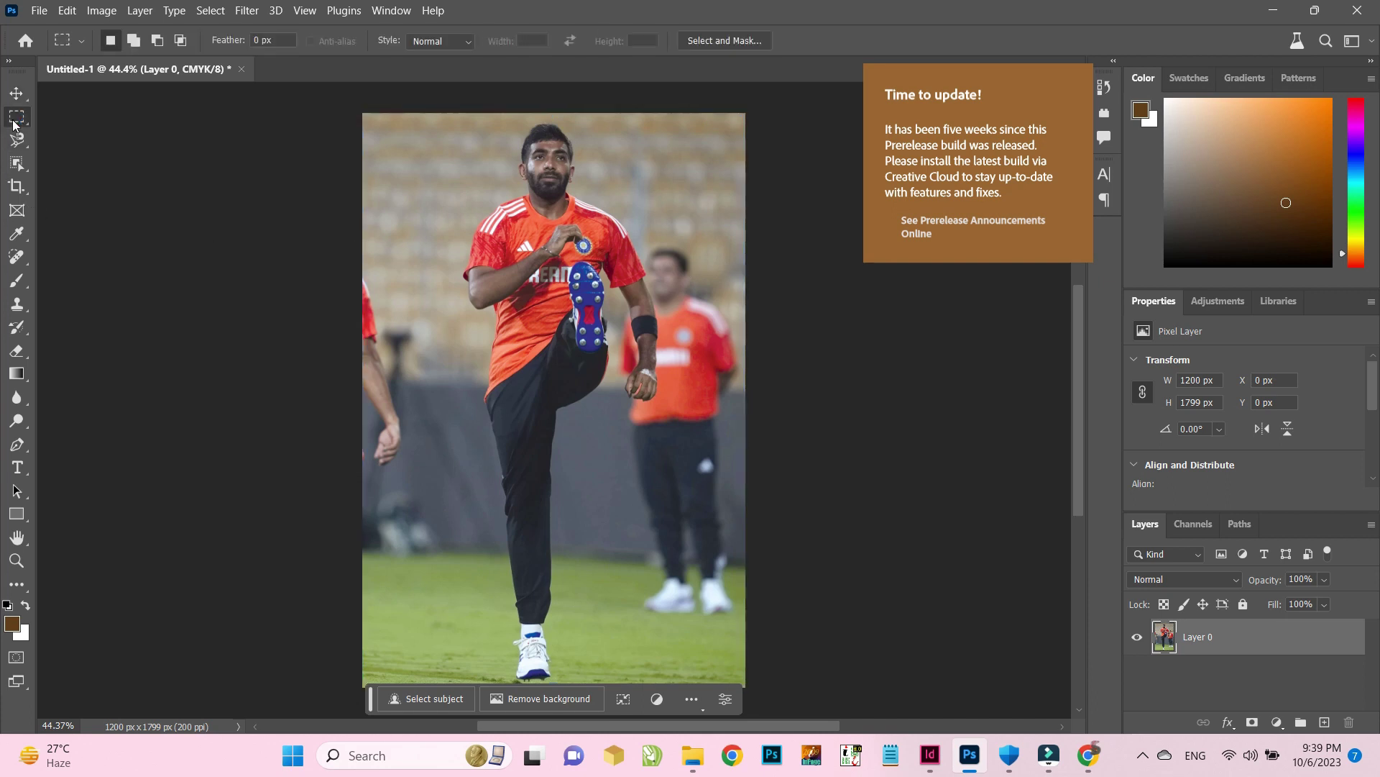
{"action": "left_click_drag", "start_coordinate": [338, 369], "coordinate": [1129, 711]}
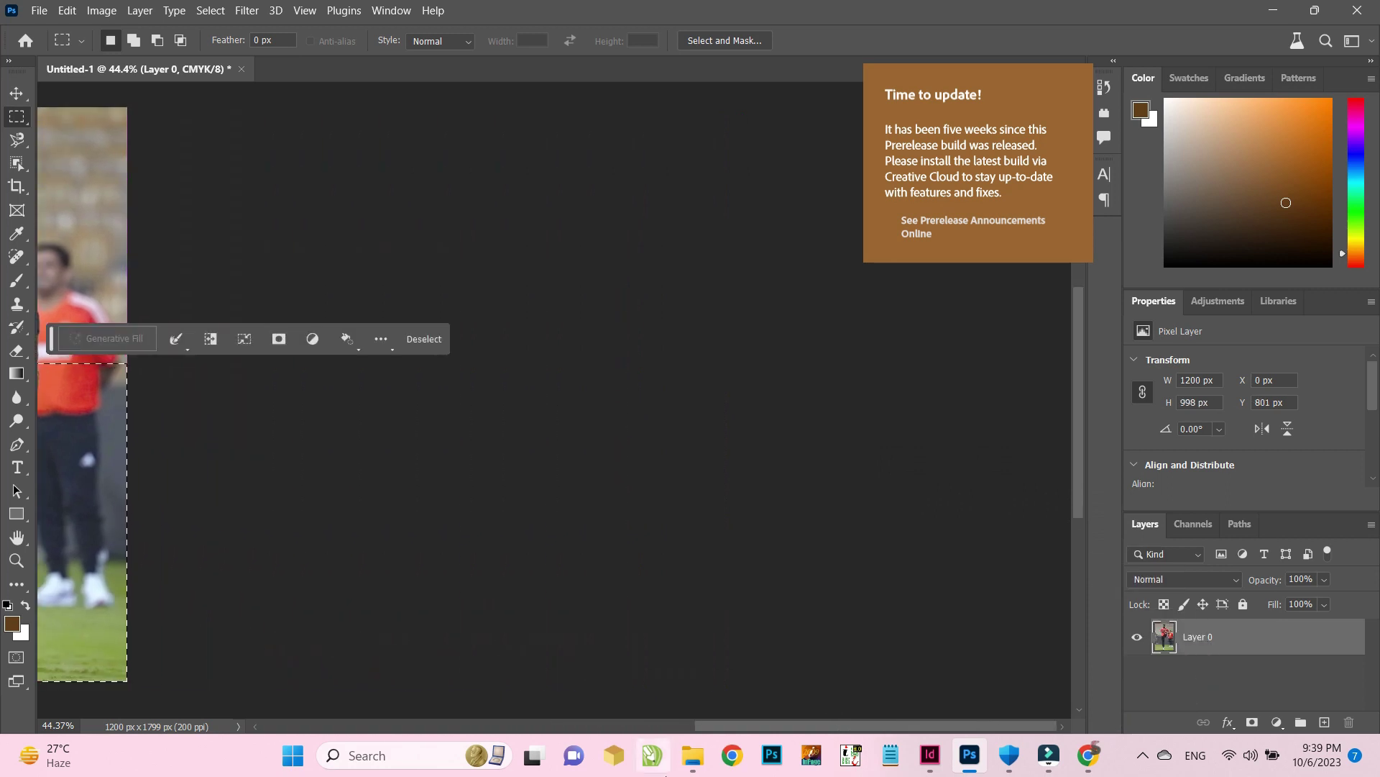
{"action": "left_click_drag", "start_coordinate": [729, 728], "coordinate": [549, 714]}
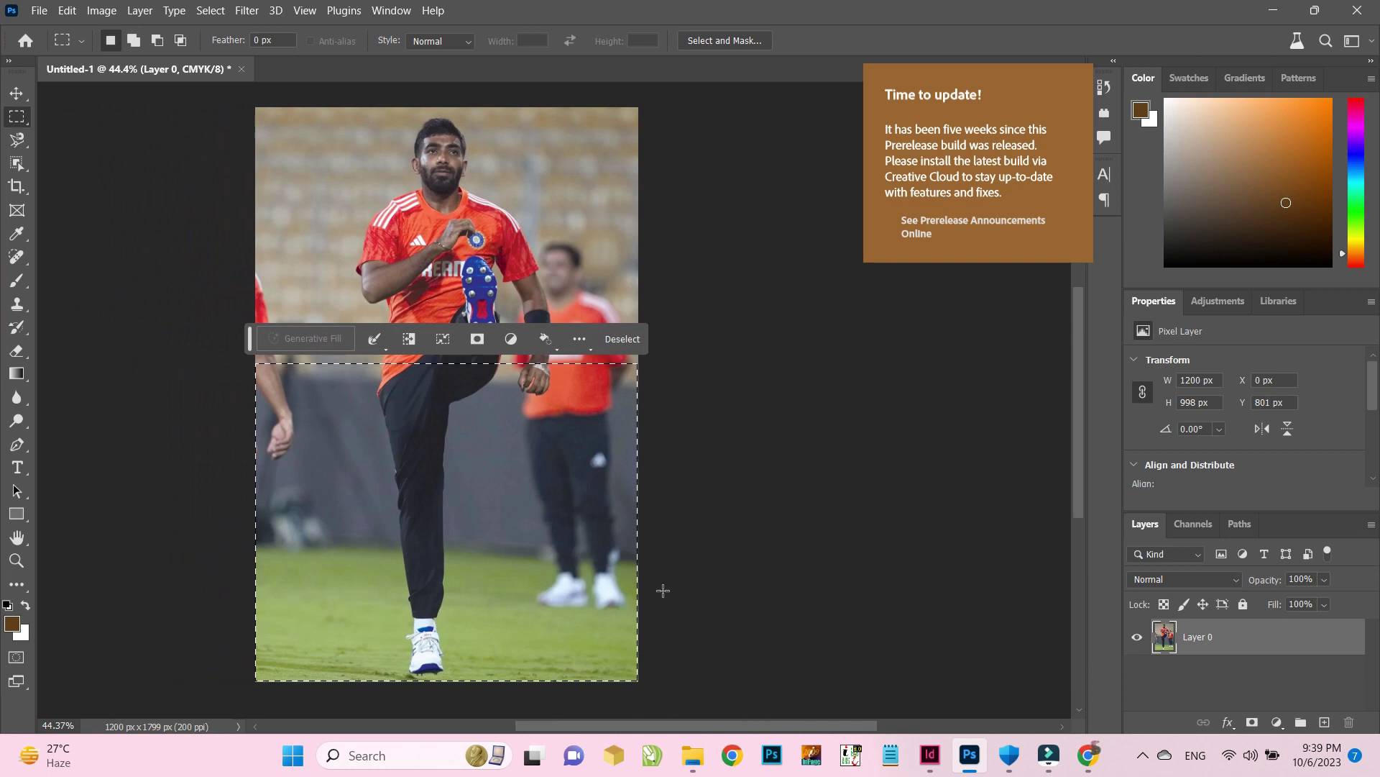
{"action": "key", "text": "ctrl+x"}
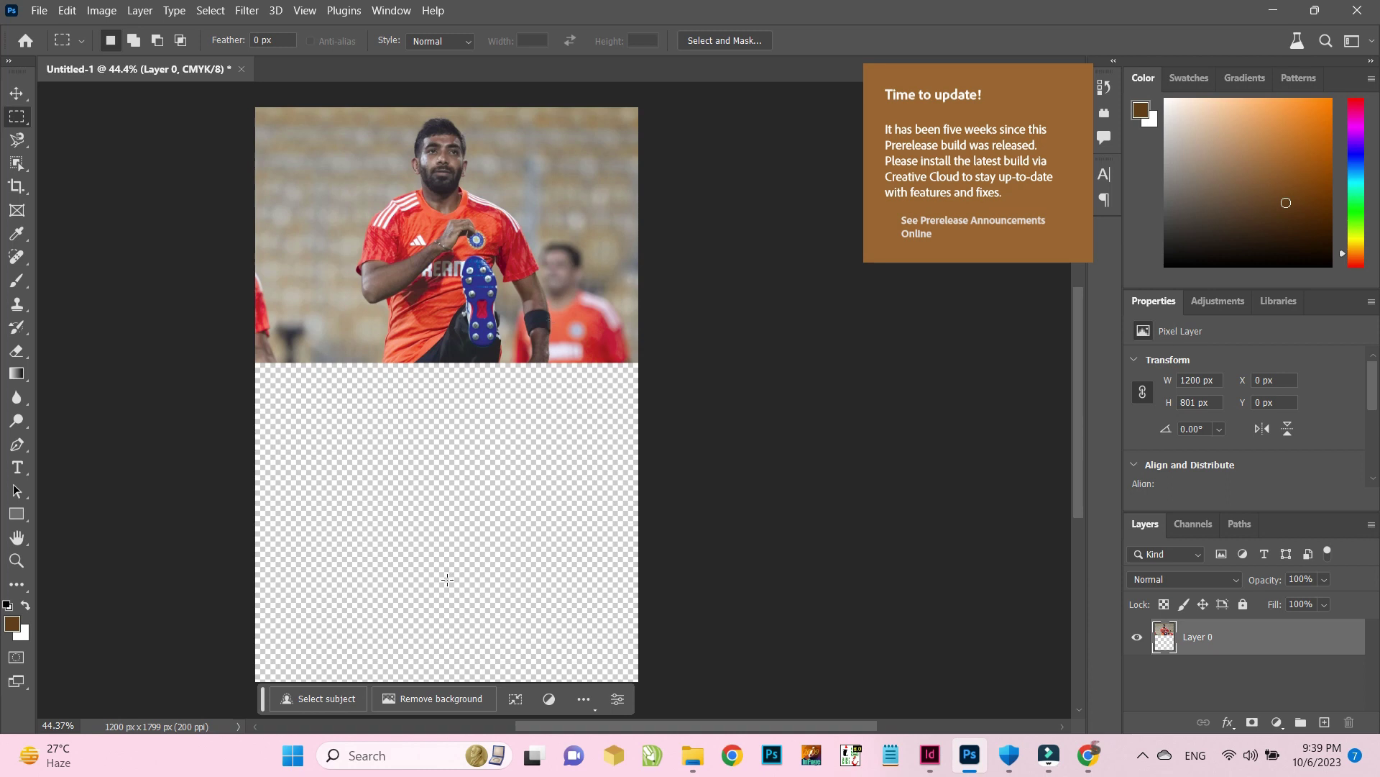
Remove the background from the upper half, then paste the cut lower half back and align it directly beneath the player's torso
{"action": "left_click", "coordinate": [440, 703]}
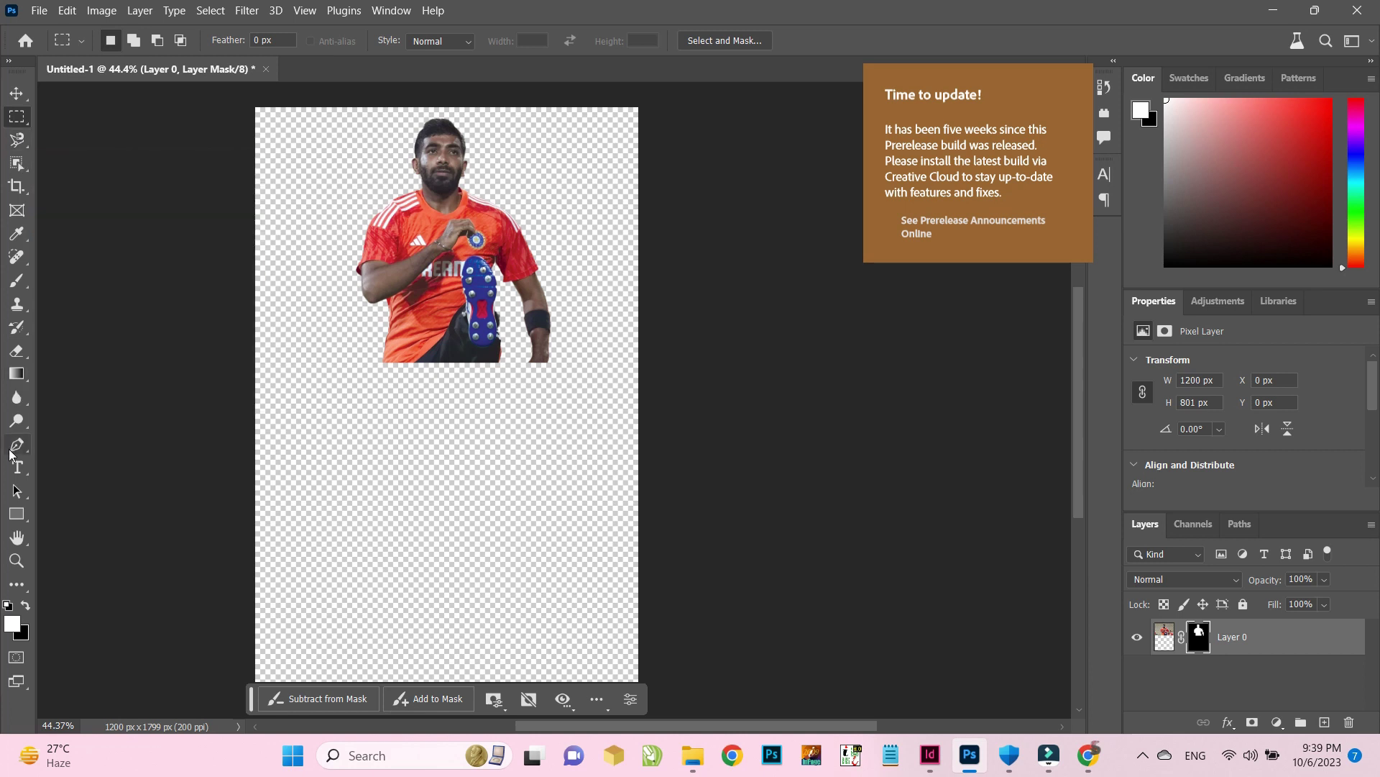
{"action": "left_click", "coordinate": [15, 93]}
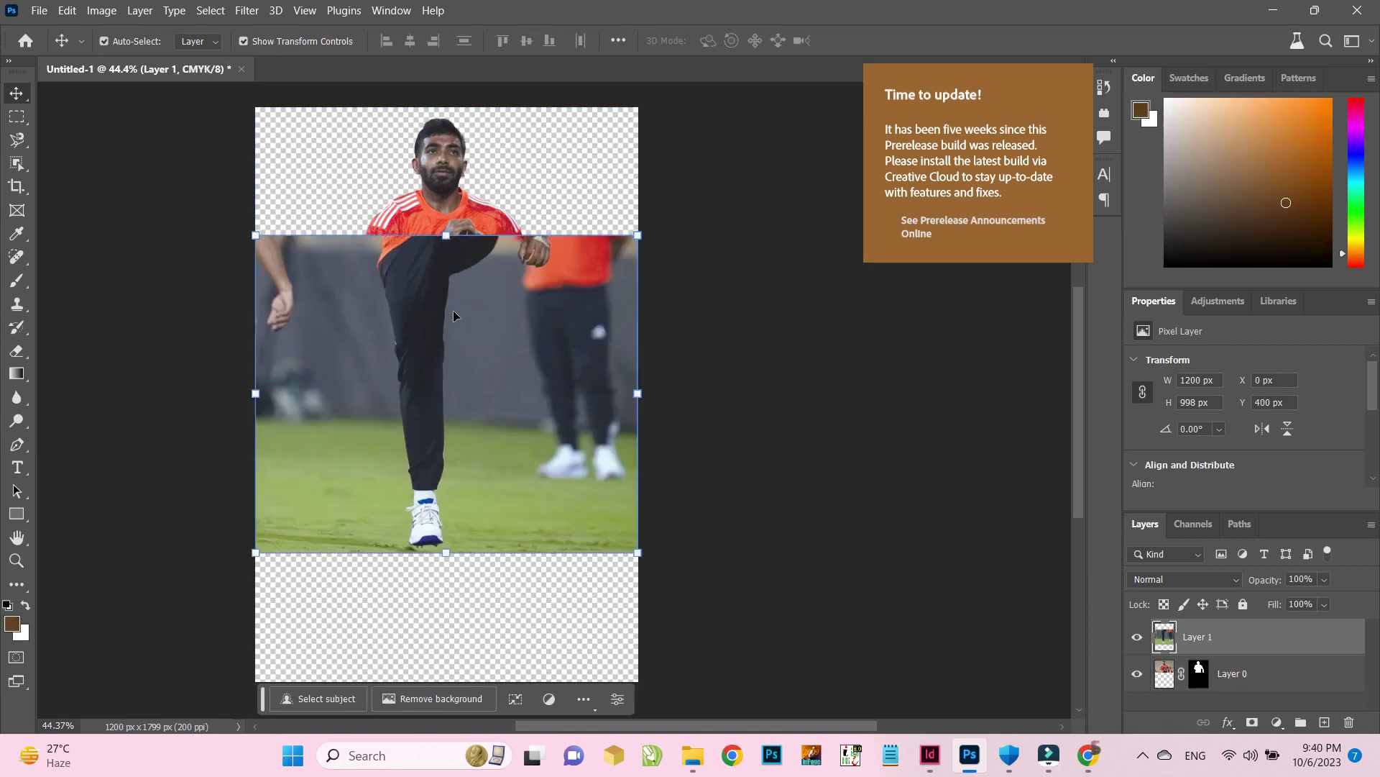
{"action": "left_click_drag", "start_coordinate": [466, 280], "coordinate": [468, 409]}
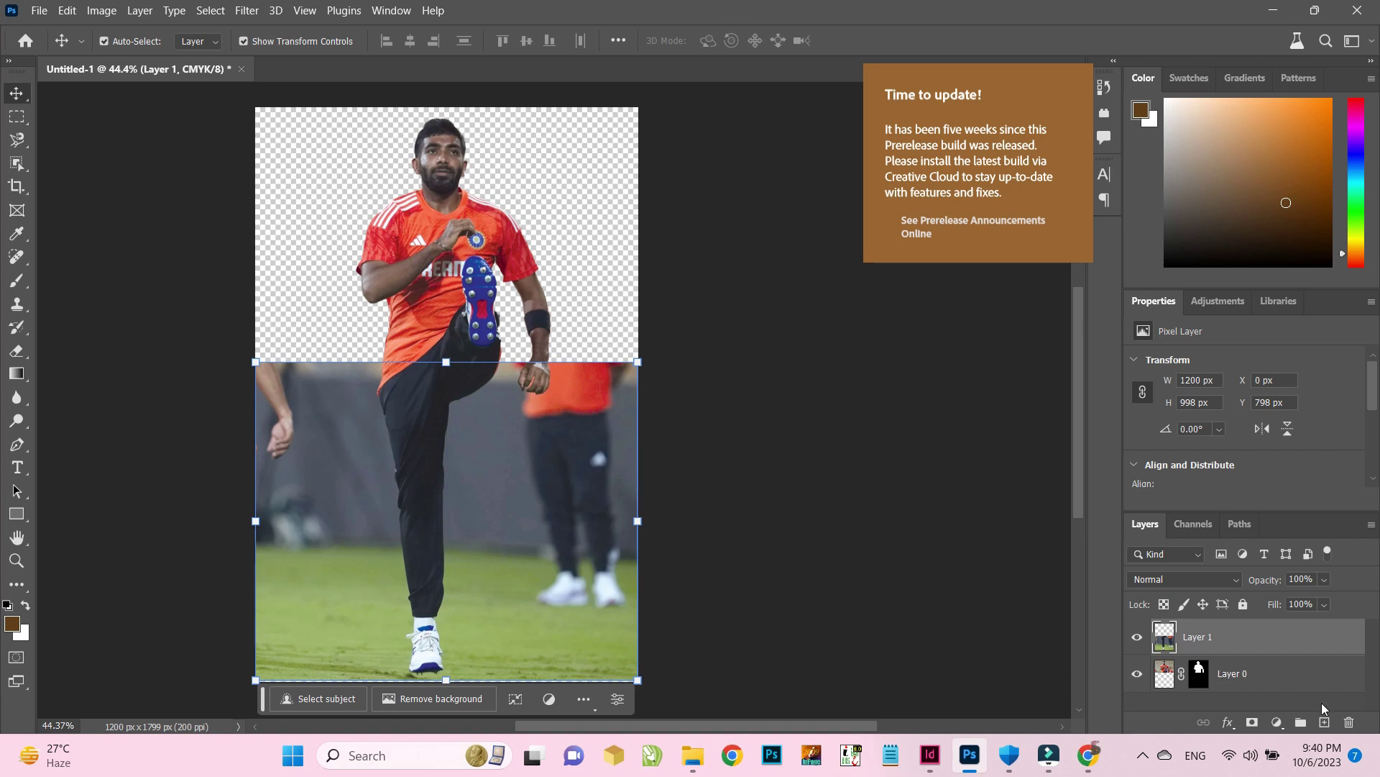
Merge the two photo layers into one and crop a thin strip off the bottom edge, making the canvas 1200 x 1796 px
{"action": "left_click", "coordinate": [1274, 685], "text": "shift"}
{"action": "right_click", "coordinate": [1274, 685]}
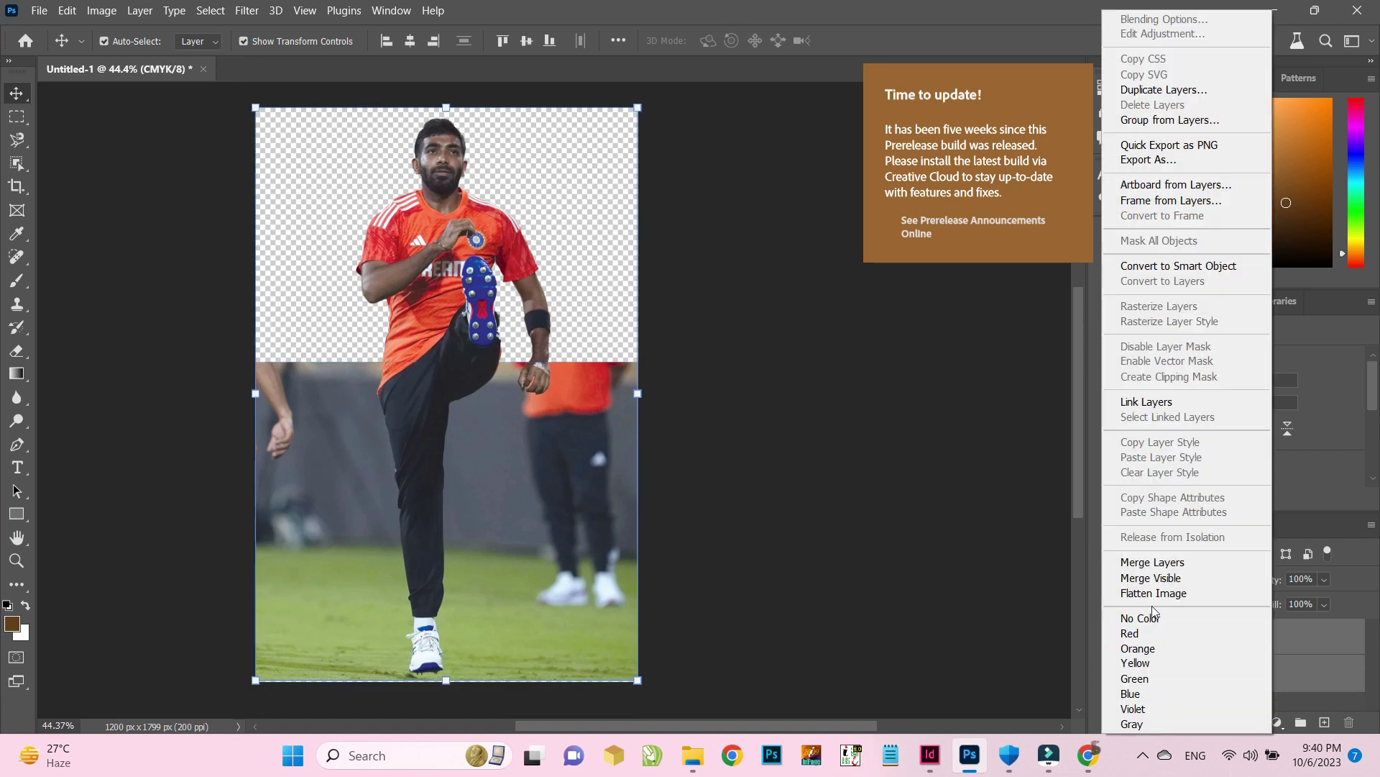
{"action": "left_click", "coordinate": [1143, 563]}
{"action": "left_click", "coordinate": [16, 186]}
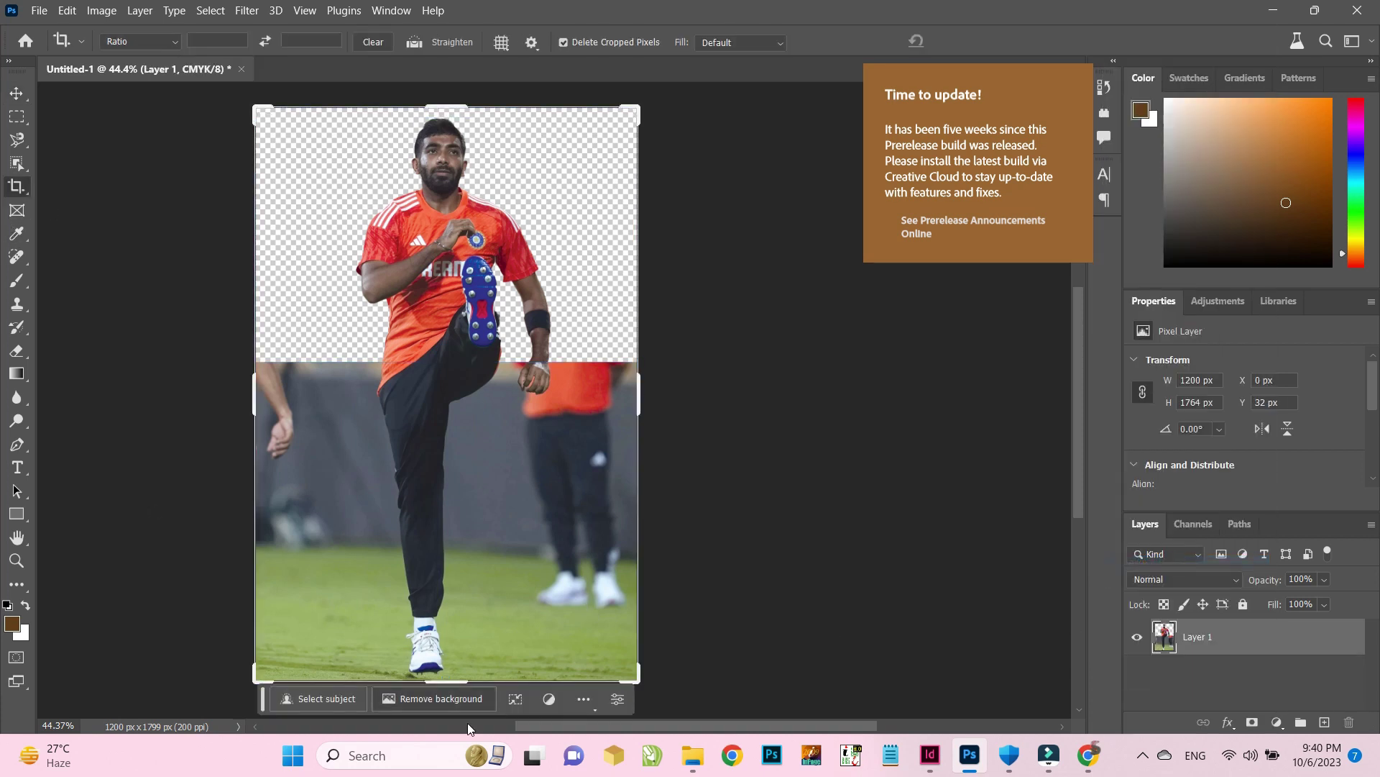
{"action": "left_click_drag", "start_coordinate": [450, 682], "coordinate": [446, 677]}
{"action": "key", "text": "Return"}
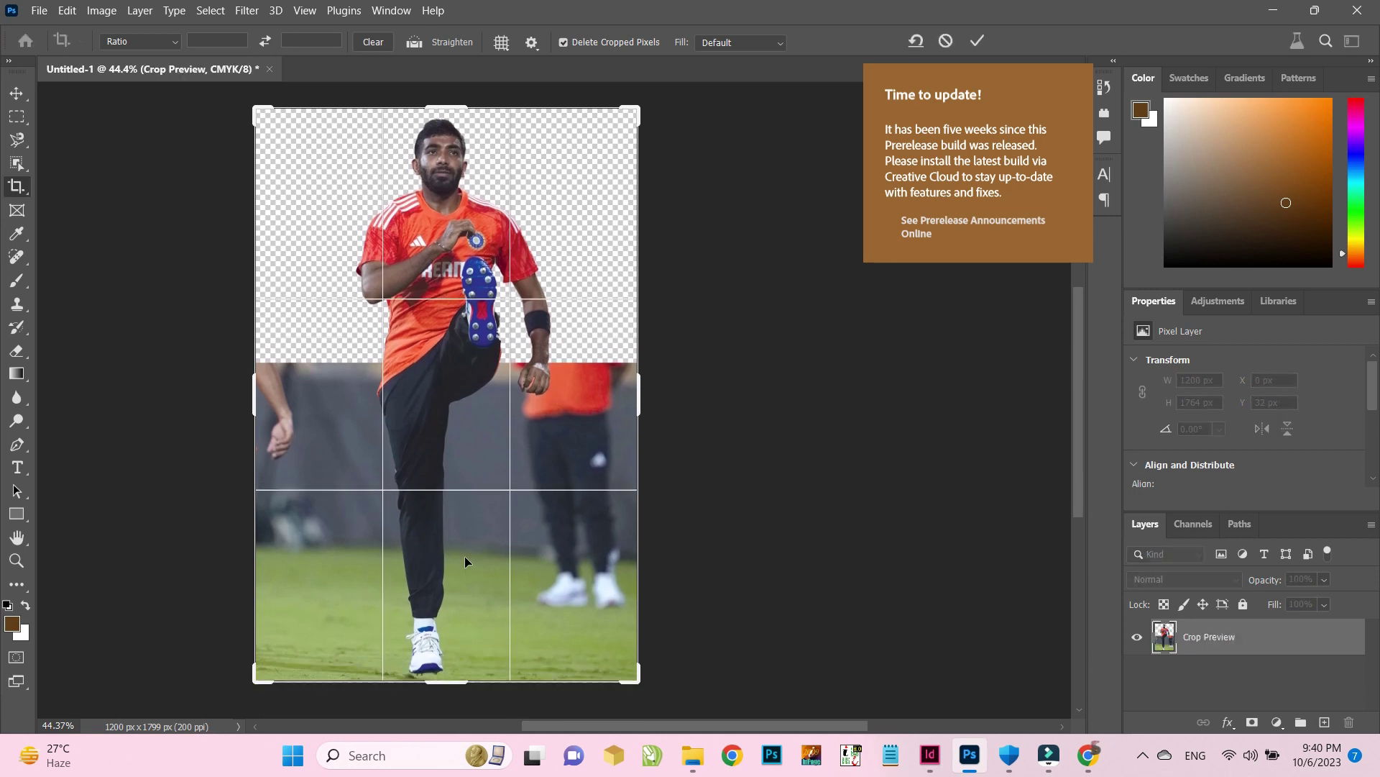
{"action": "left_click", "coordinate": [15, 93]}
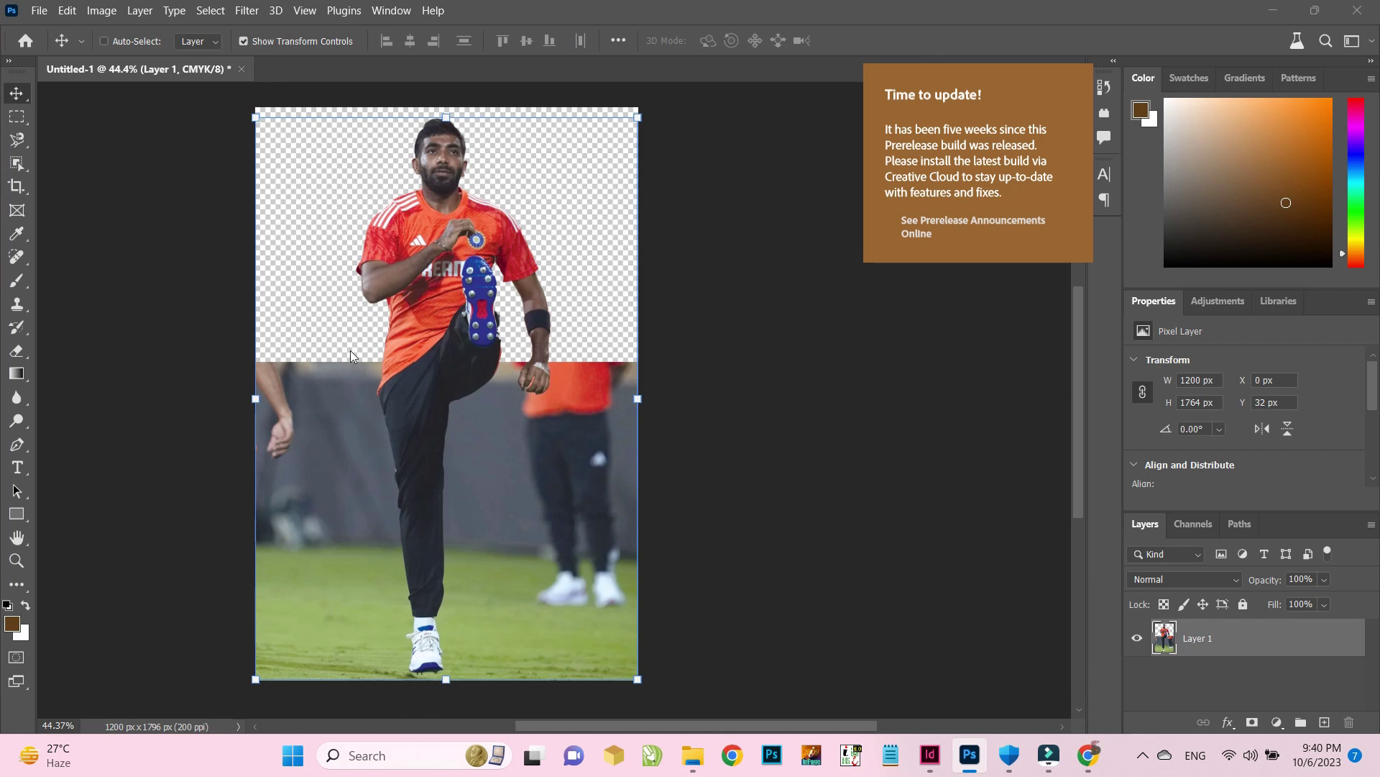
Save the document as a Photoshop file named bumrah in the 9-Layout Material folder, with Maximize Compatibility on
{"action": "key", "text": "ctrl+shift+s"}
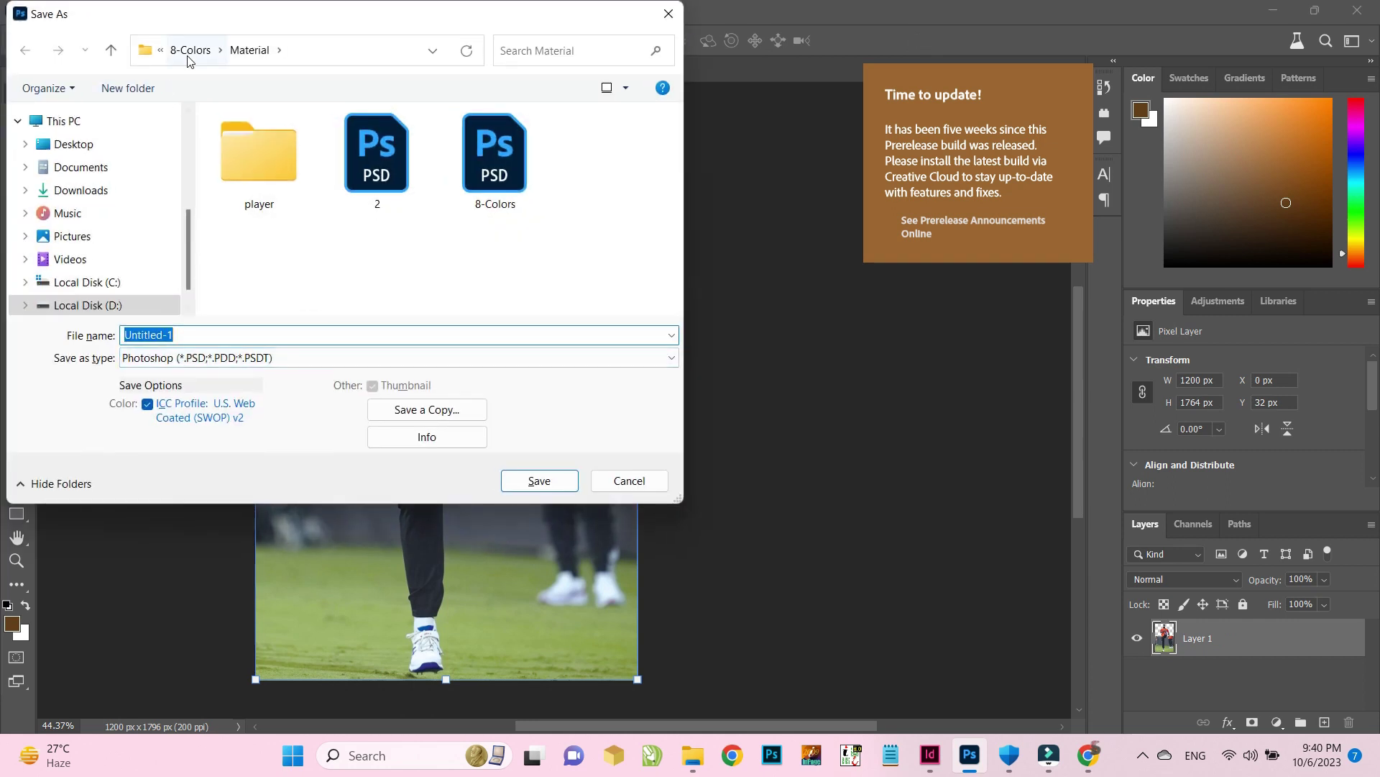
{"action": "left_click", "coordinate": [194, 58]}
{"action": "left_click", "coordinate": [215, 62]}
{"action": "scroll", "coordinate": [290, 274], "scroll_direction": "down", "scroll_amount": 2}
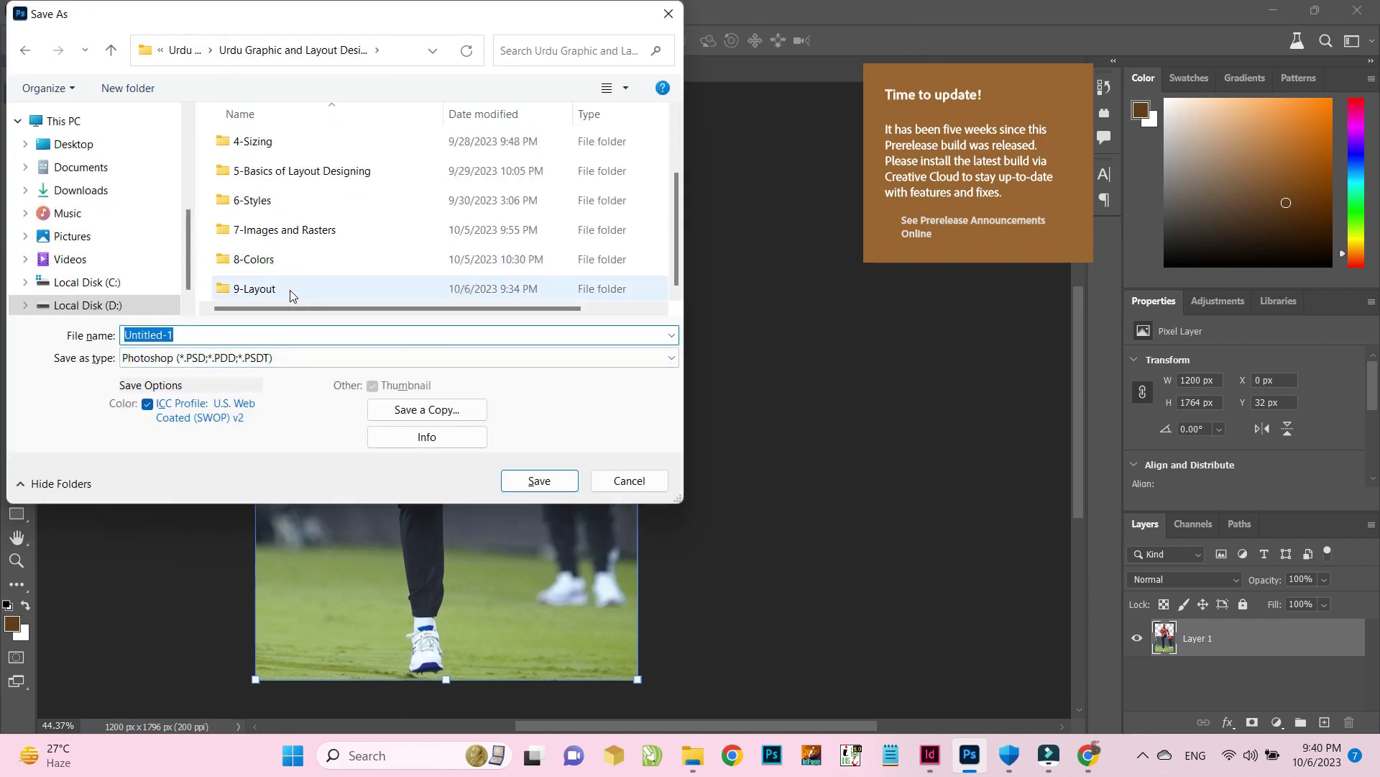
{"action": "double_click", "coordinate": [291, 292]}
{"action": "double_click", "coordinate": [266, 145]}
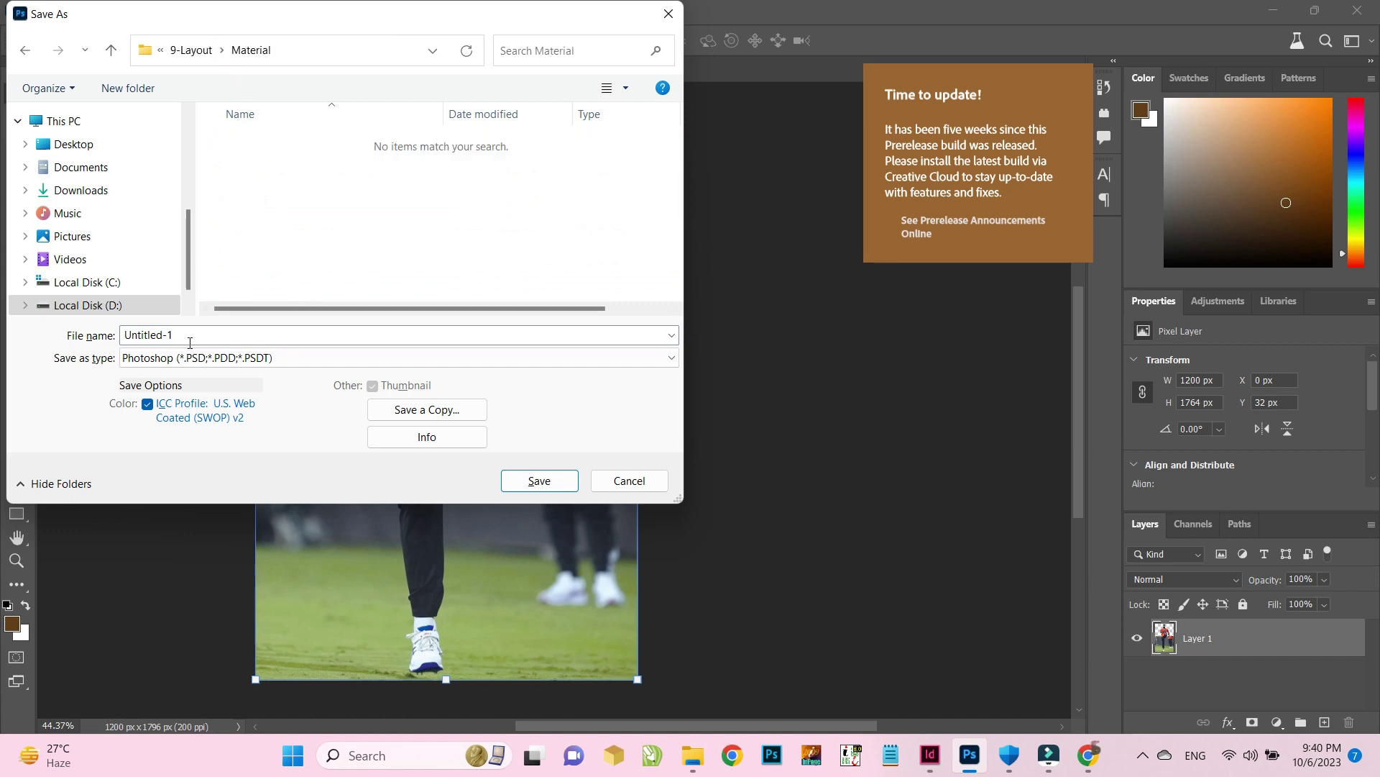
{"action": "type", "text": "bumrah"}
{"action": "key", "text": "Return"}
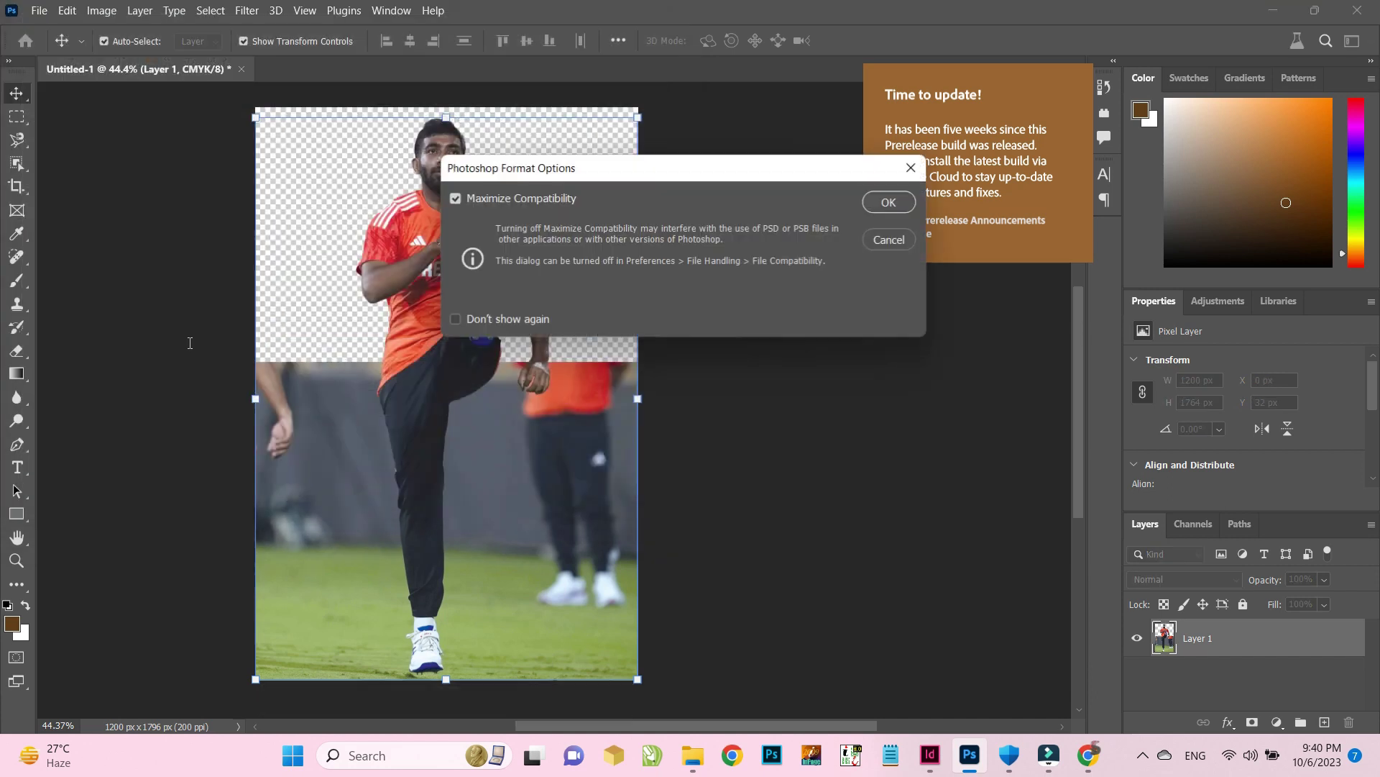
{"action": "left_click", "coordinate": [902, 205]}
Switch to InDesign and place the saved bumrah file from the 9-Layout Material folder into the empty picture frame below the article
{"action": "left_click", "coordinate": [929, 755]}
{"action": "left_click", "coordinate": [595, 483]}
{"action": "key", "text": "ctrl+d"}
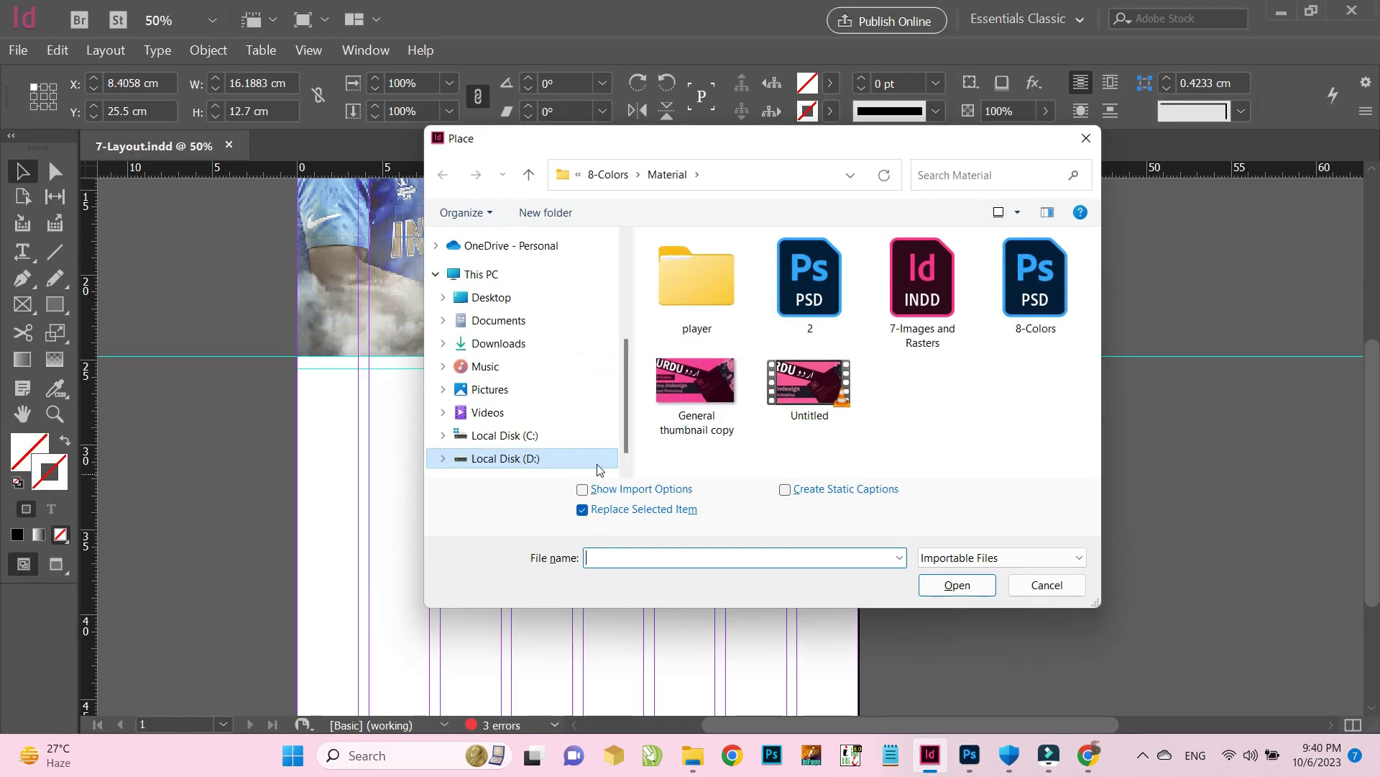
{"action": "left_click", "coordinate": [615, 176]}
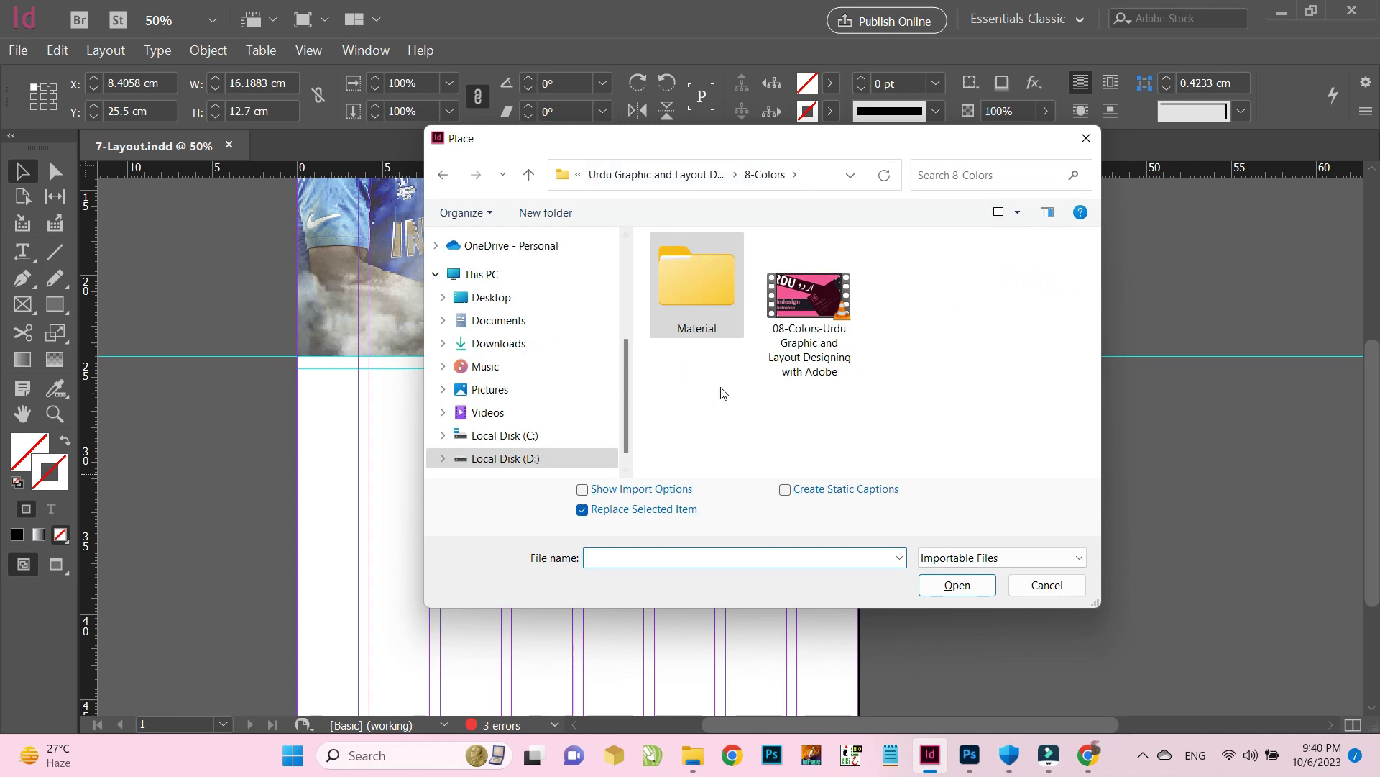
{"action": "left_click", "coordinate": [650, 173]}
{"action": "double_click", "coordinate": [696, 450]}
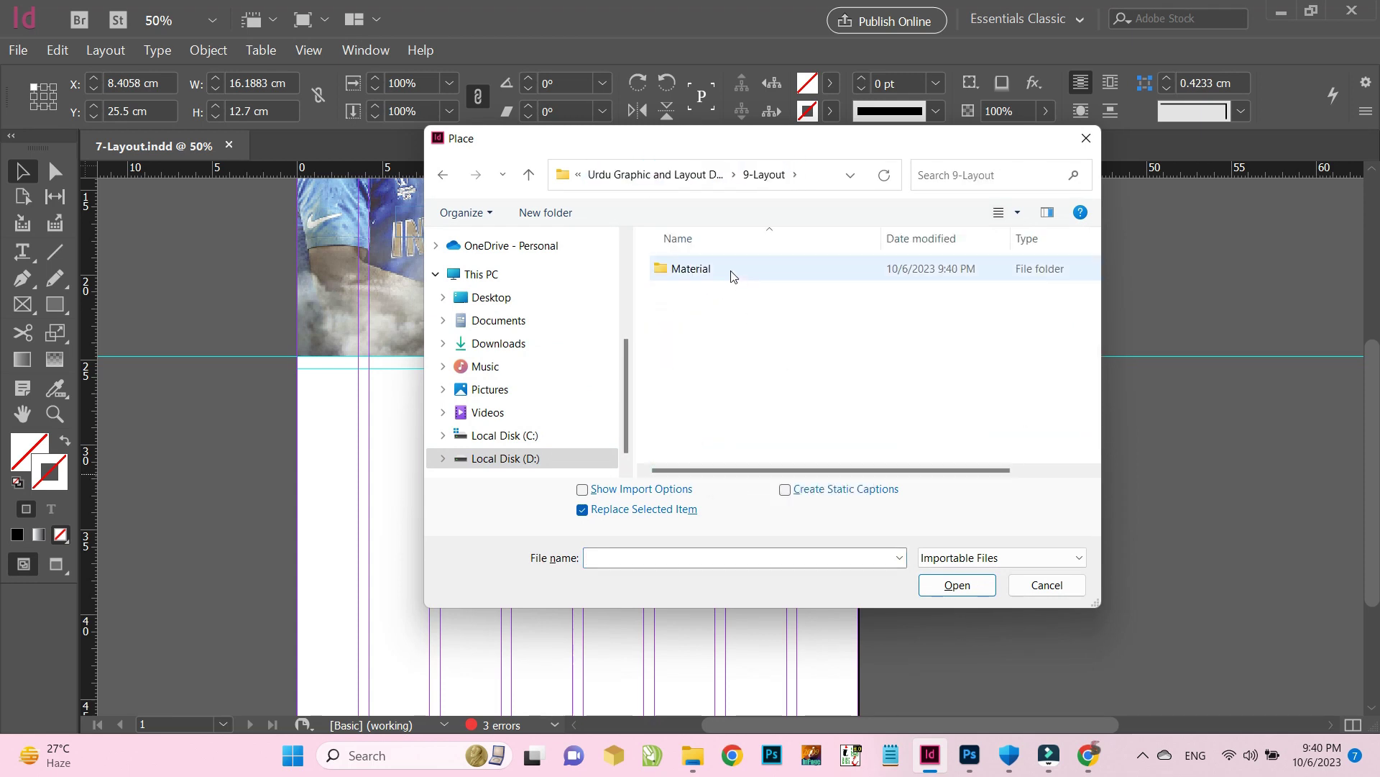
{"action": "double_click", "coordinate": [734, 276]}
{"action": "left_click", "coordinate": [706, 276]}
{"action": "double_click", "coordinate": [808, 279]}
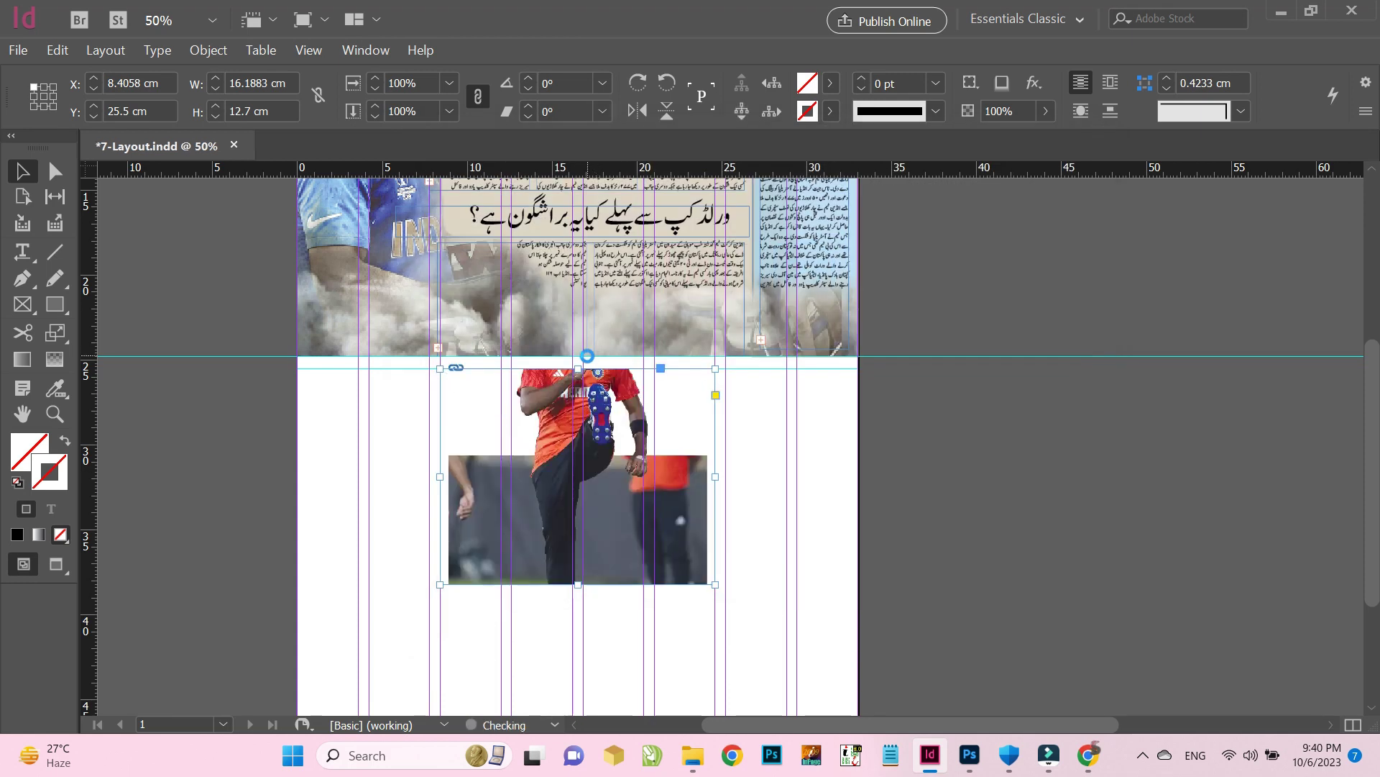
Shift the photo up inside its frame until its grass edge rests on the frame's bottom edge, showing only the legs
{"action": "double_click", "coordinate": [620, 467]}
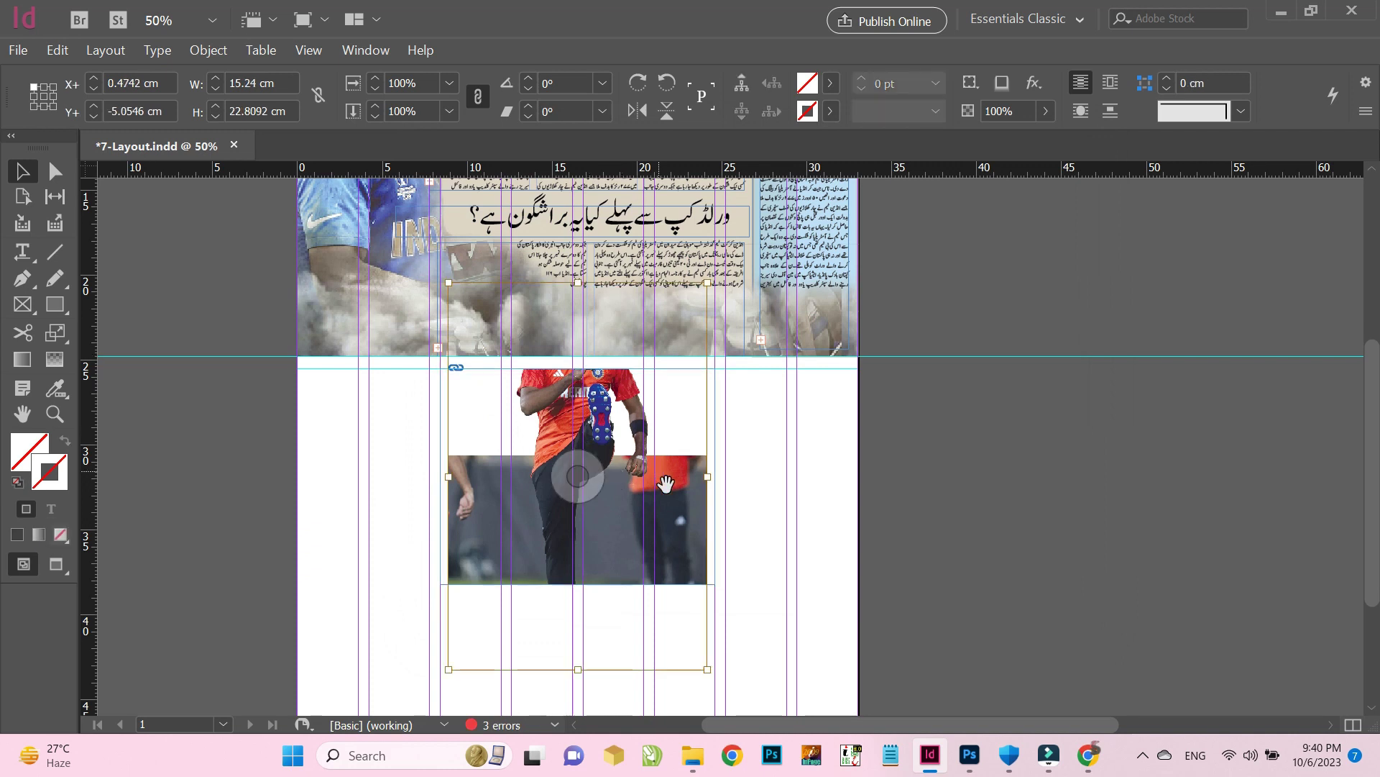
{"action": "left_click_drag", "start_coordinate": [618, 532], "coordinate": [626, 488]}
{"action": "key", "text": "Down"}
{"action": "key", "text": "Down"}
{"action": "key", "text": "Down"}
{"action": "key", "text": "Up"}
{"action": "key", "text": "Up"}
{"action": "key", "text": "Up"}
{"action": "key", "text": "Up"}
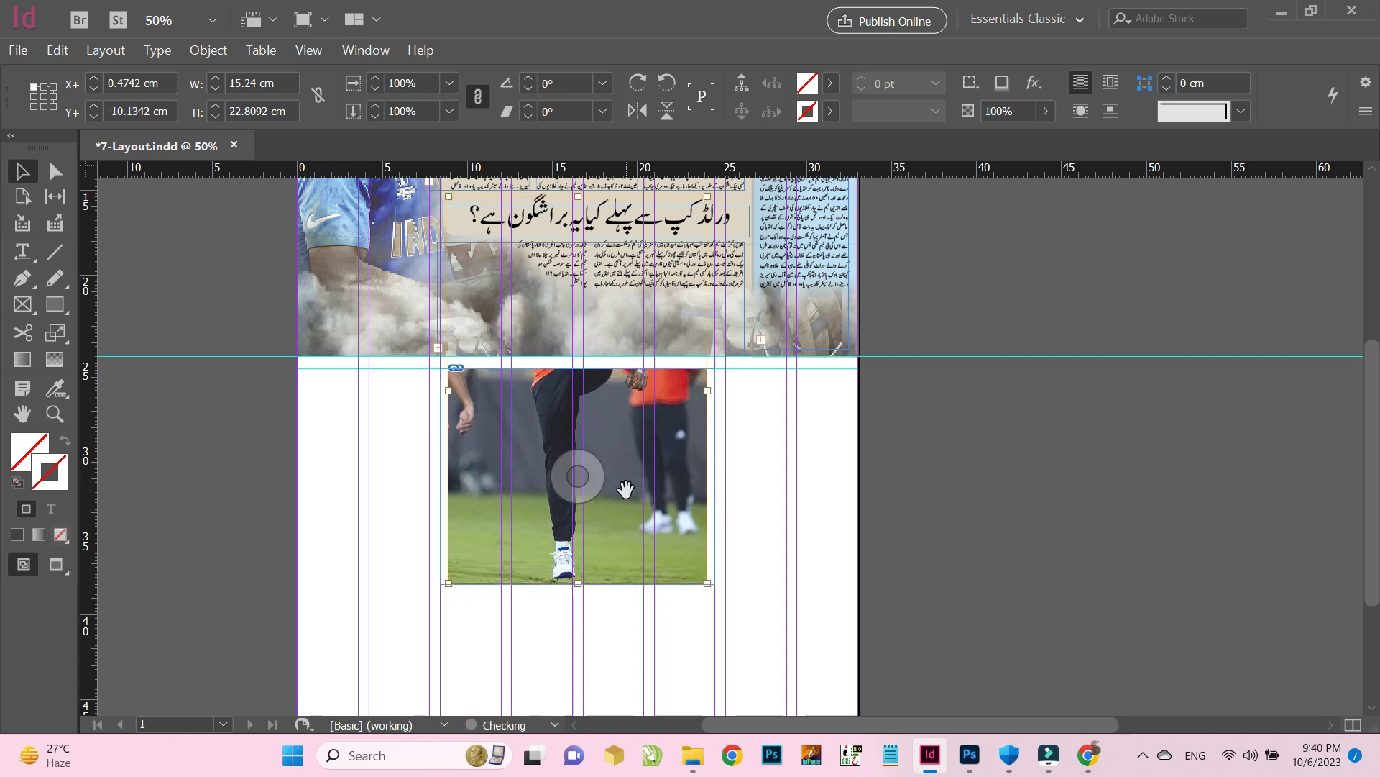
{"action": "key", "text": "Escape"}
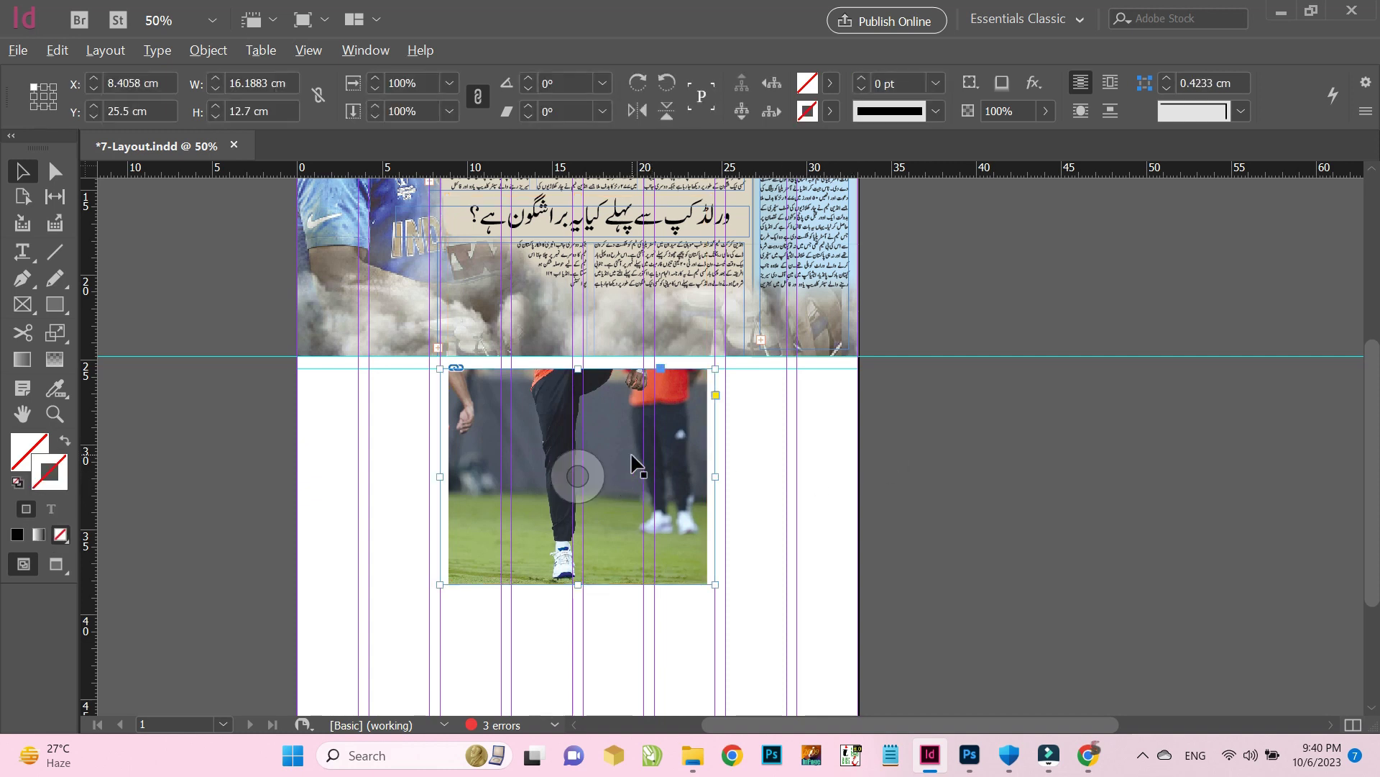
Duplicate the picture frame in place and reshape the copy to 10.7 cm high above the original, revealing the player's cut-out upper body
{"action": "key", "text": "Down"}
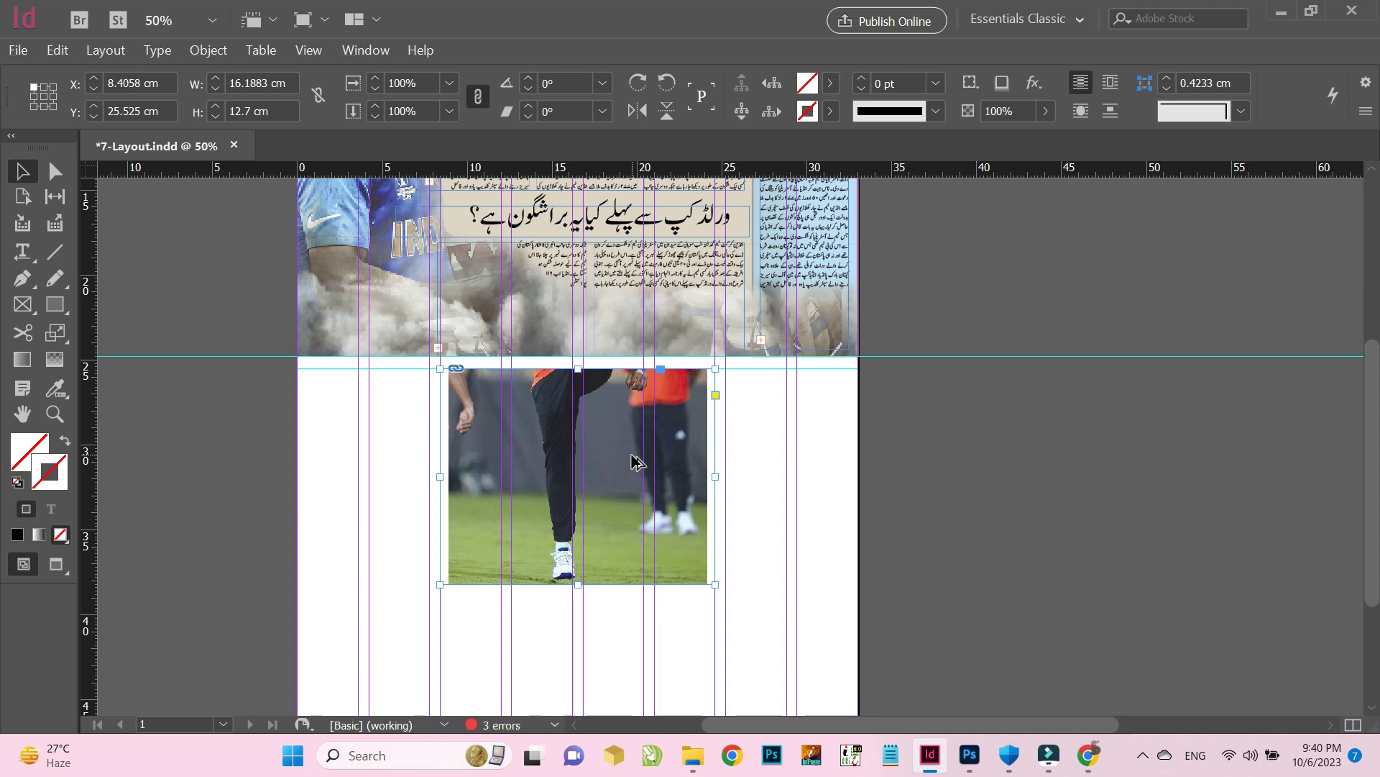
{"action": "key", "text": "Up"}
{"action": "left_click_drag", "start_coordinate": [625, 456], "coordinate": [938, 455]}
{"action": "key", "text": "ctrl+z"}
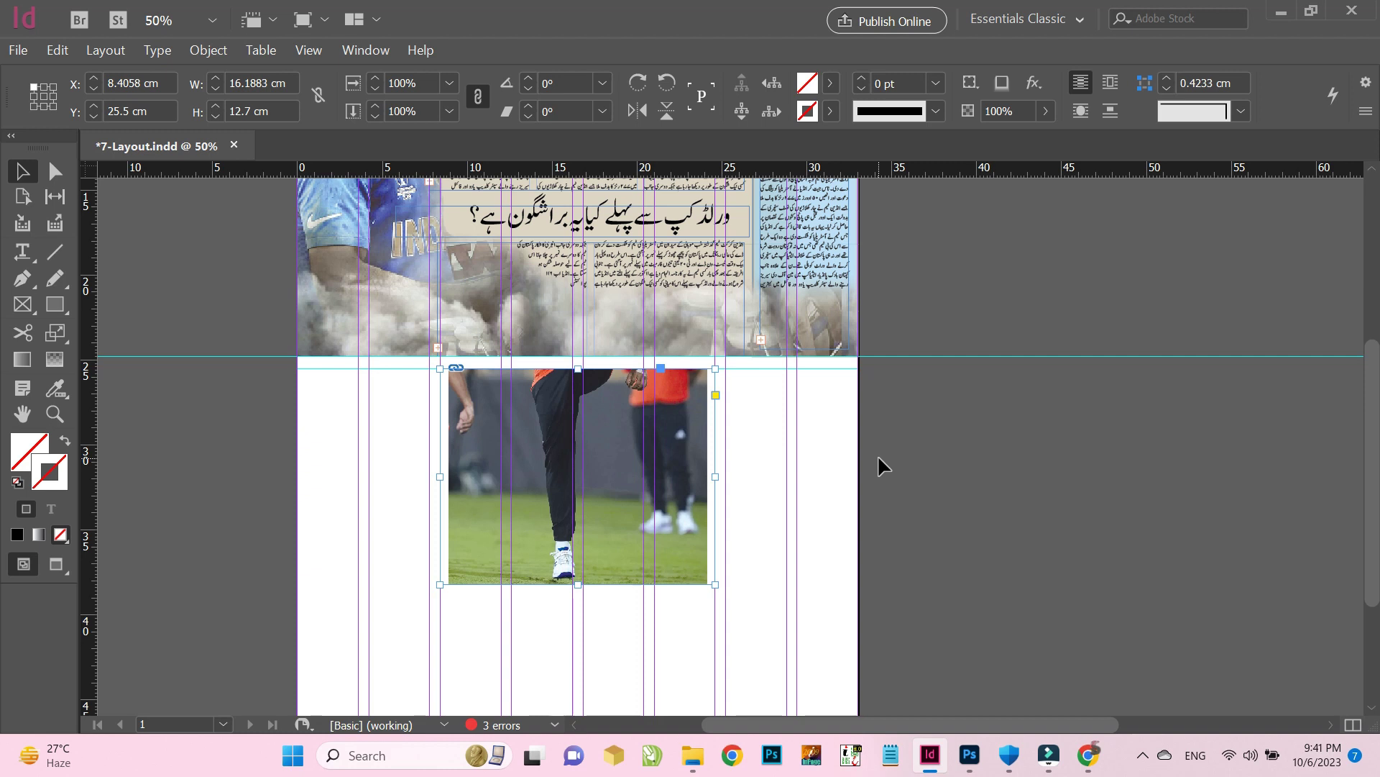
{"action": "left_click_drag", "start_coordinate": [578, 584], "coordinate": [582, 186]}
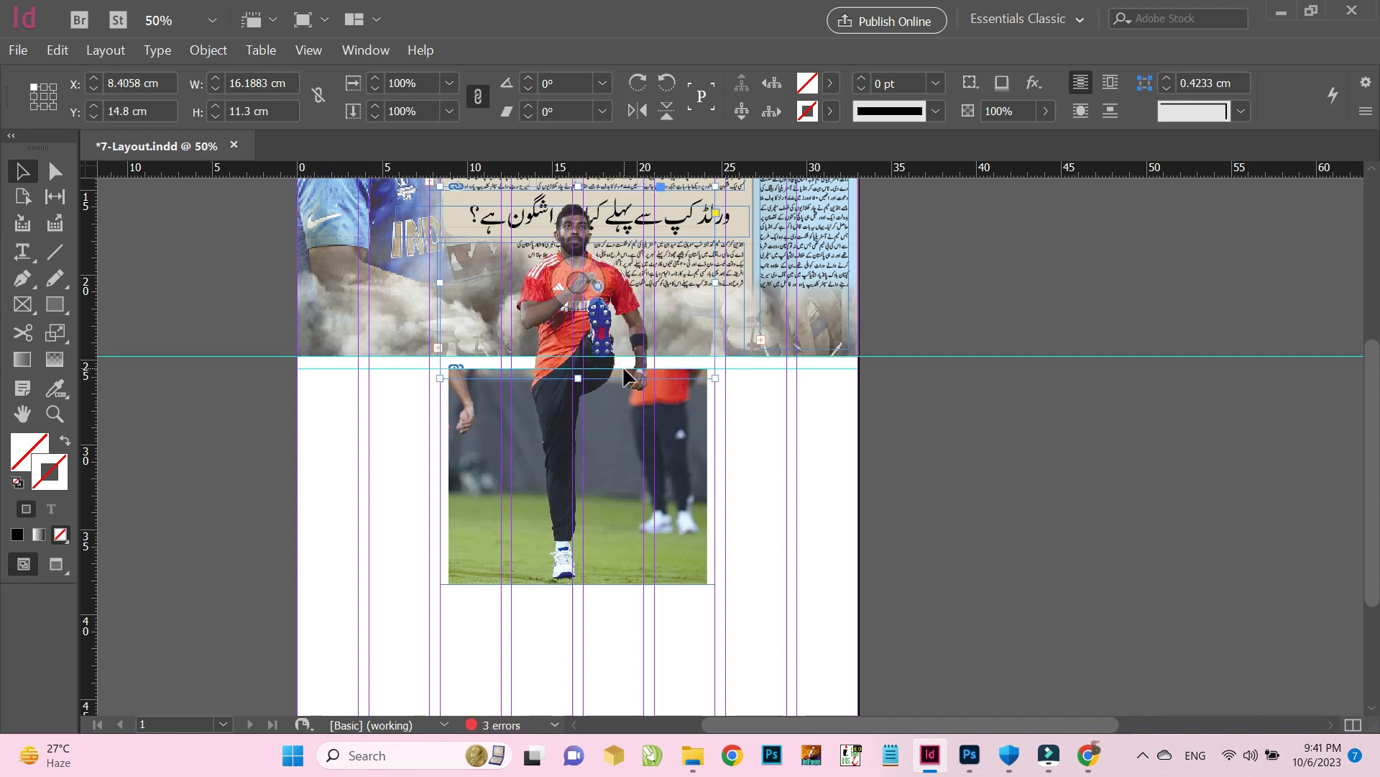
{"action": "left_click_drag", "start_coordinate": [578, 377], "coordinate": [578, 370]}
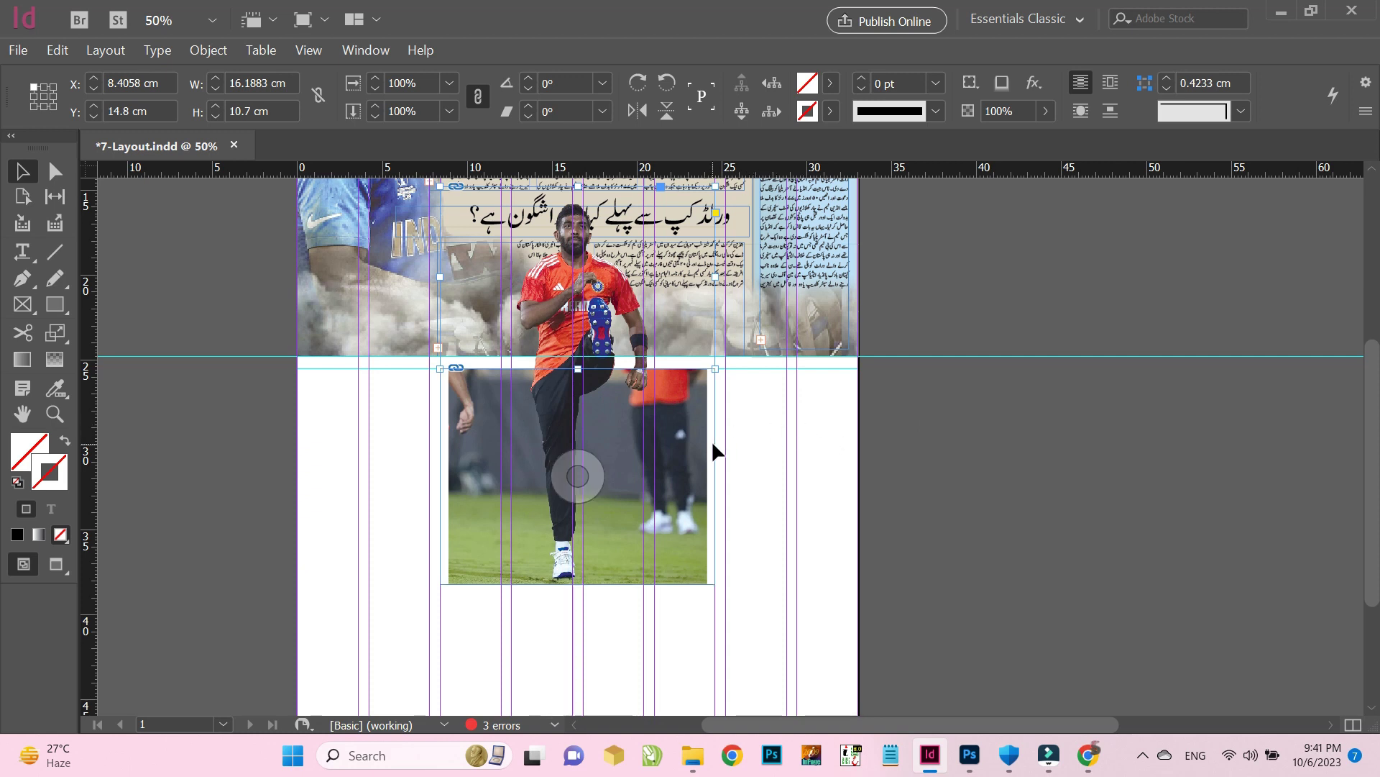
Wrap text around the shape of the upper cut-out photo, using an Alpha Channel contour with Transparency and a 0.4 cm offset
{"action": "key", "text": "ctrl+alt+w"}
{"action": "left_click", "coordinate": [818, 252]}
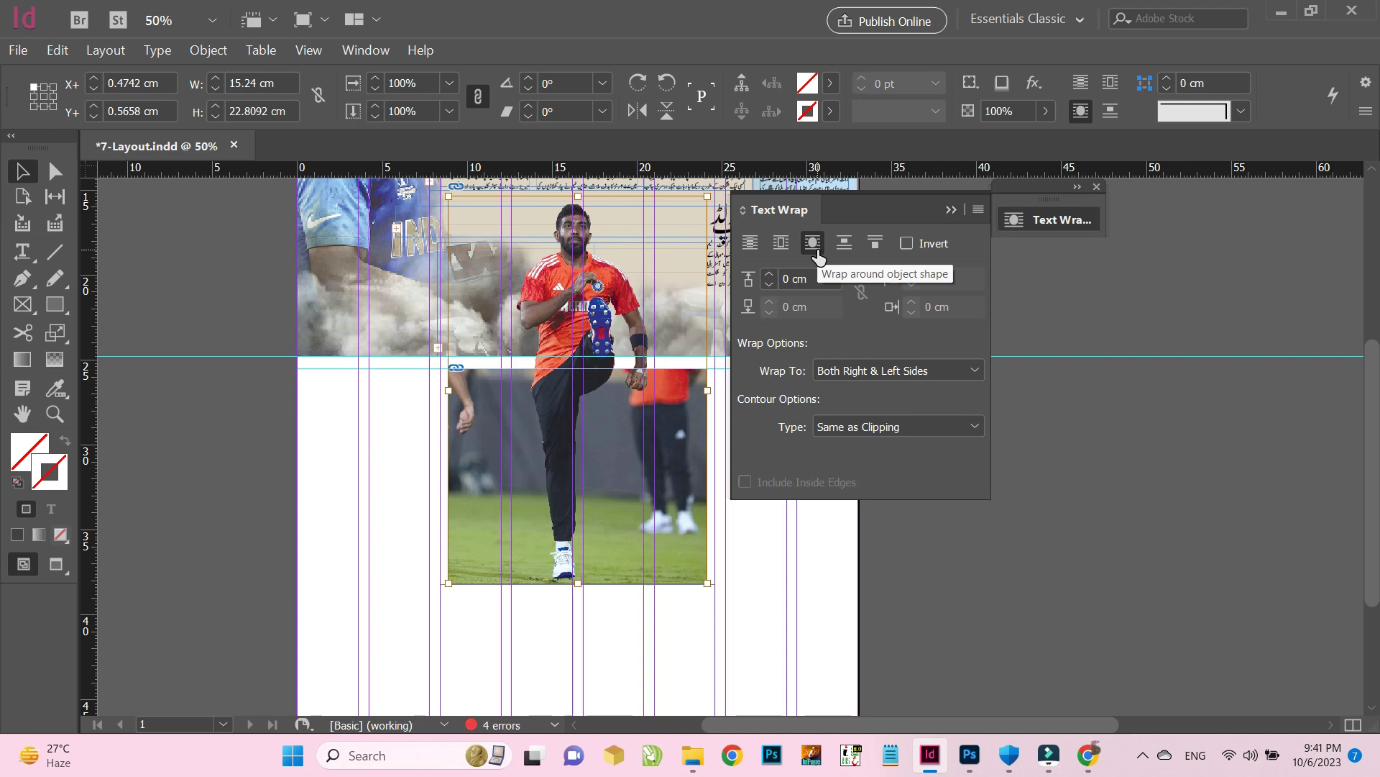
{"action": "left_click", "coordinate": [857, 434]}
{"action": "left_click", "coordinate": [863, 496]}
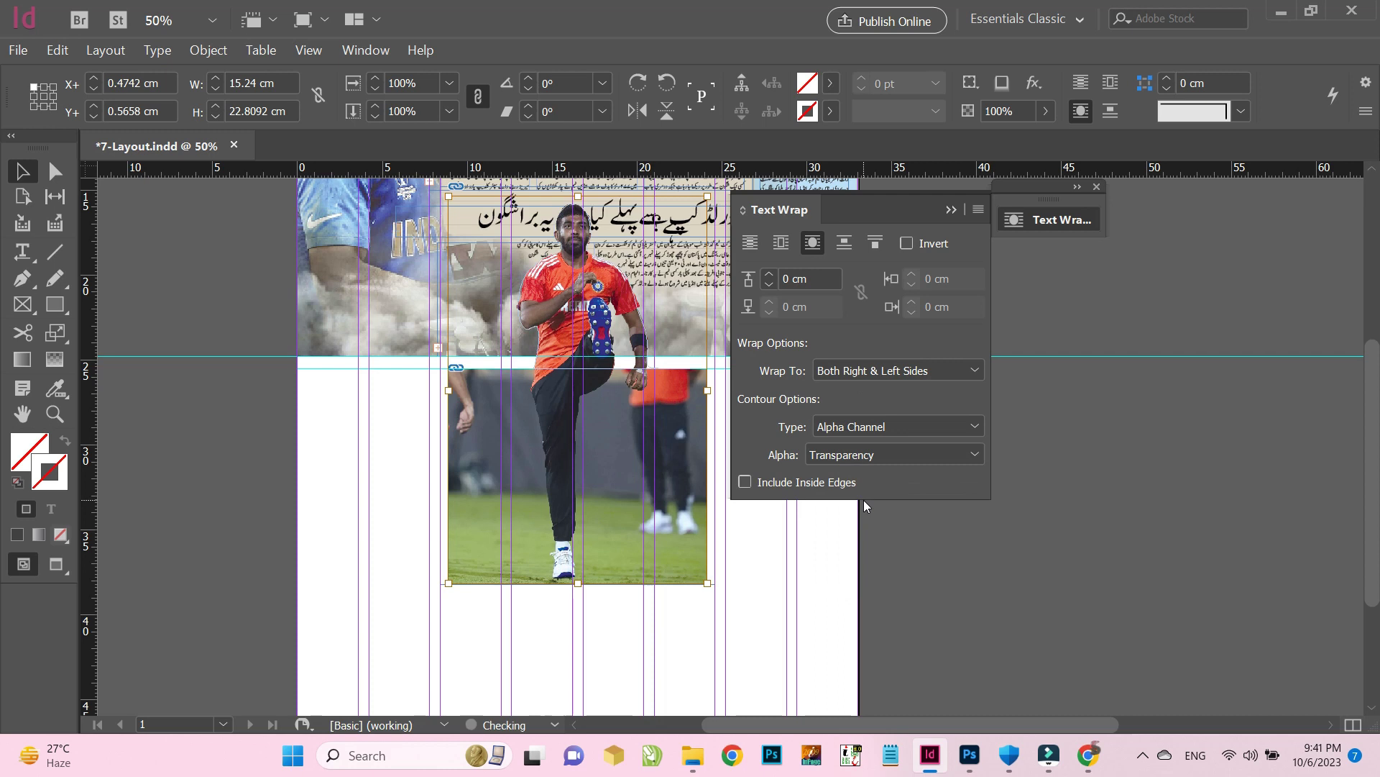
{"action": "left_click", "coordinate": [769, 275]}
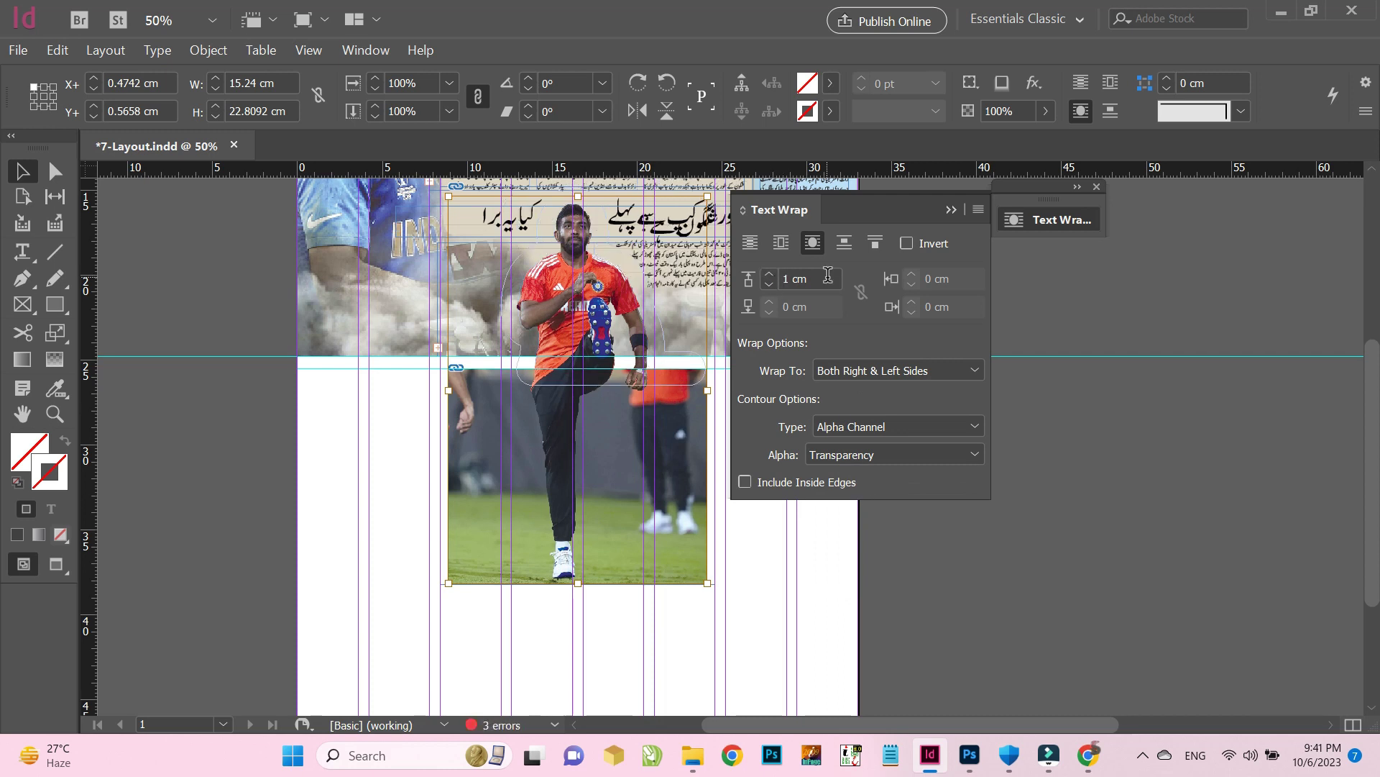
{"action": "type", "text": "0.4"}
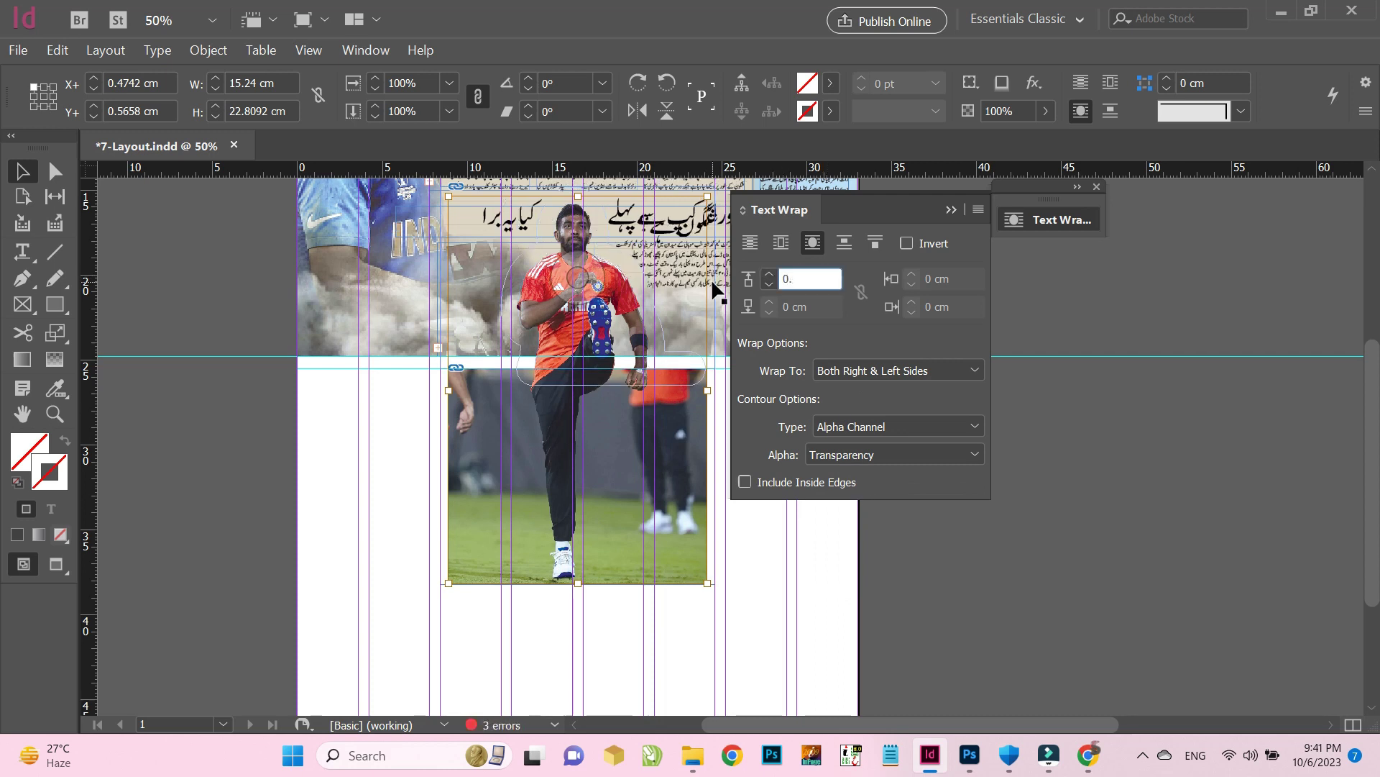
{"action": "key", "text": "Return"}
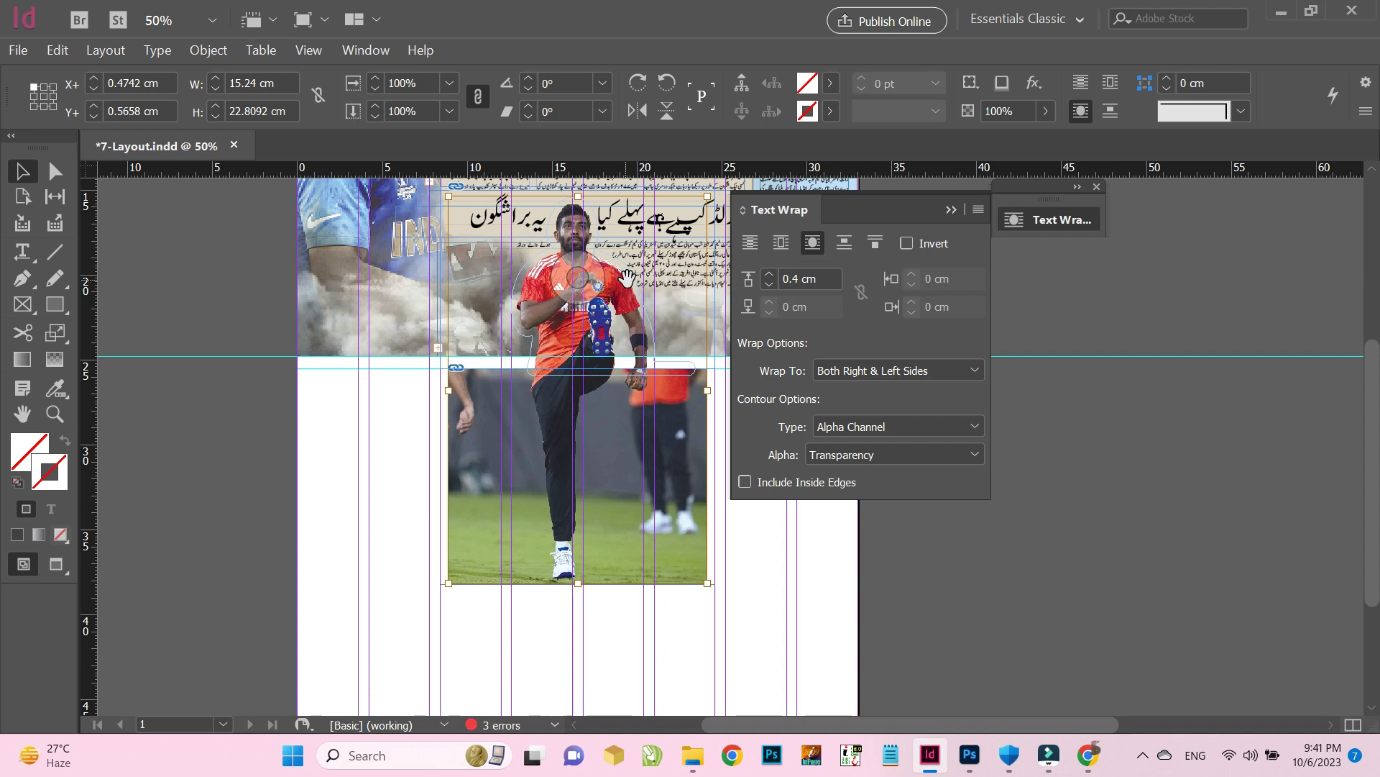
{"action": "left_click", "coordinate": [1098, 187]}
{"action": "left_click", "coordinate": [1028, 300]}
Move the headline beside the player's head into a new 21 × 2.3 cm text frame on the pasteboard and remove the emptied frame
{"action": "scroll", "coordinate": [1029, 302], "scroll_direction": "up", "scroll_amount": 3}
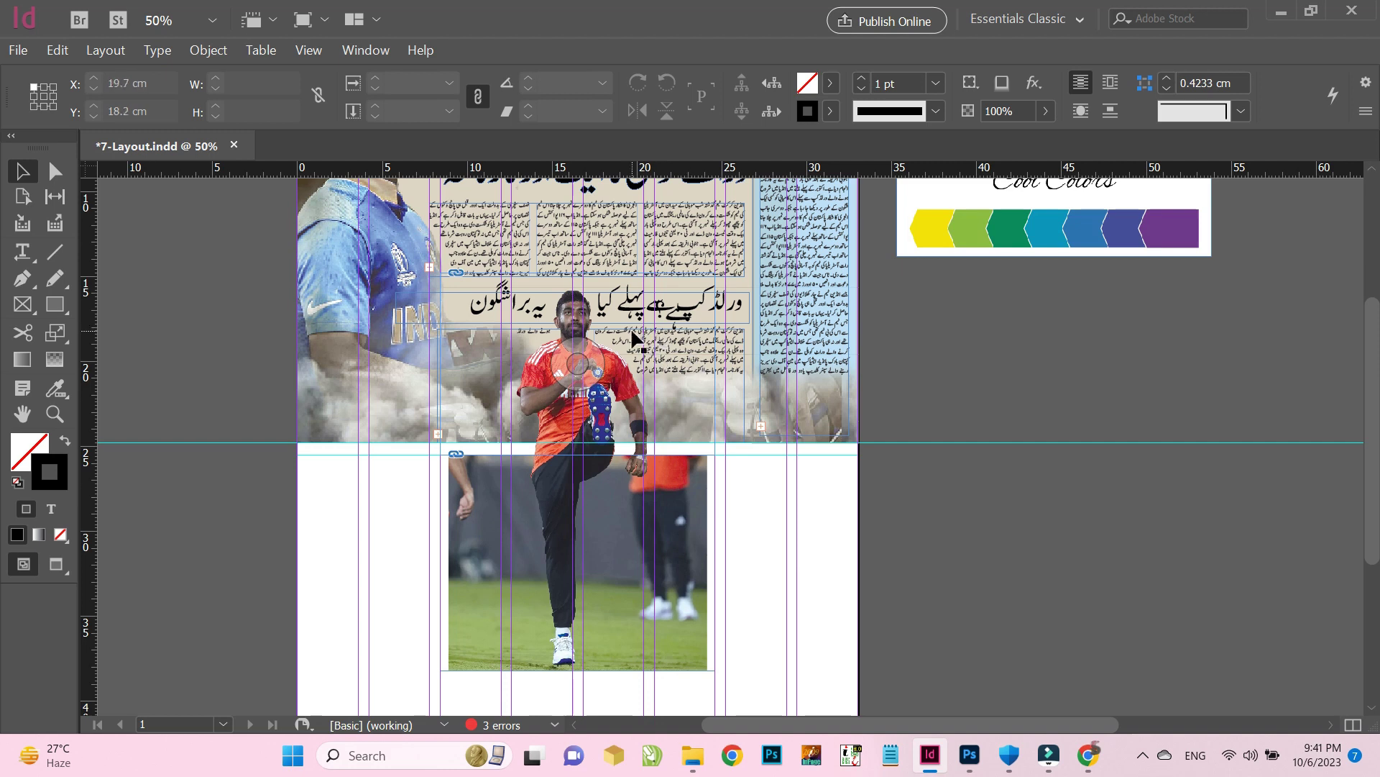
{"action": "left_click", "coordinate": [660, 307]}
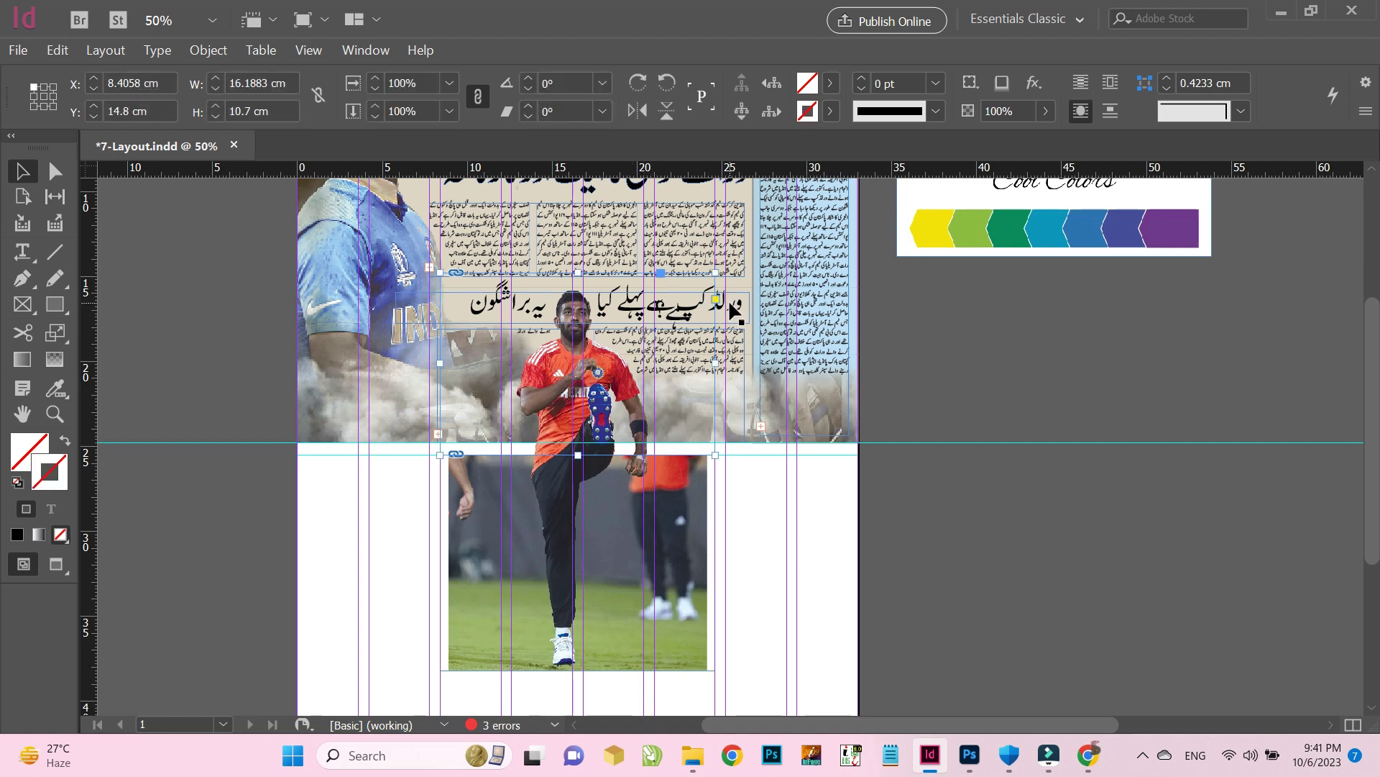
{"action": "triple_click", "coordinate": [730, 302]}
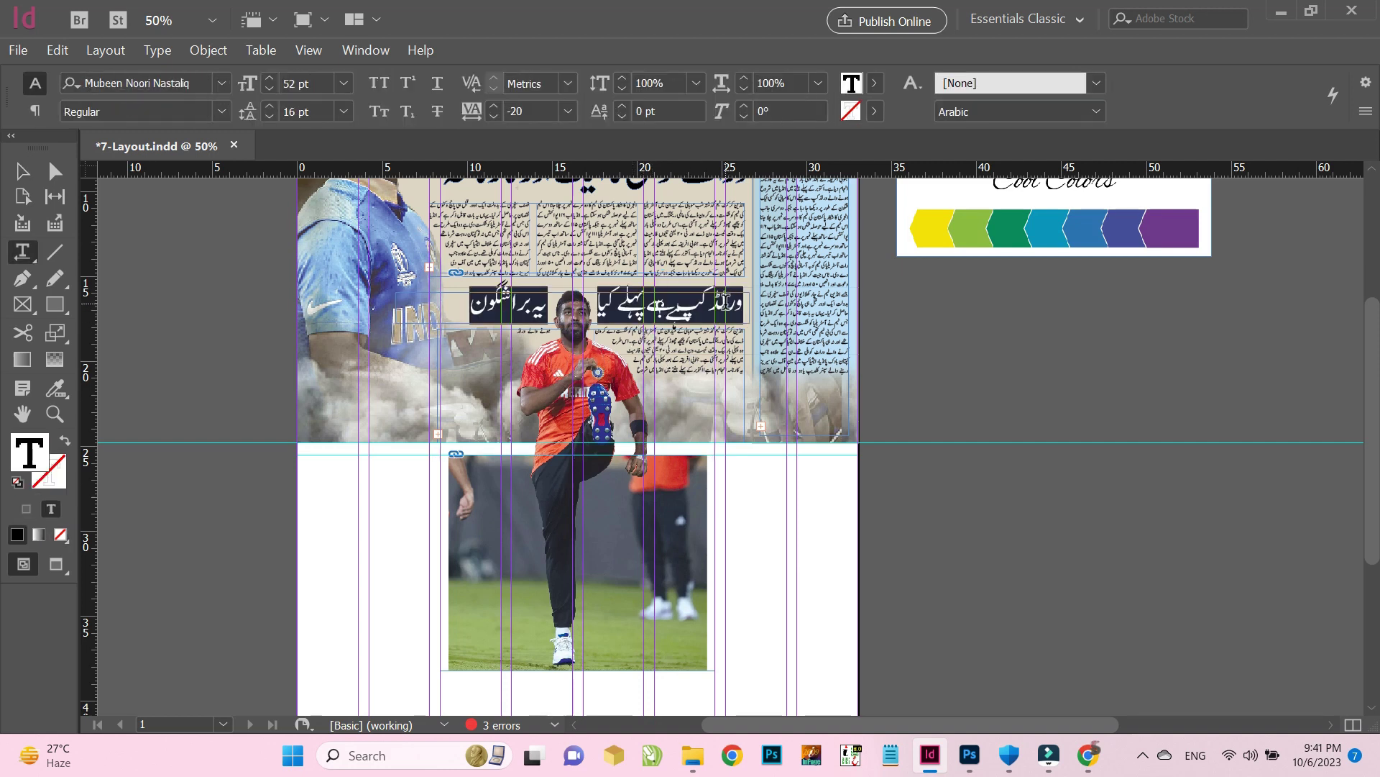
{"action": "key", "text": "BackSpace"}
{"action": "key", "text": "ctrl+z"}
{"action": "key", "text": "ctrl+x"}
{"action": "left_click_drag", "start_coordinate": [881, 332], "coordinate": [1238, 371]}
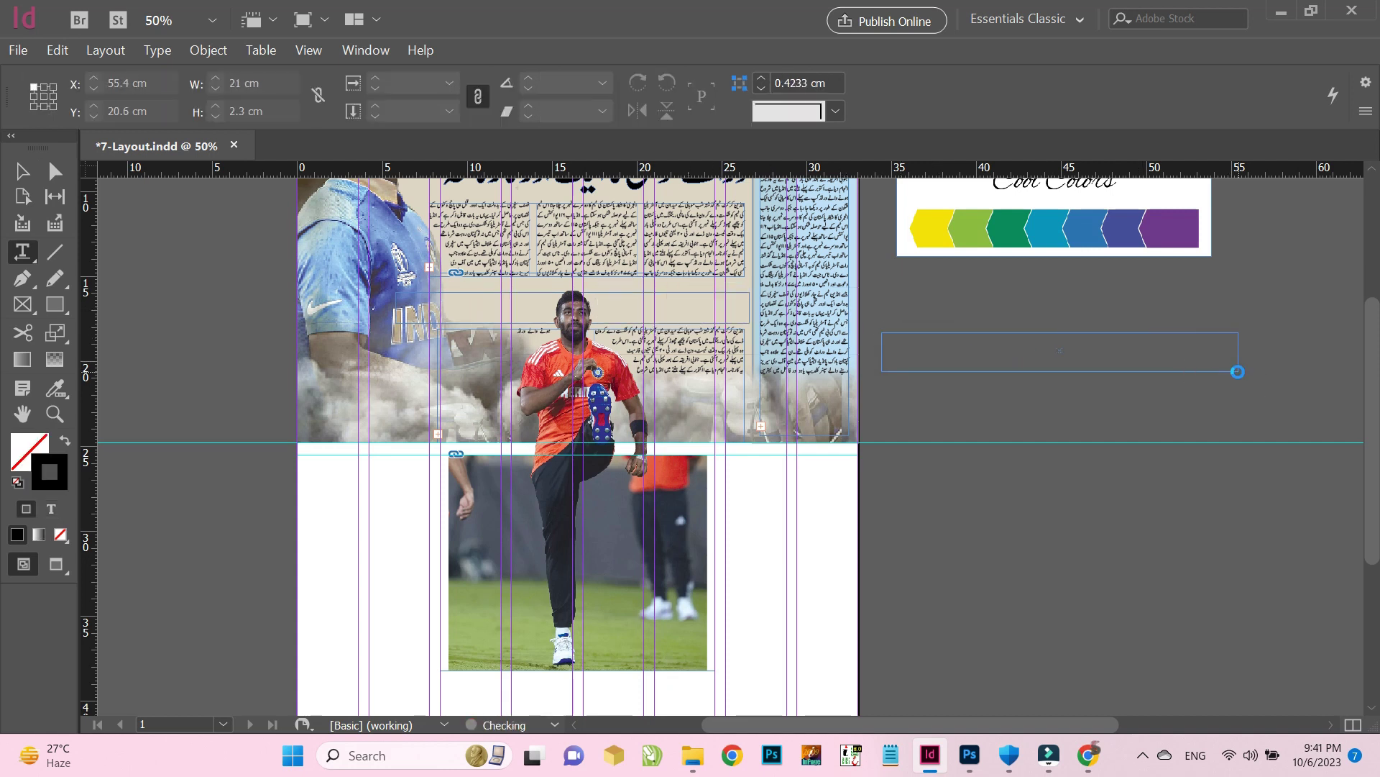
{"action": "key", "text": "ctrl+v"}
{"action": "left_click", "coordinate": [22, 171]}
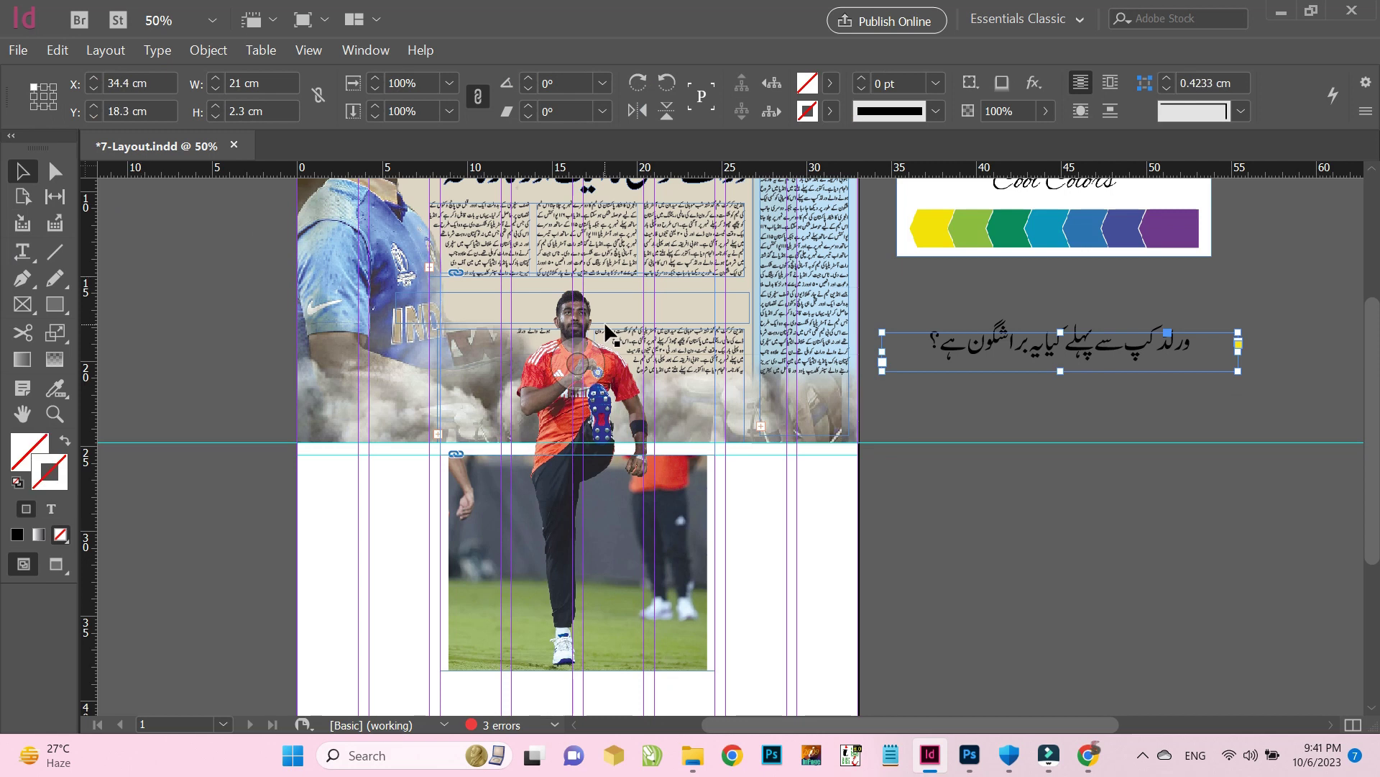
{"action": "left_click_drag", "start_coordinate": [622, 301], "coordinate": [741, 313]}
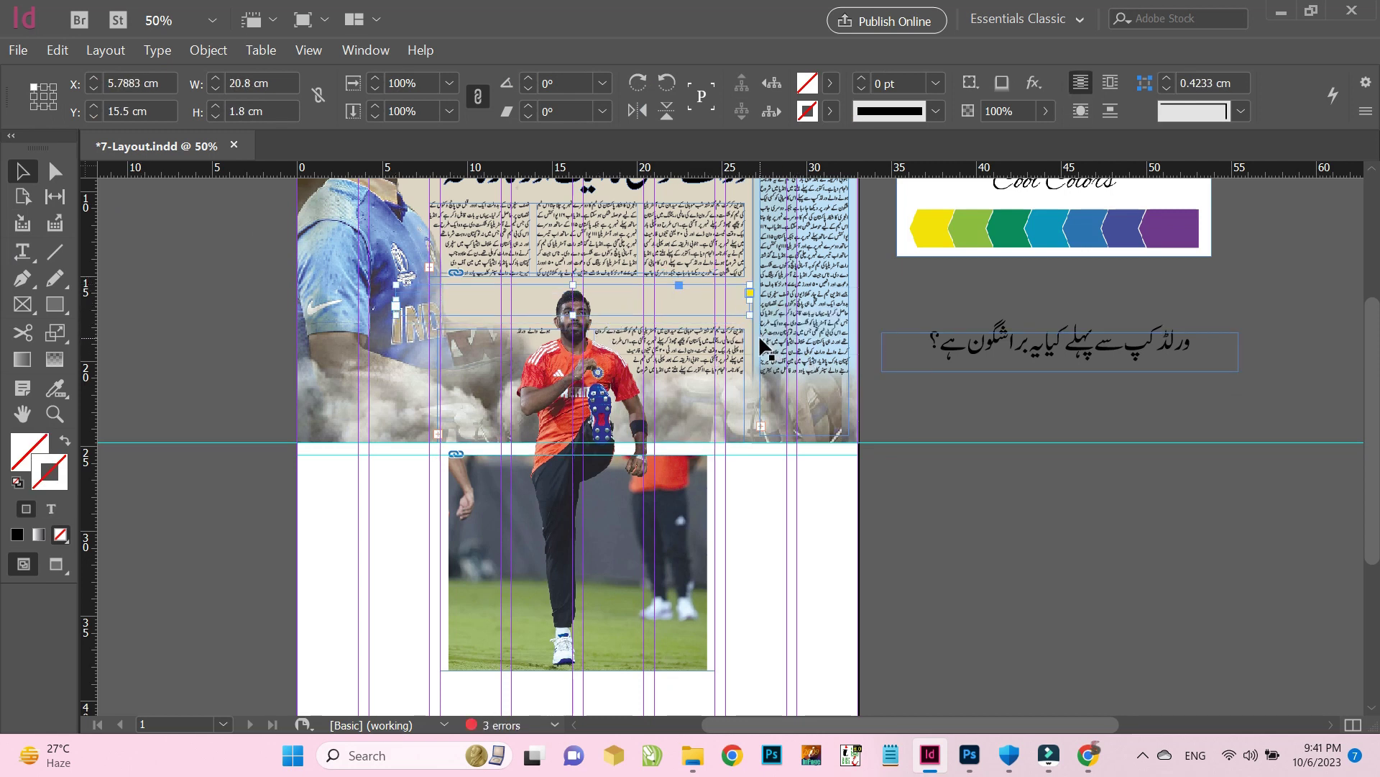
Make the pasteboard headline frame ignore text wrap and place it back above the second article, across the player's head
{"action": "double_click", "coordinate": [1111, 348]}
{"action": "key", "text": "ctrl+a"}
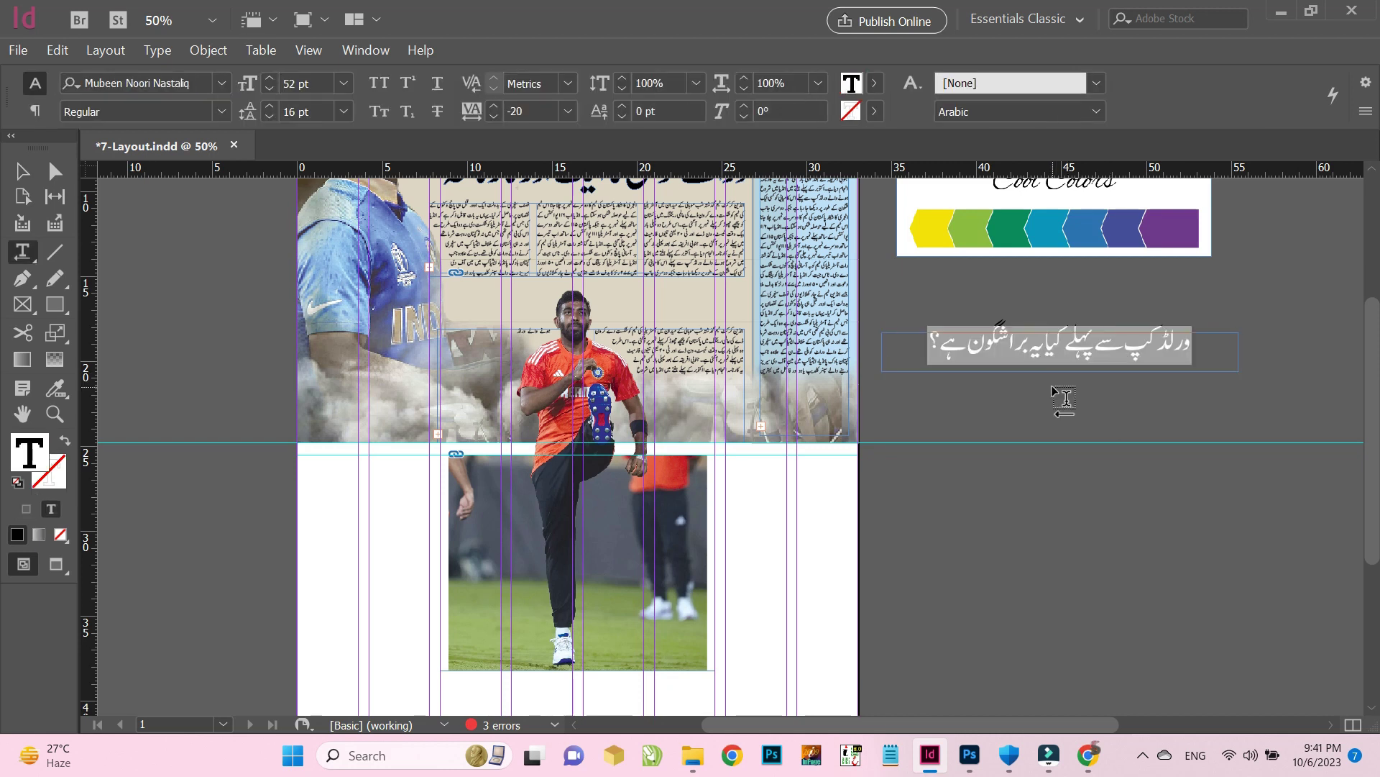
{"action": "left_click", "coordinate": [22, 170]}
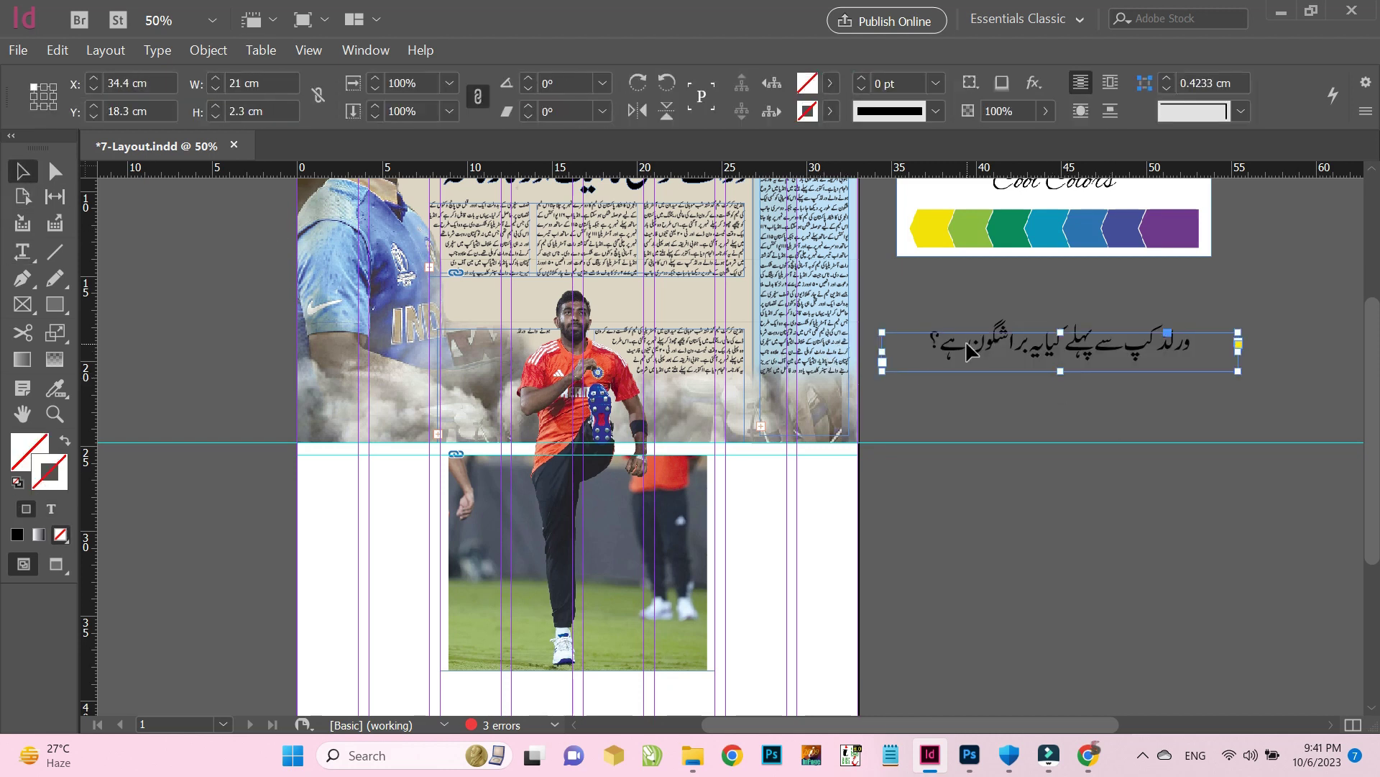
{"action": "key", "text": "ctrl+b"}
{"action": "left_click", "coordinate": [503, 536]}
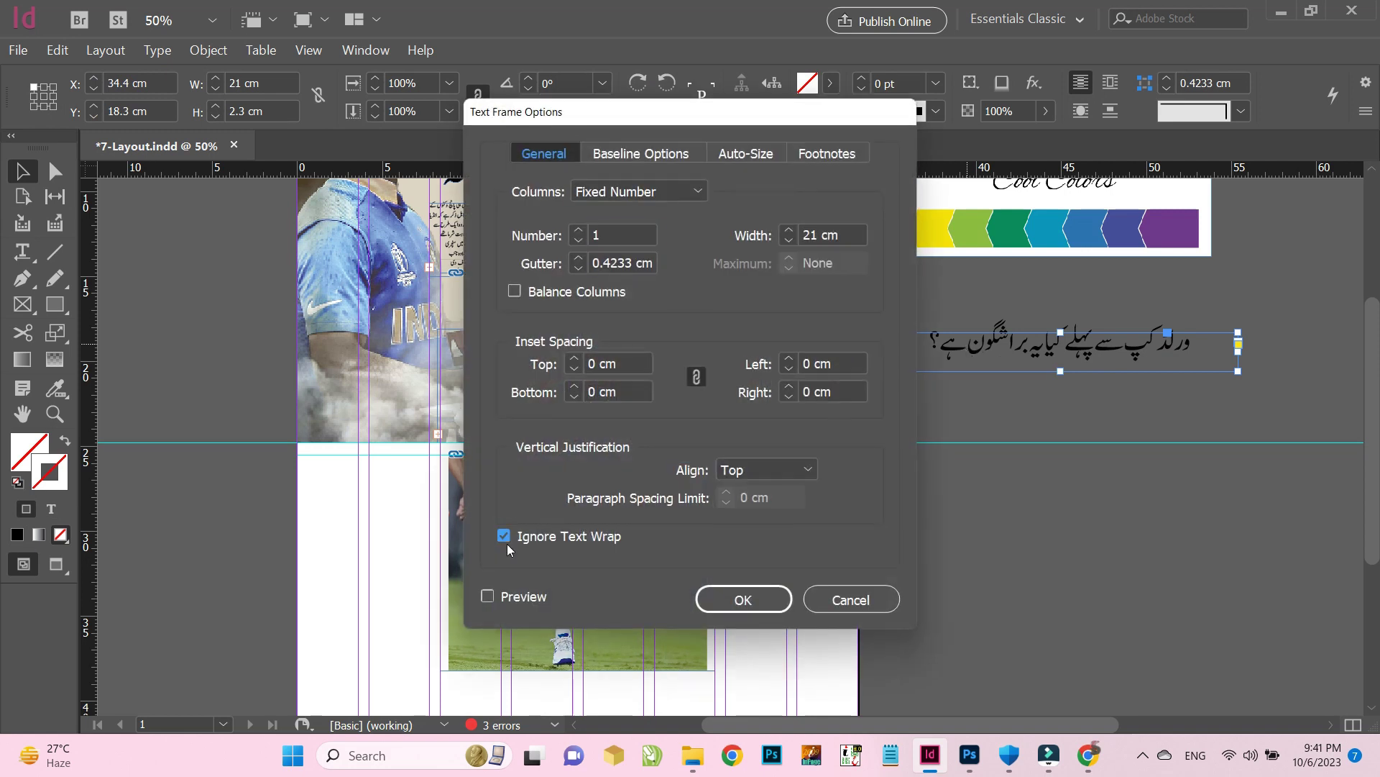
{"action": "left_click", "coordinate": [735, 599]}
{"action": "left_click_drag", "start_coordinate": [1028, 353], "coordinate": [533, 295]}
{"action": "left_click_drag", "start_coordinate": [642, 306], "coordinate": [645, 310]}
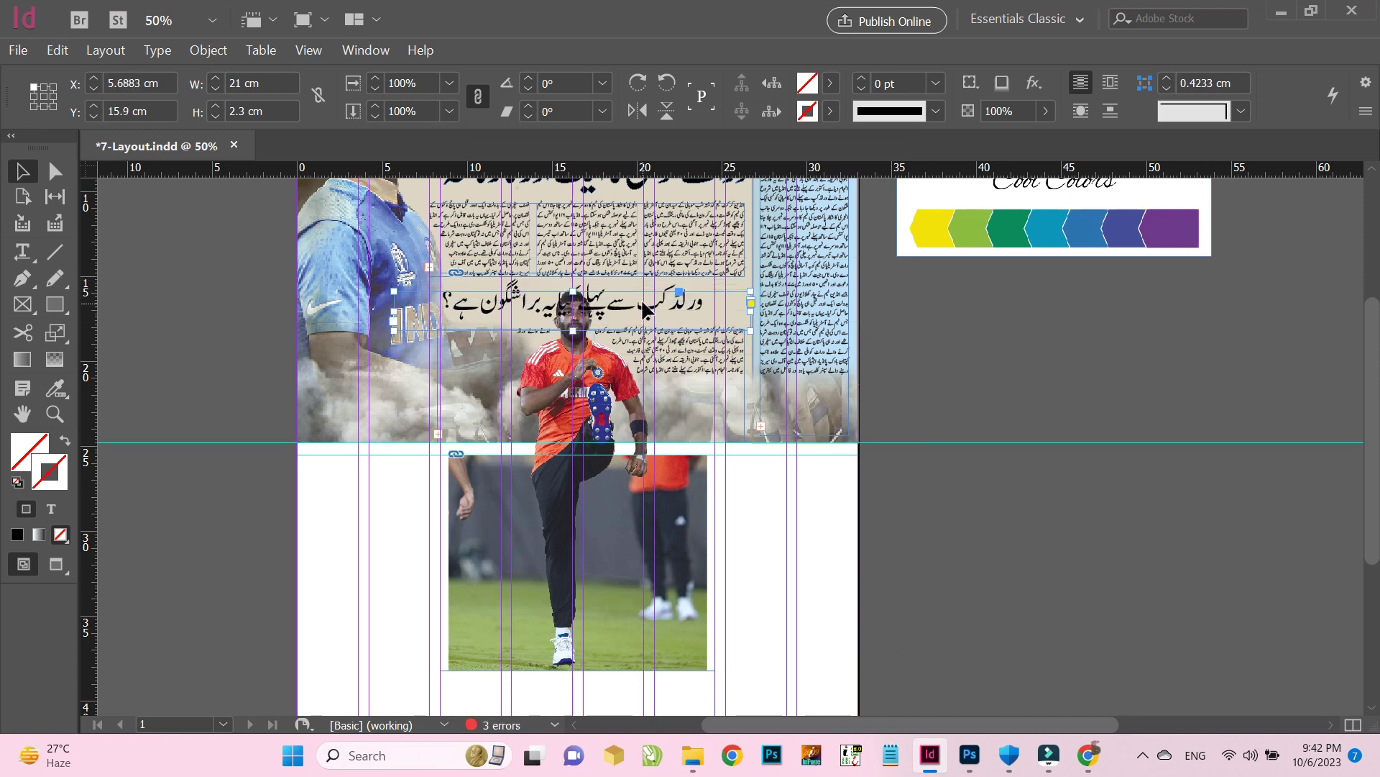
Insert spaces in the headline between پہلے and کیا to leave a gap around the player's head
{"action": "left_click", "coordinate": [537, 411]}
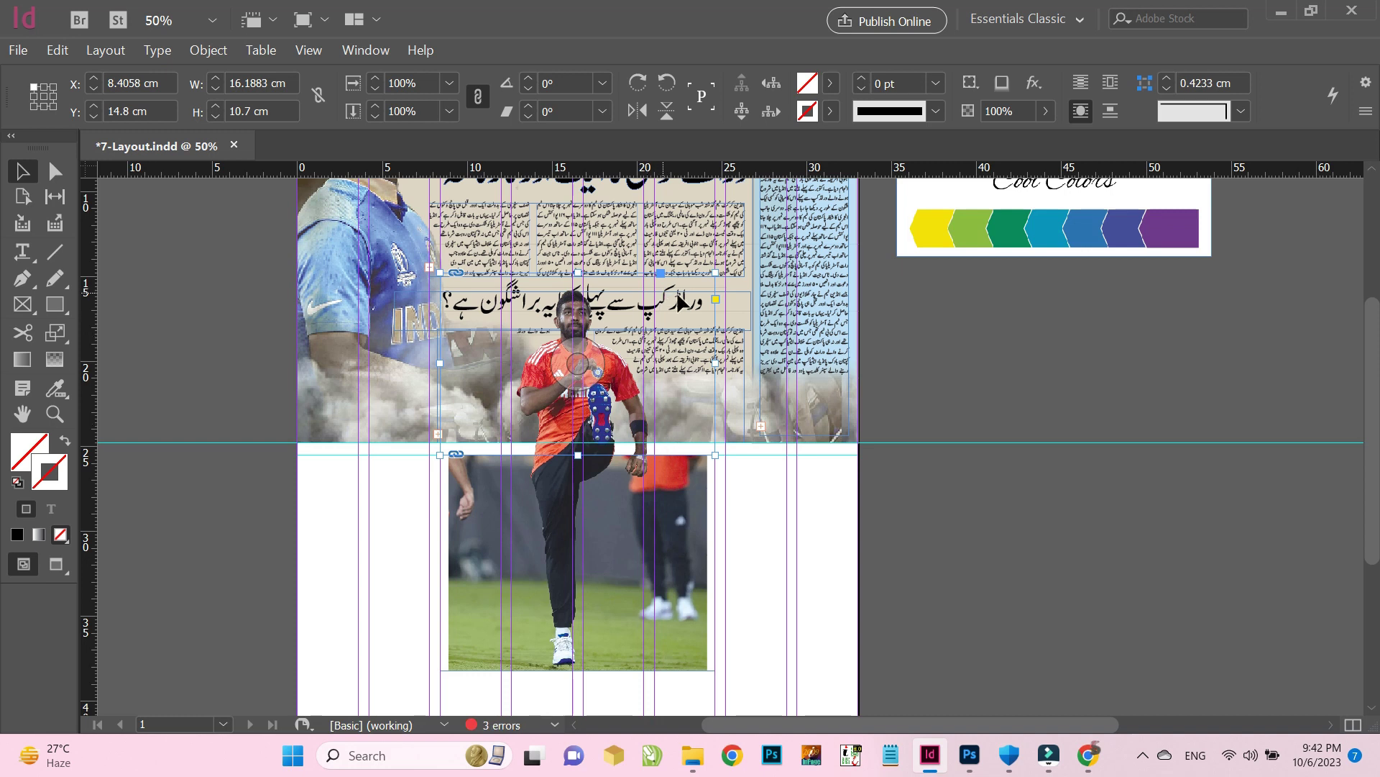
{"action": "left_click", "coordinate": [695, 298]}
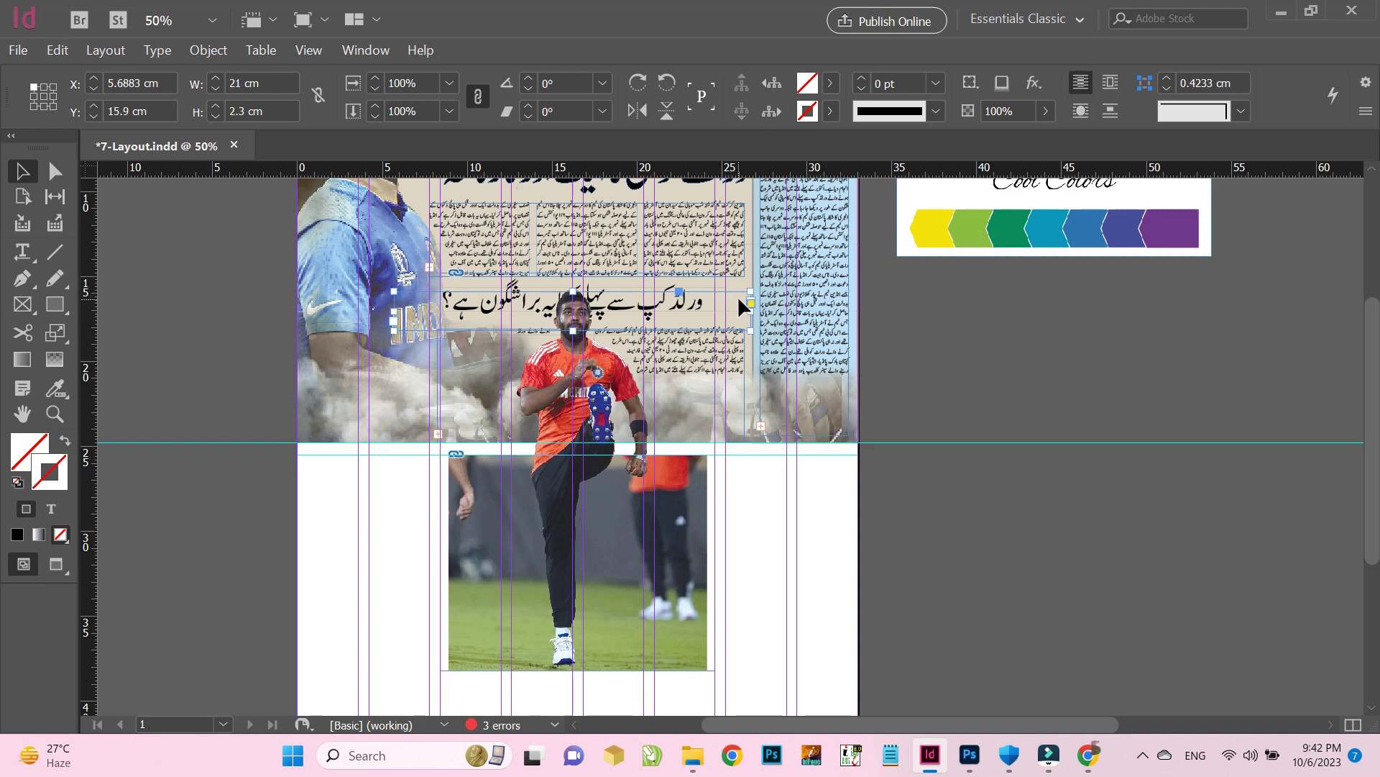
{"action": "double_click", "coordinate": [738, 296]}
{"action": "left_click", "coordinate": [579, 297]}
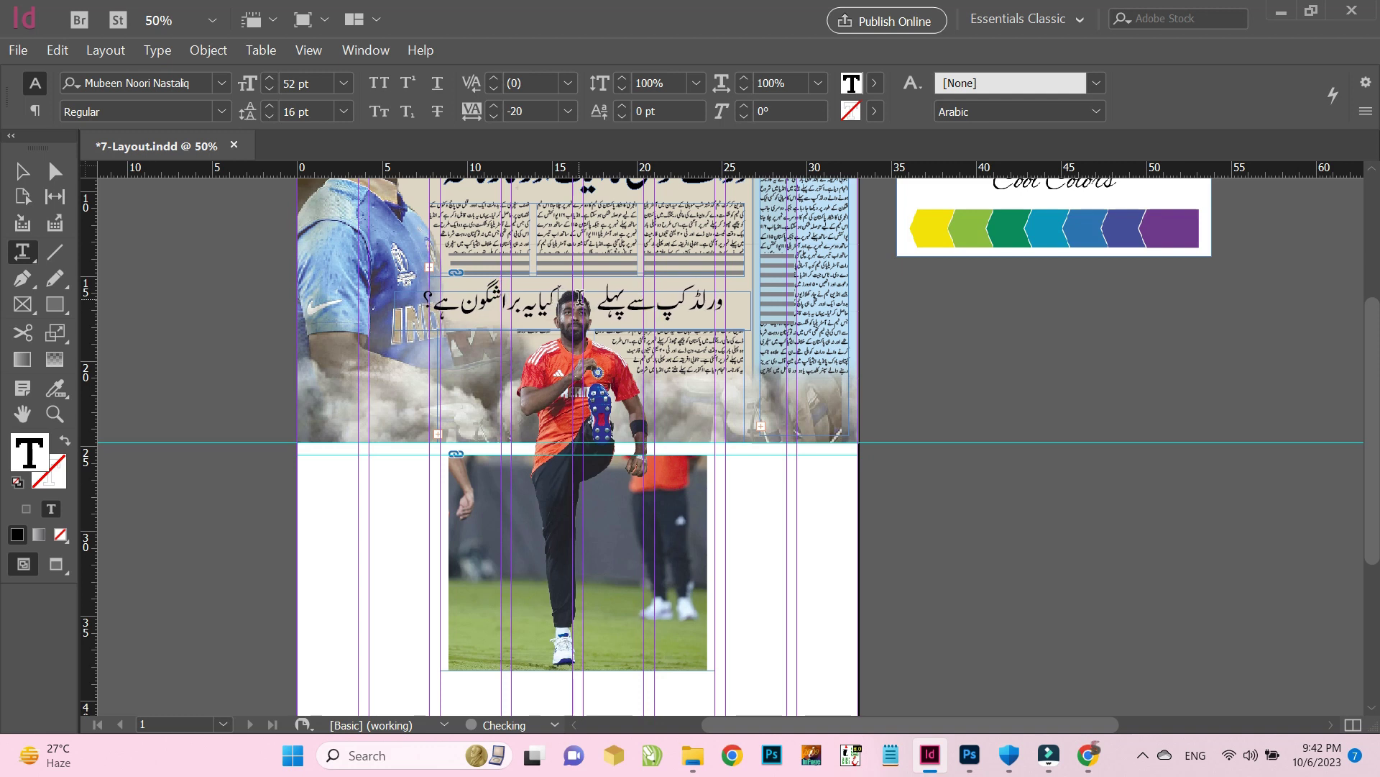
{"action": "left_click", "coordinate": [20, 171]}
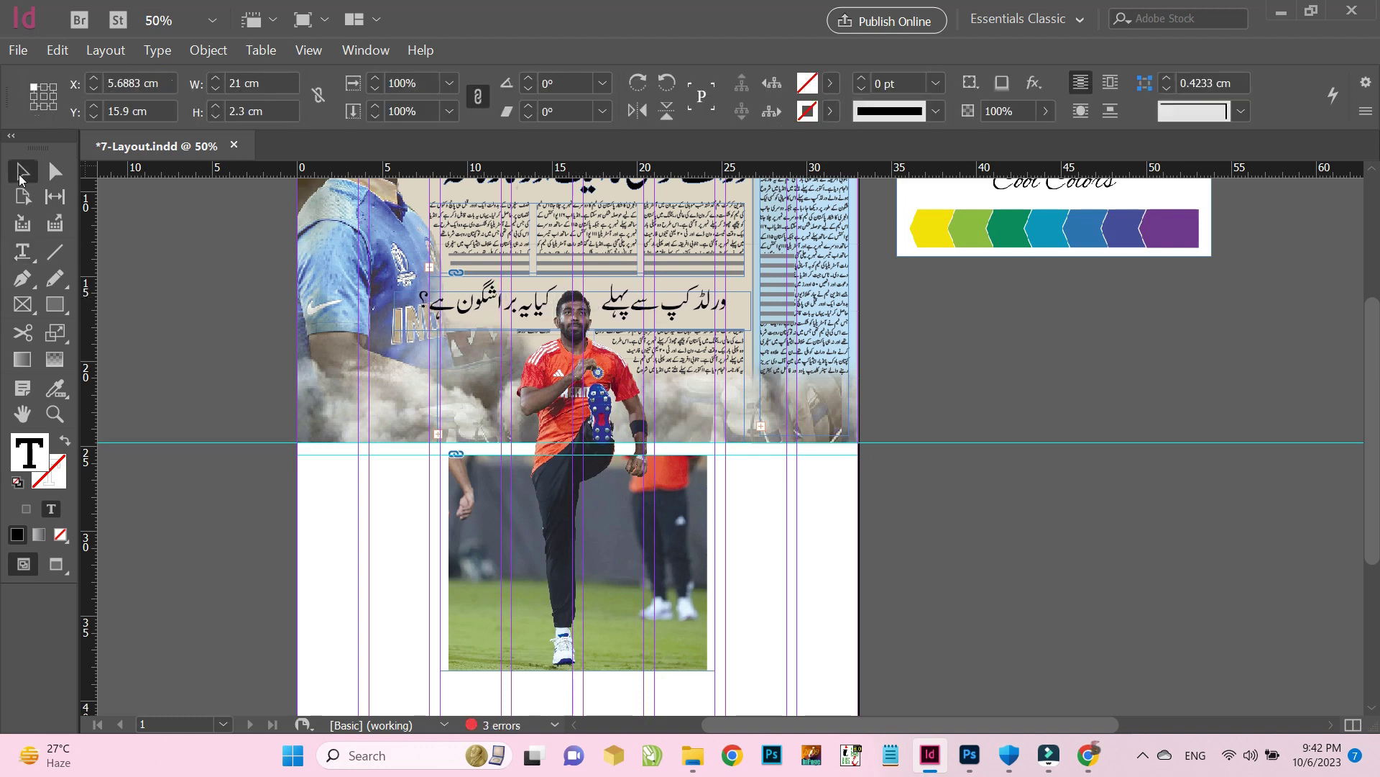
{"action": "left_click", "coordinate": [907, 361]}
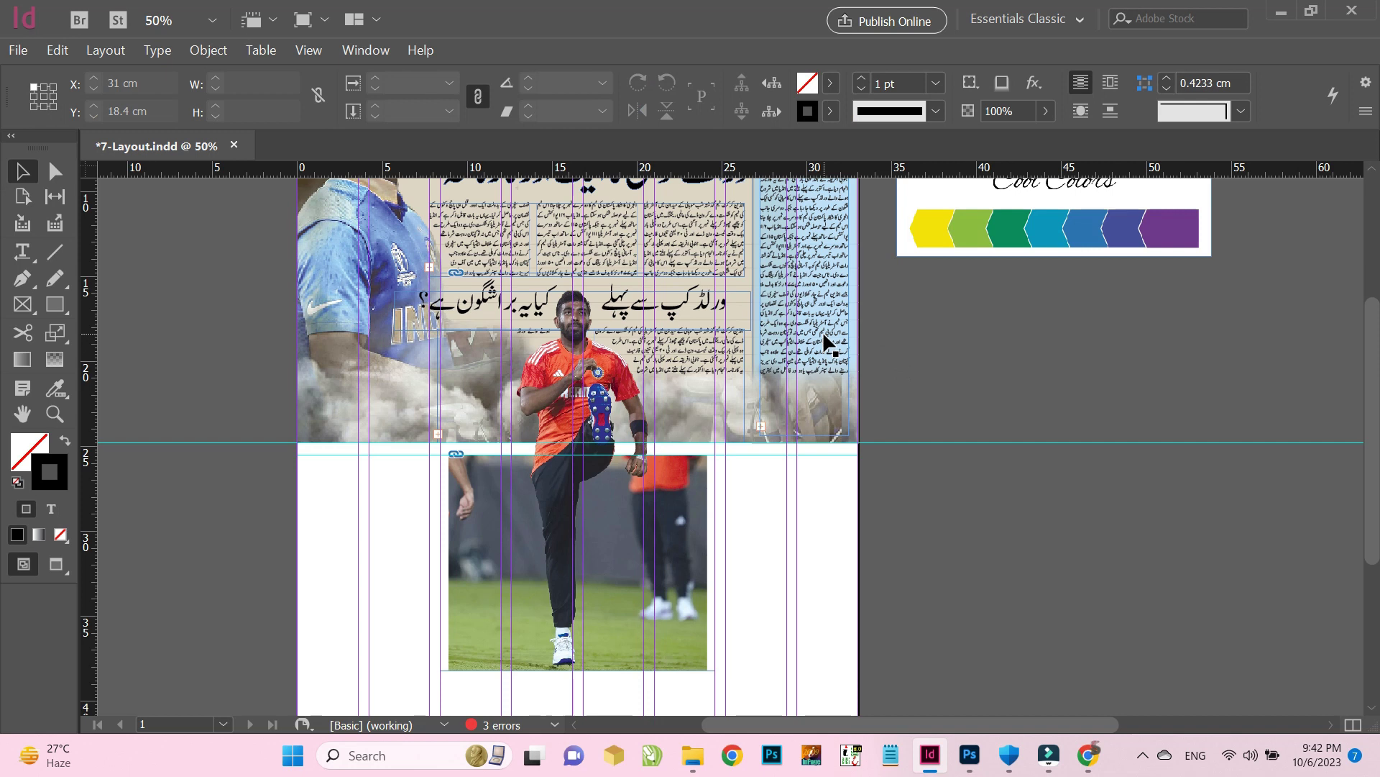
Copy the article's opening words into a new 11.35 × 0.8 cm caption frame on the grass near the photo's bottom edge
{"action": "scroll", "coordinate": [967, 308], "scroll_direction": "up", "scroll_amount": 4}
{"action": "scroll", "coordinate": [946, 321], "scroll_direction": "down", "scroll_amount": 3}
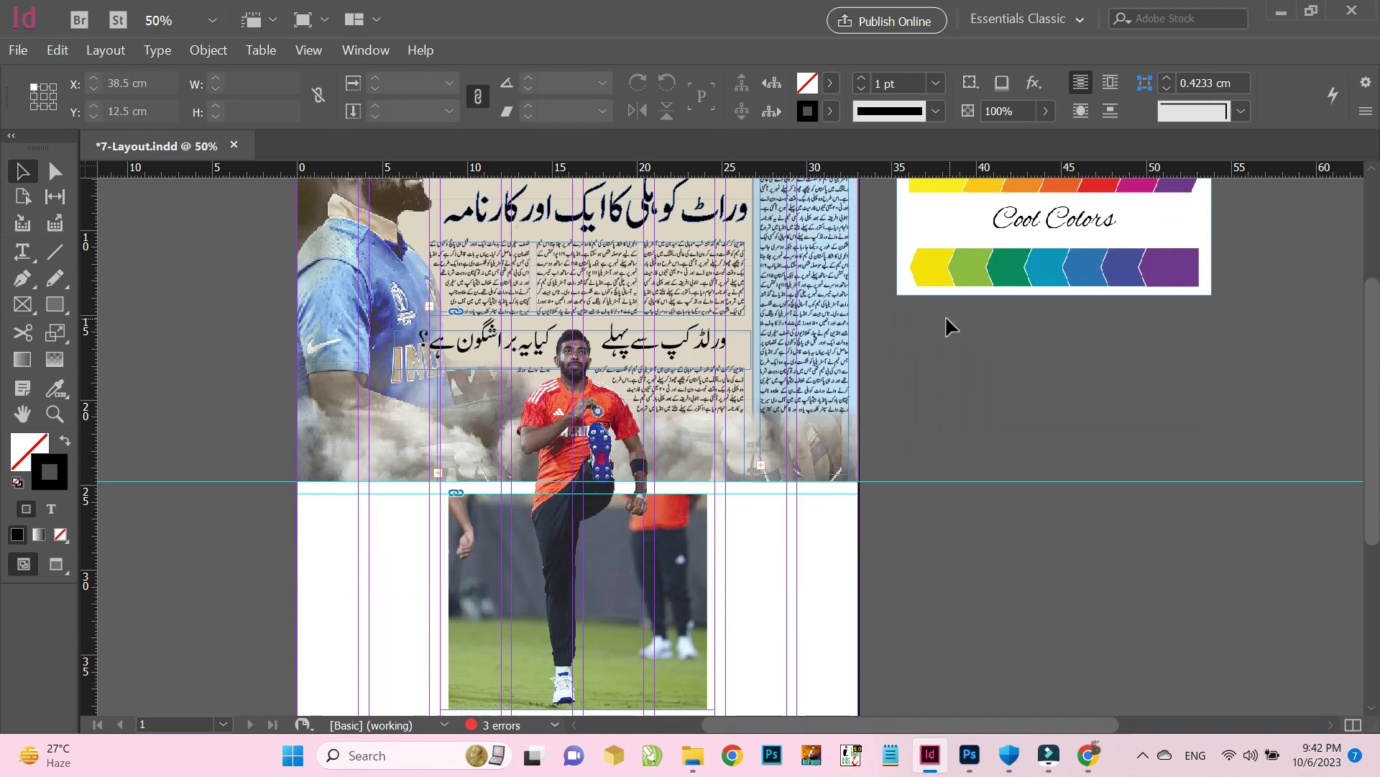
{"action": "scroll", "coordinate": [688, 251], "scroll_direction": "up", "scroll_amount": 2}
{"action": "double_click", "coordinate": [689, 253]}
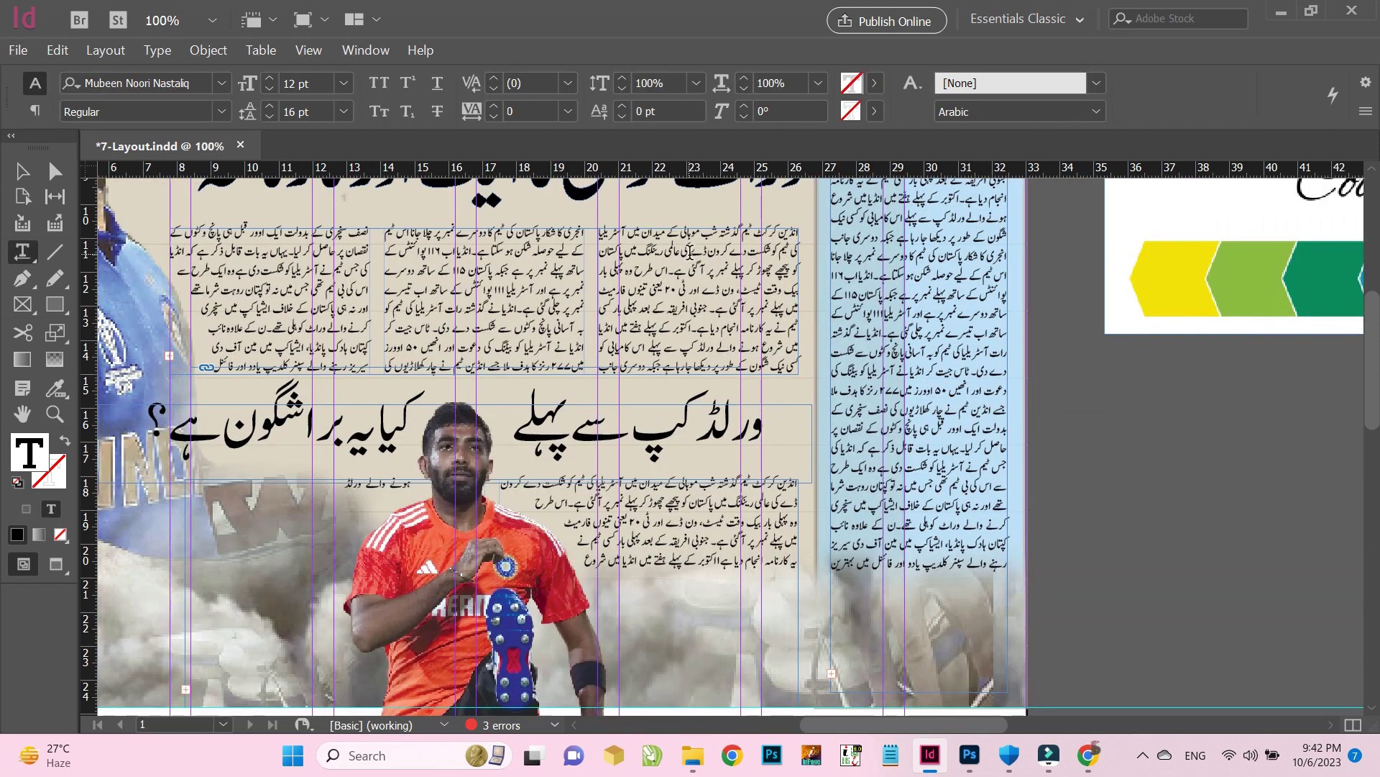
{"action": "left_click_drag", "start_coordinate": [630, 233], "coordinate": [837, 235]}
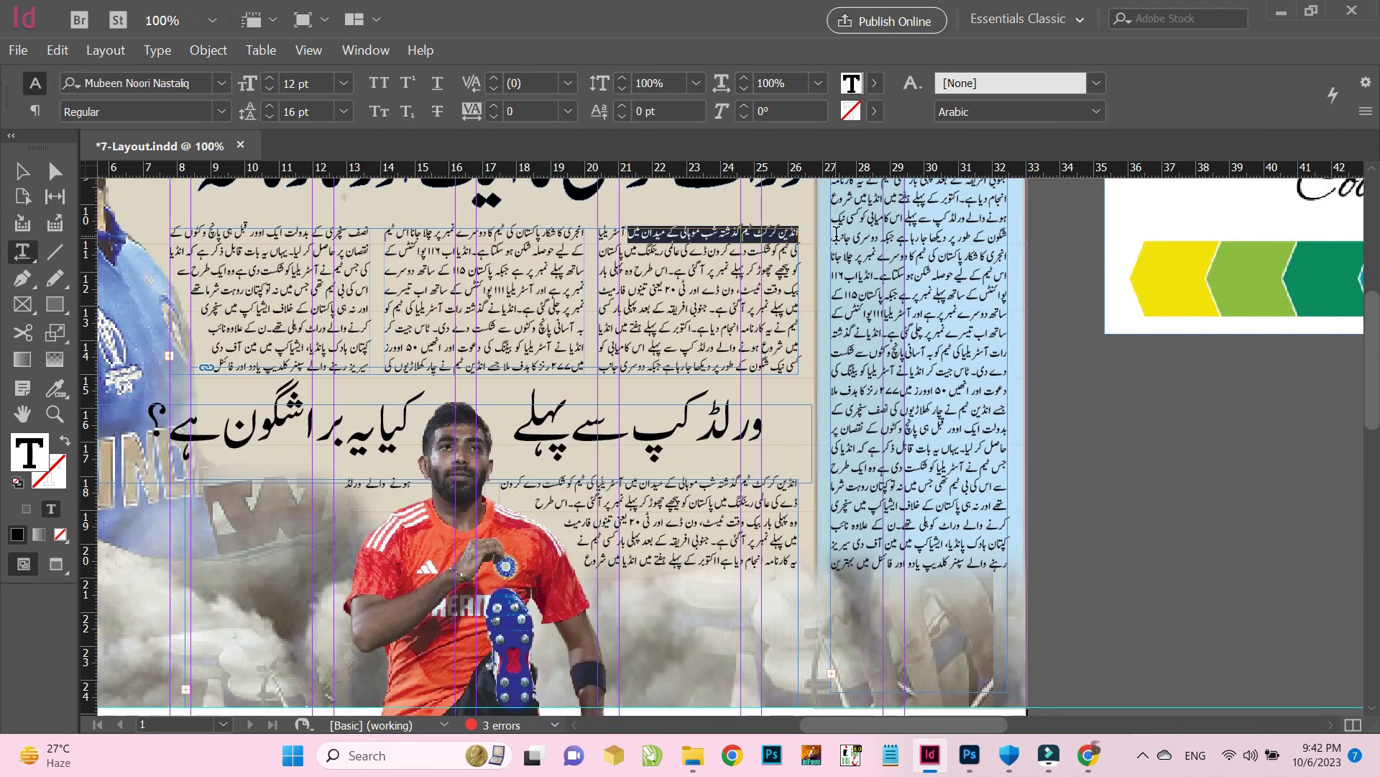
{"action": "scroll", "coordinate": [565, 317], "scroll_direction": "down", "scroll_amount": 10}
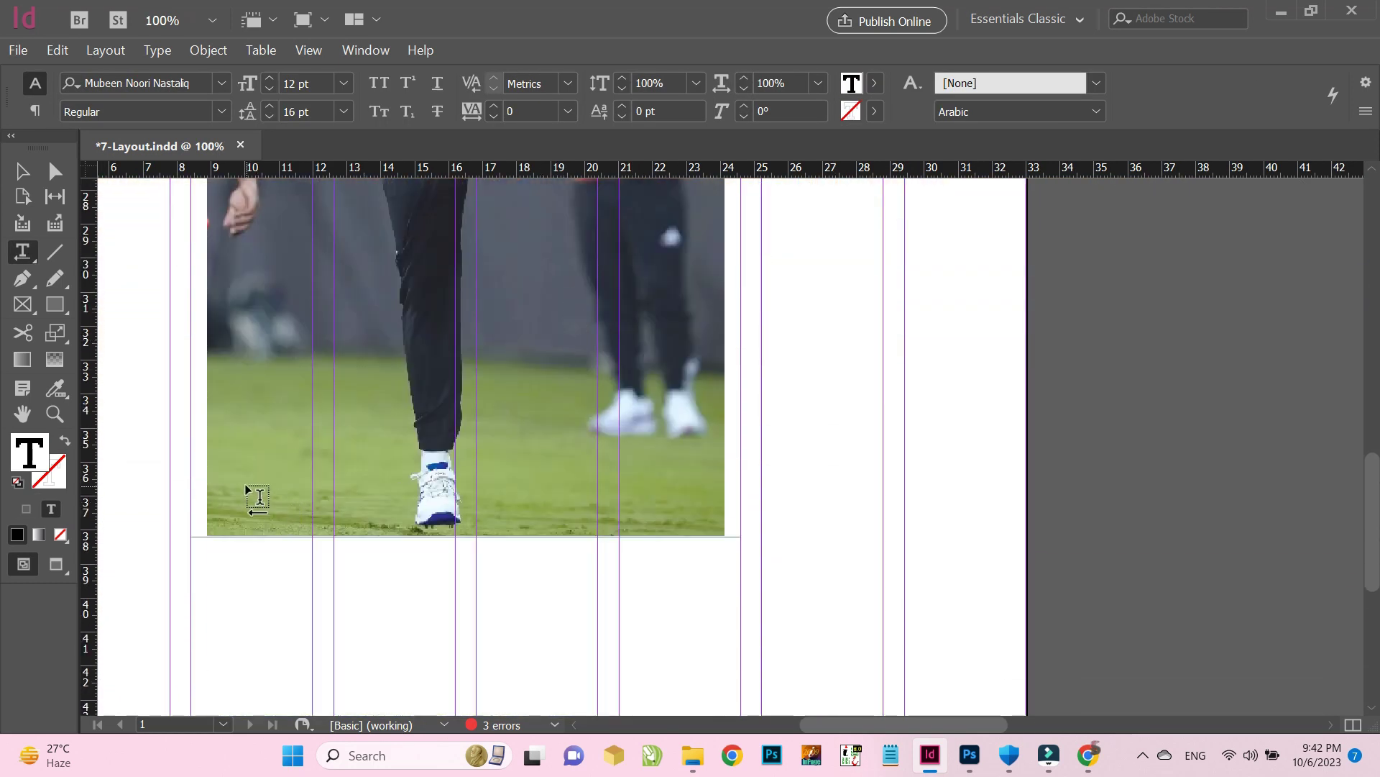
{"action": "left_click_drag", "start_coordinate": [303, 479], "coordinate": [689, 504]}
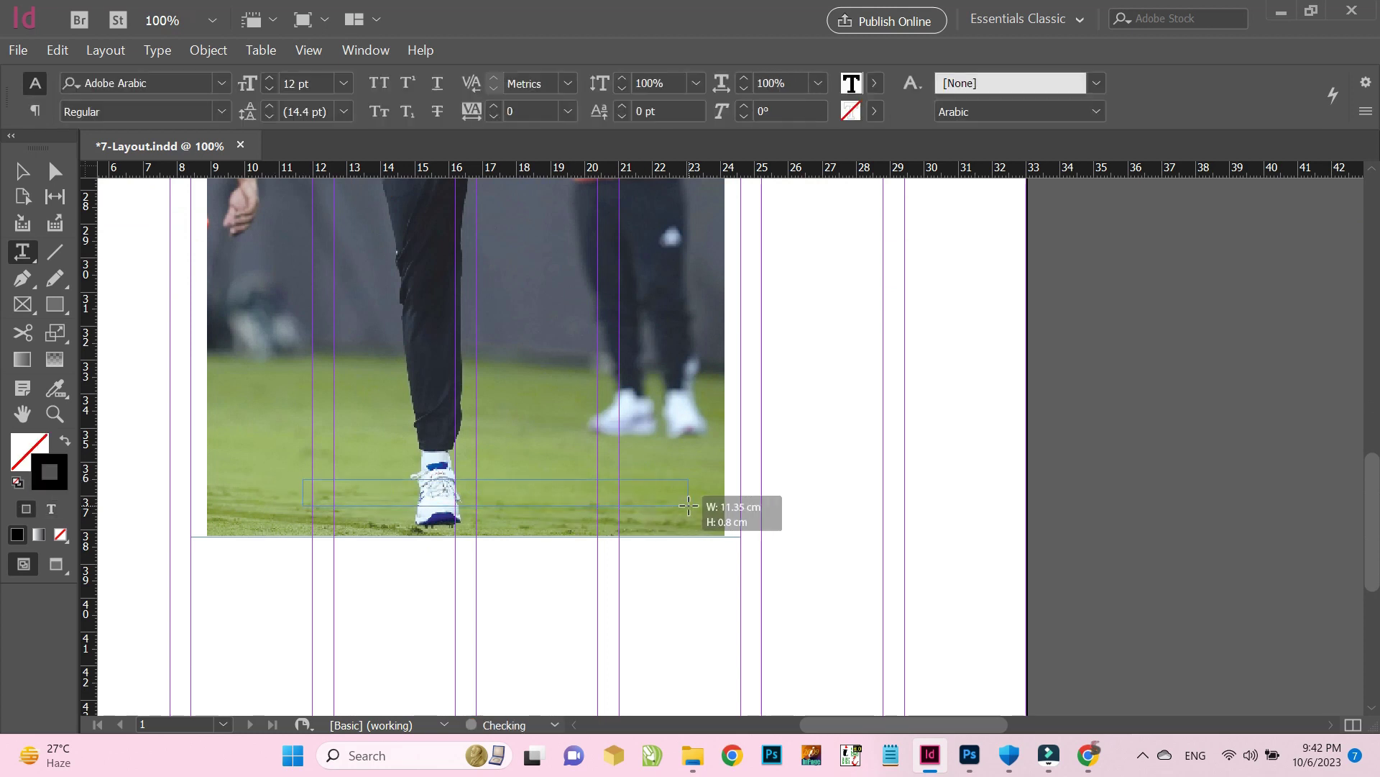
{"action": "key", "text": "ctrl+a"}
{"action": "left_click", "coordinate": [23, 172]}
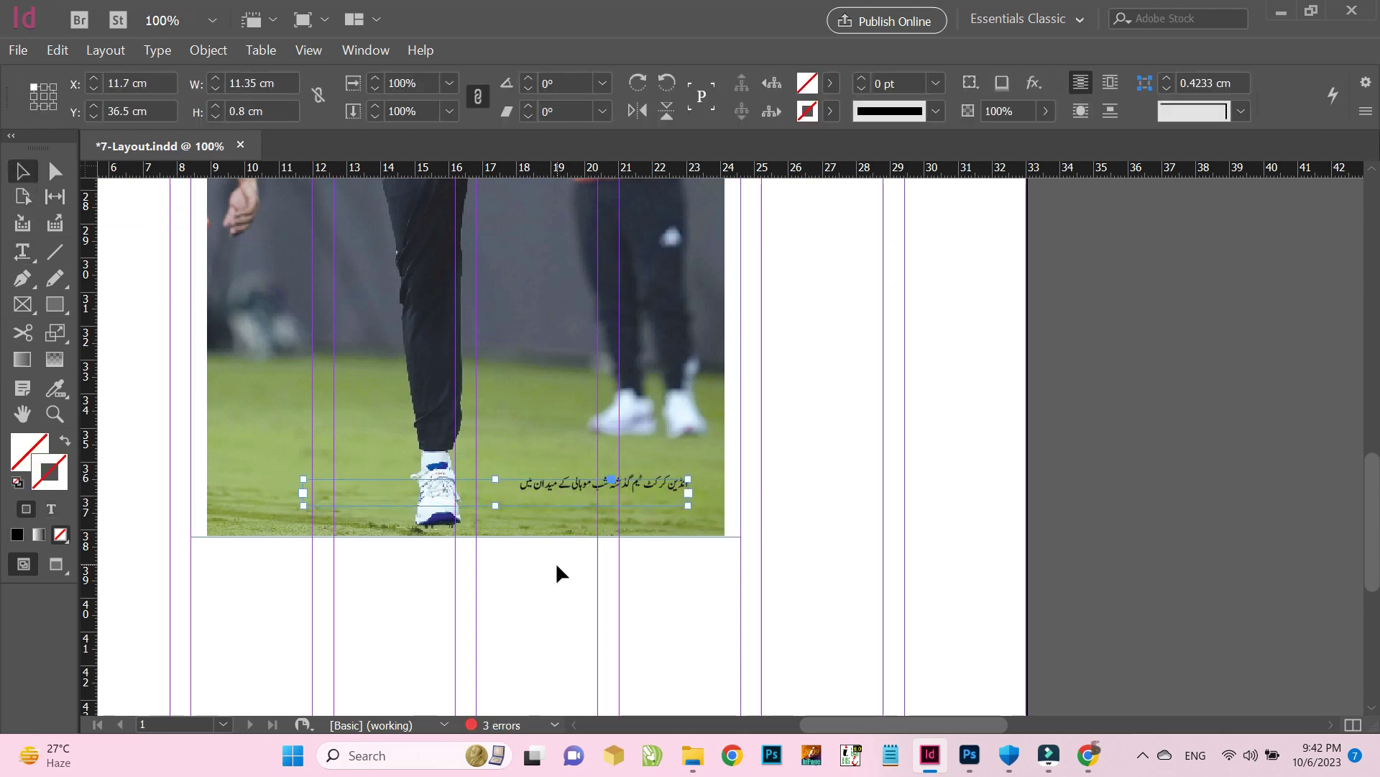
{"action": "left_click_drag", "start_coordinate": [549, 491], "coordinate": [617, 507]}
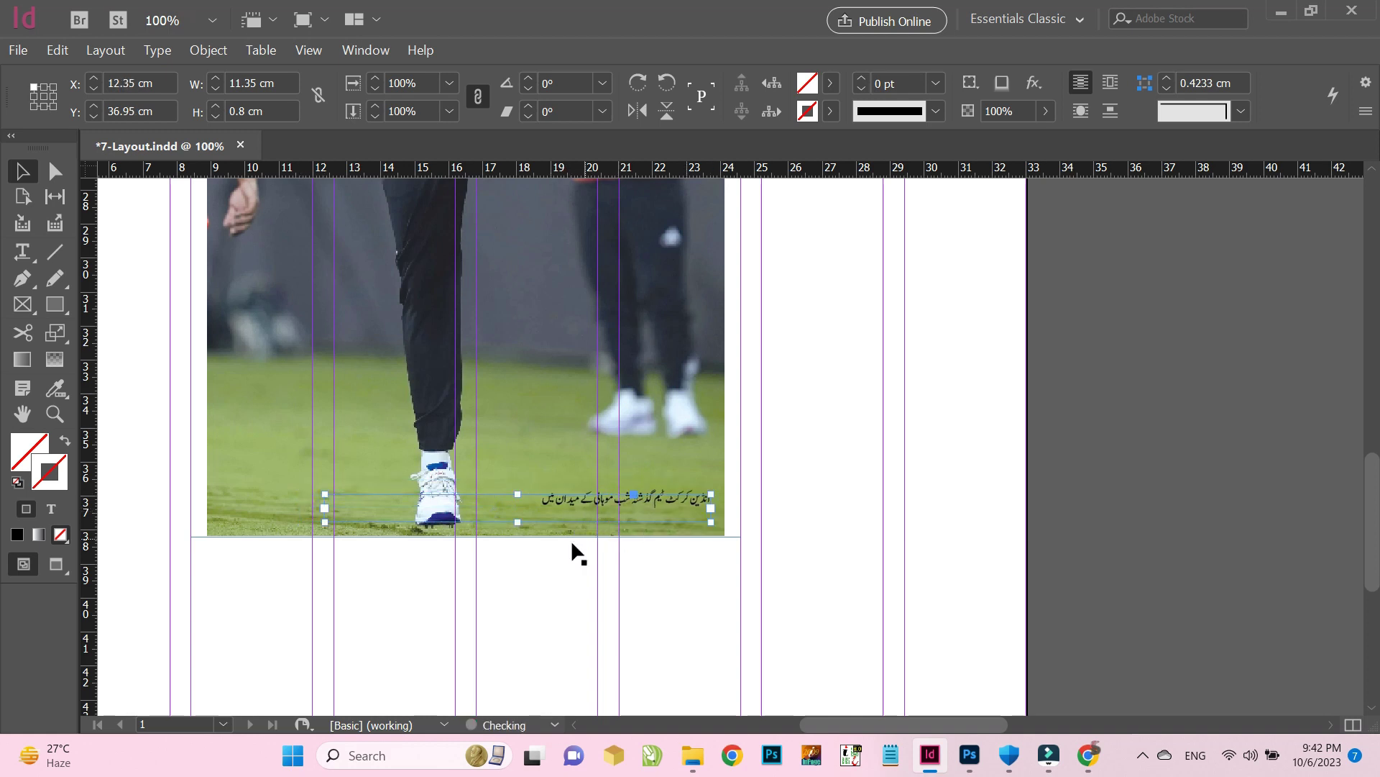
{"action": "left_click", "coordinate": [657, 527]}
Scale the lower photo proportionally to about 107% so it fills the full width of its frame
{"action": "scroll", "coordinate": [644, 593], "scroll_direction": "down", "scroll_amount": 1}
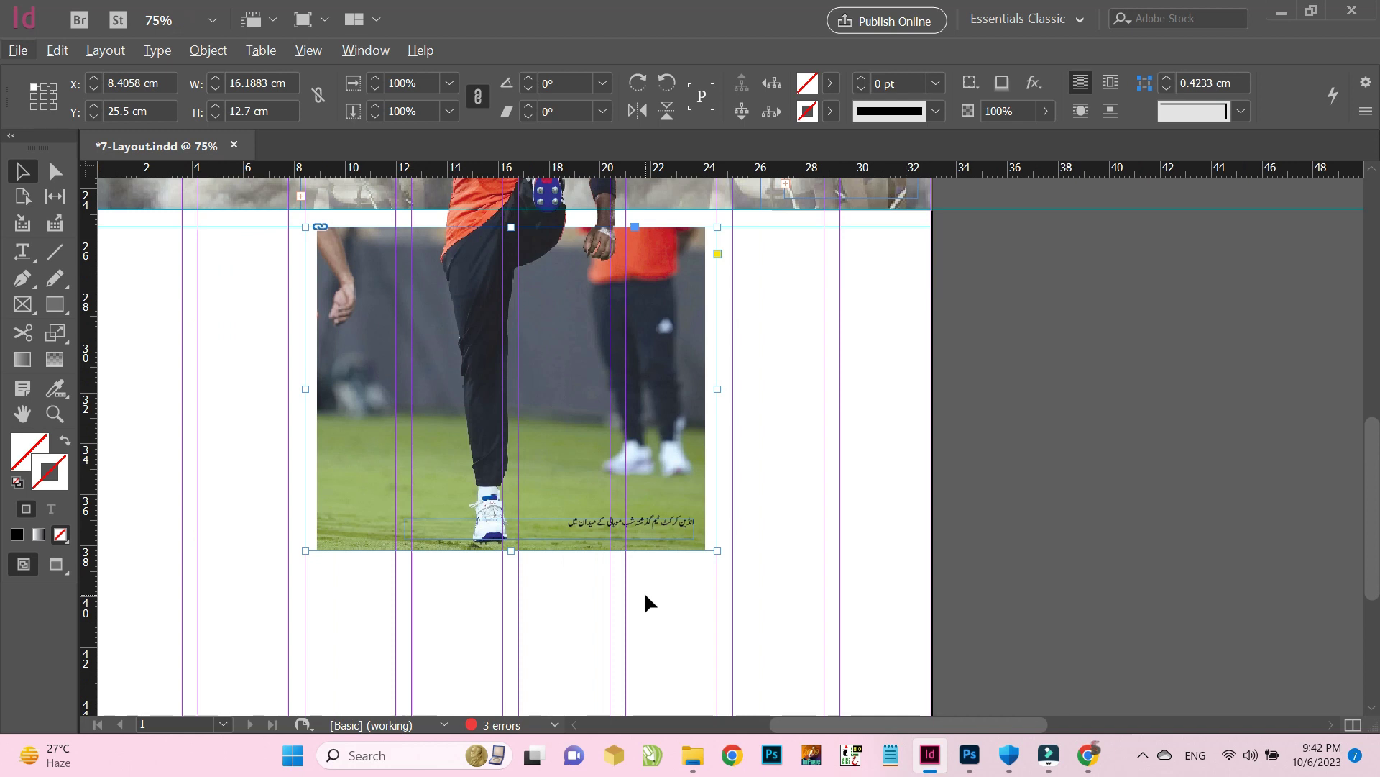
{"action": "scroll", "coordinate": [648, 590], "scroll_direction": "up", "scroll_amount": 2}
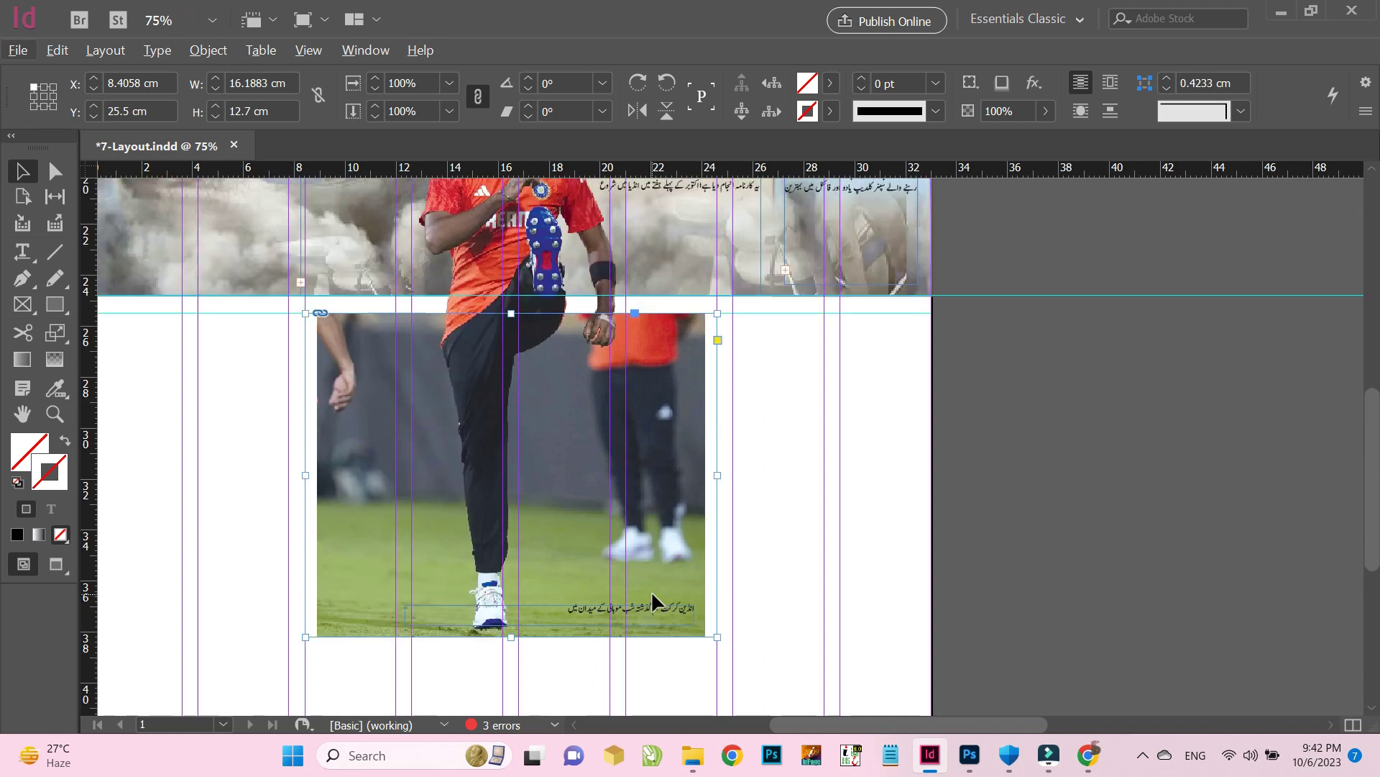
{"action": "double_click", "coordinate": [657, 527]}
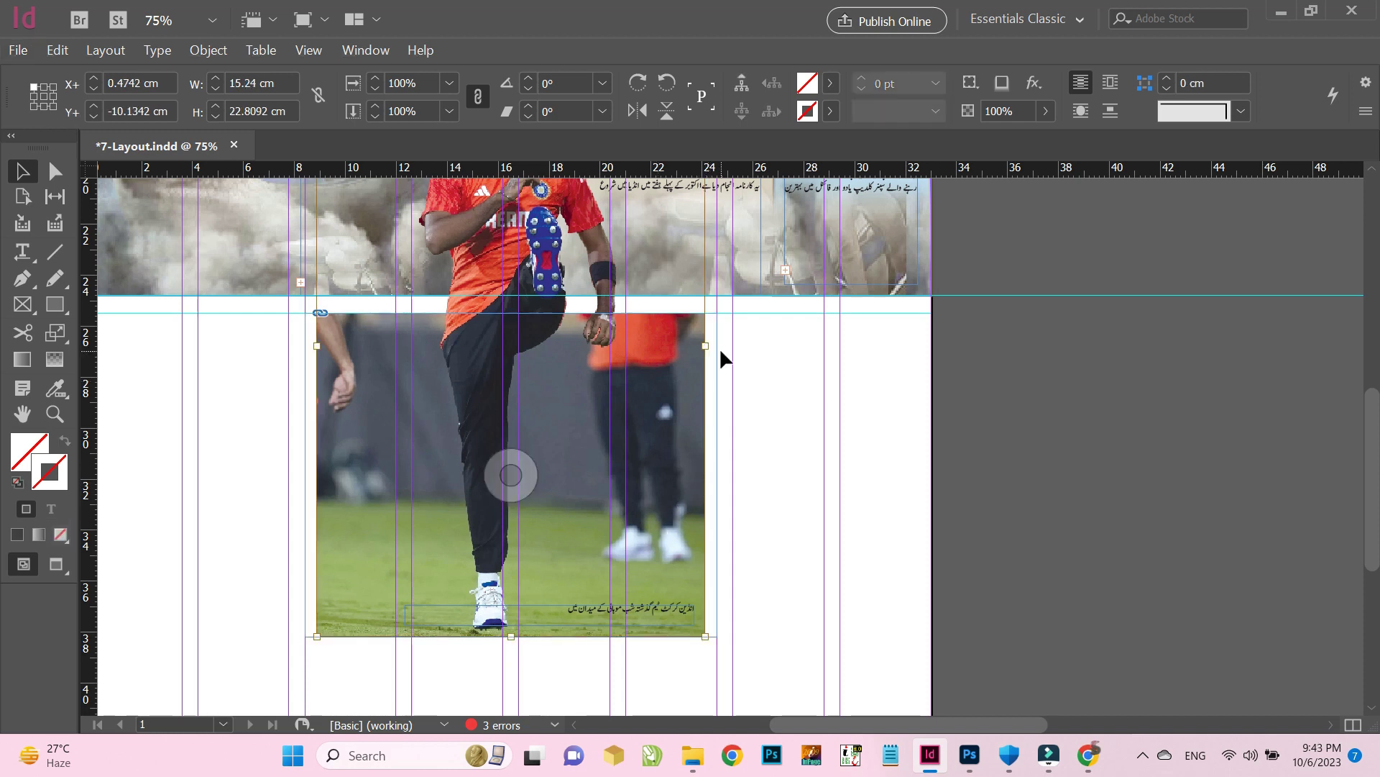
{"action": "left_click", "coordinate": [1022, 403]}
{"action": "left_click", "coordinate": [709, 623]}
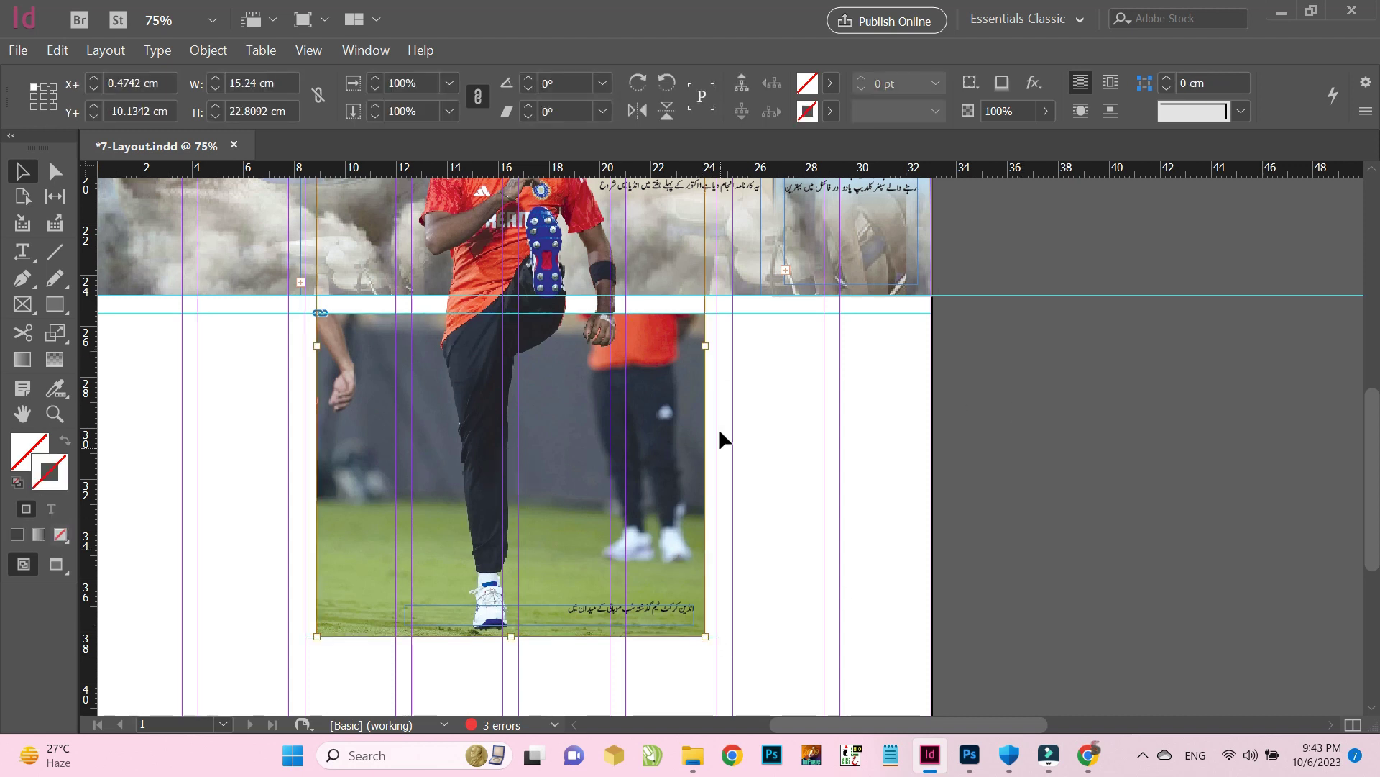
{"action": "left_click_drag", "start_coordinate": [703, 349], "coordinate": [720, 353]}
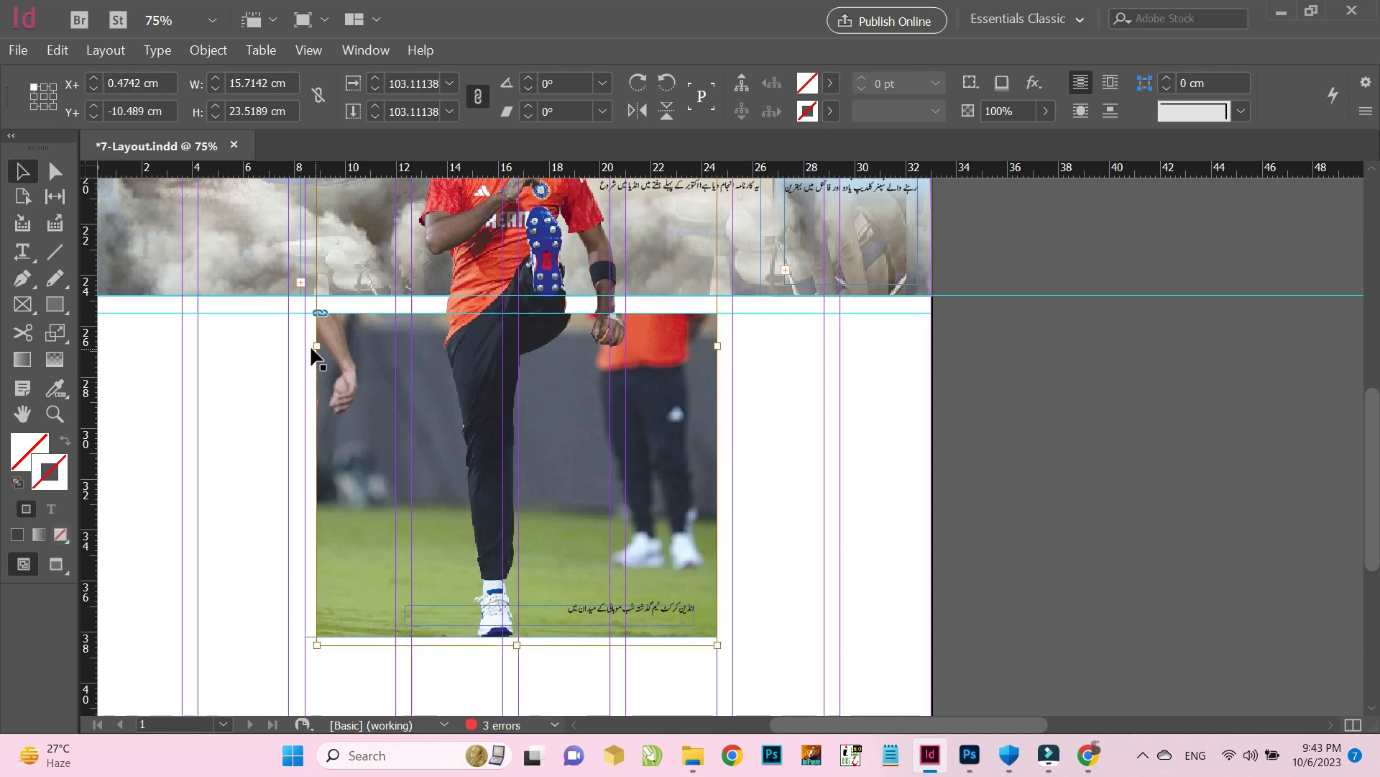
{"action": "left_click_drag", "start_coordinate": [317, 348], "coordinate": [305, 349]}
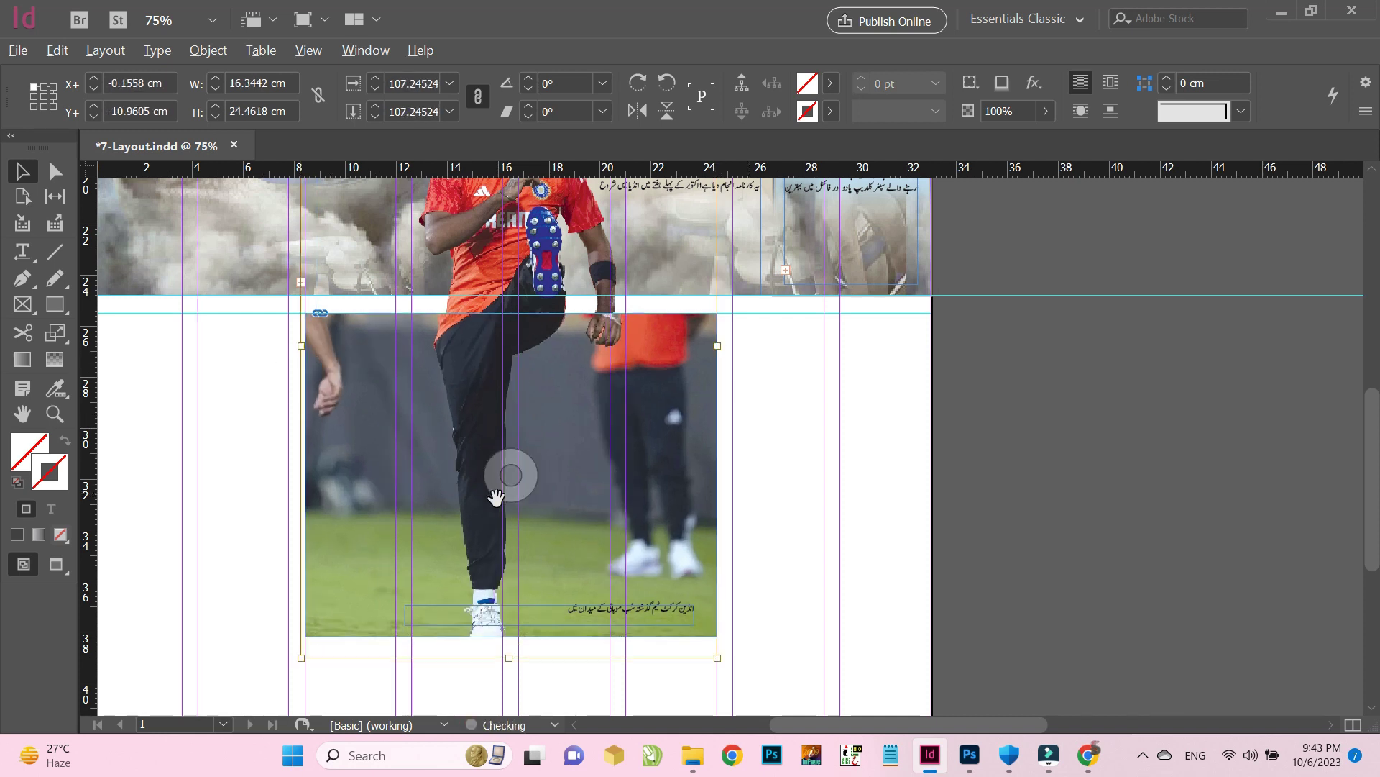
{"action": "scroll", "coordinate": [495, 500], "scroll_direction": "down", "scroll_amount": 1}
{"action": "left_click", "coordinate": [818, 459]}
Delete the upper cut-out photo frame and select the lower frame holding the enlarged photo
{"action": "left_click", "coordinate": [525, 374]}
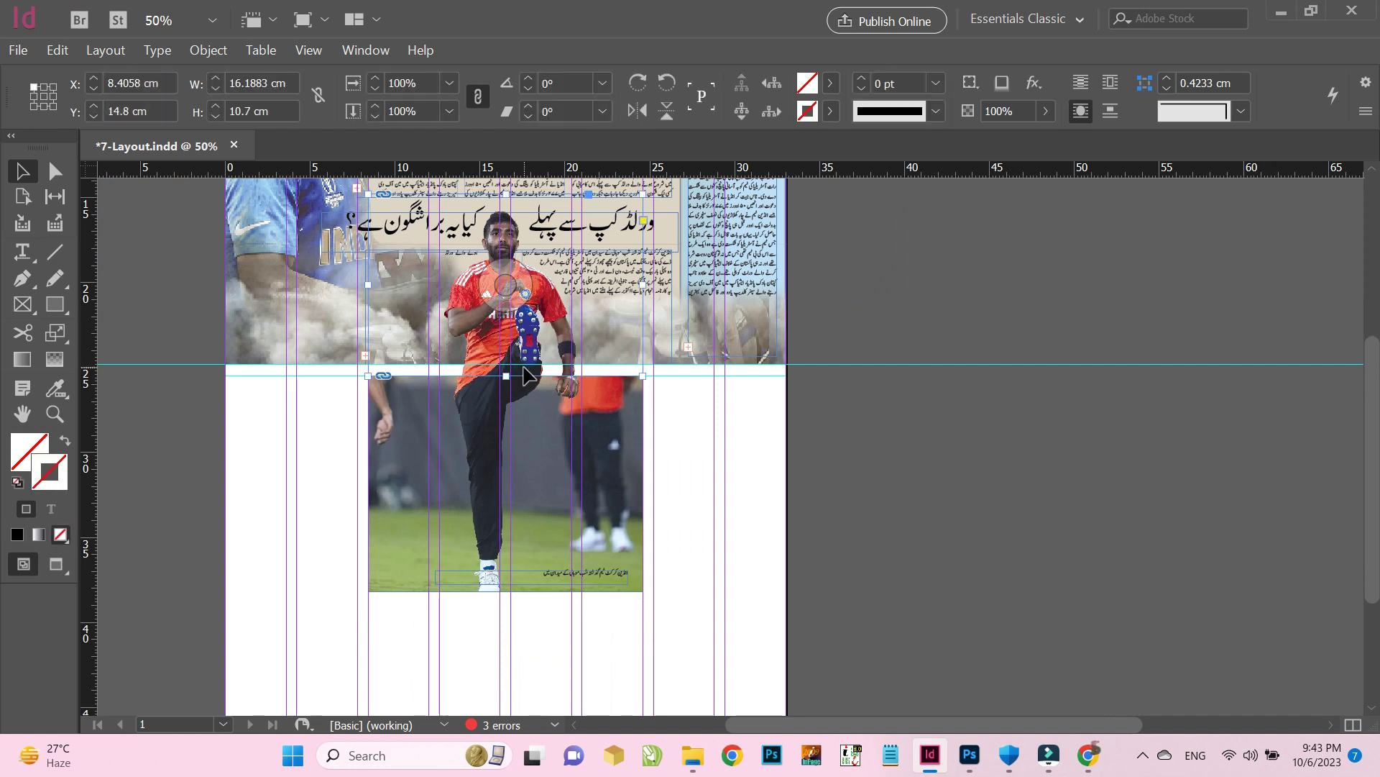
{"action": "left_click_drag", "start_coordinate": [525, 374], "coordinate": [530, 376]}
{"action": "left_click", "coordinate": [506, 431]}
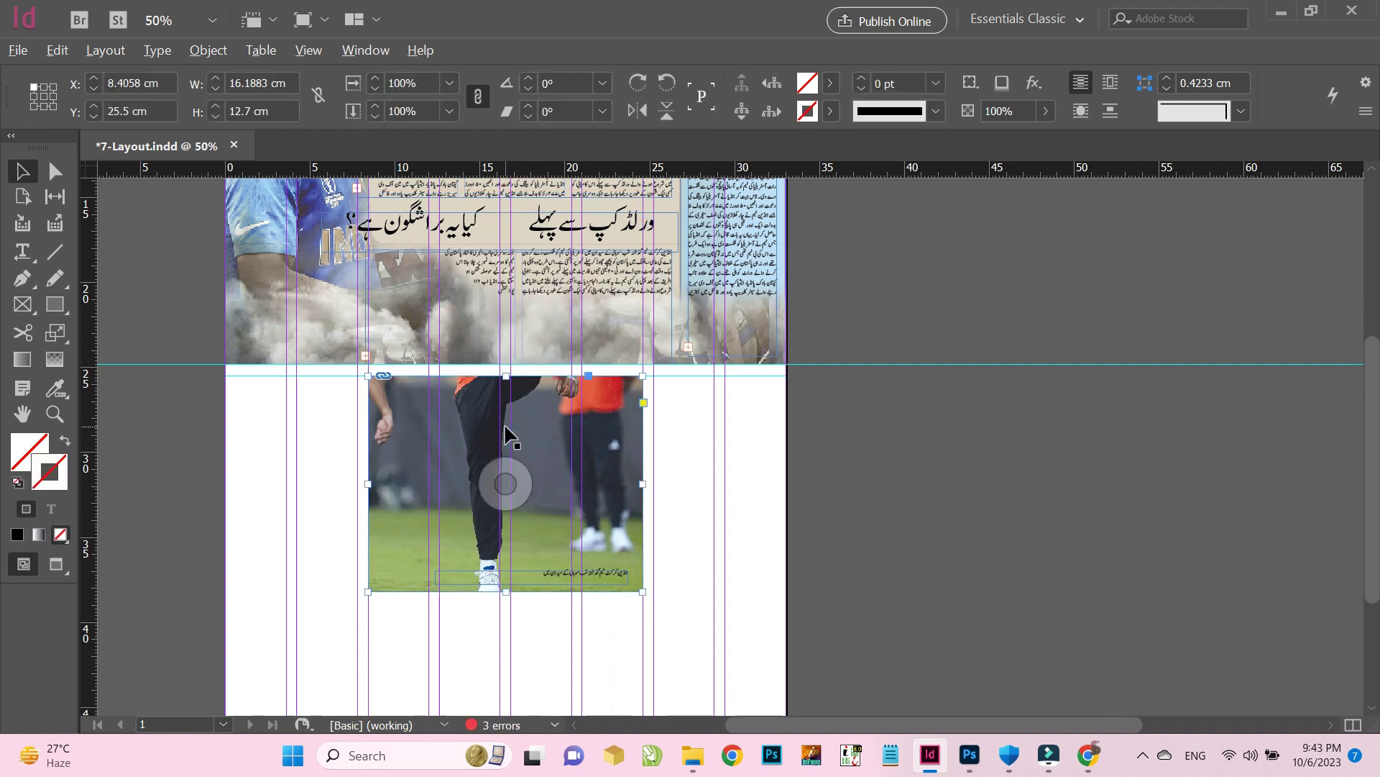
Duplicate the photo frame in place and reshape the copy upward to 16.19 × 11.7 cm, revealing the cut-out upper body above the lower frame
{"action": "key", "text": "Up"}
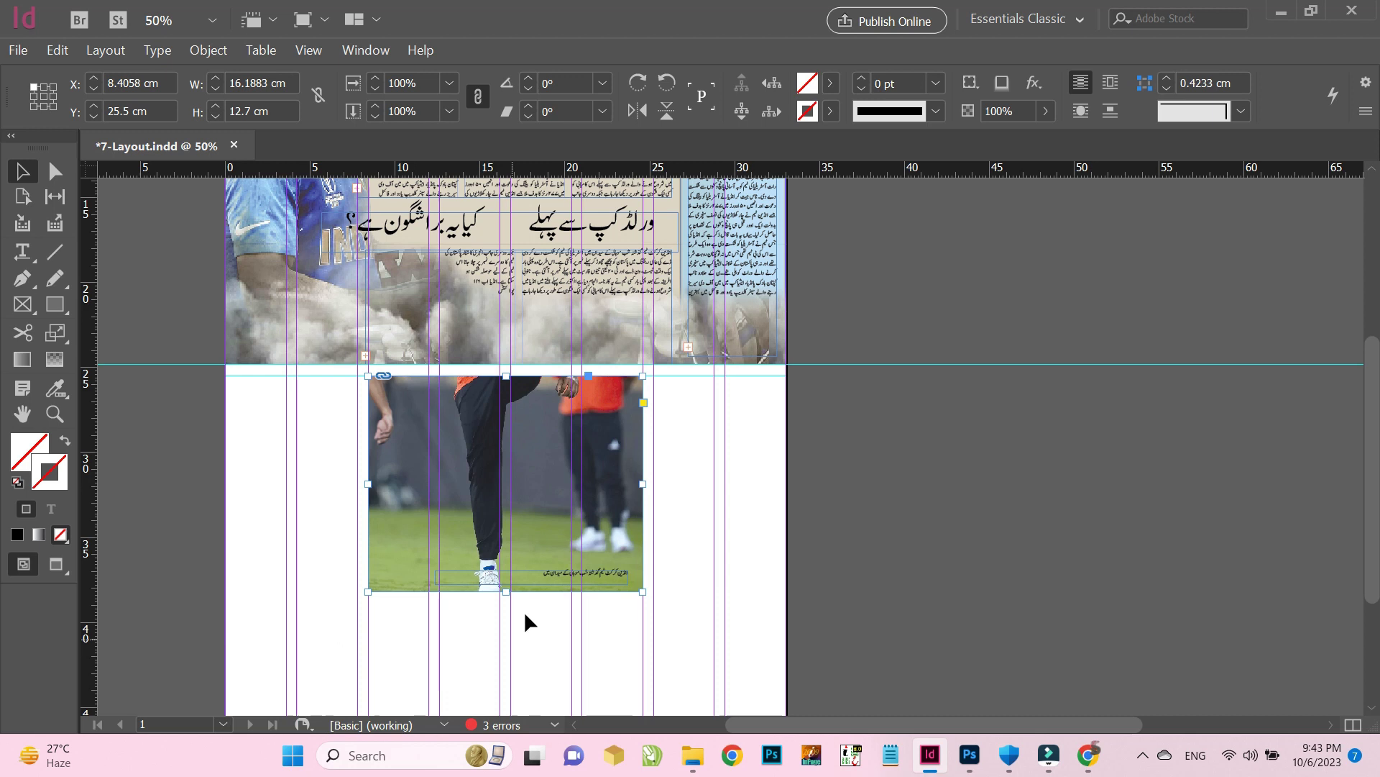
{"action": "left_click_drag", "start_coordinate": [505, 594], "coordinate": [509, 185]}
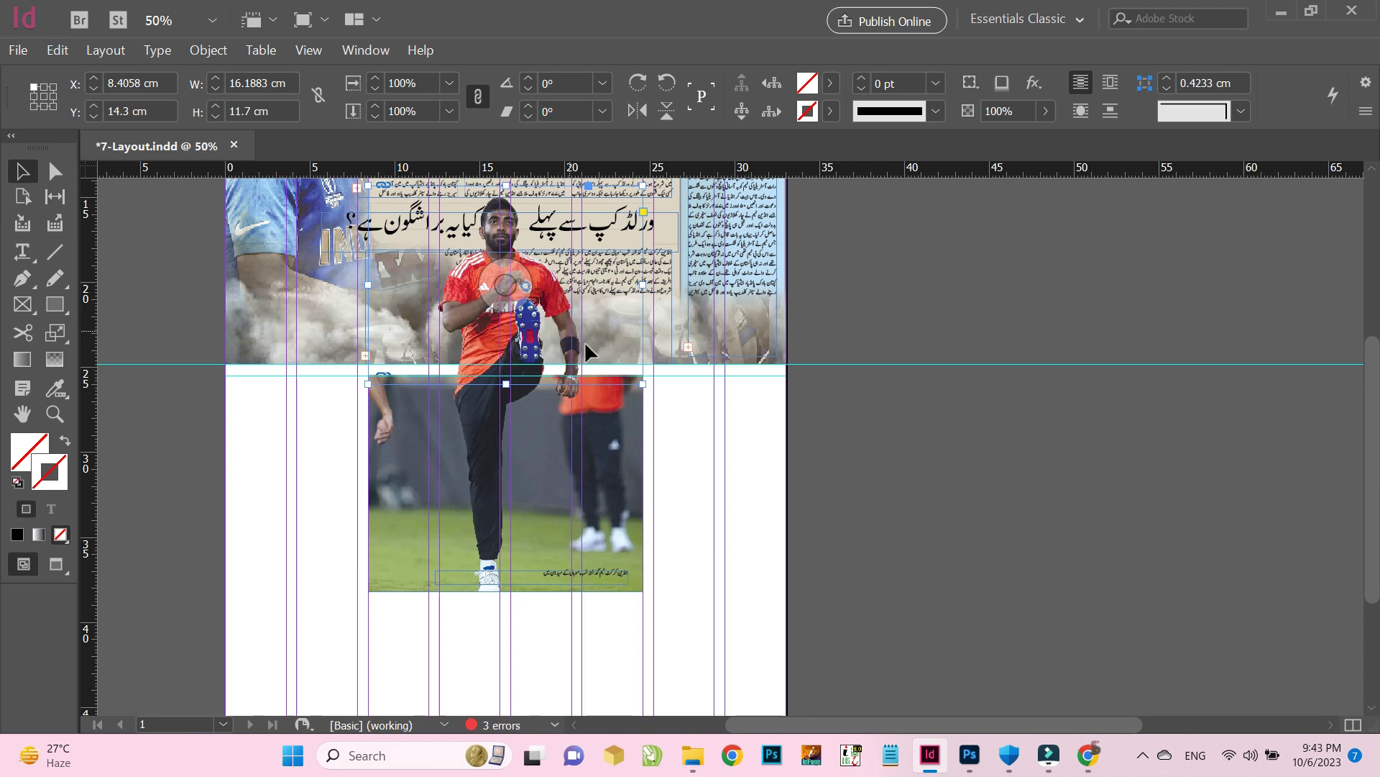
Wrap the article text around the upper cut-out's shape using an Alpha Channel contour with a 0.3 cm offset
{"action": "key", "text": "ctrl+alt+w"}
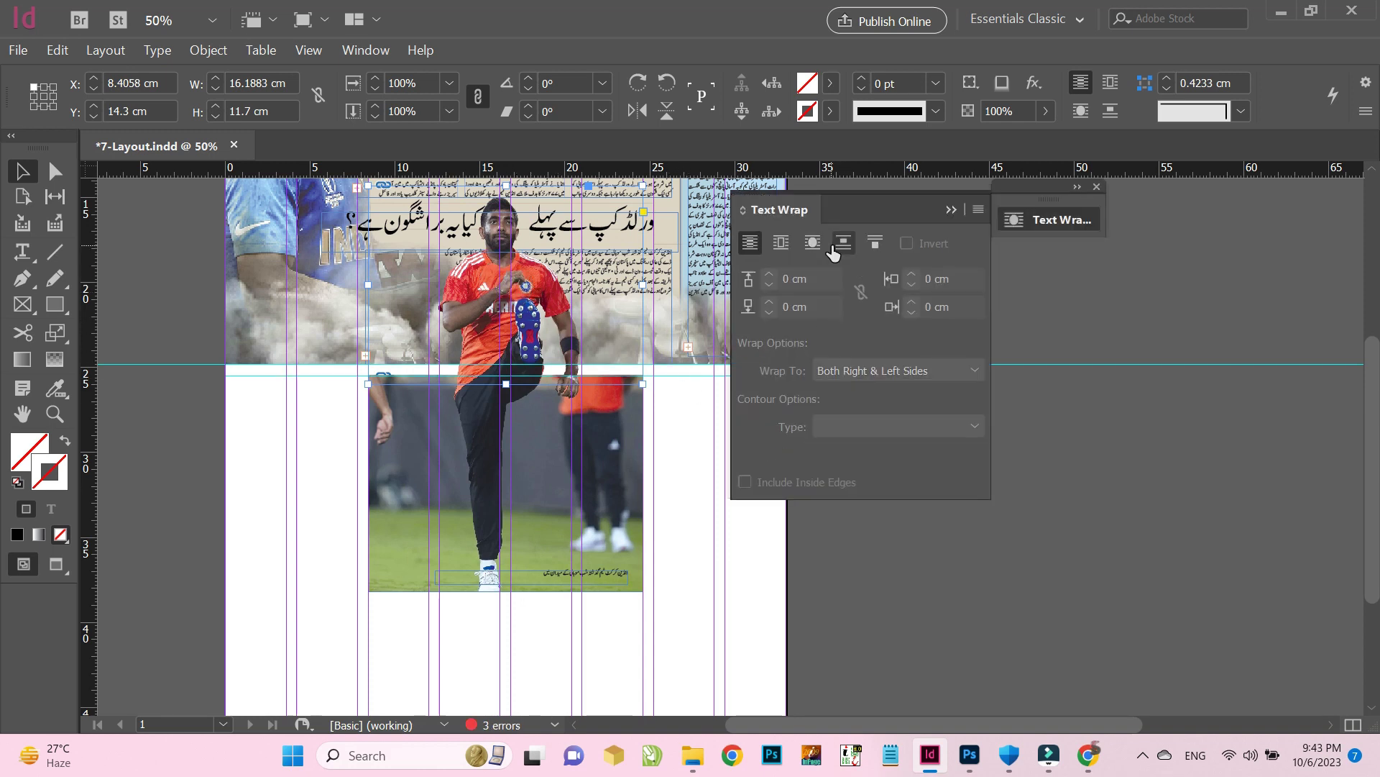
{"action": "left_click", "coordinate": [890, 426]}
{"action": "left_click", "coordinate": [892, 493]}
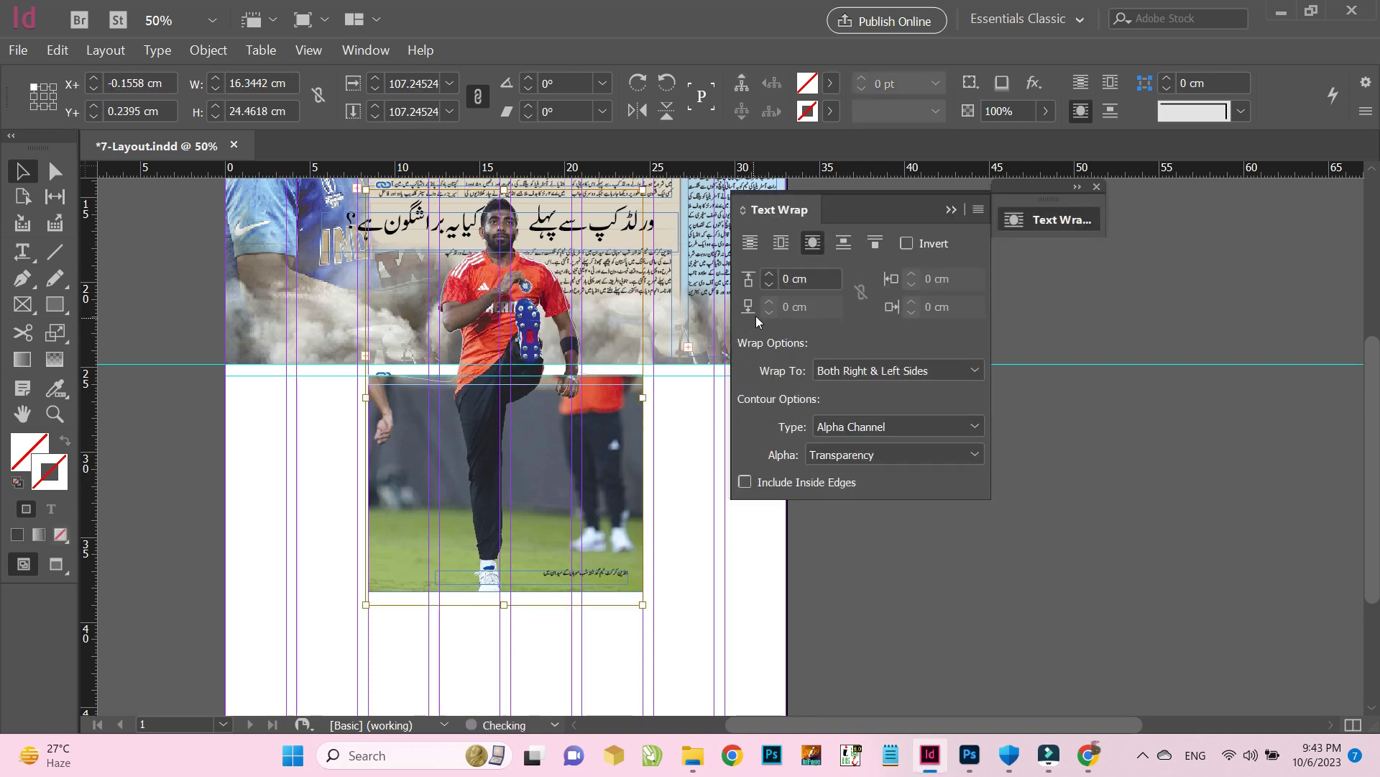
{"action": "left_click", "coordinate": [810, 280]}
{"action": "type", "text": "0.3"}
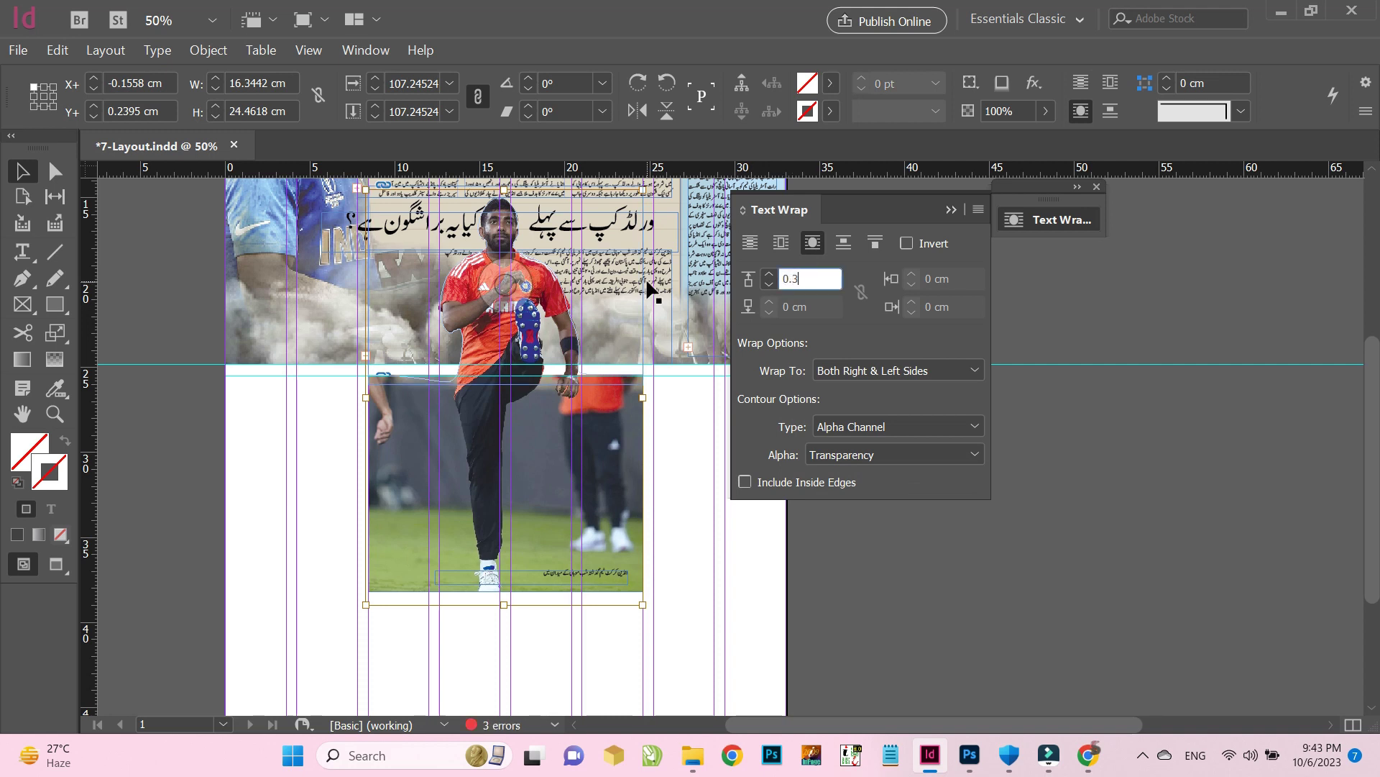
{"action": "key", "text": "Return"}
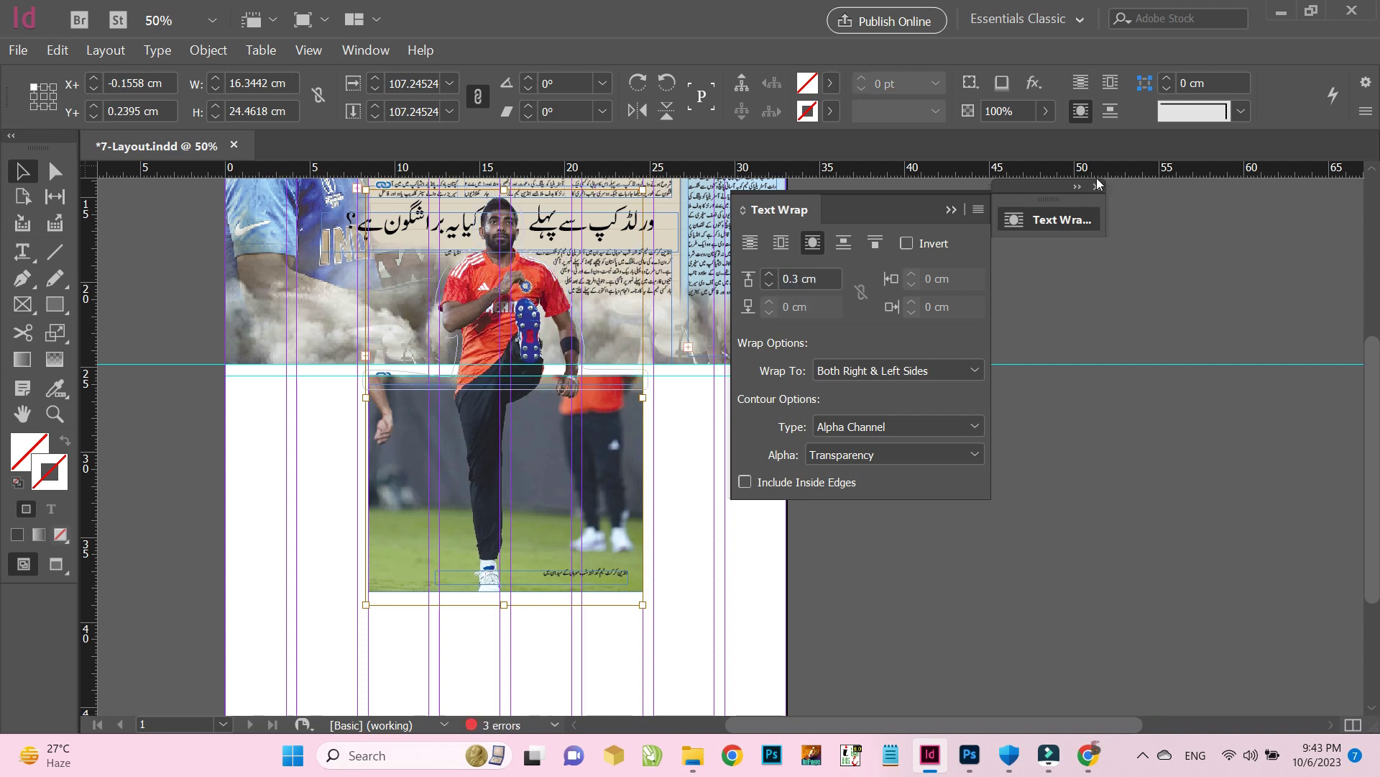
{"action": "left_click", "coordinate": [1097, 186]}
{"action": "left_click", "coordinate": [798, 352]}
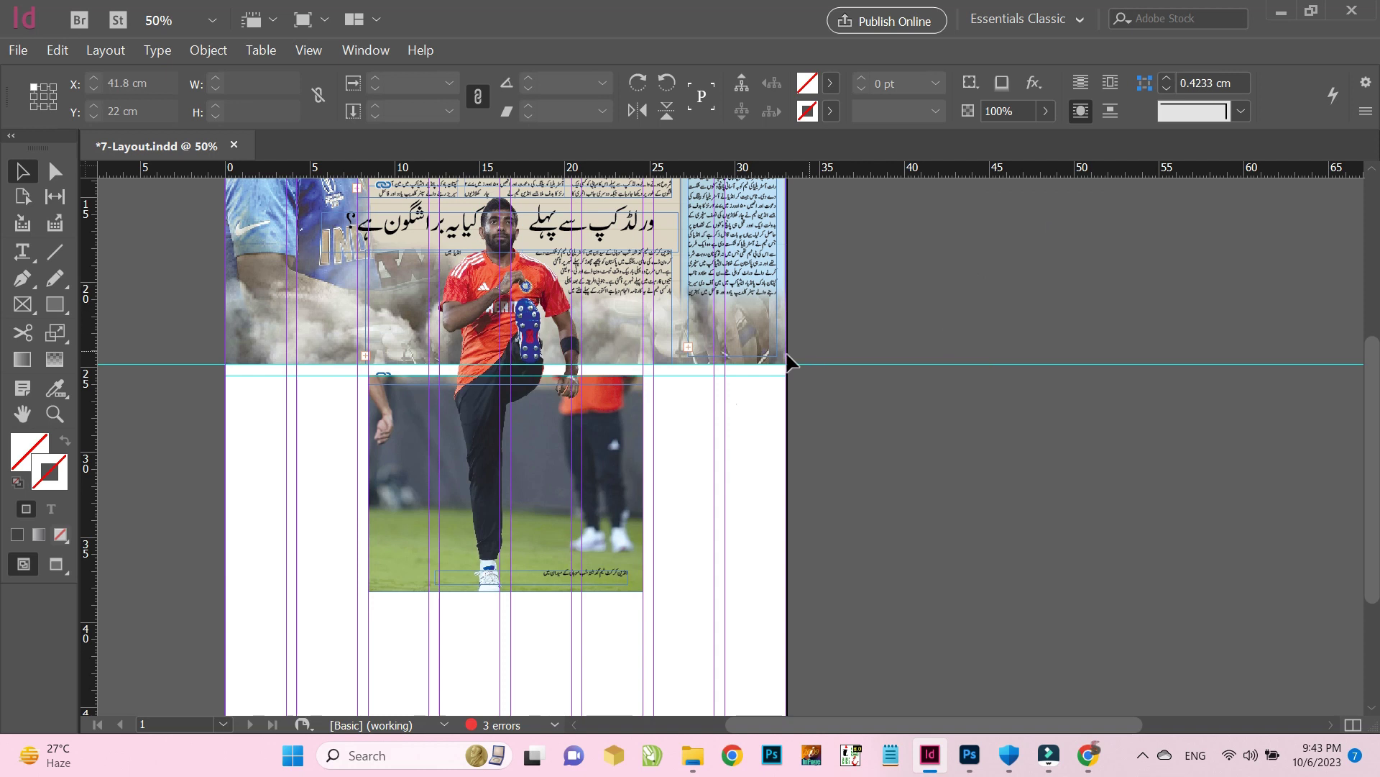
Draw a rectangle about 8.24 × 1.15 cm over the caption and fill it with a grass green sampled from the photo (RGB 131, 154, 95)
{"action": "left_click", "coordinate": [594, 584]}
{"action": "scroll", "coordinate": [587, 598], "scroll_direction": "up", "scroll_amount": 4}
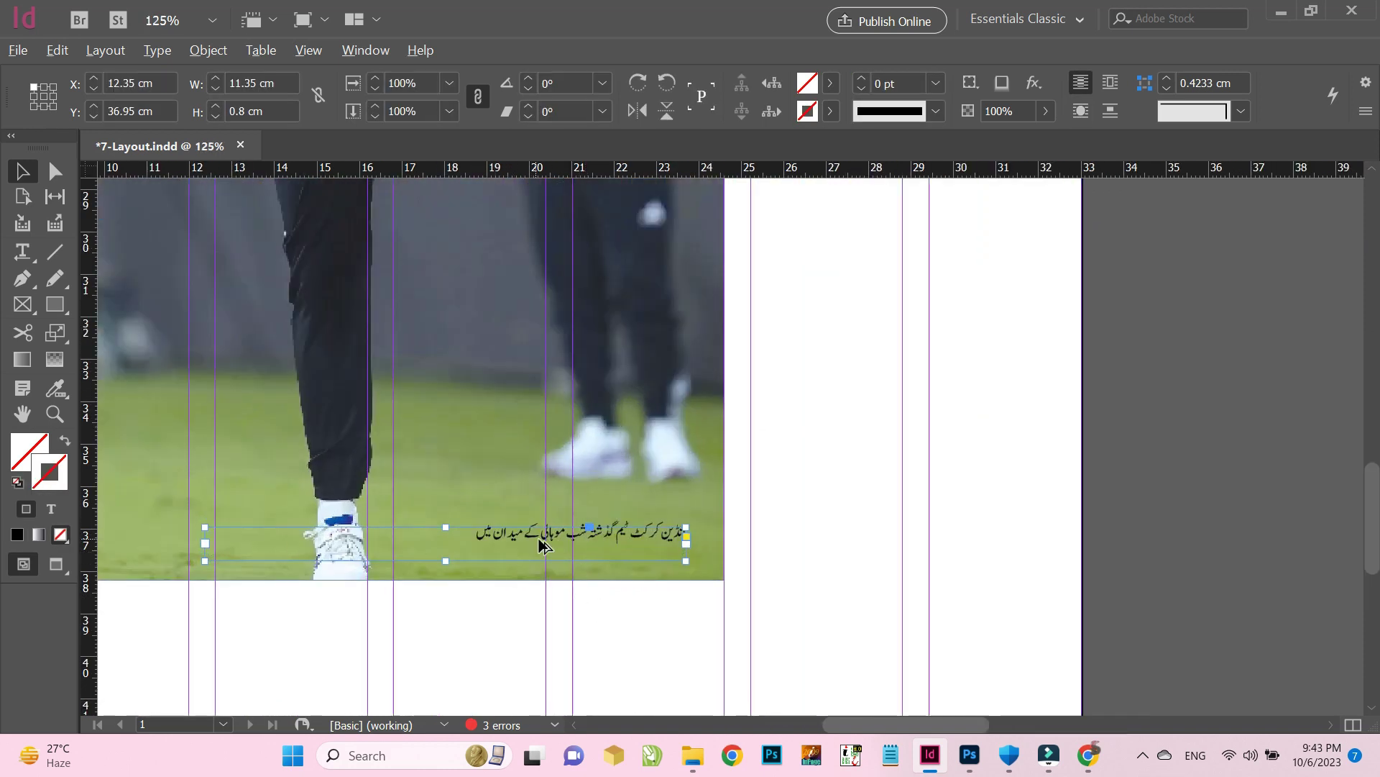
{"action": "scroll", "coordinate": [575, 554], "scroll_direction": "up", "scroll_amount": 1}
{"action": "scroll", "coordinate": [671, 512], "scroll_direction": "down", "scroll_amount": 2}
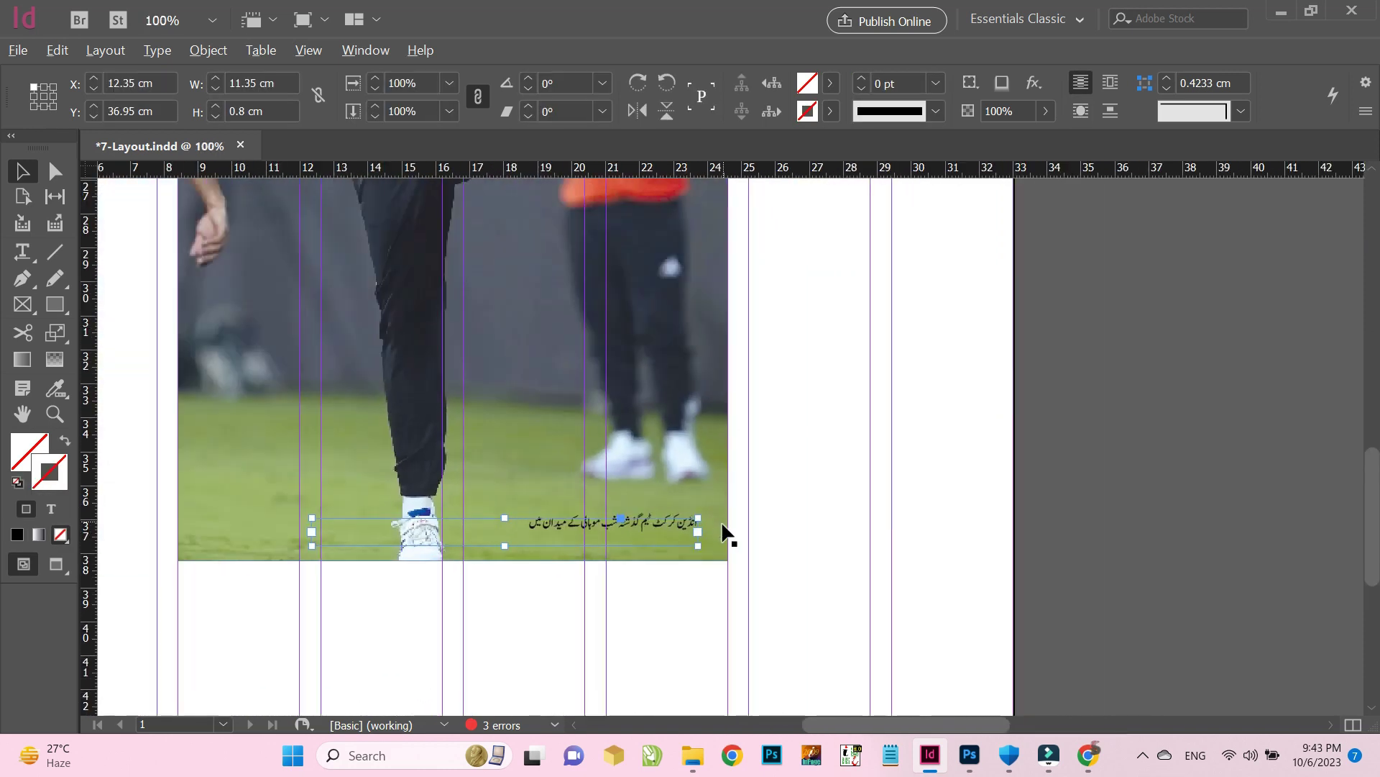
{"action": "key", "text": "alt"}
{"action": "left_click", "coordinate": [55, 304]}
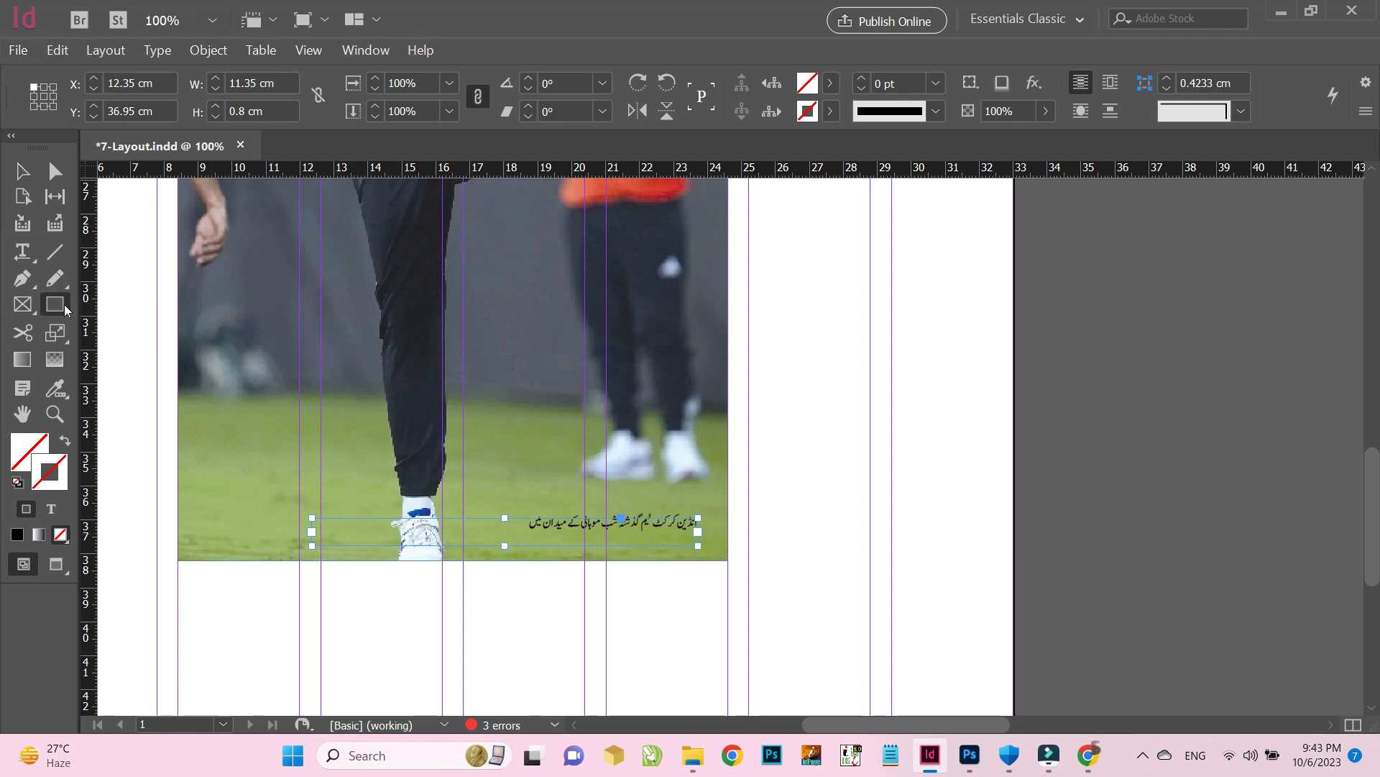
{"action": "left_click_drag", "start_coordinate": [728, 508], "coordinate": [448, 547]}
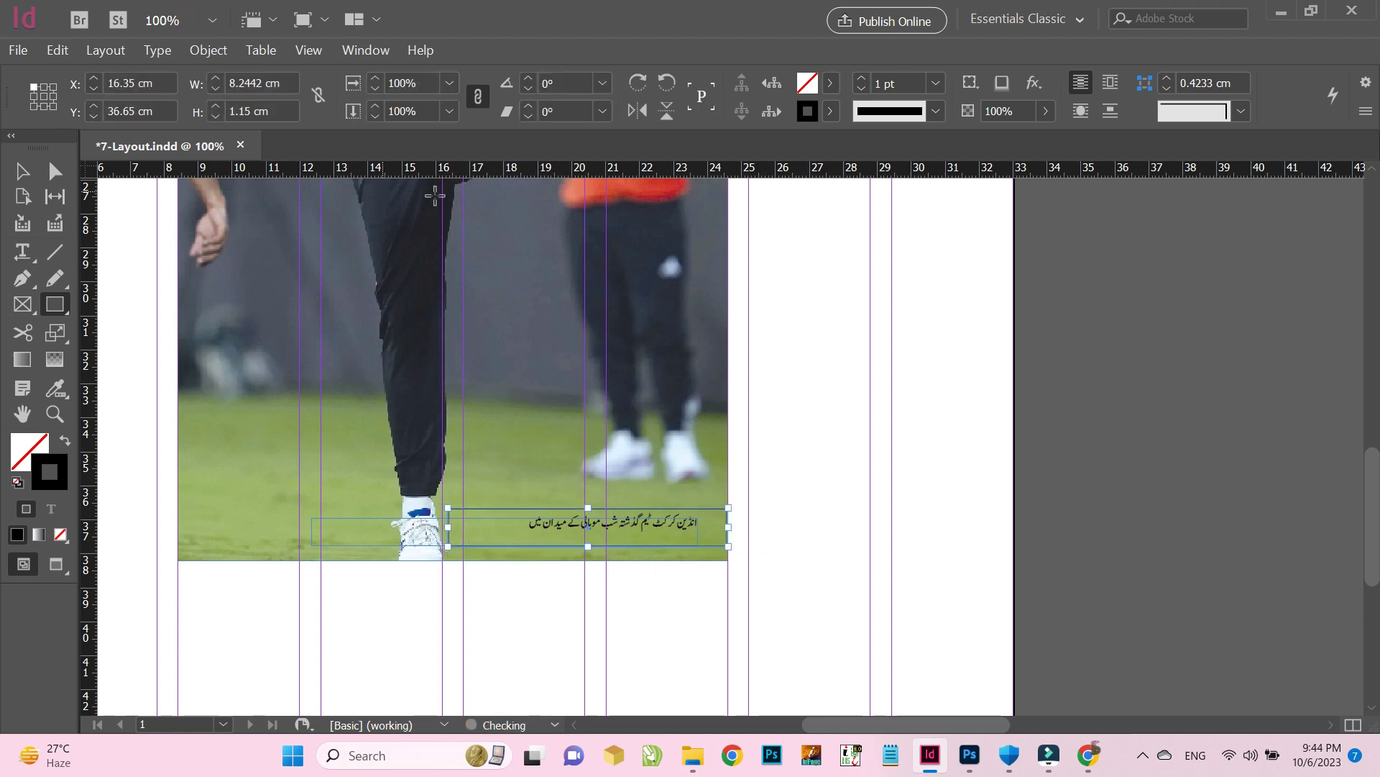
{"action": "double_click", "coordinate": [26, 457]}
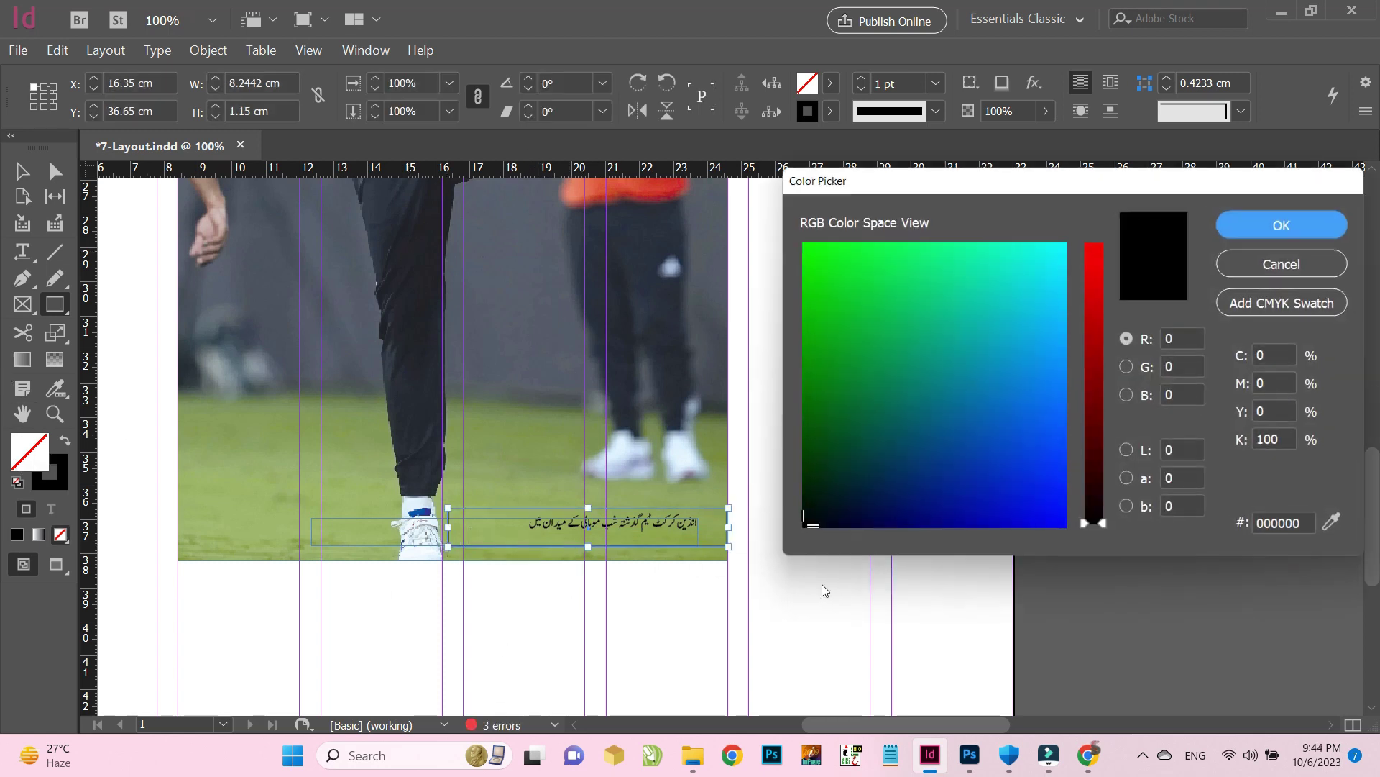
{"action": "left_click_drag", "start_coordinate": [1332, 522], "coordinate": [535, 468]}
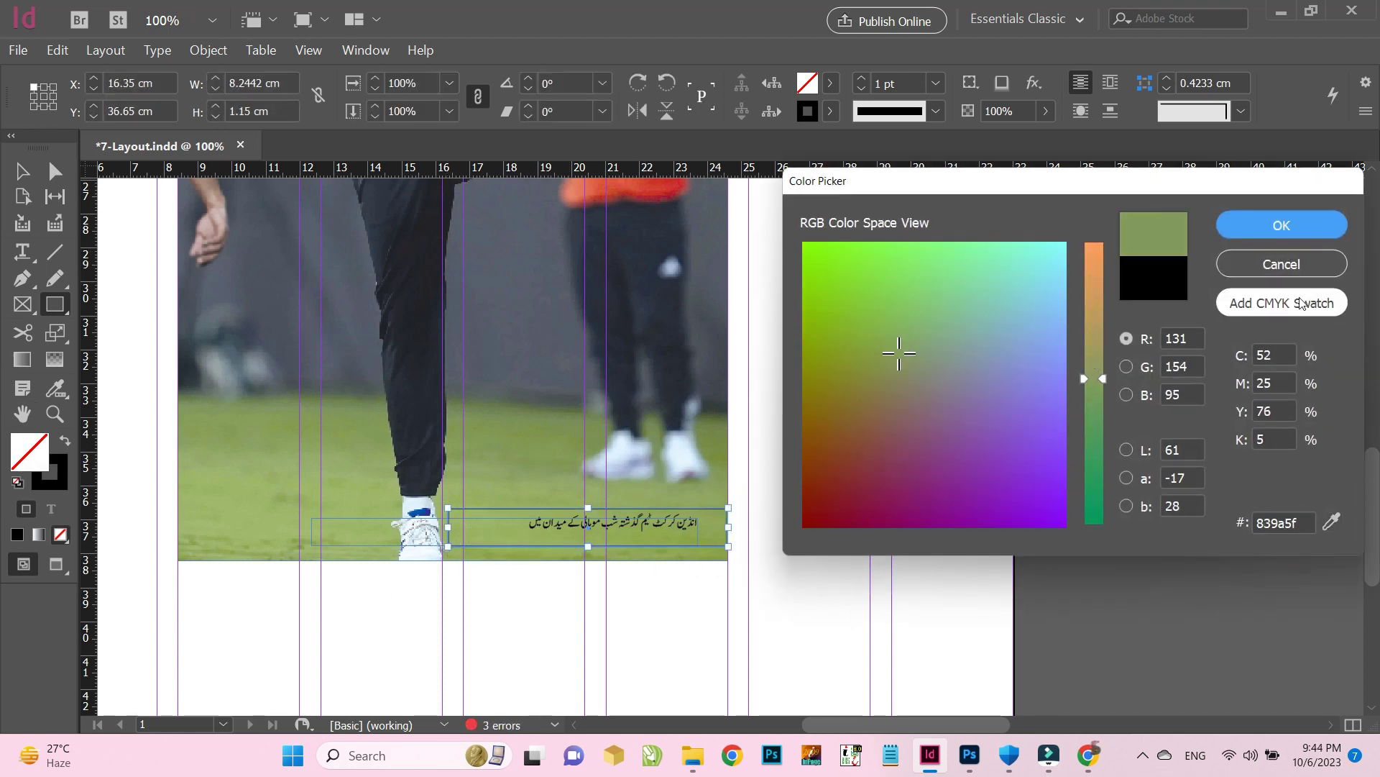
{"action": "left_click", "coordinate": [1260, 225]}
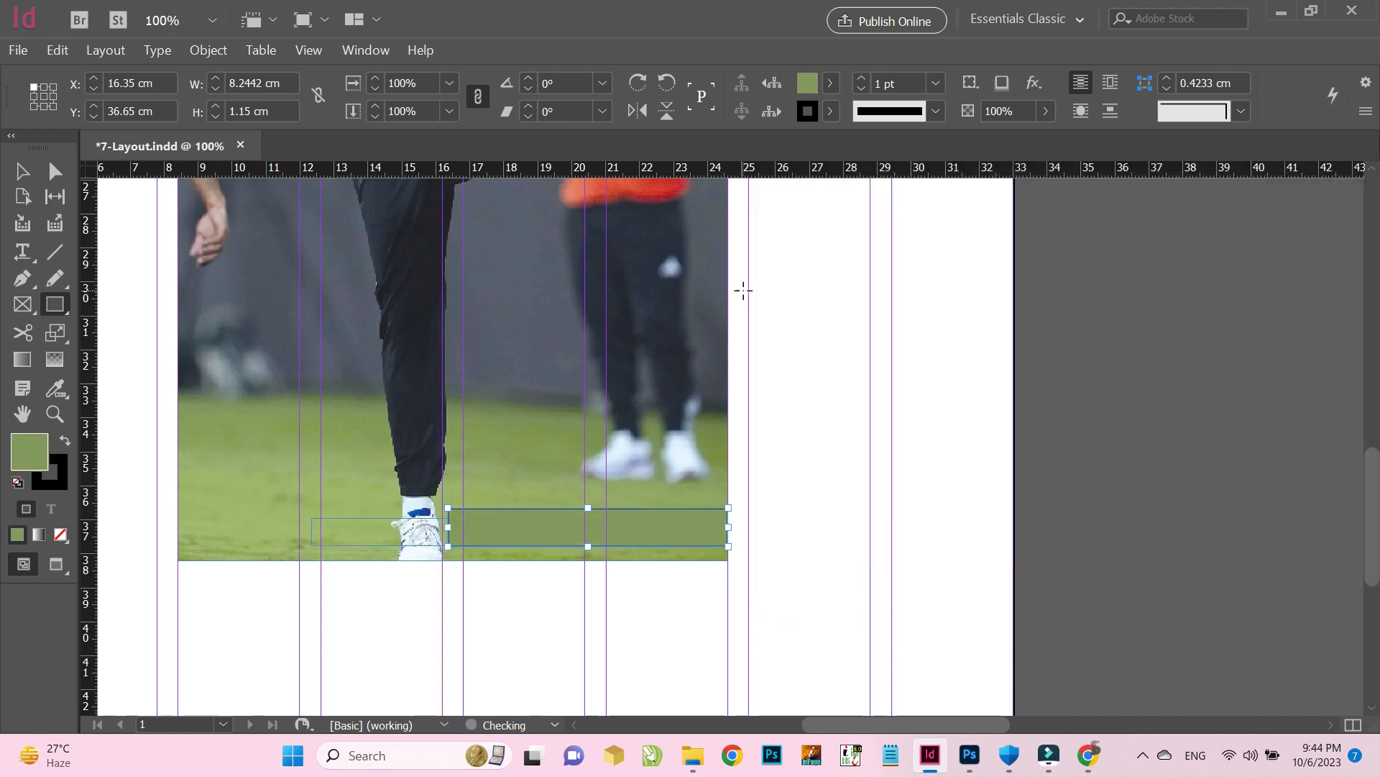
Remove the green rectangle's stroke and bring the caption frame to the front
{"action": "left_click", "coordinate": [830, 111]}
{"action": "left_click", "coordinate": [647, 178]}
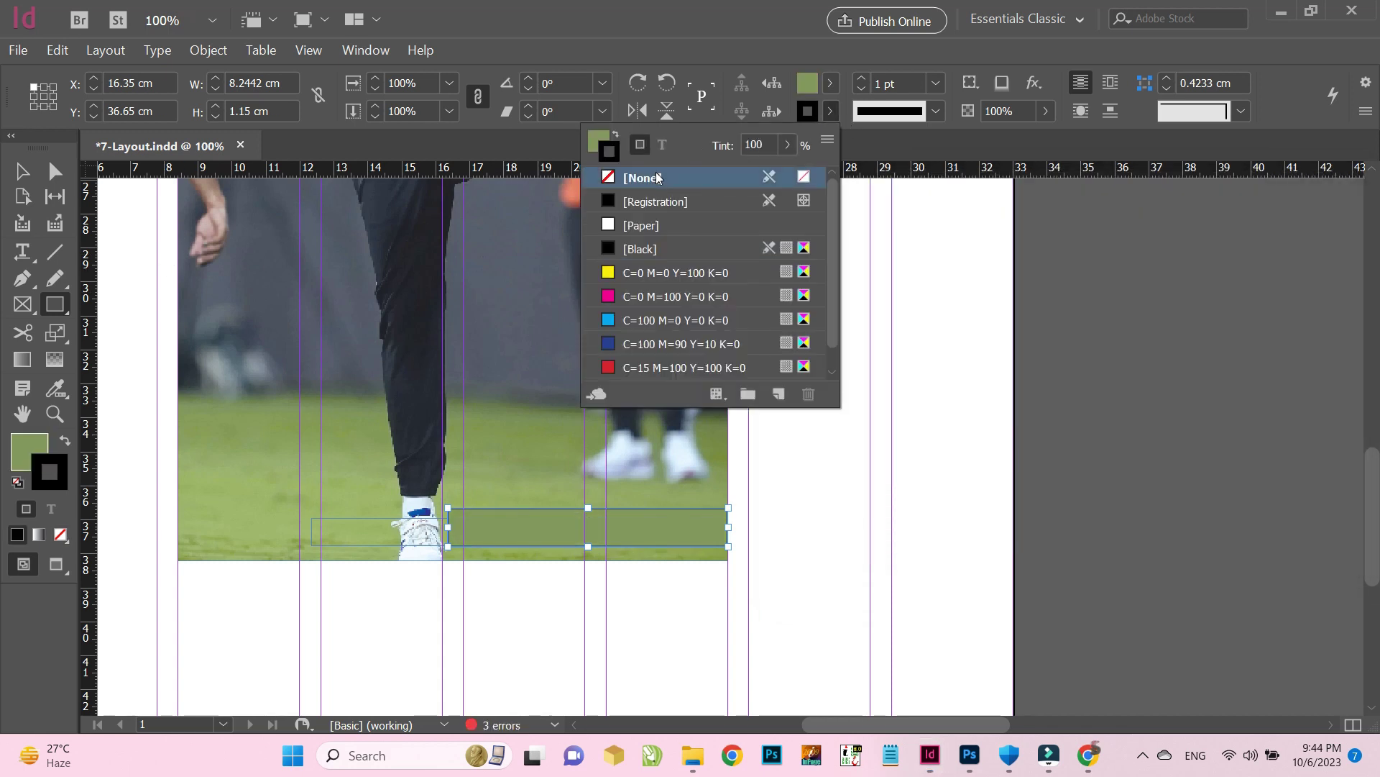
{"action": "left_click", "coordinate": [22, 170]}
{"action": "left_click", "coordinate": [366, 537]}
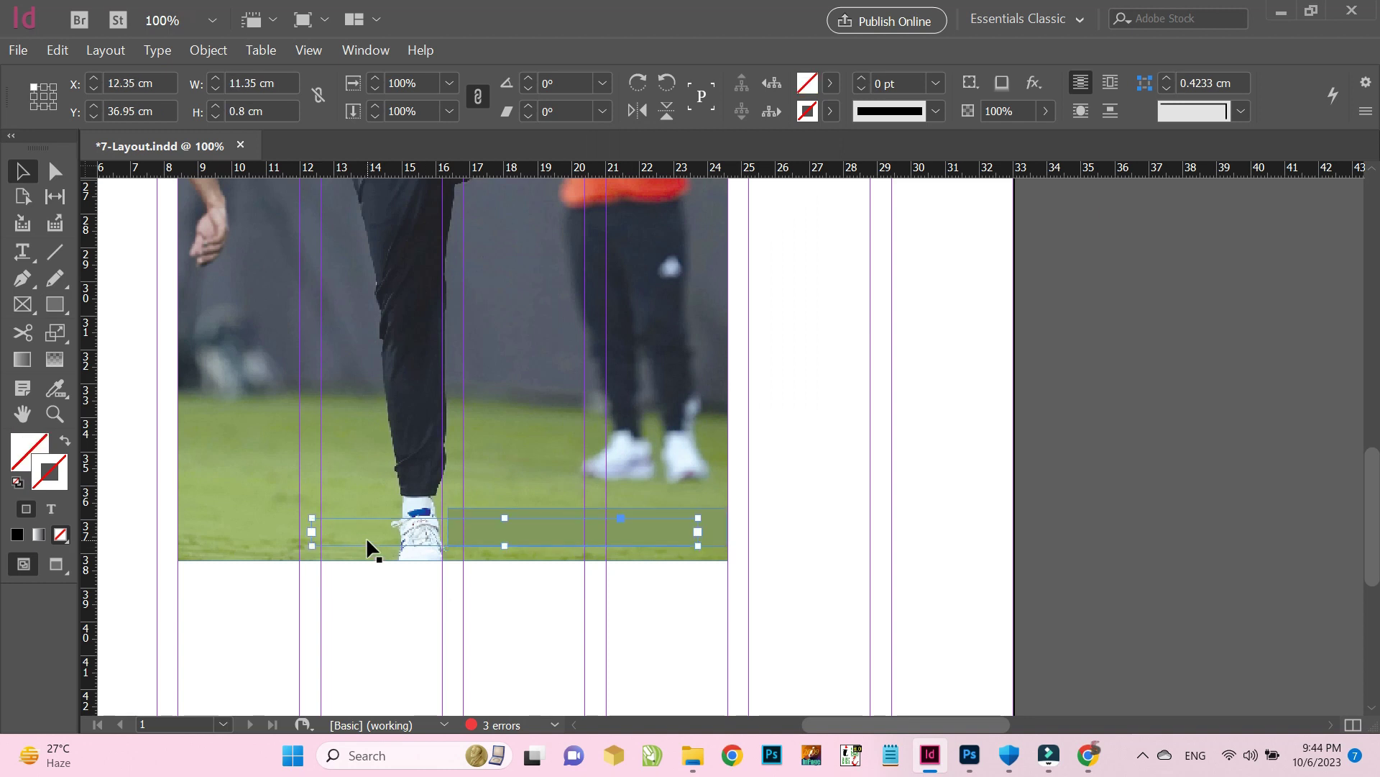
{"action": "key", "text": "ctrl+shift+bracketright"}
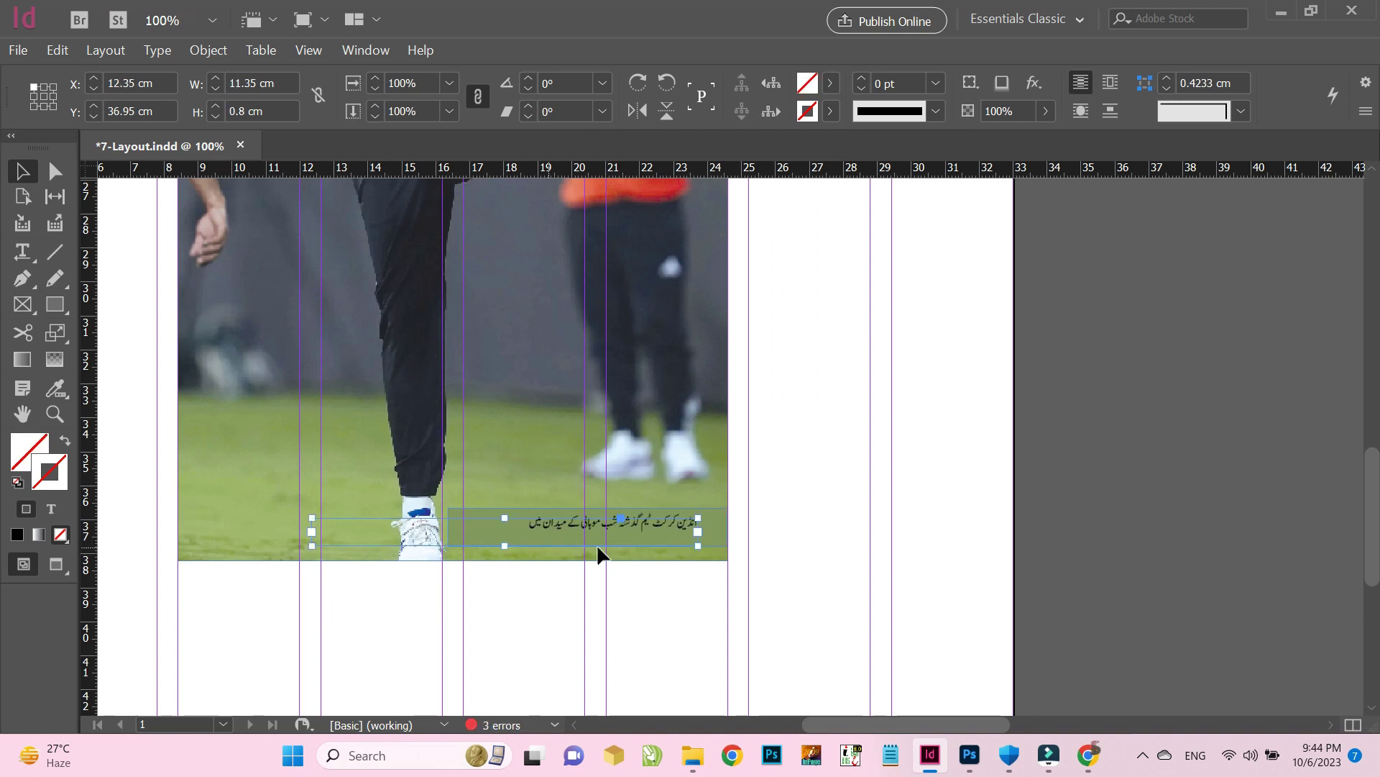
Colour all the caption text with the [Paper] swatch
{"action": "left_click", "coordinate": [833, 85]}
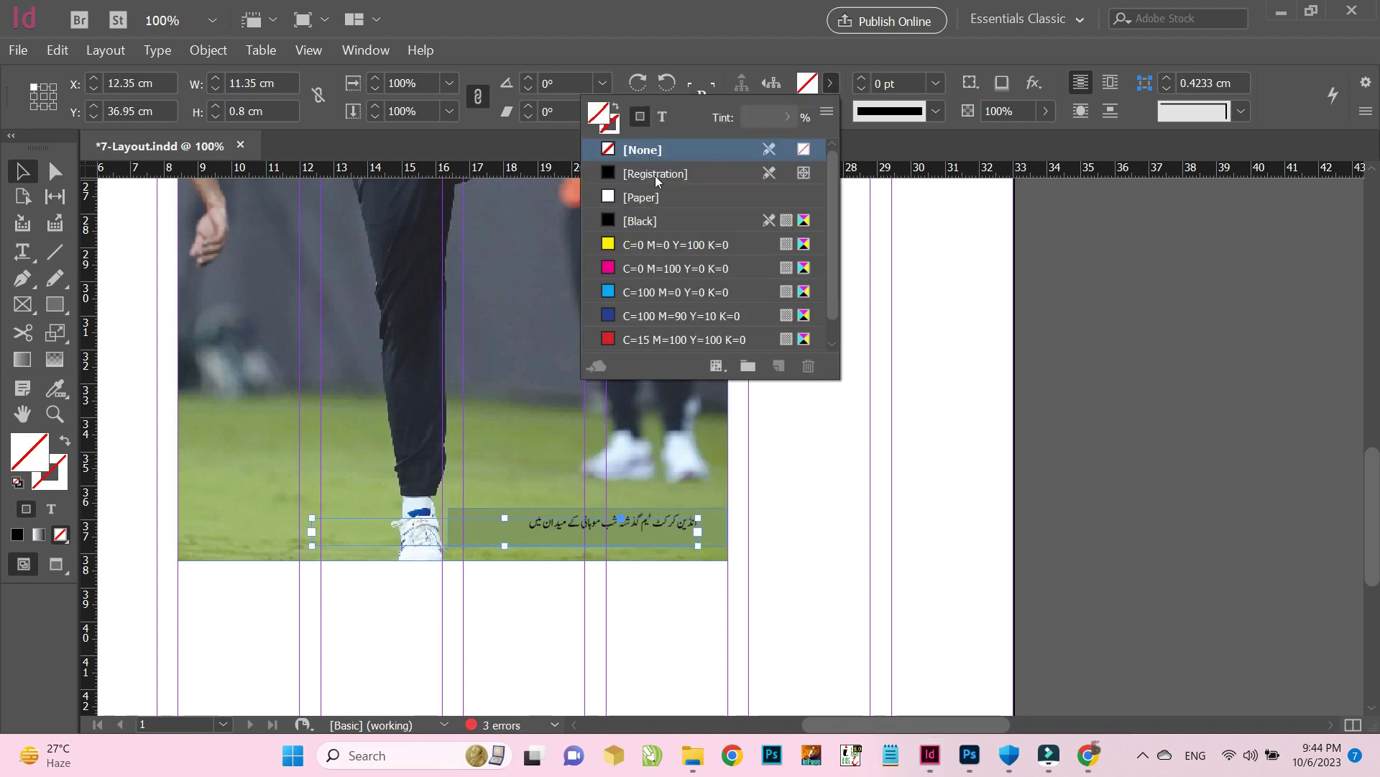
{"action": "left_click", "coordinate": [820, 6]}
{"action": "double_click", "coordinate": [573, 522]}
{"action": "key", "text": "ctrl+a"}
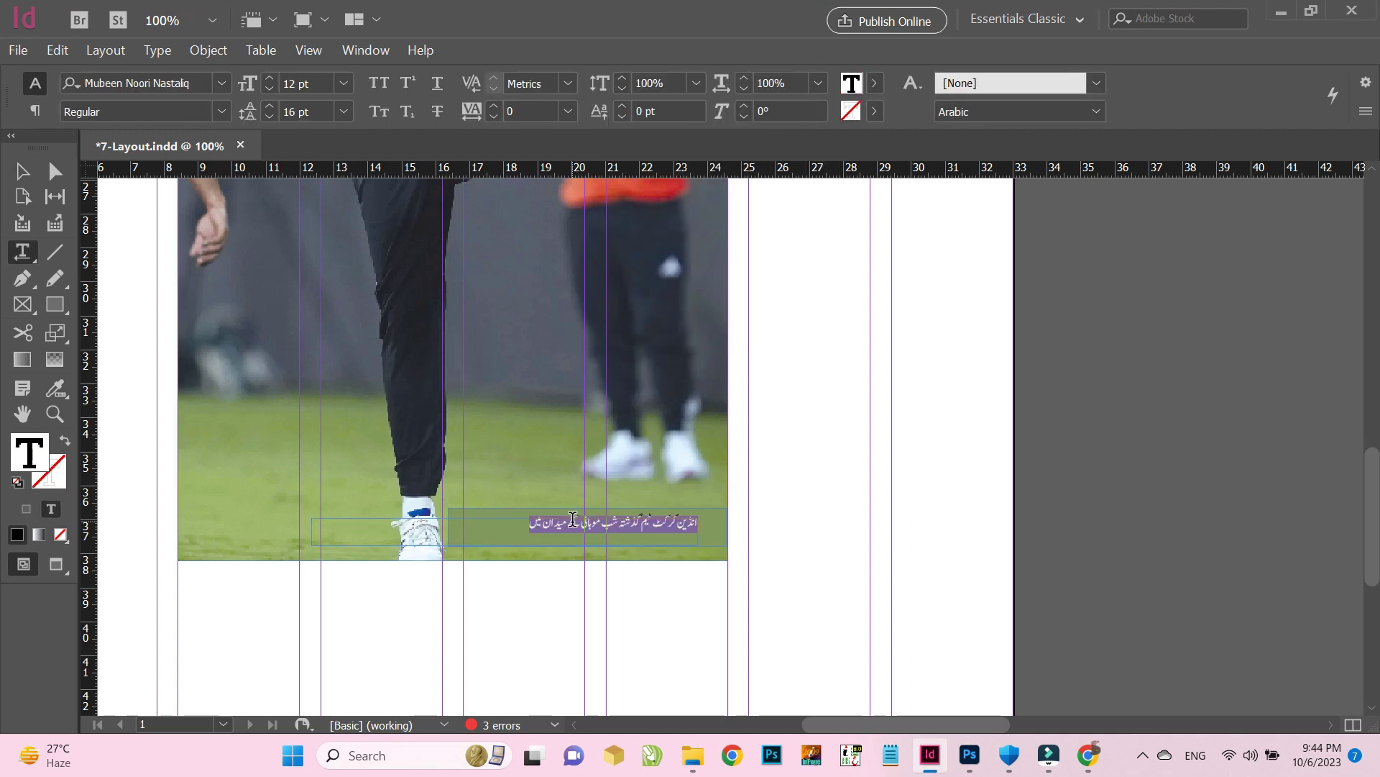
{"action": "left_click", "coordinate": [873, 83]}
{"action": "left_click", "coordinate": [701, 200]}
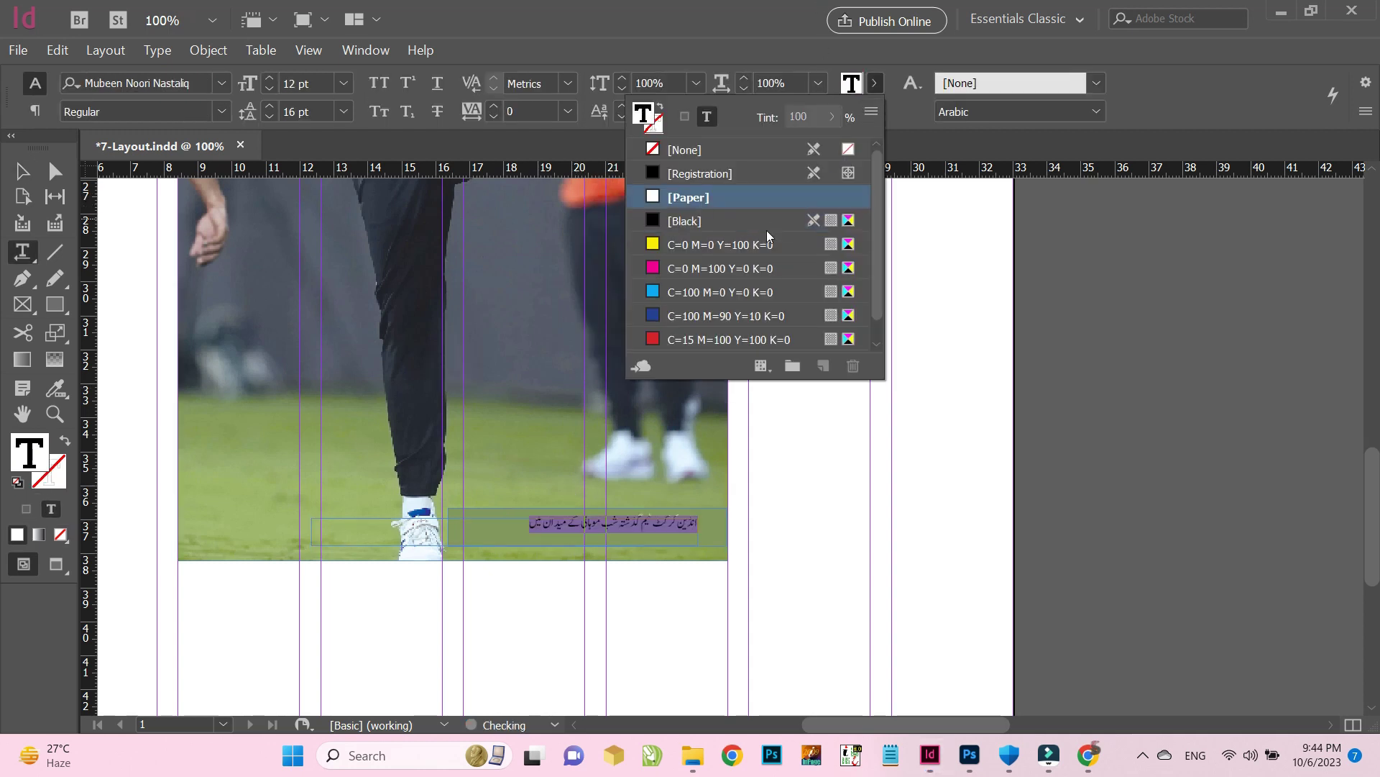
{"action": "key", "text": "Escape"}
{"action": "key", "text": "Escape"}
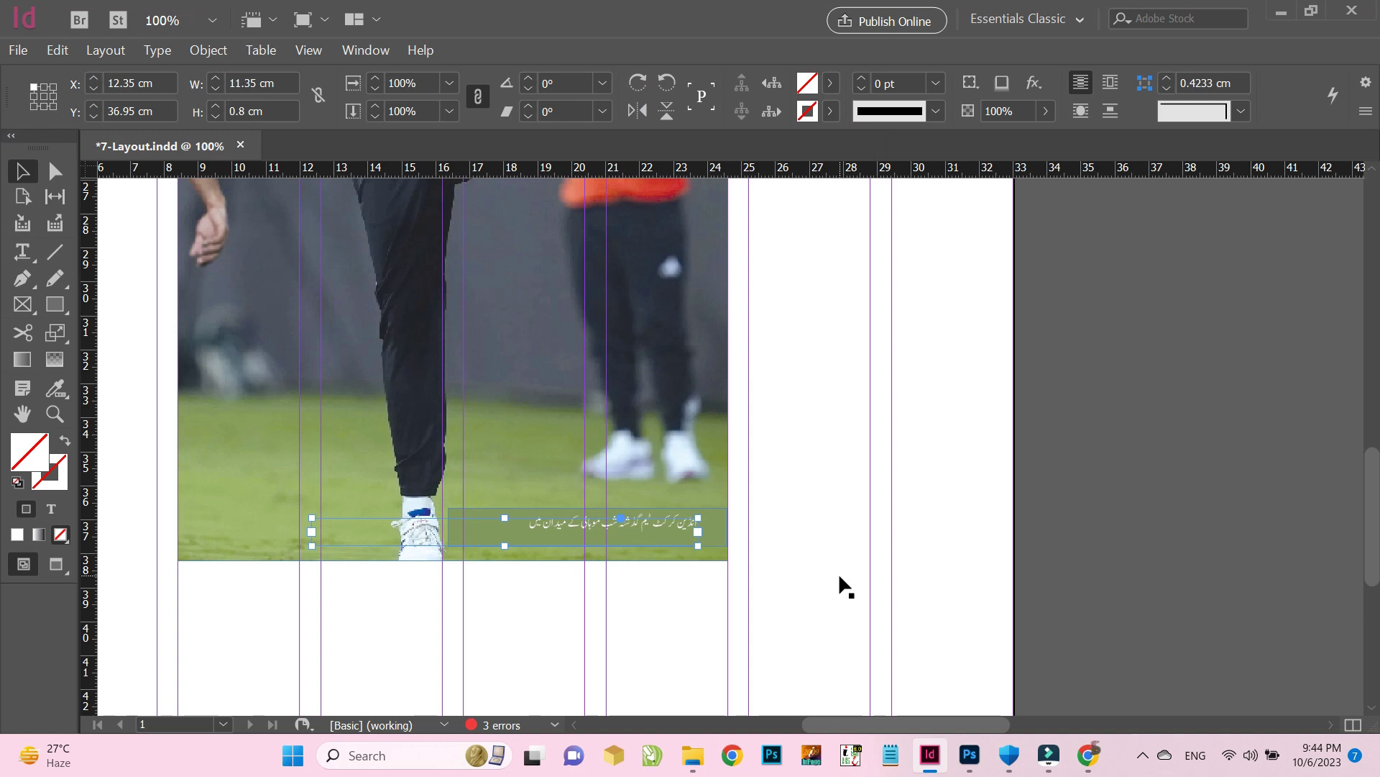
{"action": "left_click", "coordinate": [947, 586]}
{"action": "left_click", "coordinate": [671, 522]}
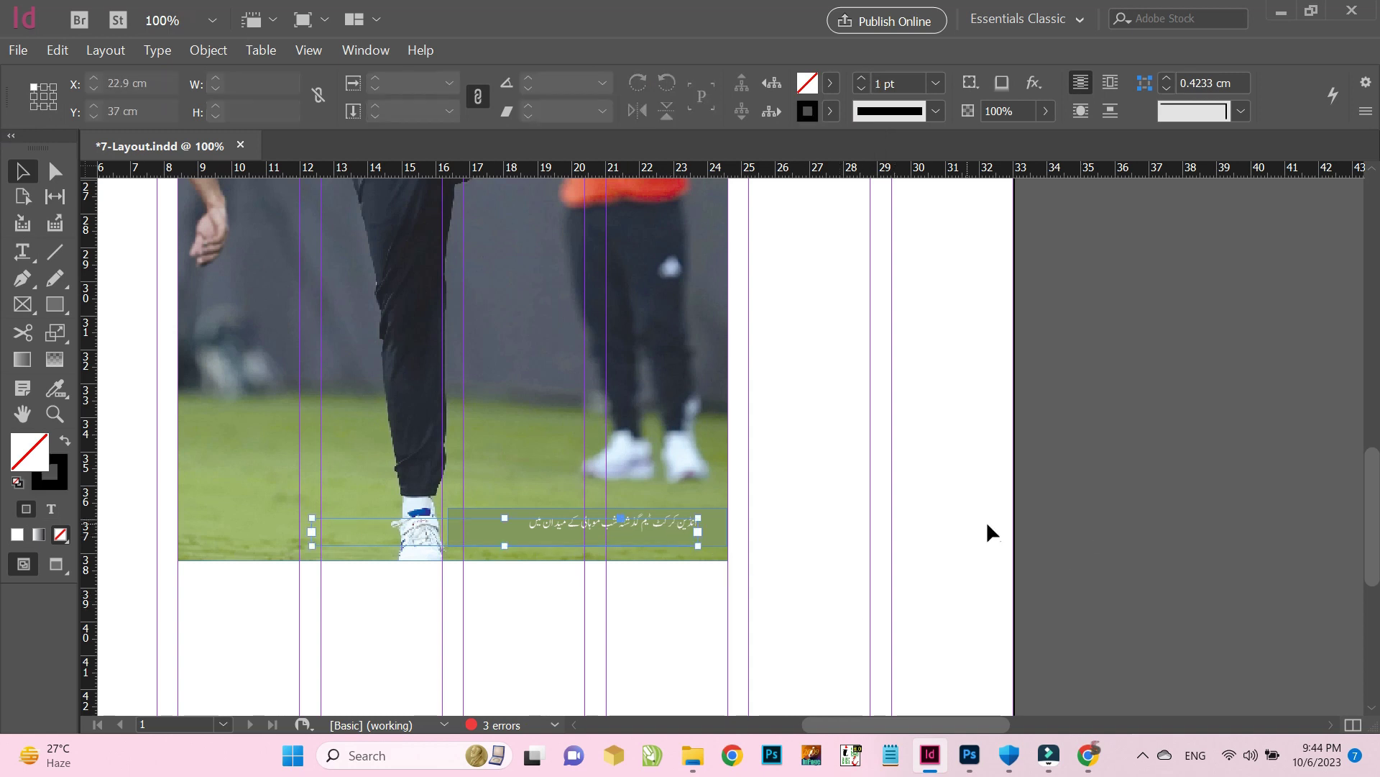
Undo the caption's text colour change and delete the green rectangle behind it
{"action": "key", "text": "ctrl+z"}
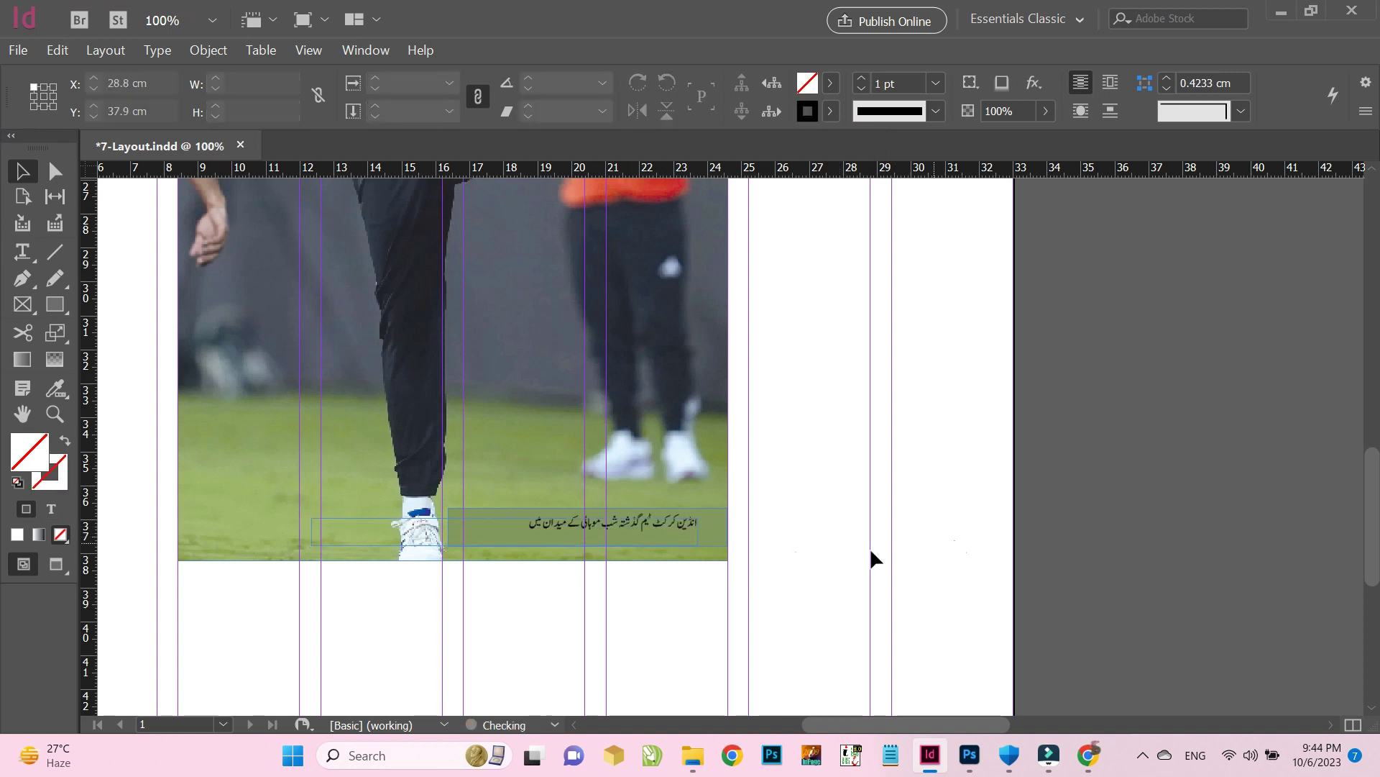
{"action": "left_click", "coordinate": [721, 527]}
{"action": "key", "text": "Delete"}
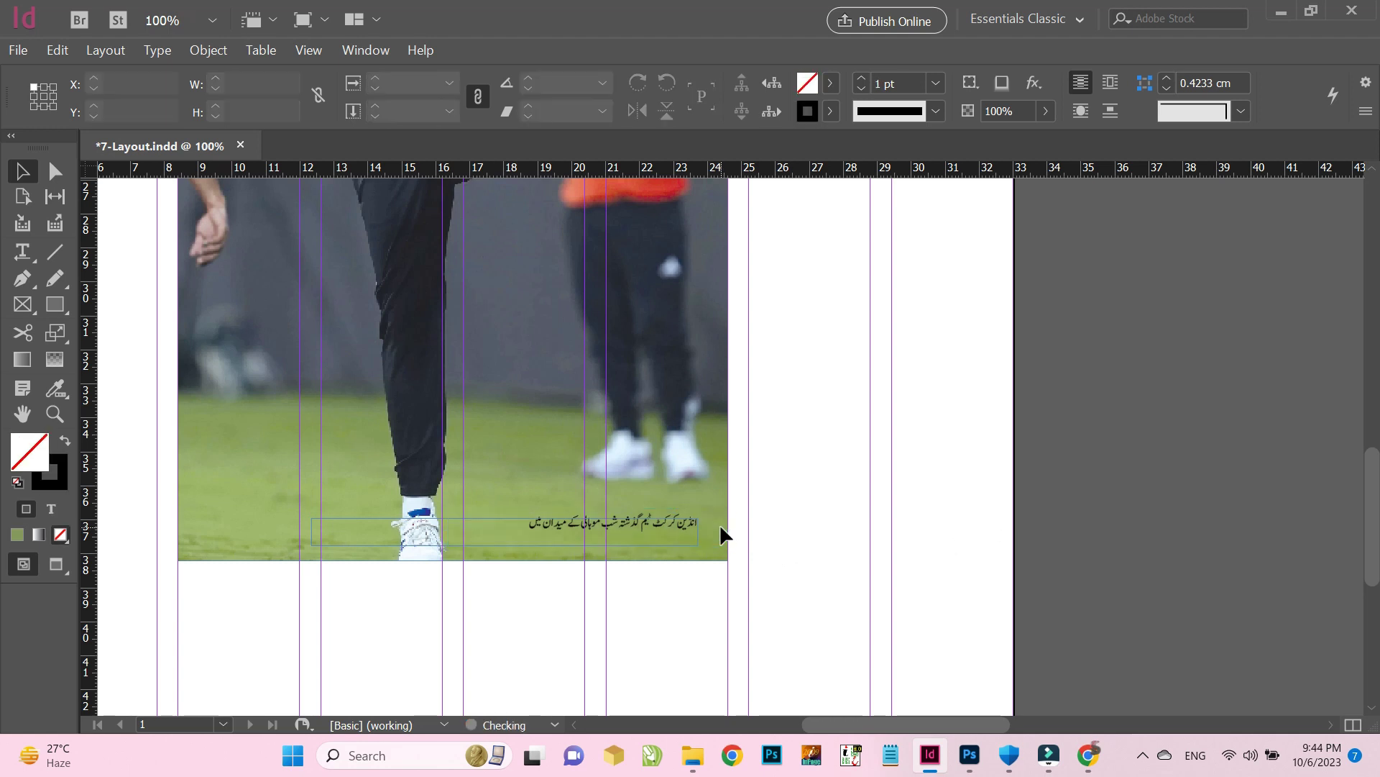
Convert the caption text to outlines and add a Normal-mode drop shadow in [Paper] colour at 100% opacity
{"action": "left_click", "coordinate": [678, 521]}
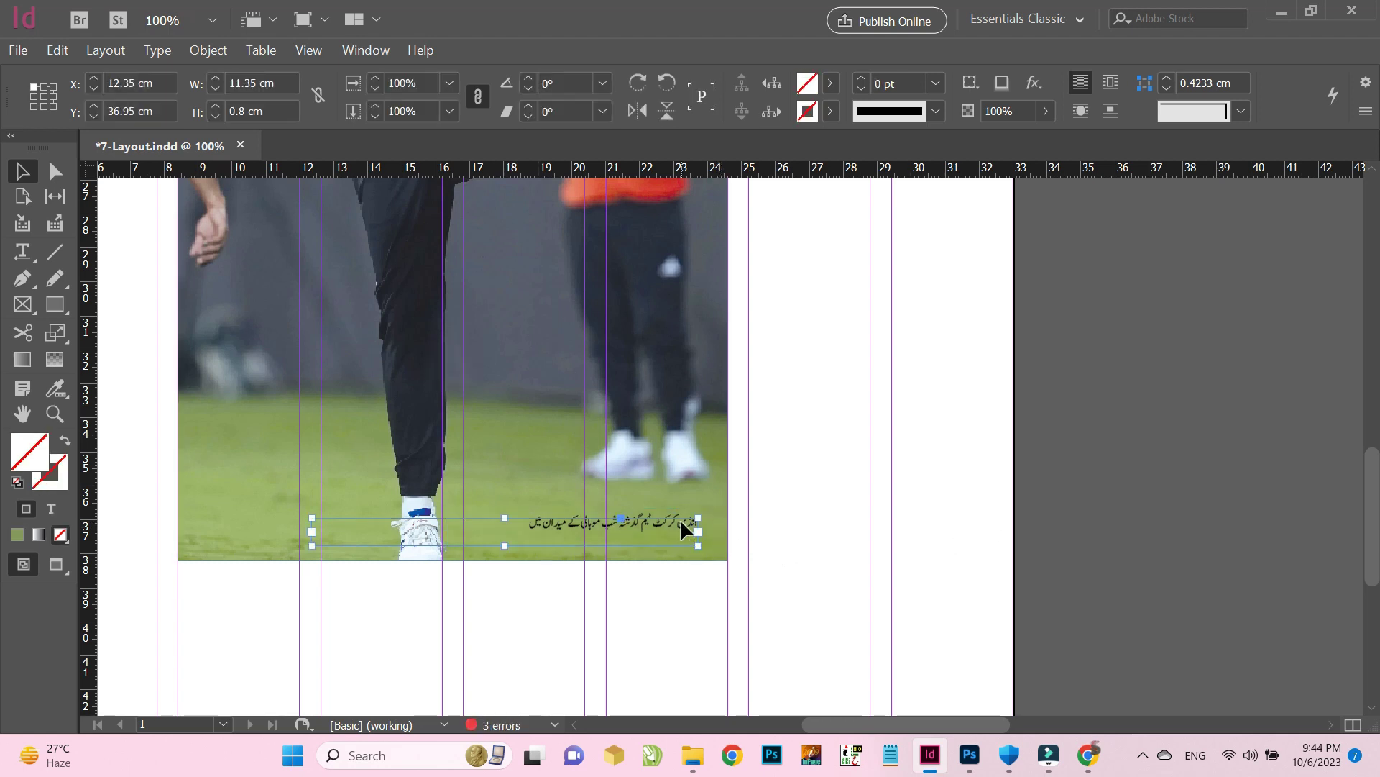
{"action": "key", "text": "ctrl+shift+o"}
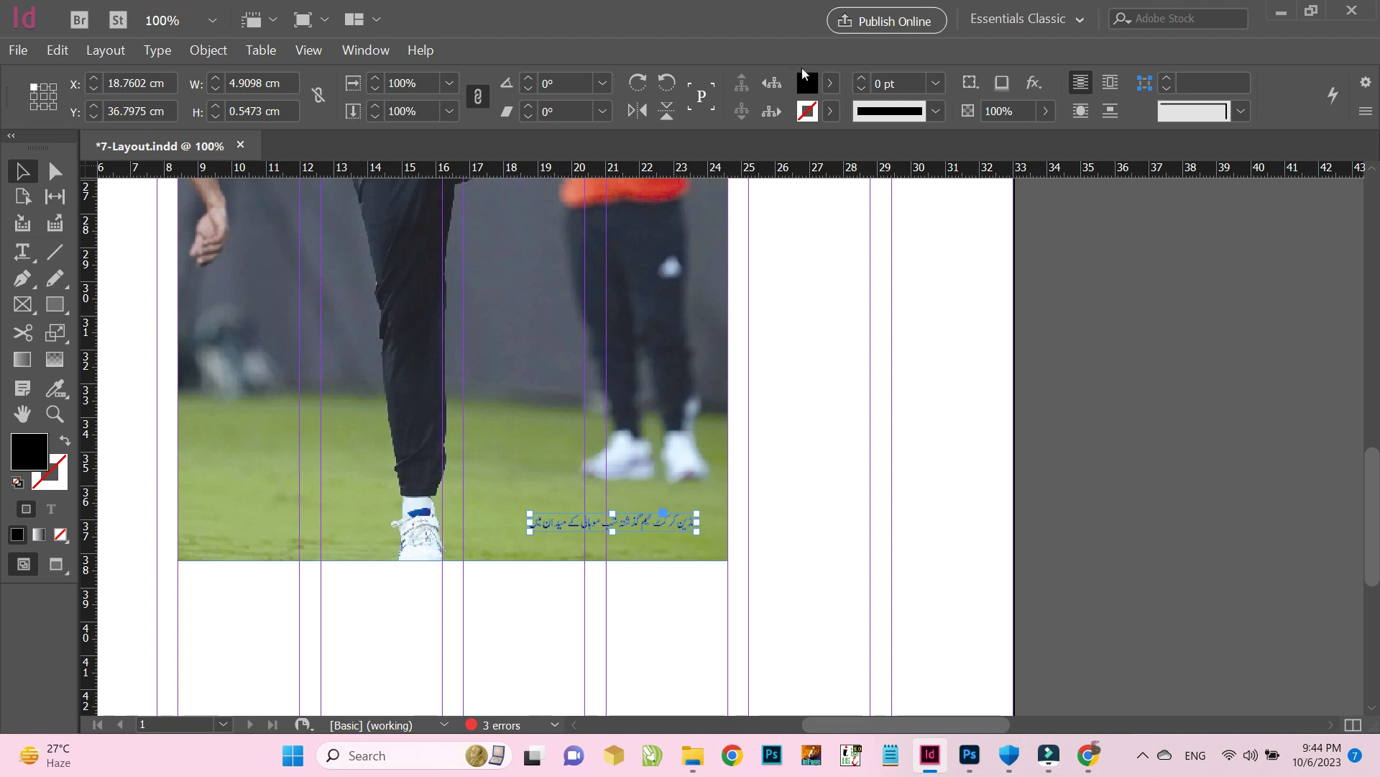
{"action": "left_click", "coordinate": [1033, 83]}
{"action": "left_click", "coordinate": [1104, 108]}
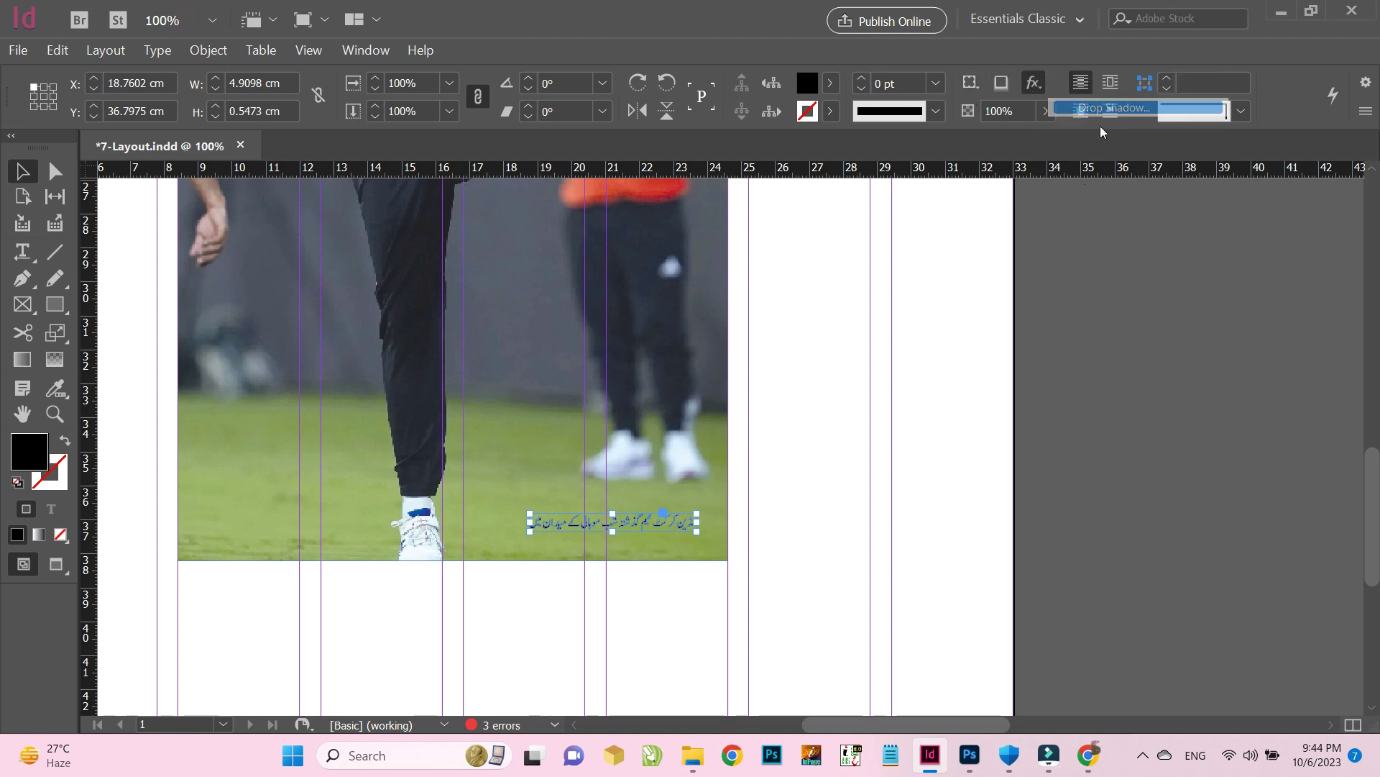
{"action": "left_click", "coordinate": [1139, 234]}
{"action": "left_click", "coordinate": [1141, 257]}
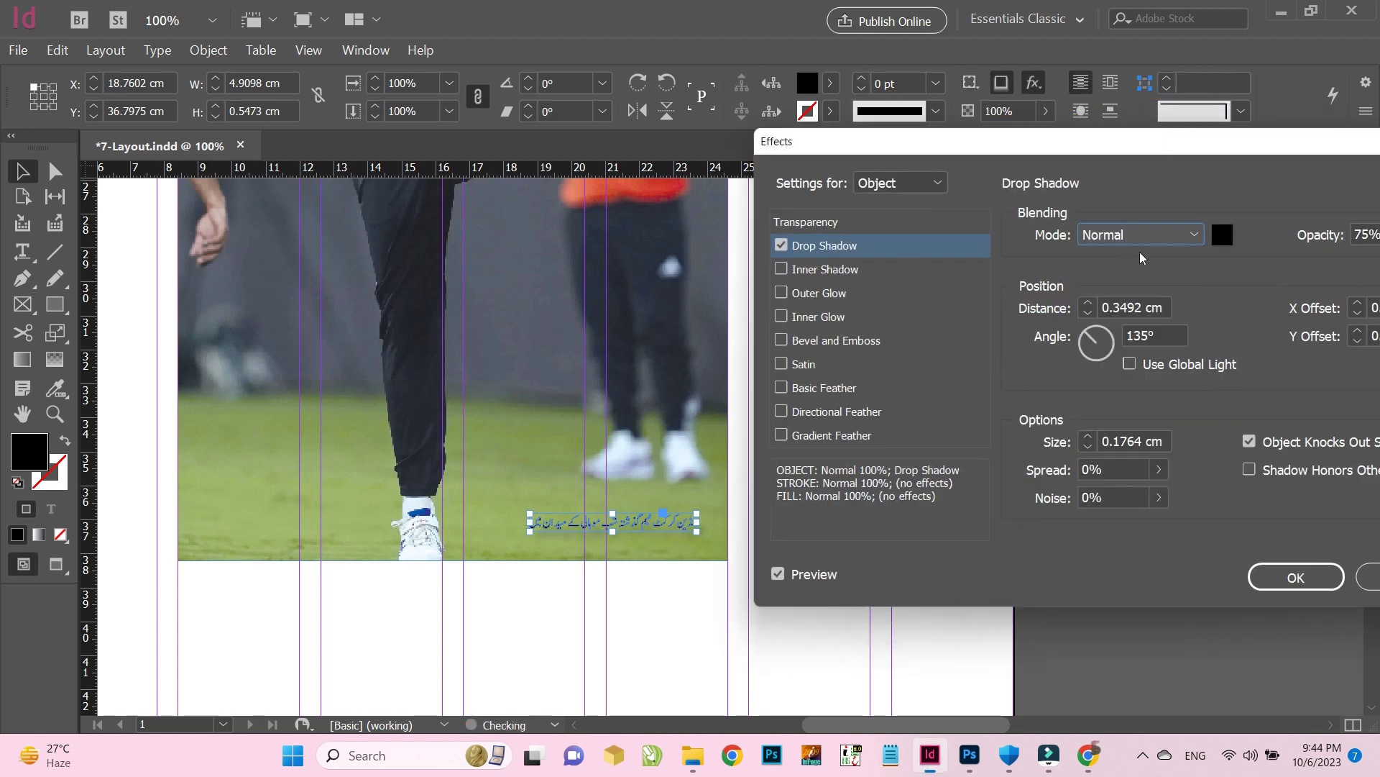
{"action": "left_click", "coordinate": [1359, 234]}
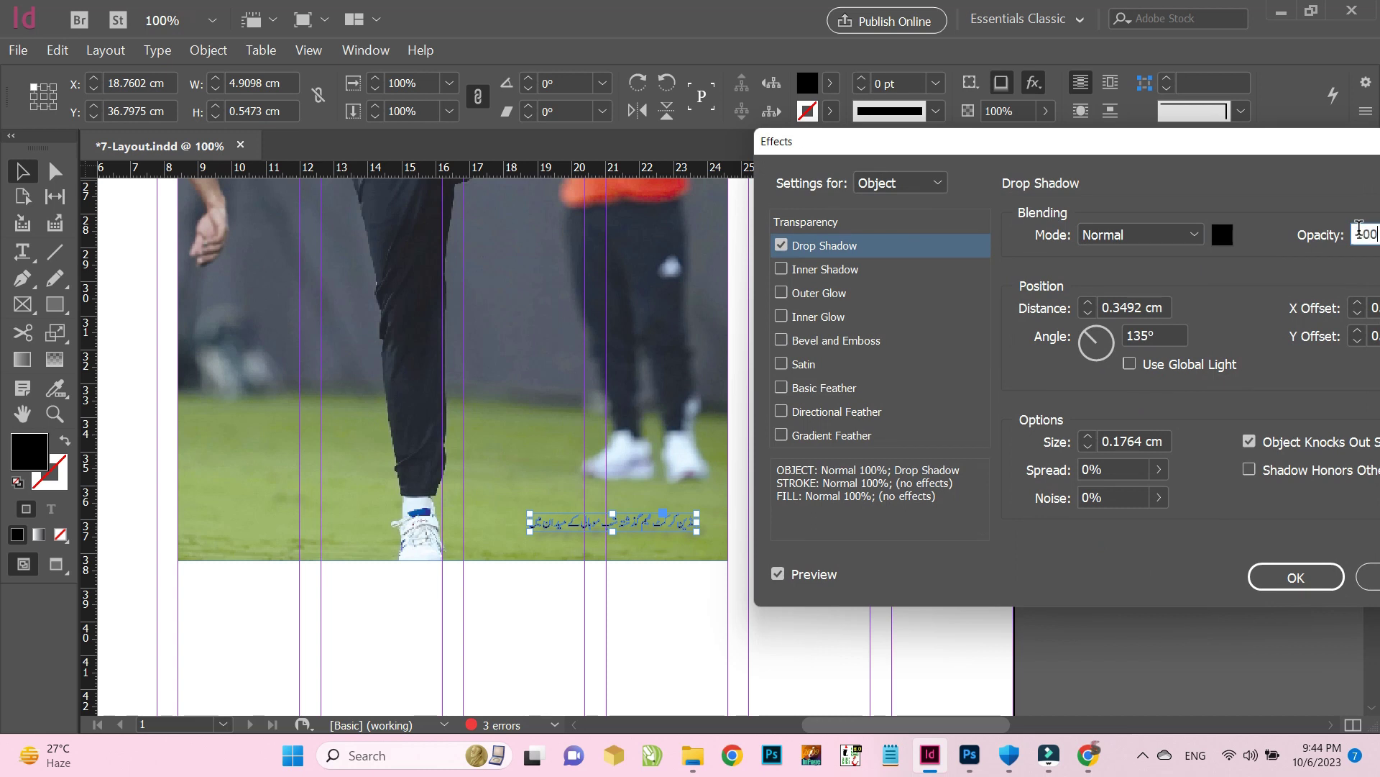
{"action": "left_click", "coordinate": [1222, 234]}
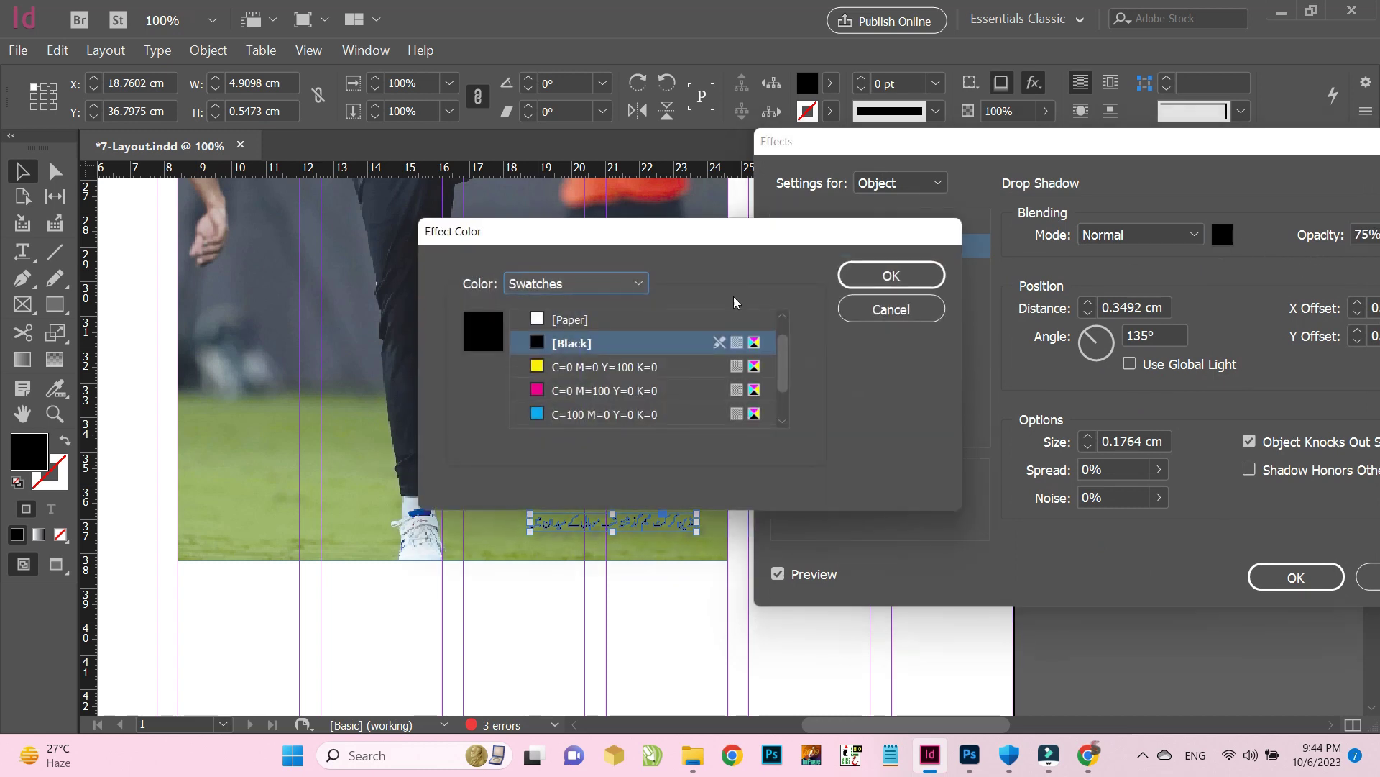
{"action": "left_click", "coordinate": [572, 319]}
{"action": "left_click", "coordinate": [907, 288]}
Set the caption shadow's distance to 0 cm and its size to 3 cm
{"action": "double_click", "coordinate": [1117, 306]}
{"action": "type", "text": "0"}
{"action": "left_click", "coordinate": [1115, 442]}
{"action": "double_click", "coordinate": [1120, 441]}
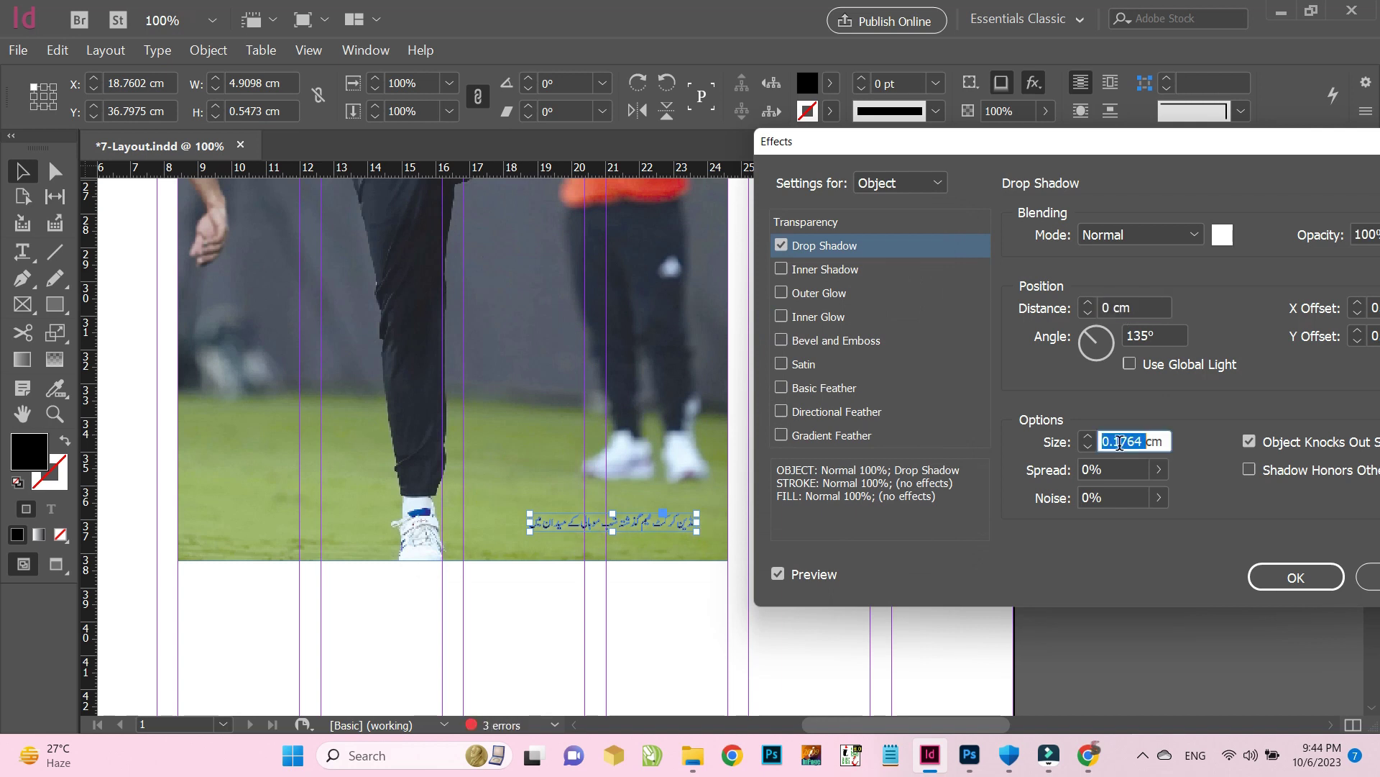
{"action": "type", "text": "3"}
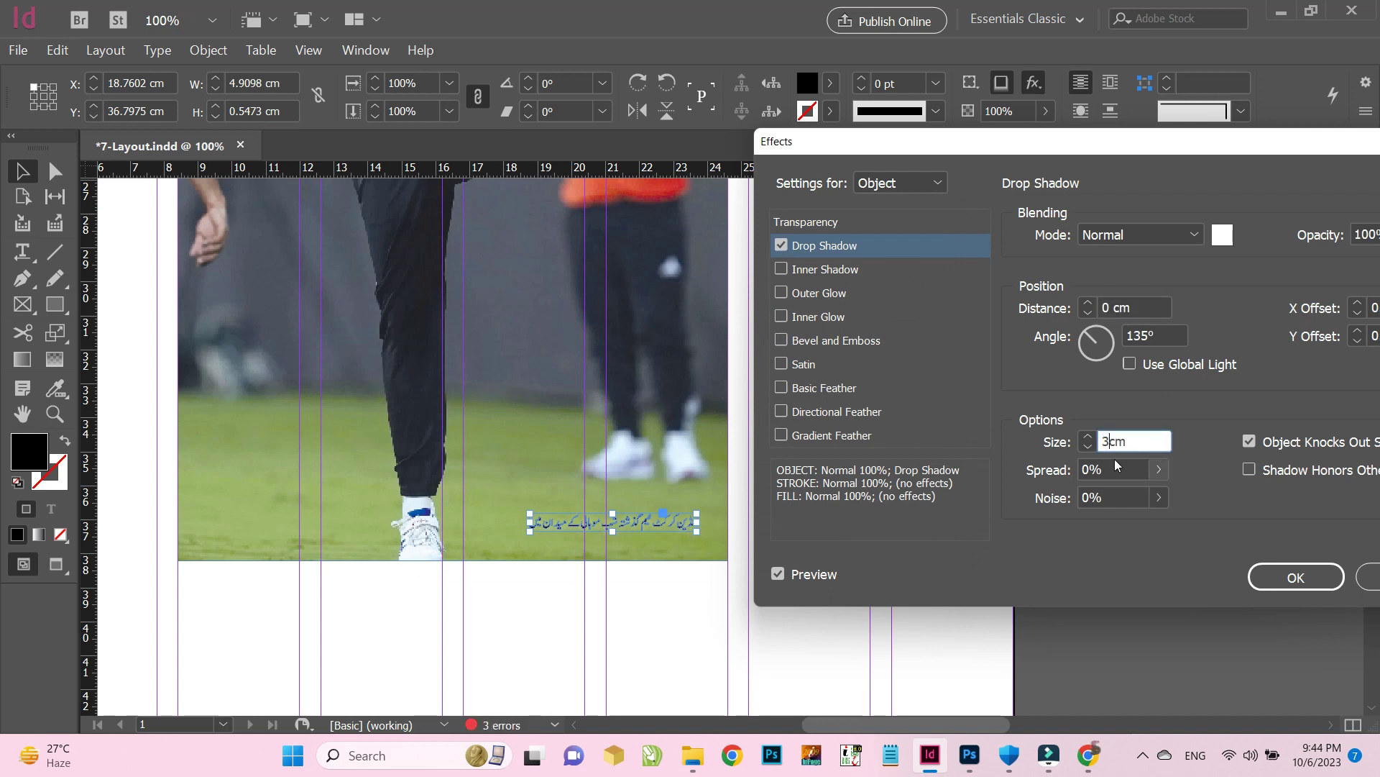
{"action": "left_click", "coordinate": [1112, 461]}
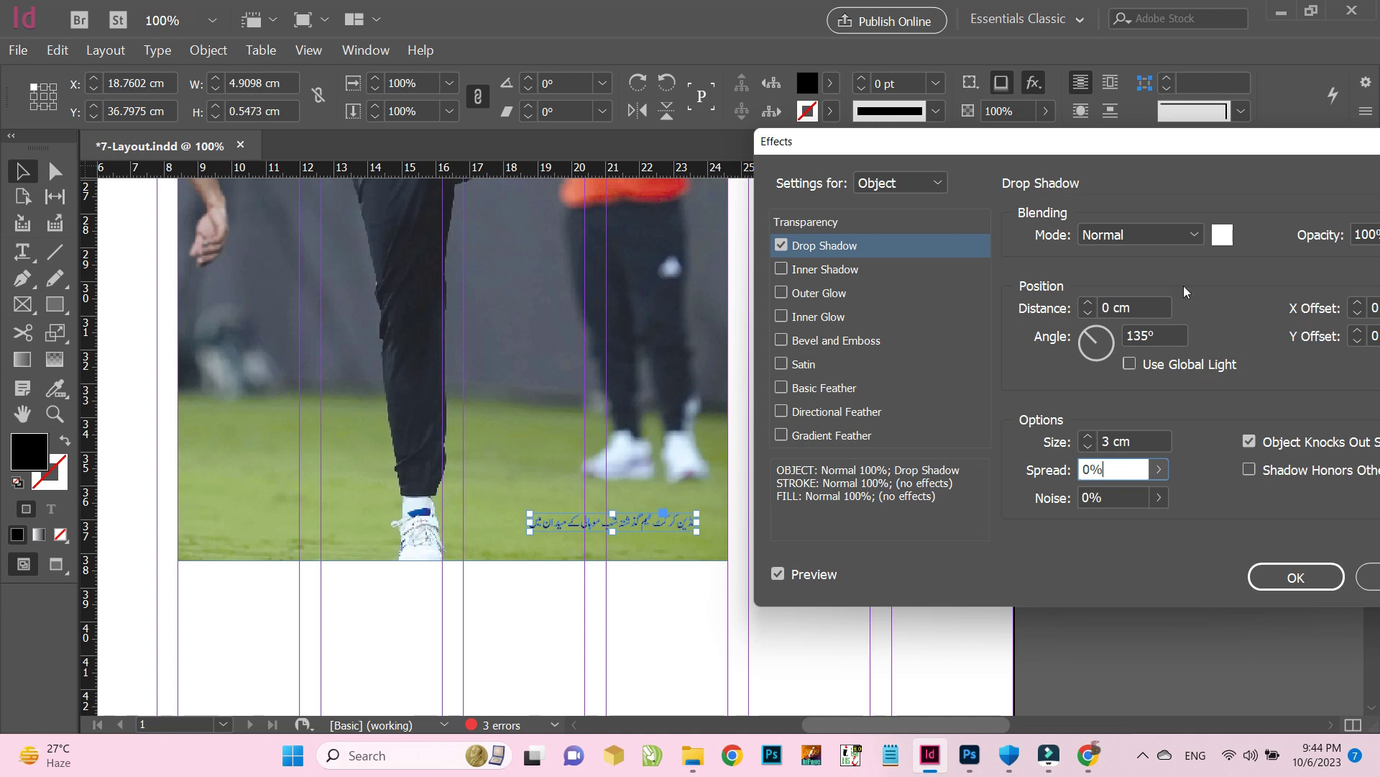
Try a 33% spread on the caption's shadow, and settle on 23%
{"action": "left_click_drag", "start_coordinate": [1117, 471], "coordinate": [1038, 472]}
{"action": "type", "text": "3"}
{"action": "left_click", "coordinate": [1134, 440]}
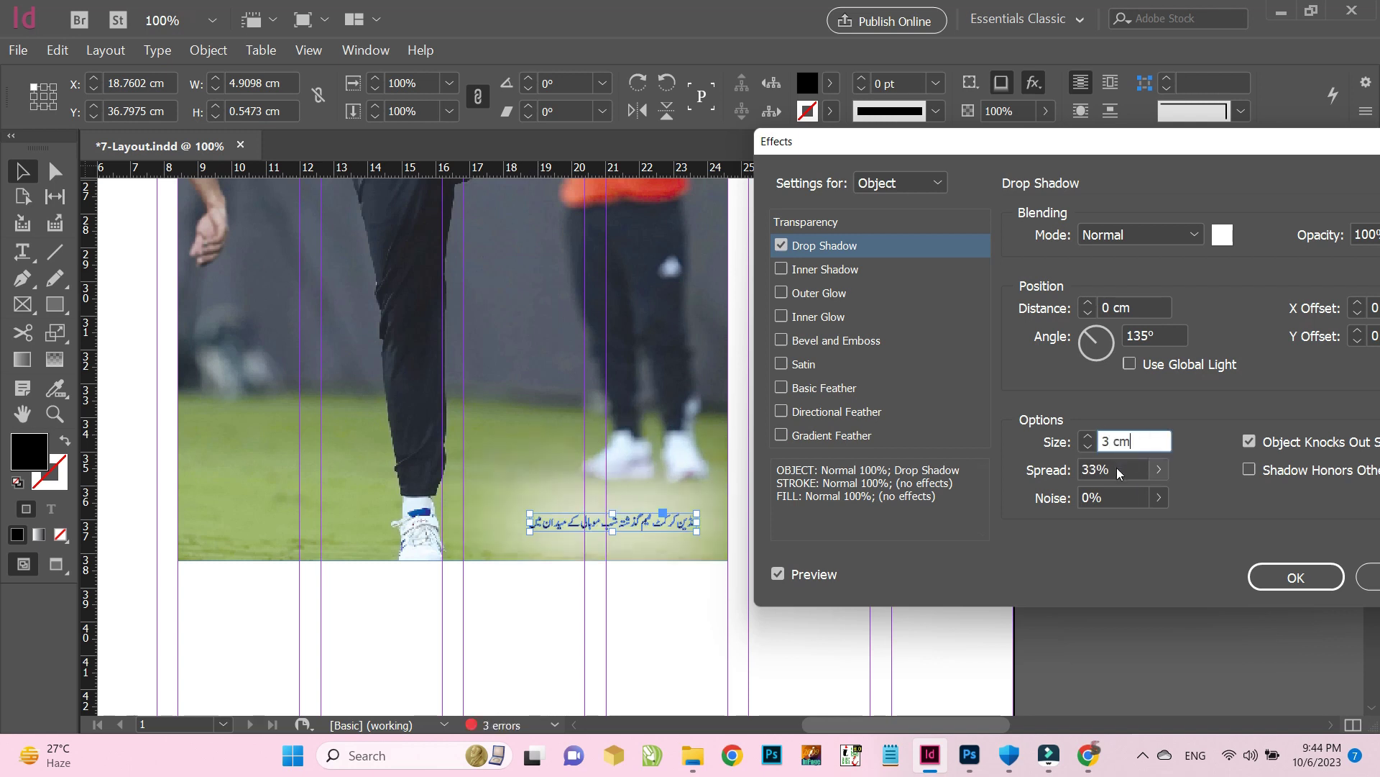
{"action": "double_click", "coordinate": [1118, 470]}
{"action": "type", "text": "23"}
{"action": "left_click", "coordinate": [1150, 440]}
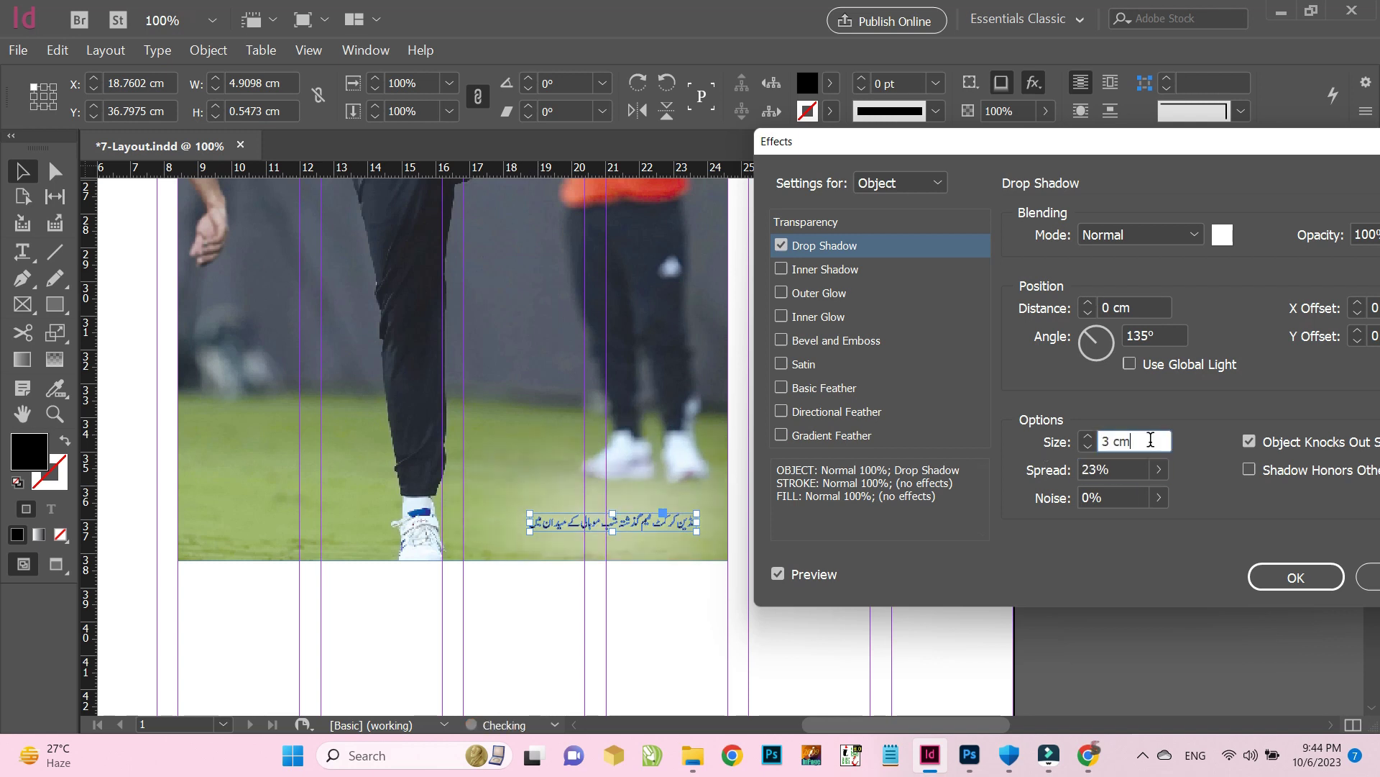
Set the caption shadow's size to 1 cm, apply the effect and deselect the caption
{"action": "key", "text": "BackSpace"}
{"action": "key", "text": "BackSpace"}
{"action": "key", "text": "BackSpace"}
{"action": "key", "text": "BackSpace"}
{"action": "type", "text": "1"}
{"action": "left_click", "coordinate": [1108, 466]}
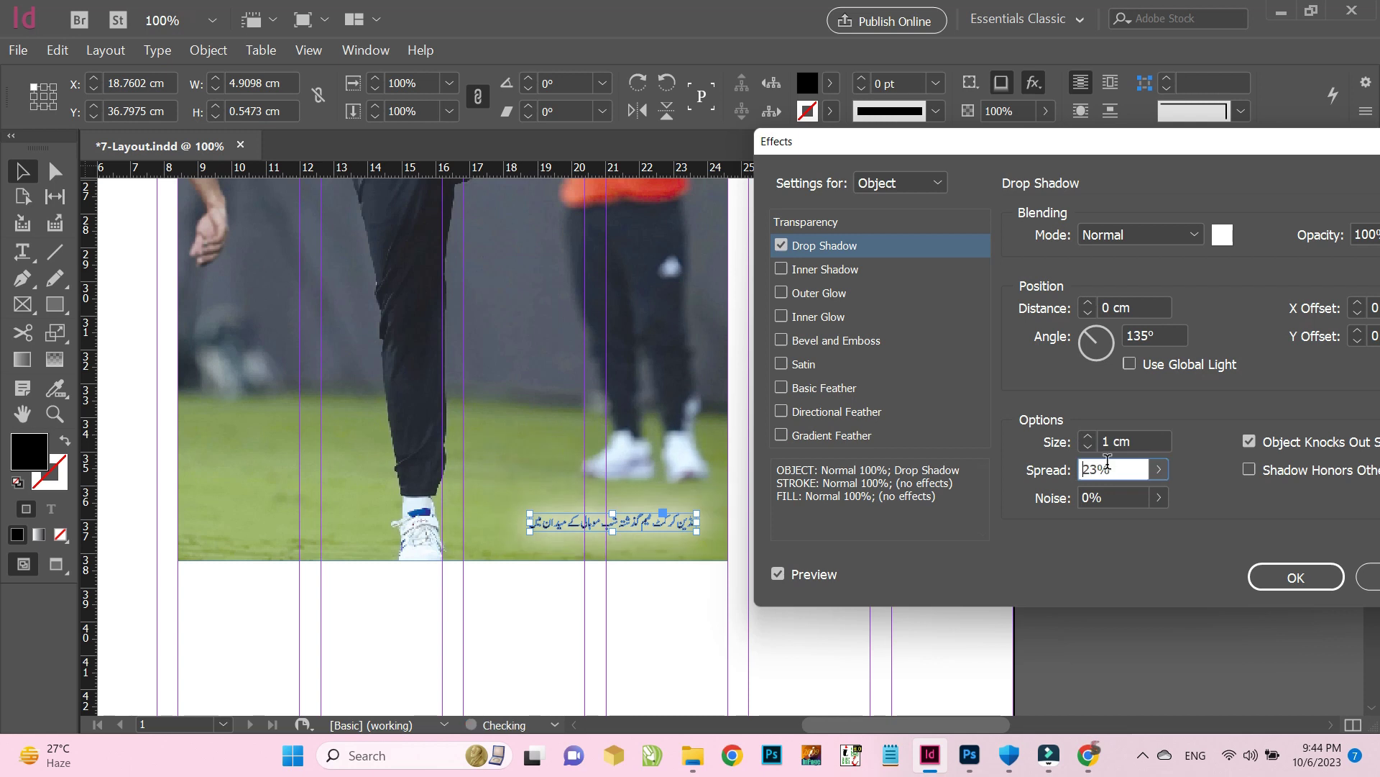
{"action": "left_click", "coordinate": [1298, 580]}
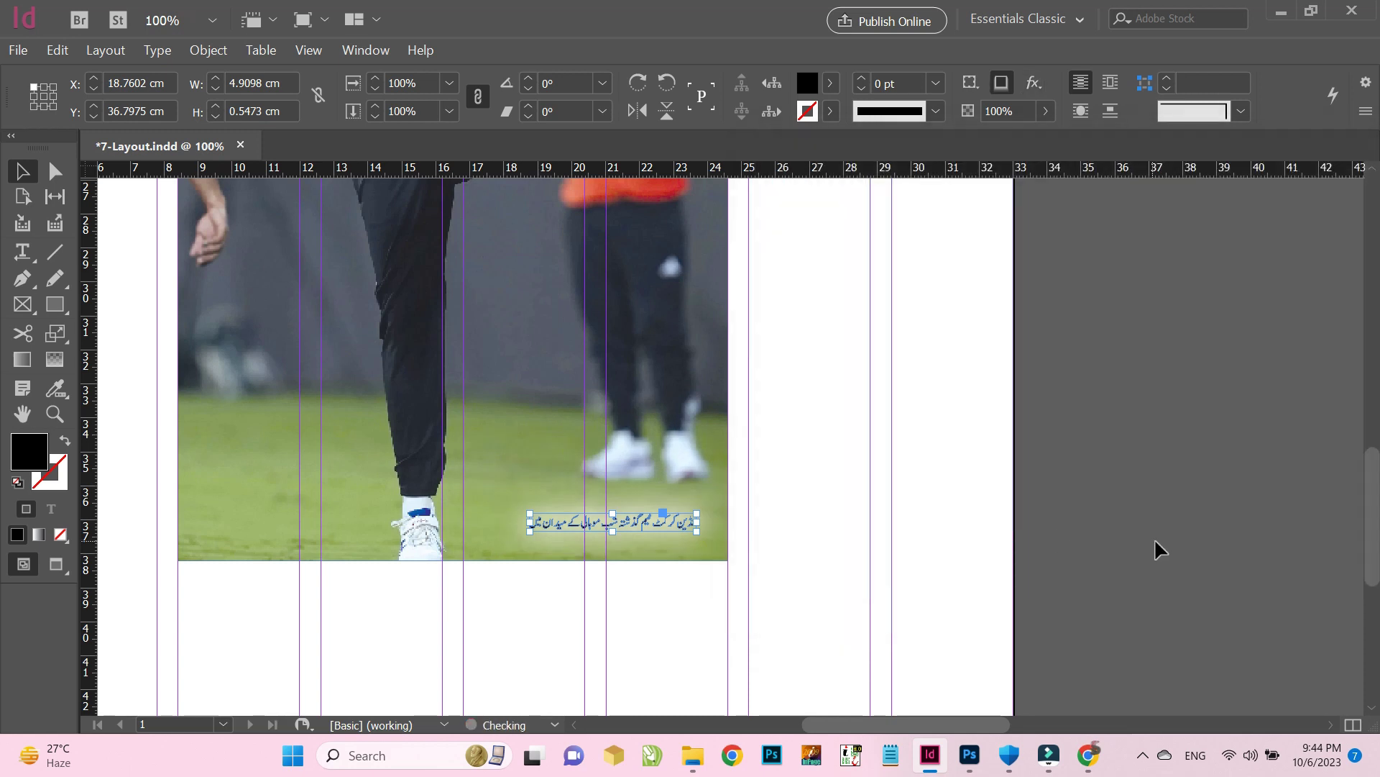
{"action": "left_click", "coordinate": [1156, 549]}
{"action": "left_click", "coordinate": [797, 522]}
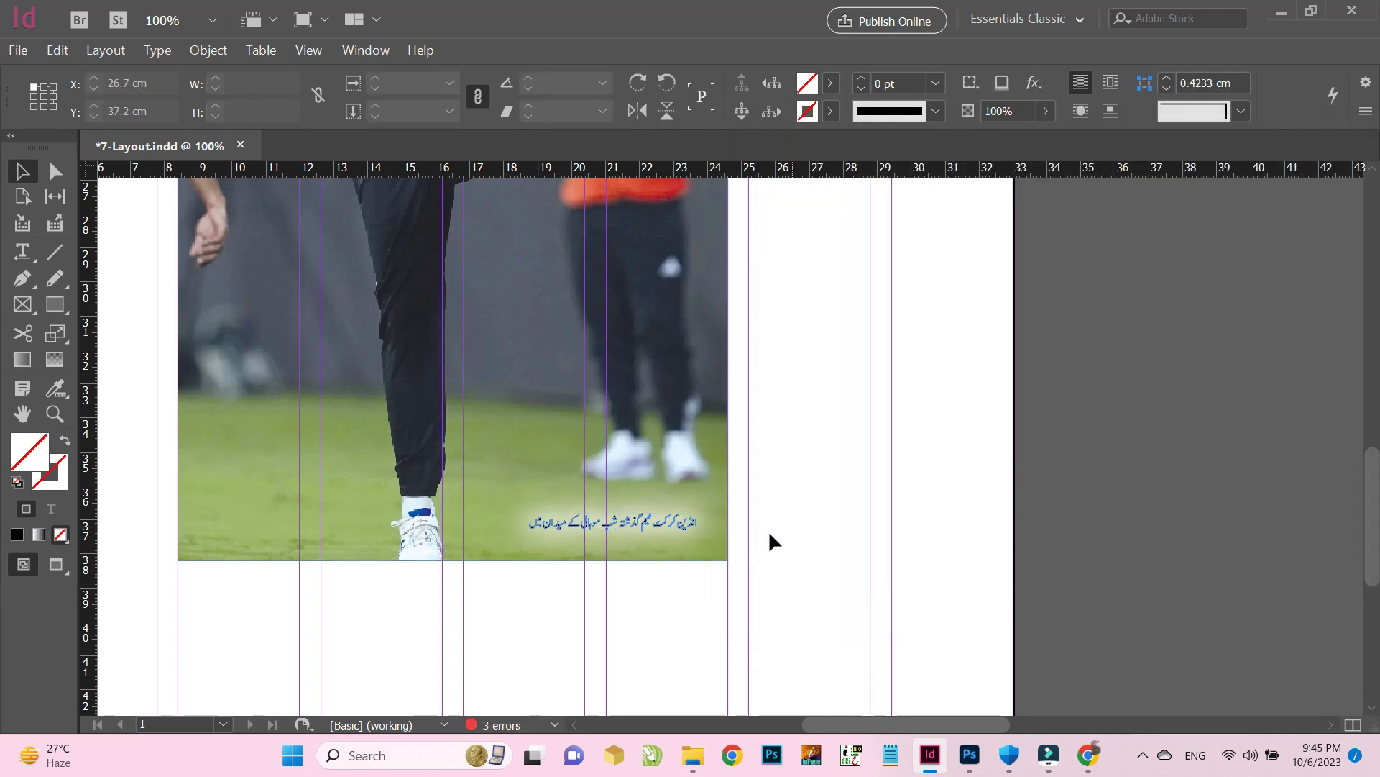
Save the layout document
{"action": "scroll", "coordinate": [541, 516], "scroll_direction": "down", "scroll_amount": 2}
{"action": "scroll", "coordinate": [634, 512], "scroll_direction": "up", "scroll_amount": 2}
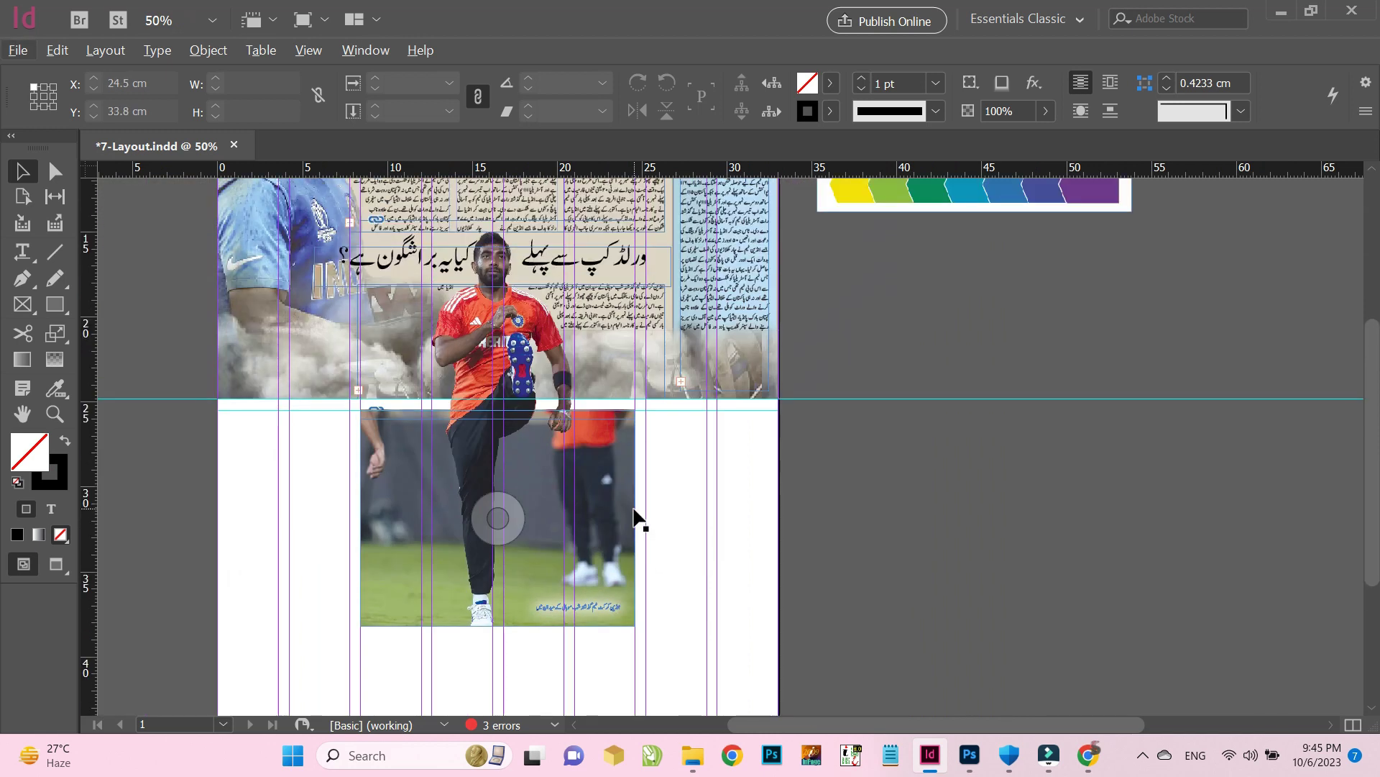
{"action": "scroll", "coordinate": [616, 474], "scroll_direction": "down", "scroll_amount": 2}
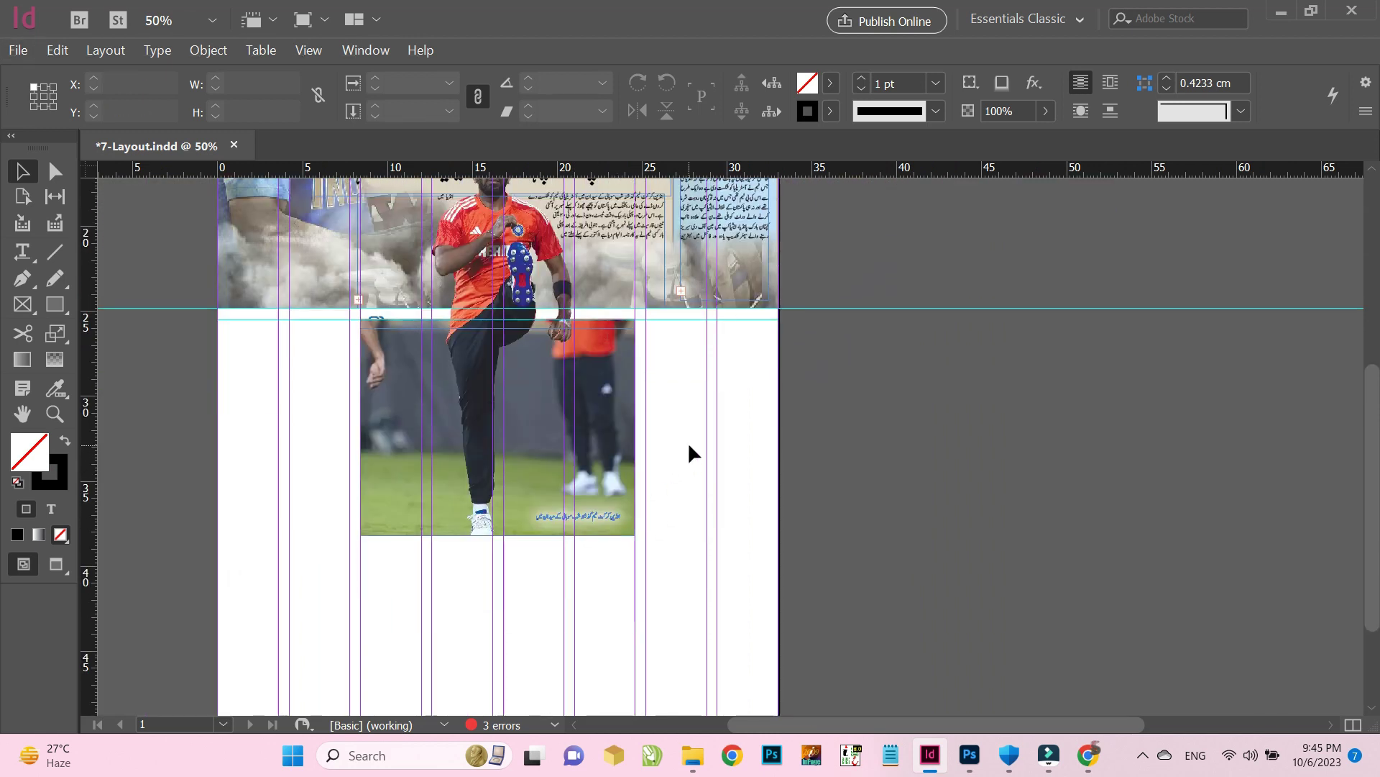
{"action": "scroll", "coordinate": [298, 386], "scroll_direction": "down", "scroll_amount": 3}
{"action": "key", "text": "ctrl+s"}
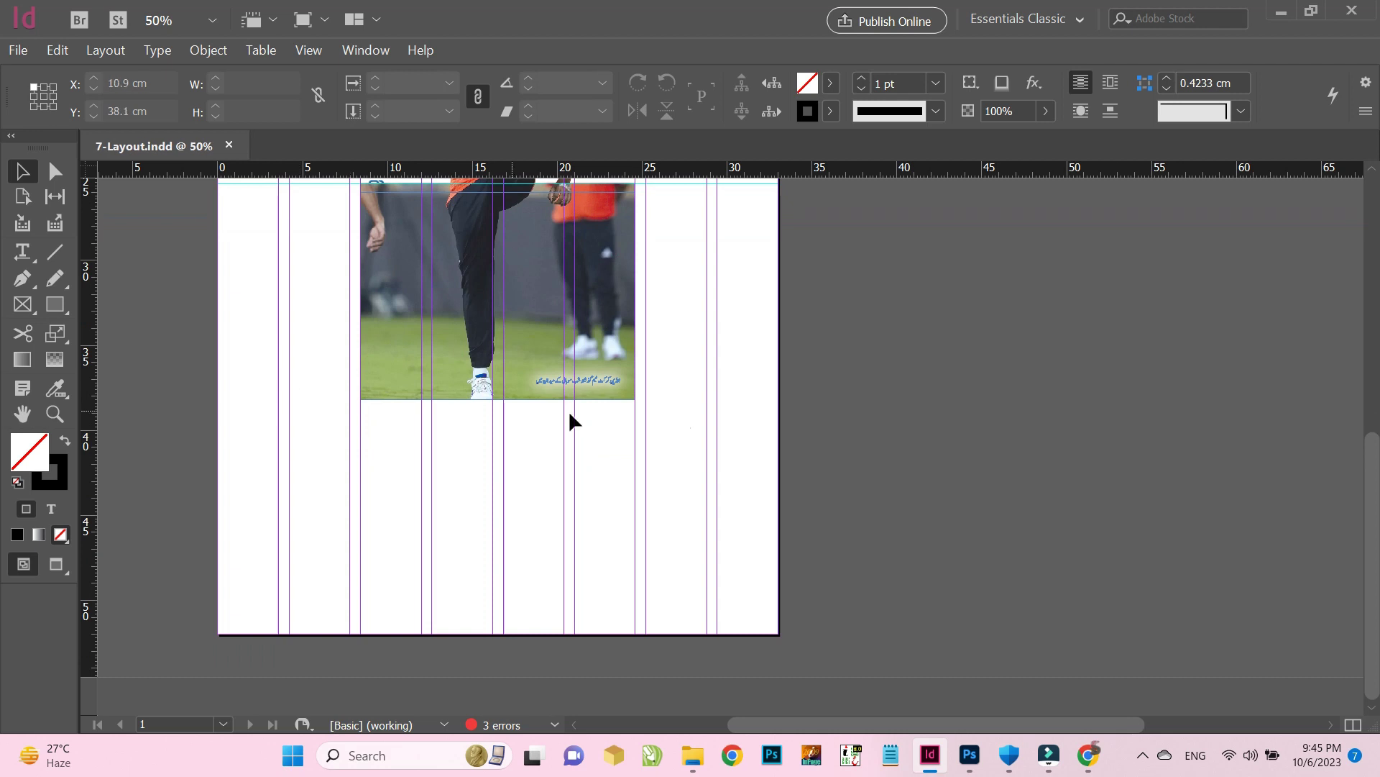
Draw one rectangle on each side of the cricket photo, each about 7.78 cm wide and 12.6 cm high
{"action": "scroll", "coordinate": [647, 428], "scroll_direction": "up", "scroll_amount": 1}
{"action": "left_click", "coordinate": [53, 305]}
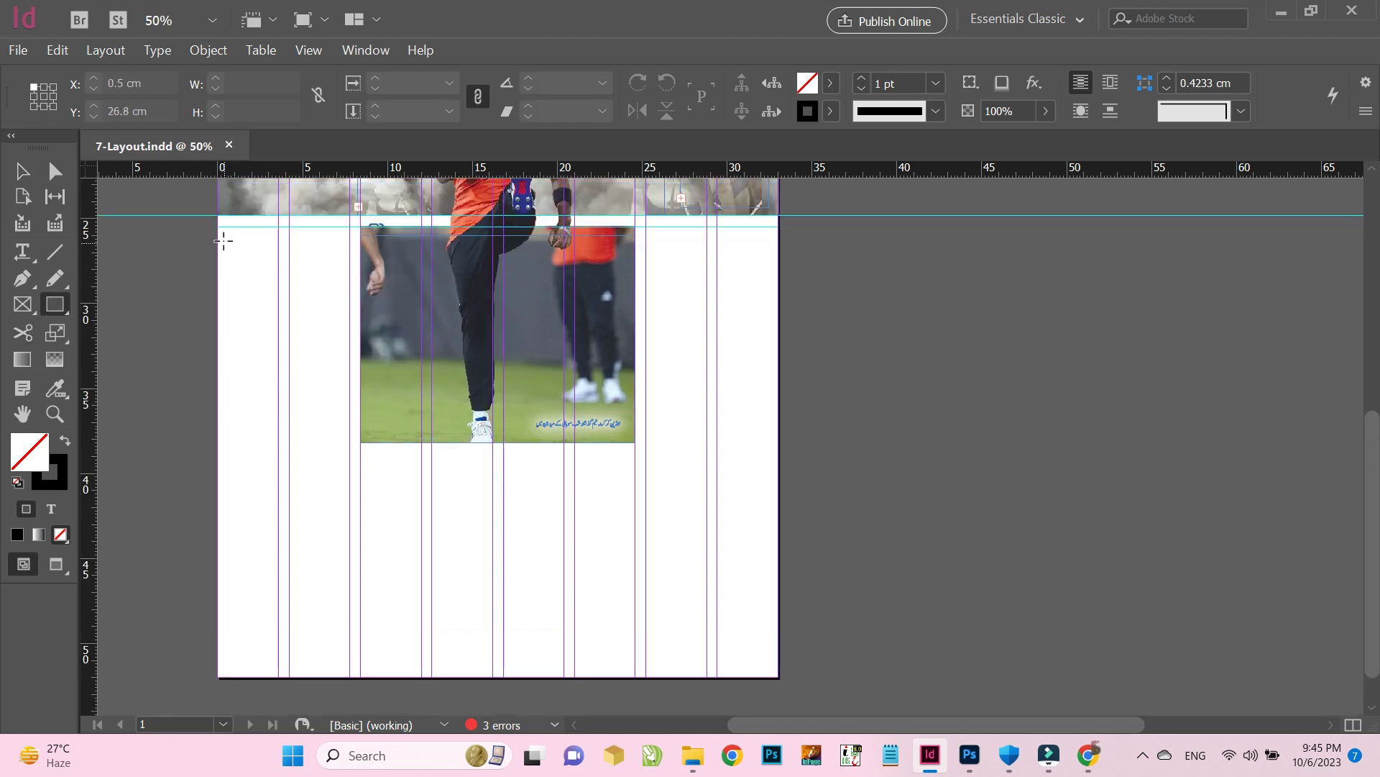
{"action": "left_click_drag", "start_coordinate": [219, 227], "coordinate": [759, 456]}
{"action": "left_click", "coordinate": [22, 170]}
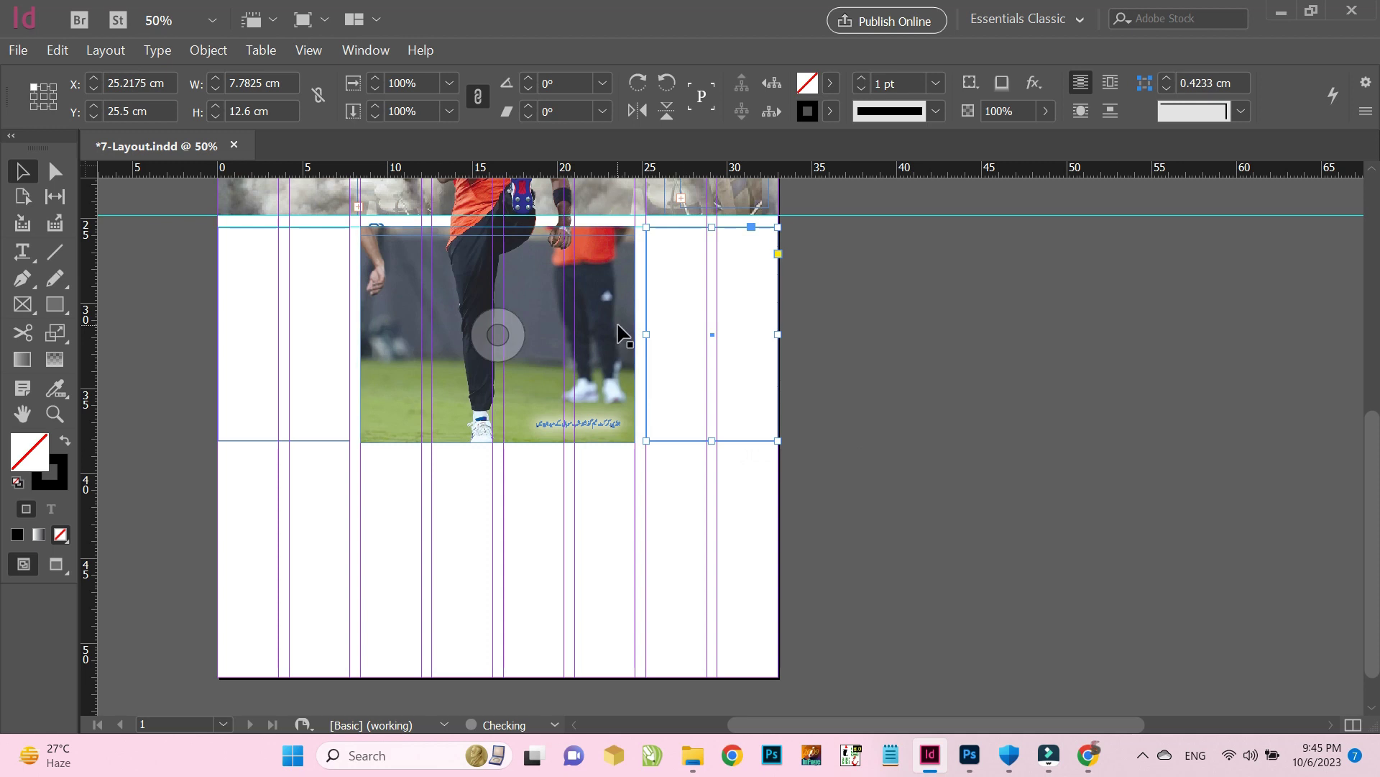
Try a 4 pt stroke on the rectangle right of the photo, and settle on 7 pt
{"action": "left_click", "coordinate": [936, 84]}
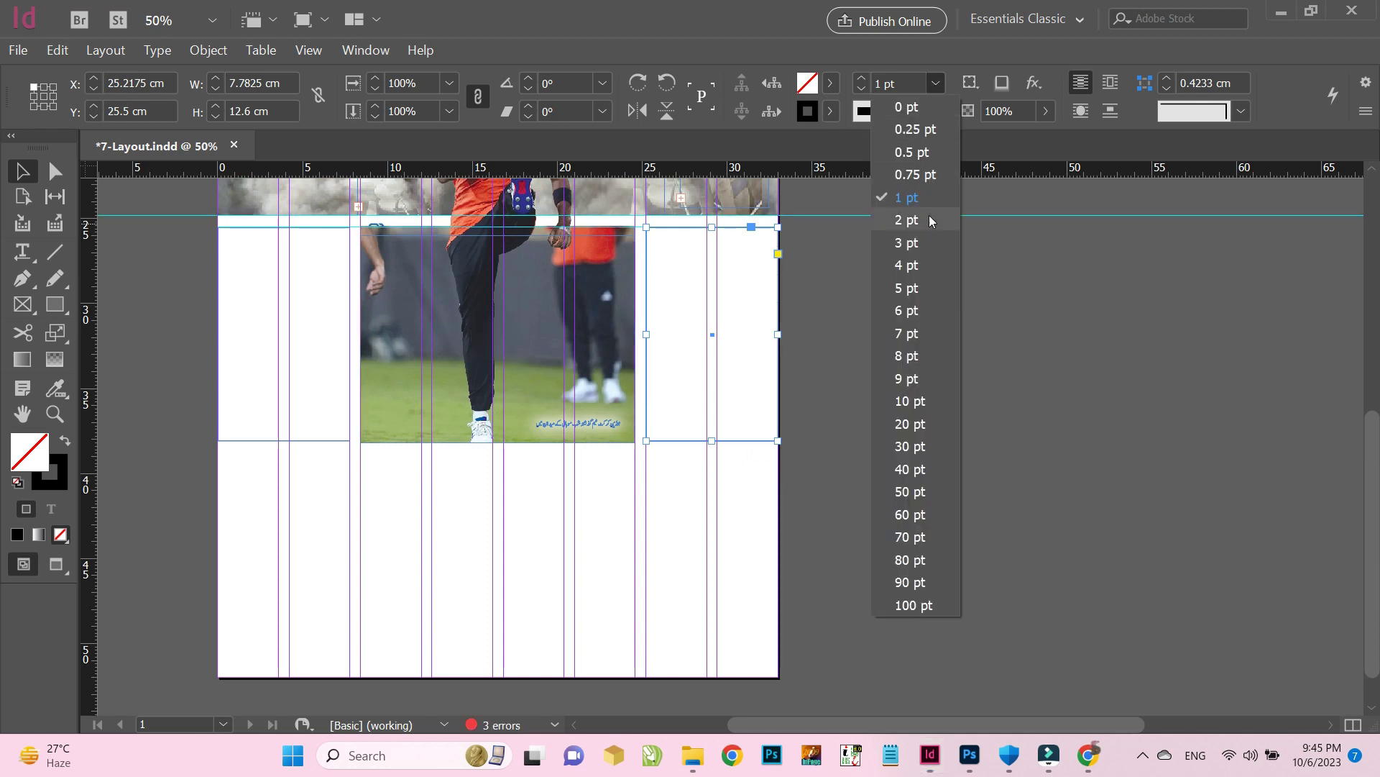
{"action": "left_click", "coordinate": [907, 264]}
{"action": "left_click", "coordinate": [935, 84]}
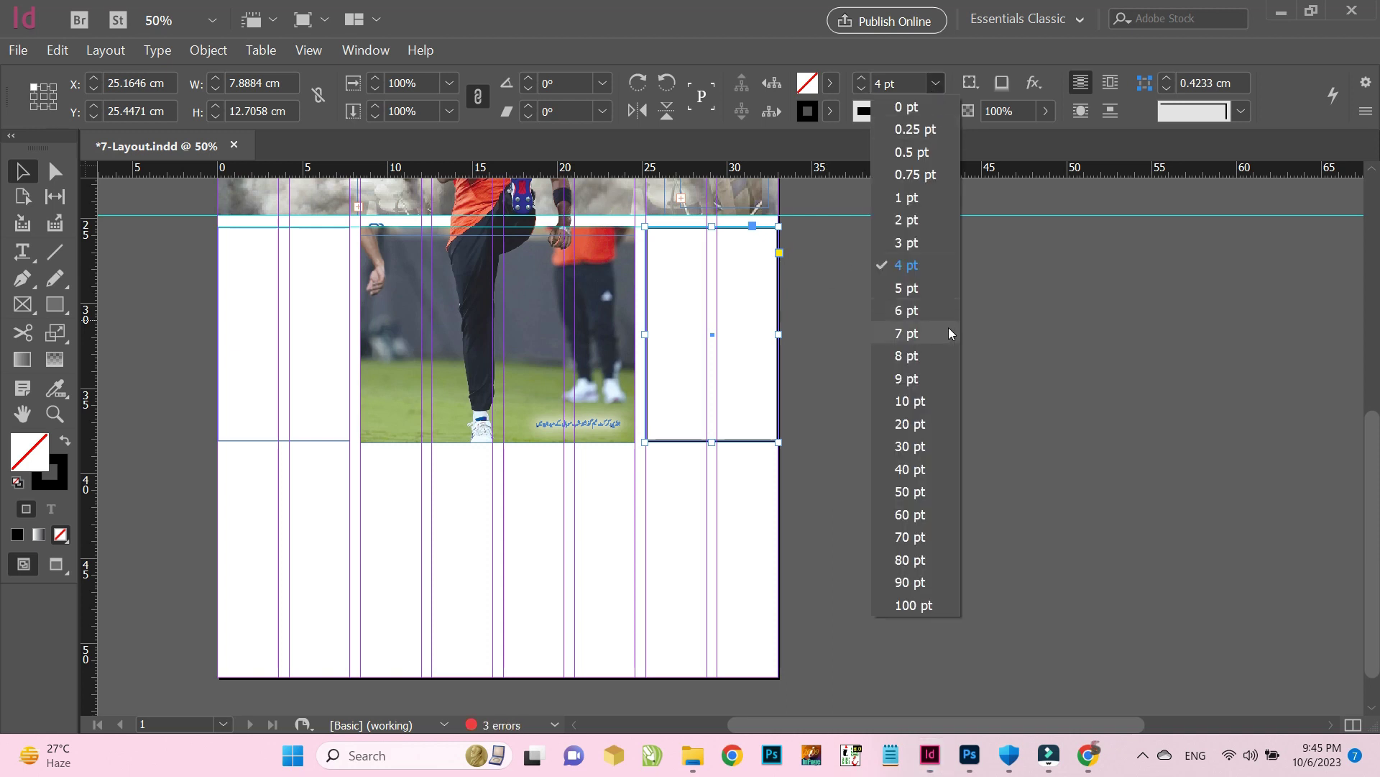
{"action": "left_click", "coordinate": [919, 334]}
Colour the right rectangle's stroke with a red sampled from the player's shirt
{"action": "left_click", "coordinate": [830, 113]}
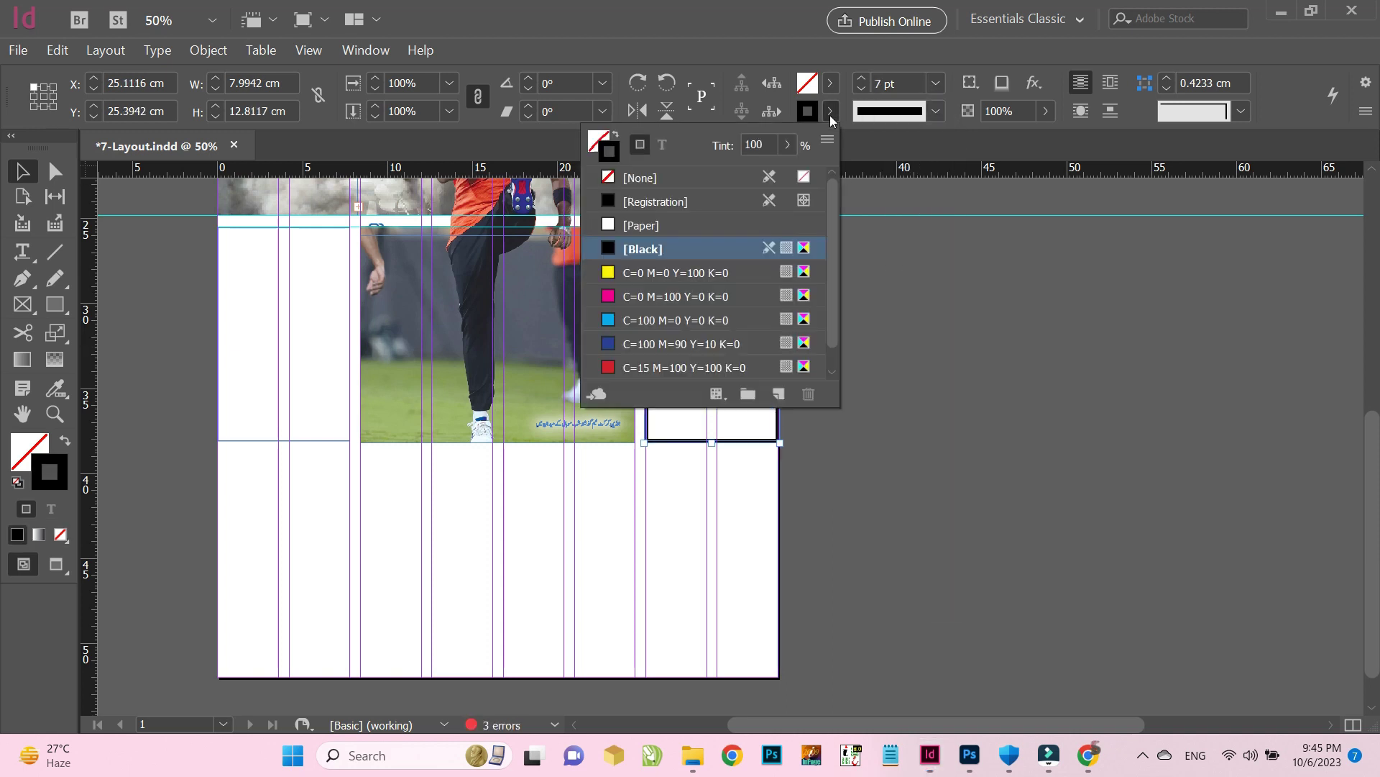
{"action": "double_click", "coordinate": [59, 489]}
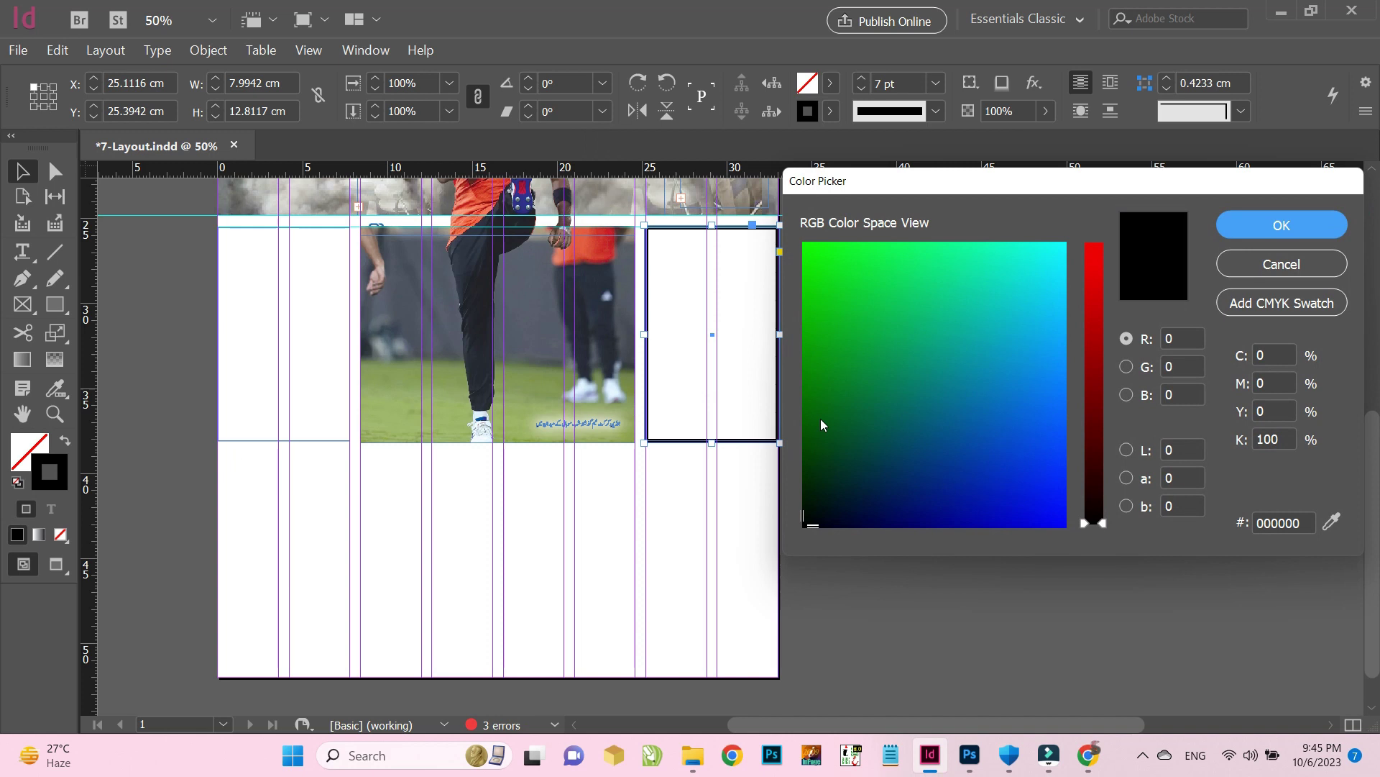
{"action": "left_click_drag", "start_coordinate": [1331, 523], "coordinate": [471, 202]}
{"action": "left_click", "coordinate": [1300, 225]}
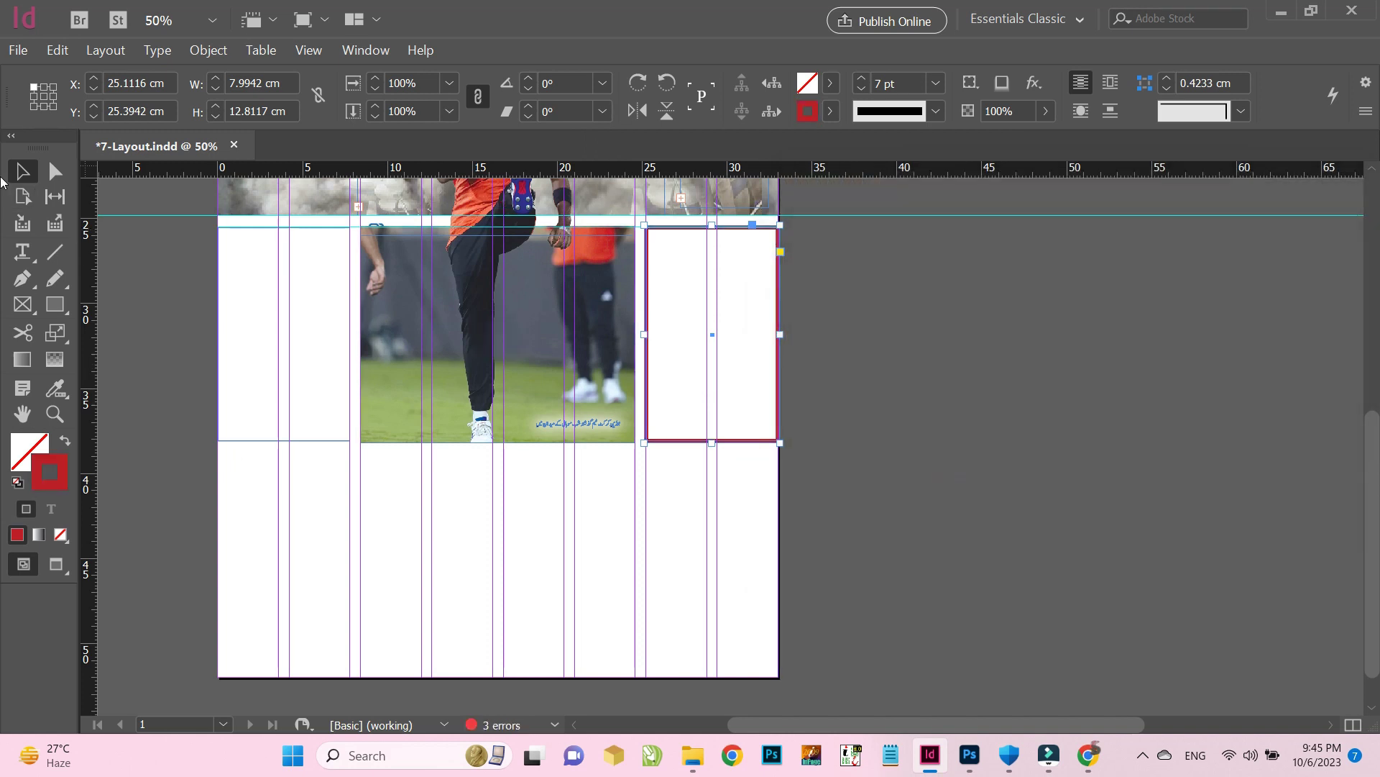
Try an 8 pt stroke on the rectangle left of the photo, compare it with the right one, and settle on 7 pt
{"action": "left_click", "coordinate": [277, 432]}
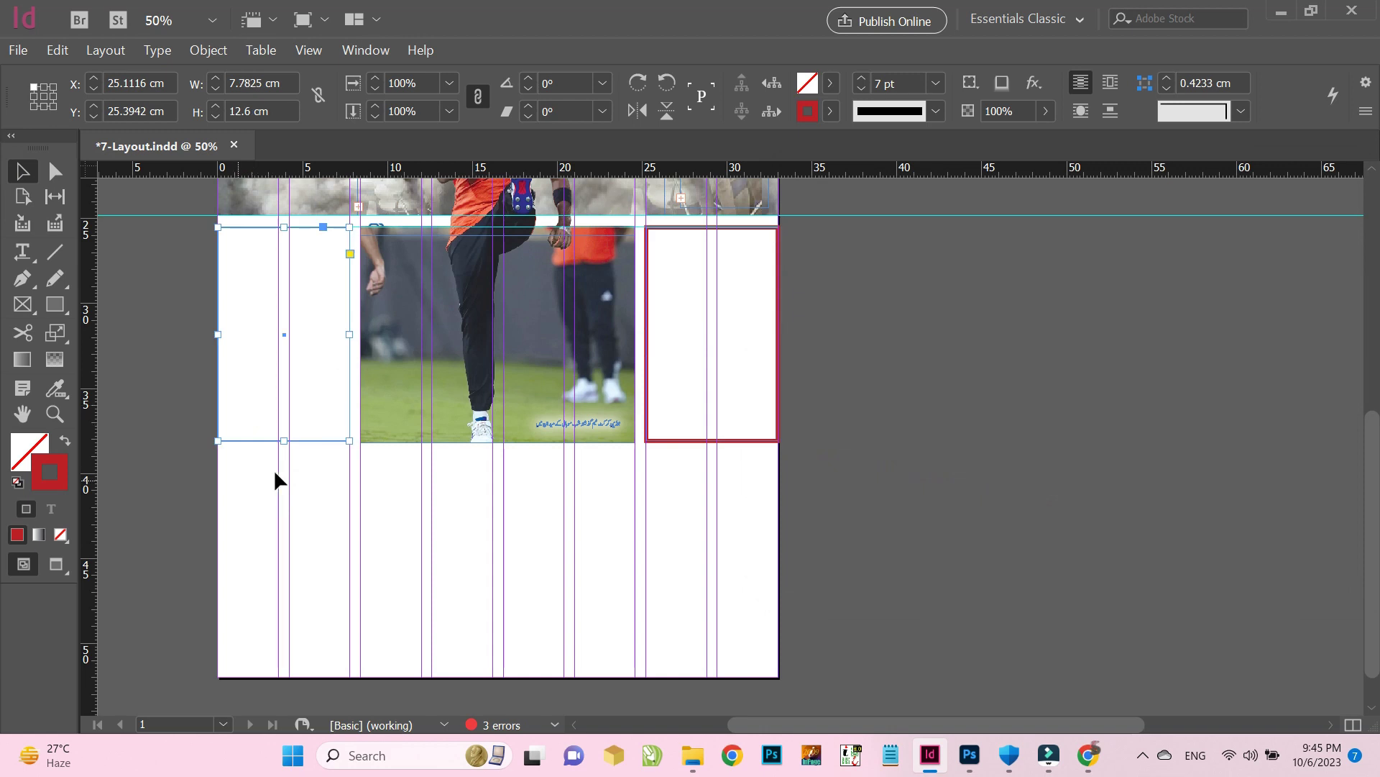
{"action": "left_click", "coordinate": [935, 83]}
{"action": "left_click", "coordinate": [908, 356]}
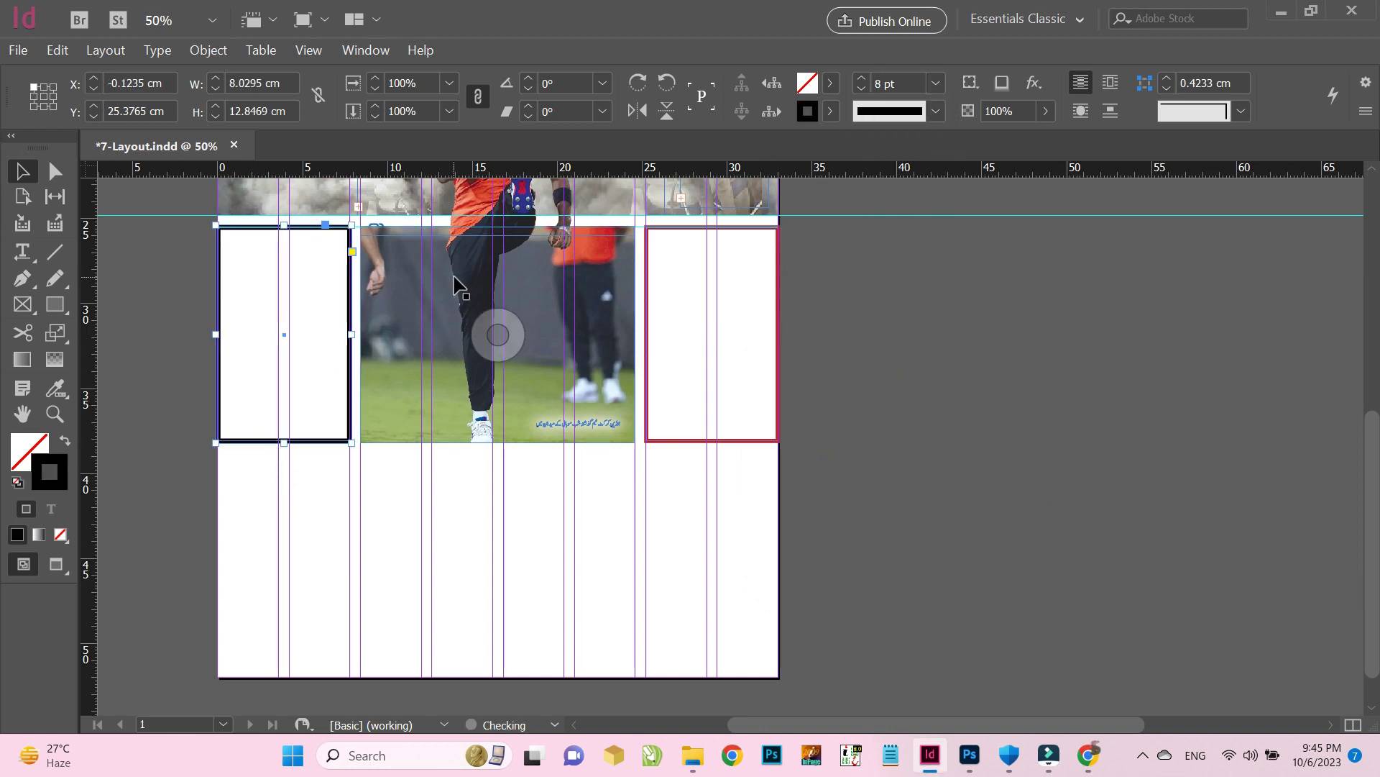
{"action": "left_click", "coordinate": [702, 450]}
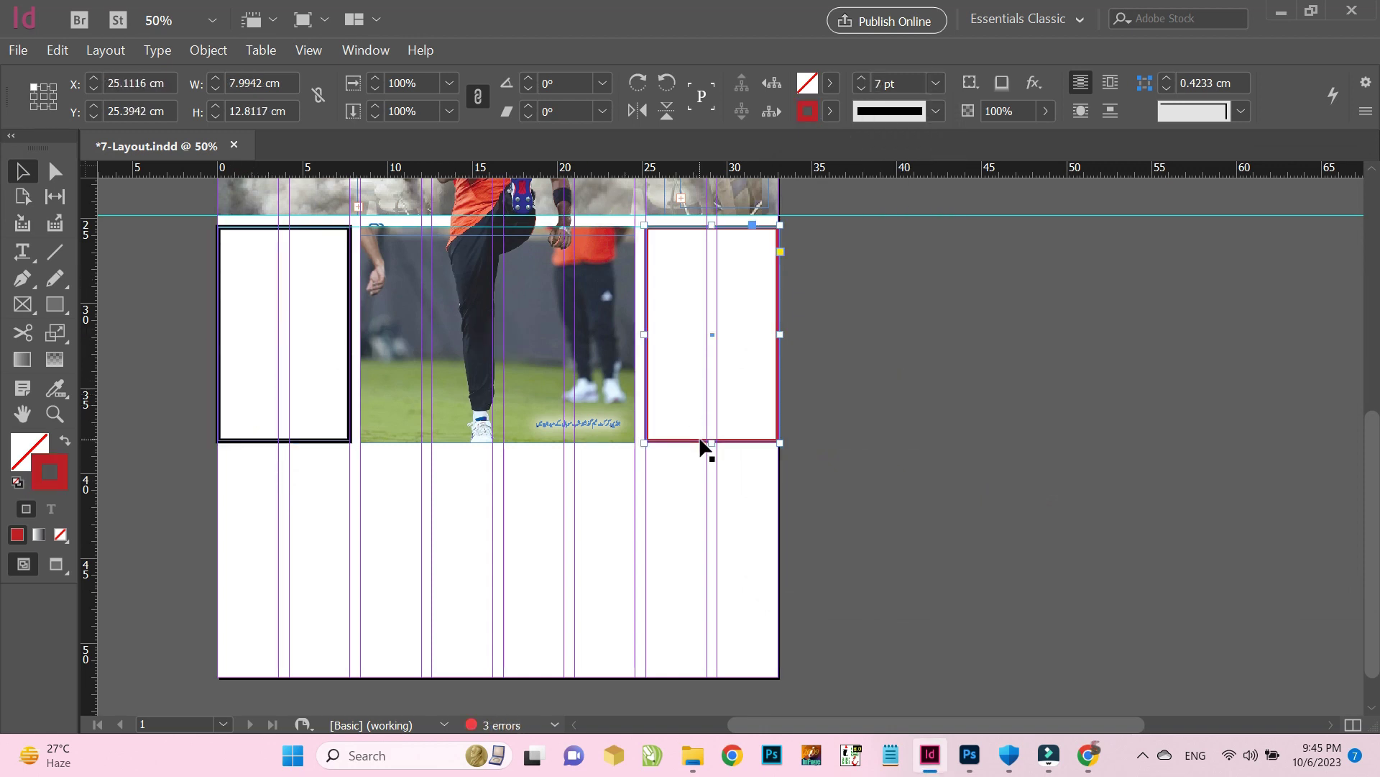
{"action": "left_click", "coordinate": [350, 441]}
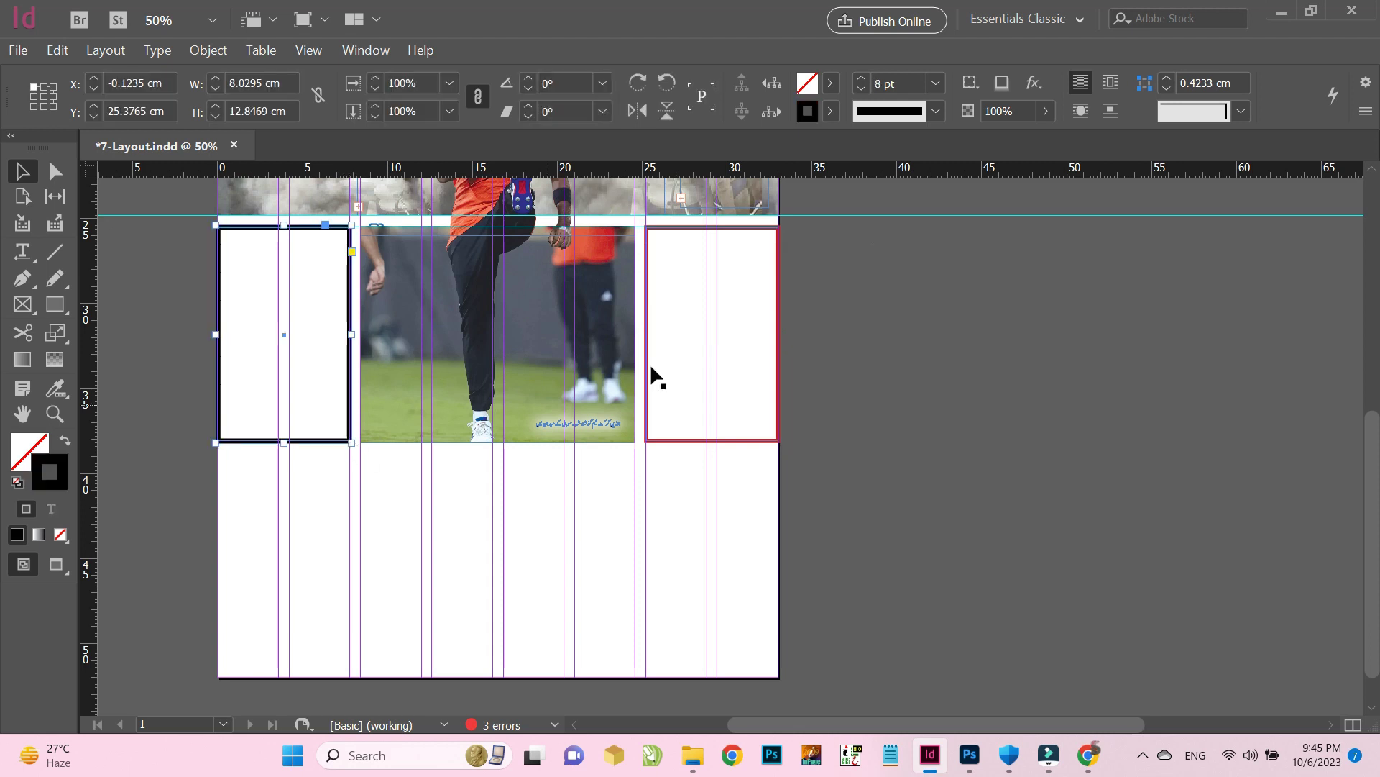
{"action": "left_click", "coordinate": [935, 83]}
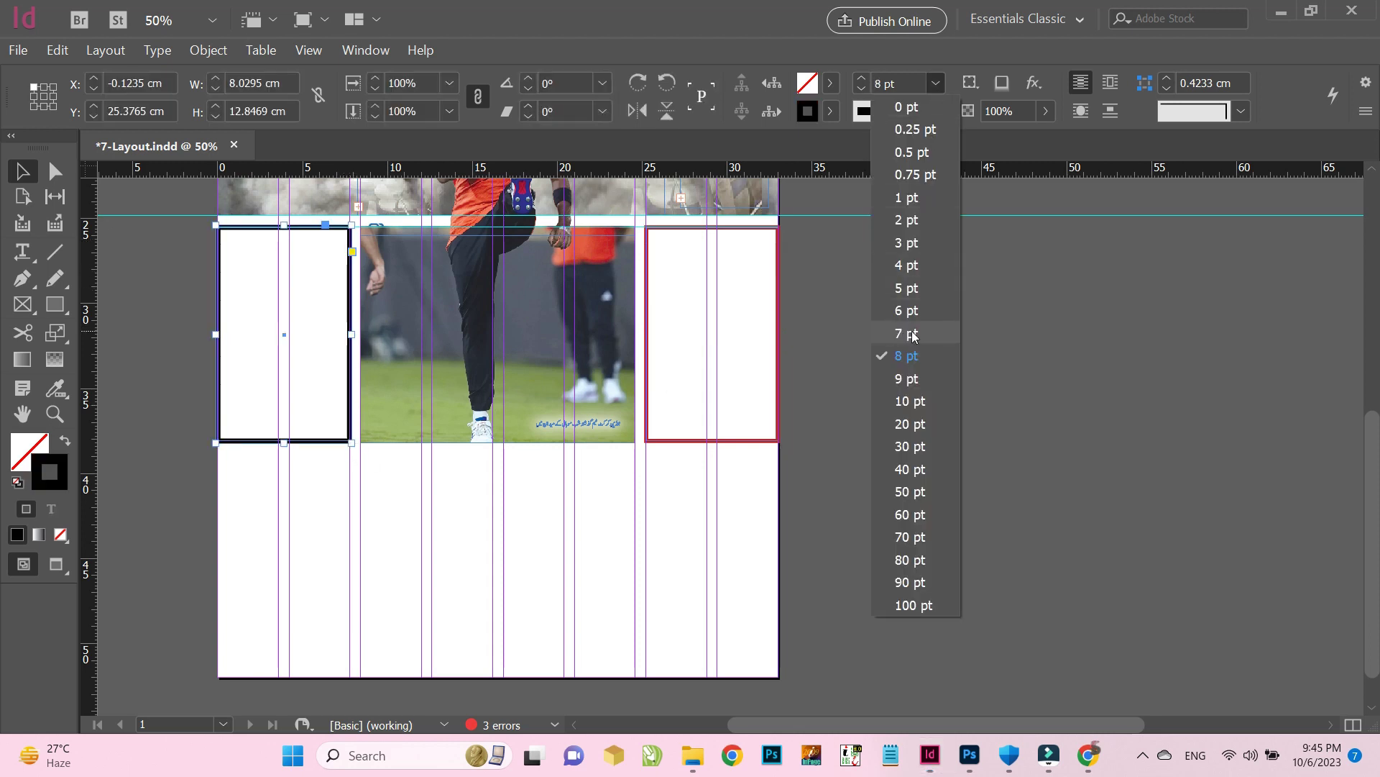
{"action": "left_click", "coordinate": [907, 333]}
Colour the left rectangle's stroke #bd2126, sampled from the right rectangle's red border
{"action": "left_click", "coordinate": [21, 251]}
{"action": "left_click", "coordinate": [23, 168]}
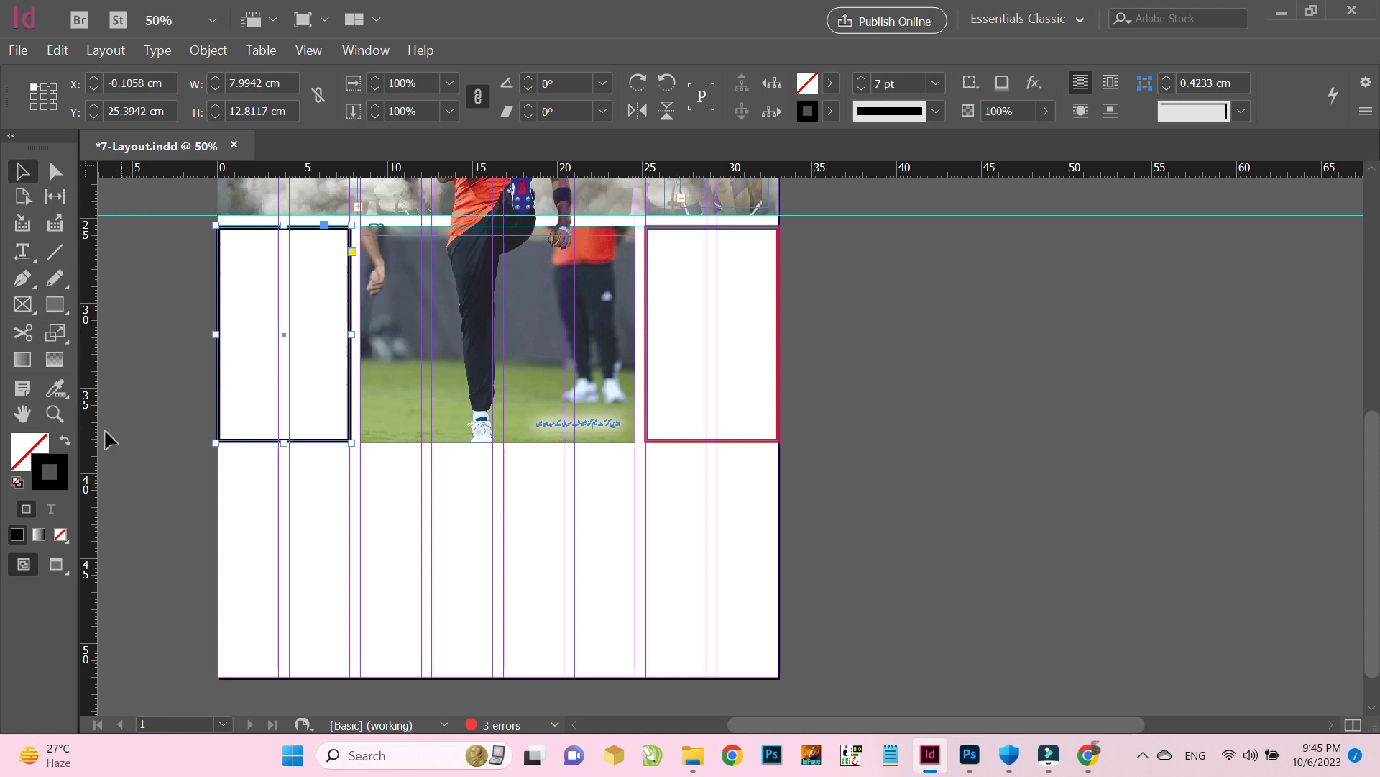
{"action": "double_click", "coordinate": [43, 472]}
{"action": "left_click", "coordinate": [1332, 522]}
{"action": "left_click", "coordinate": [705, 448]}
{"action": "left_click", "coordinate": [684, 438]}
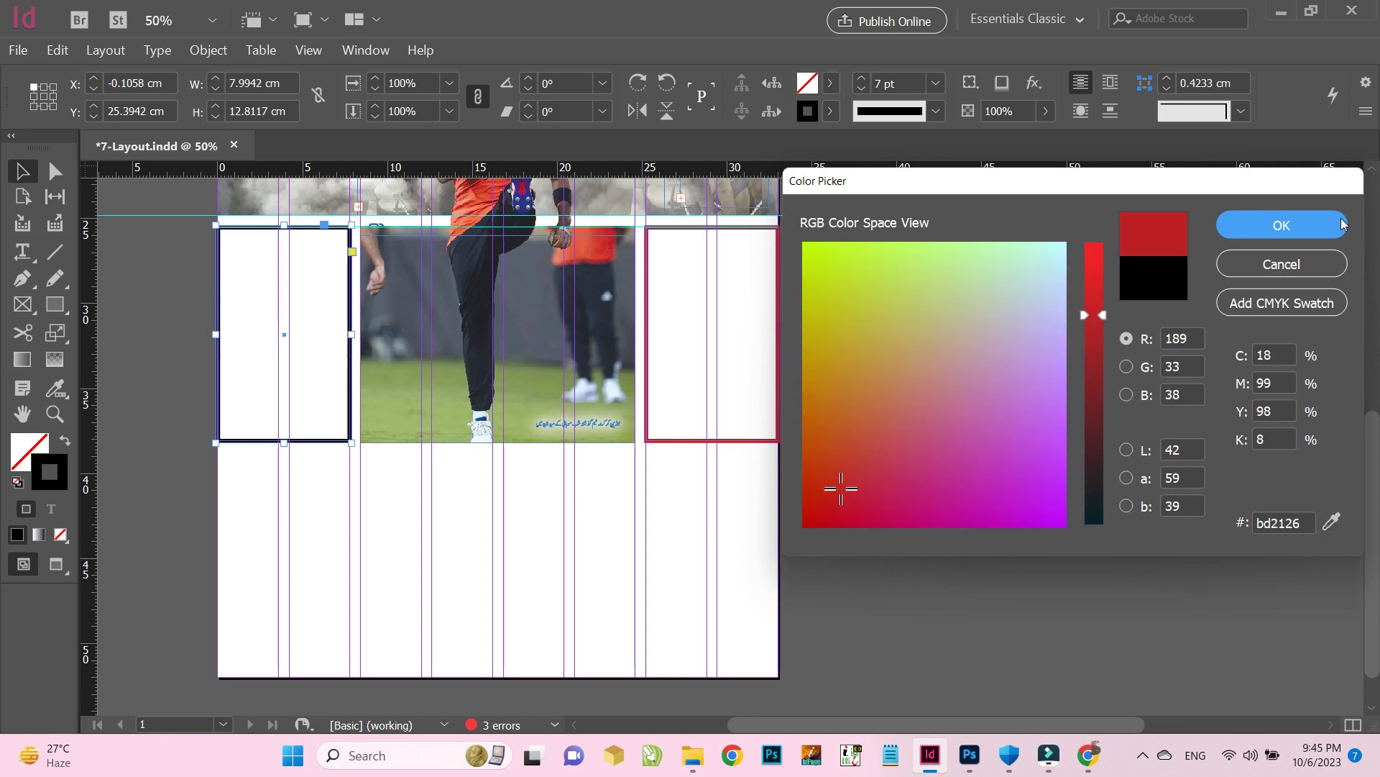
{"action": "left_click", "coordinate": [1296, 228]}
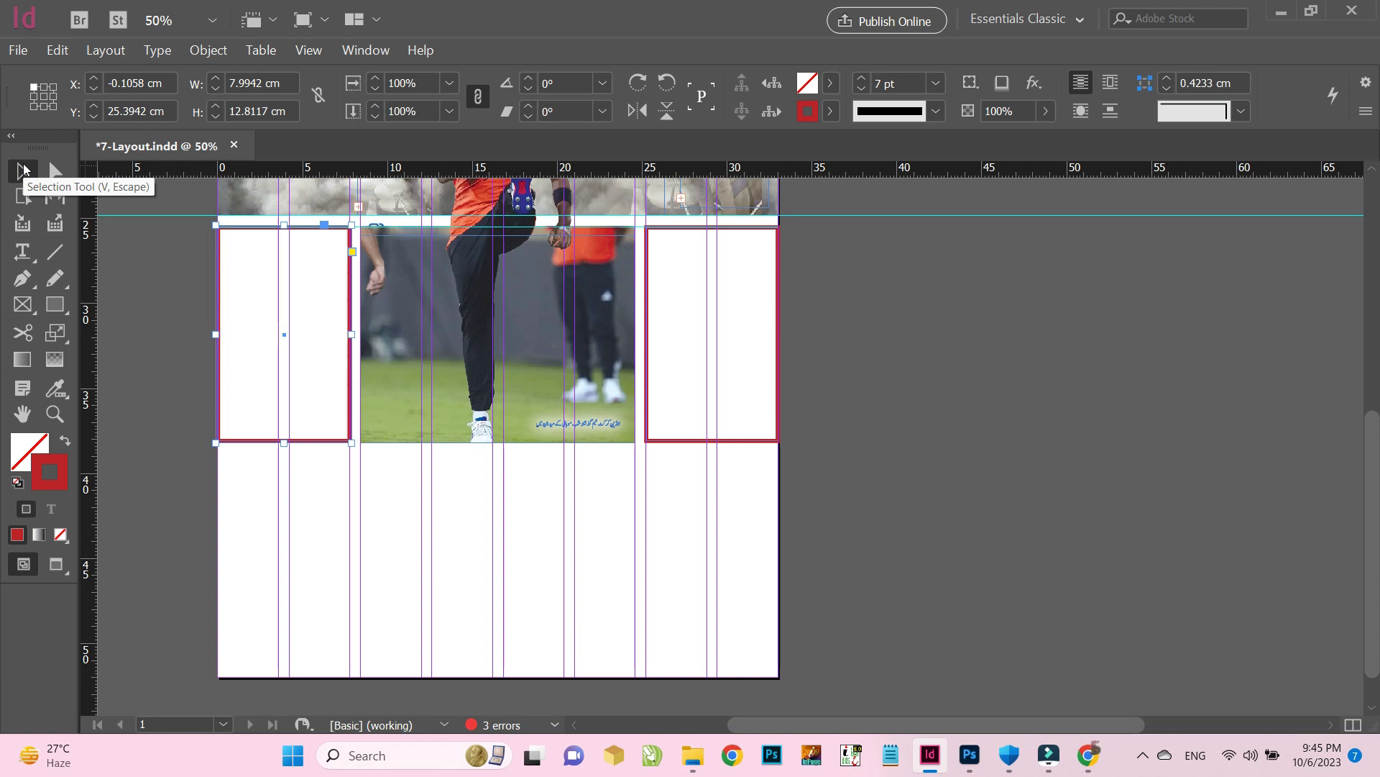
Copy the entire body text of the article under the large headline beside the player in blue
{"action": "scroll", "coordinate": [364, 305], "scroll_direction": "up", "scroll_amount": 5}
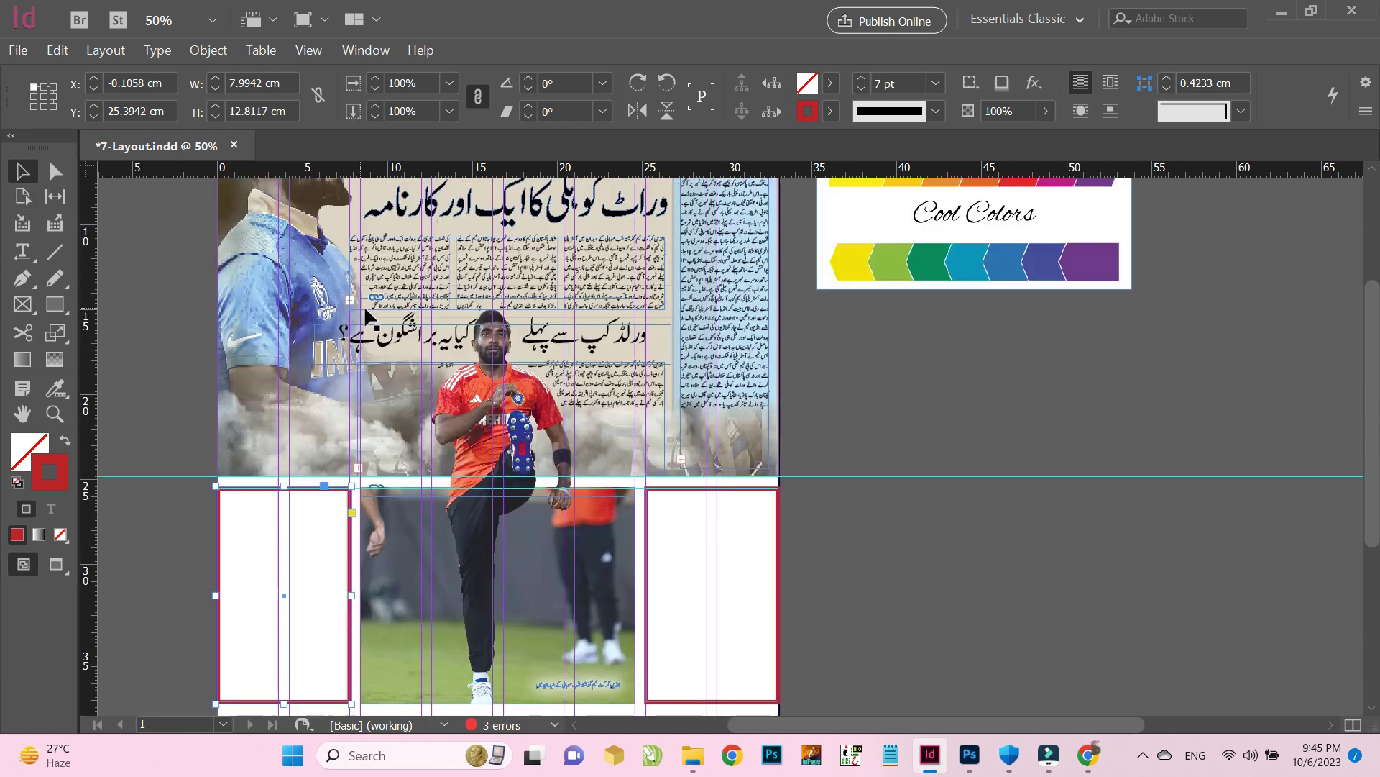
{"action": "left_click", "coordinate": [786, 405]}
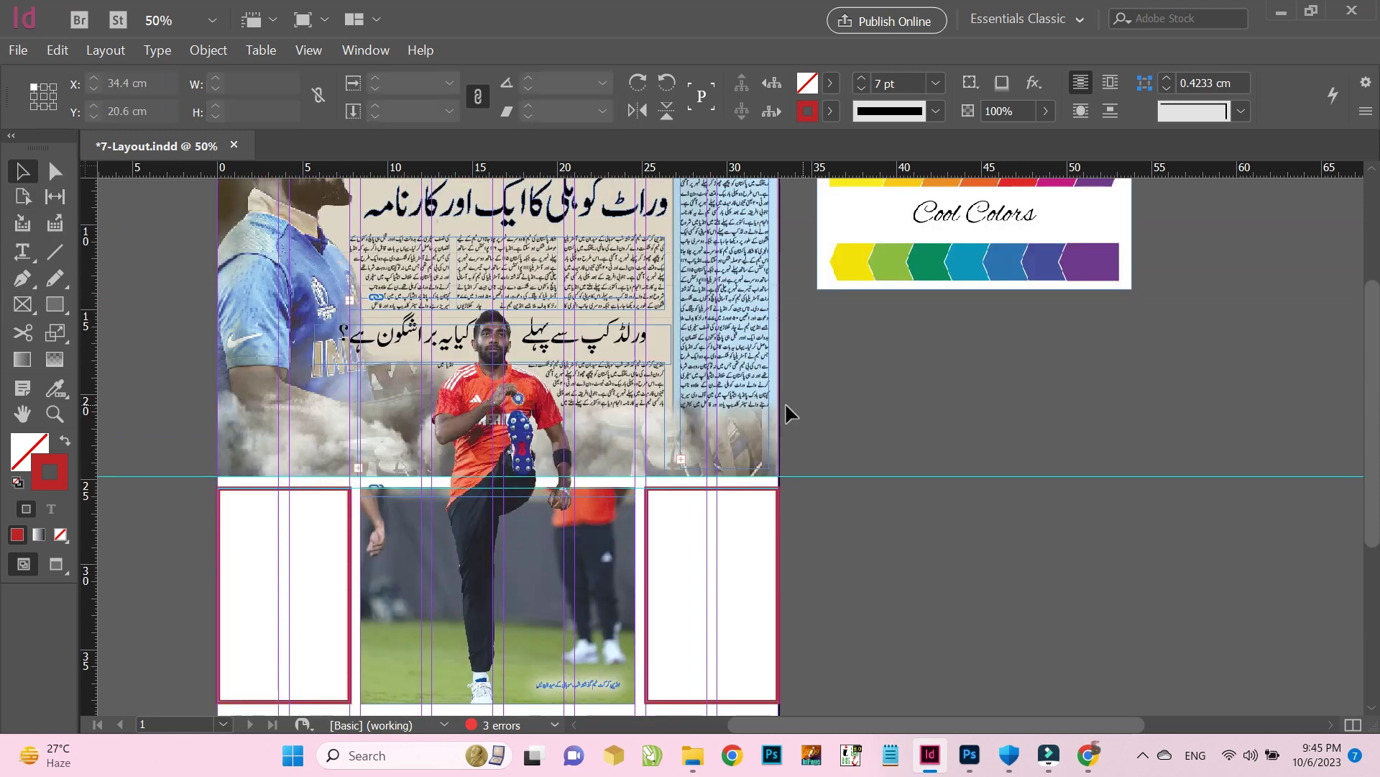
{"action": "double_click", "coordinate": [611, 284]}
{"action": "key", "text": "ctrl+a"}
{"action": "scroll", "coordinate": [611, 284], "scroll_direction": "down", "scroll_amount": 4}
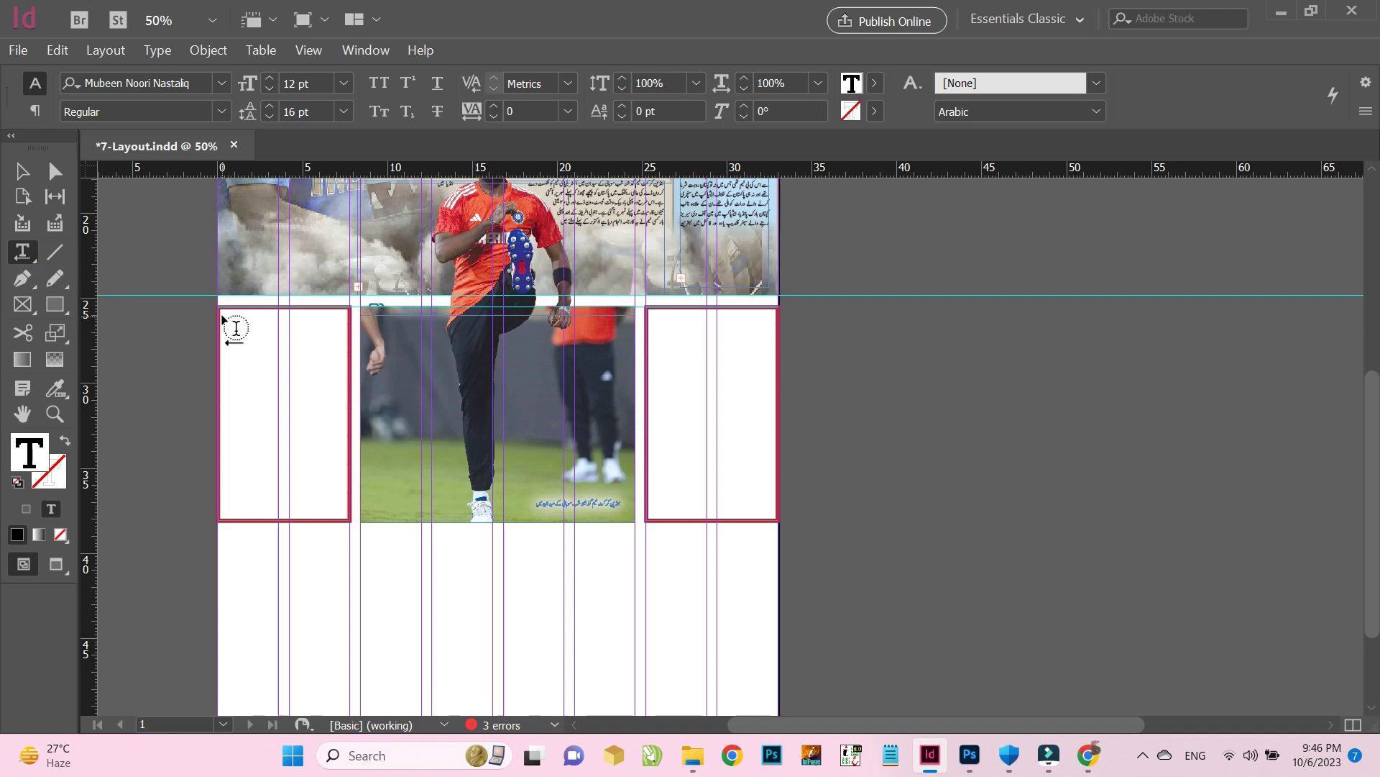
Paste the article text into a new 6.4 × 11.4 cm text frame inside the left red box, positioned at X 0.7 cm, Y 26.1 cm
{"action": "left_click_drag", "start_coordinate": [228, 317], "coordinate": [339, 497]}
{"action": "key", "text": "ctrl+v"}
{"action": "key", "text": "ctrl+equal"}
{"action": "left_click", "coordinate": [23, 171]}
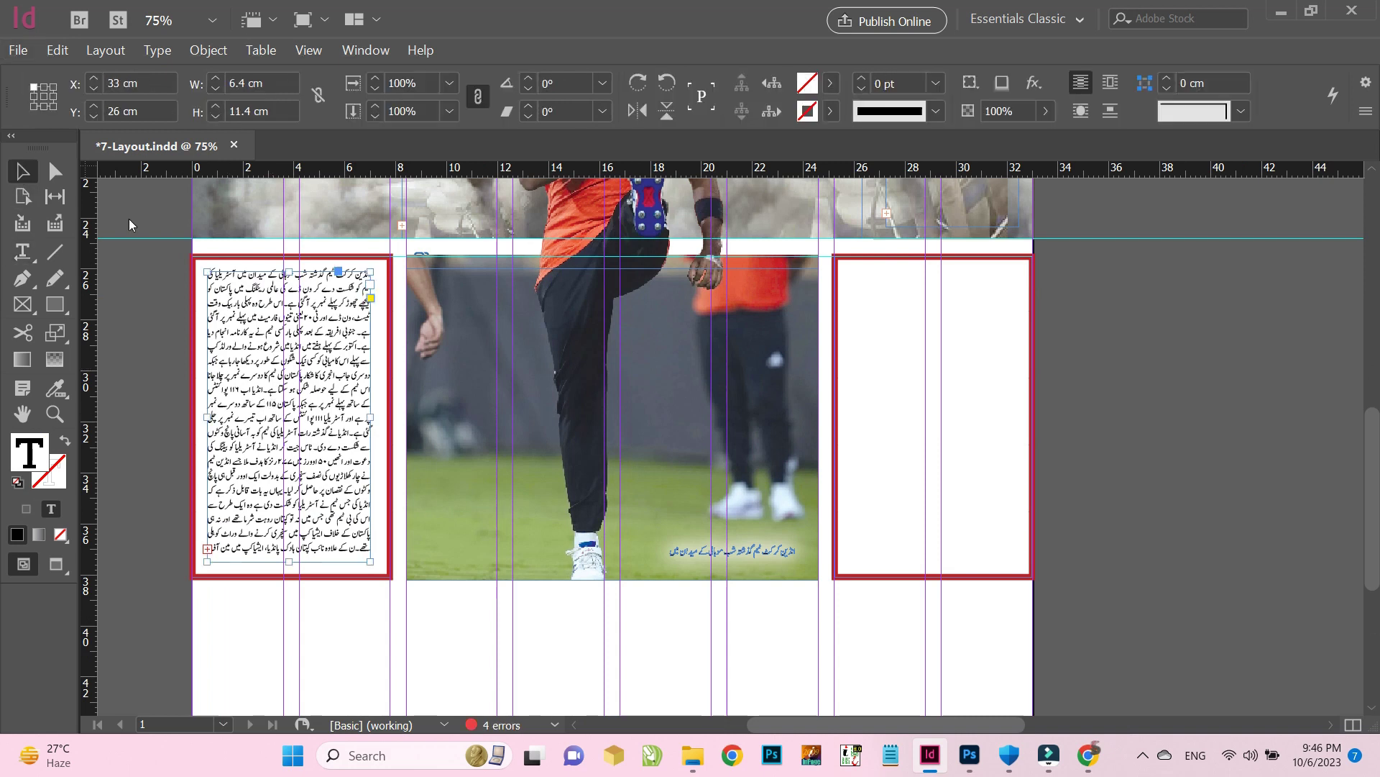
{"action": "left_click_drag", "start_coordinate": [330, 380], "coordinate": [332, 389]}
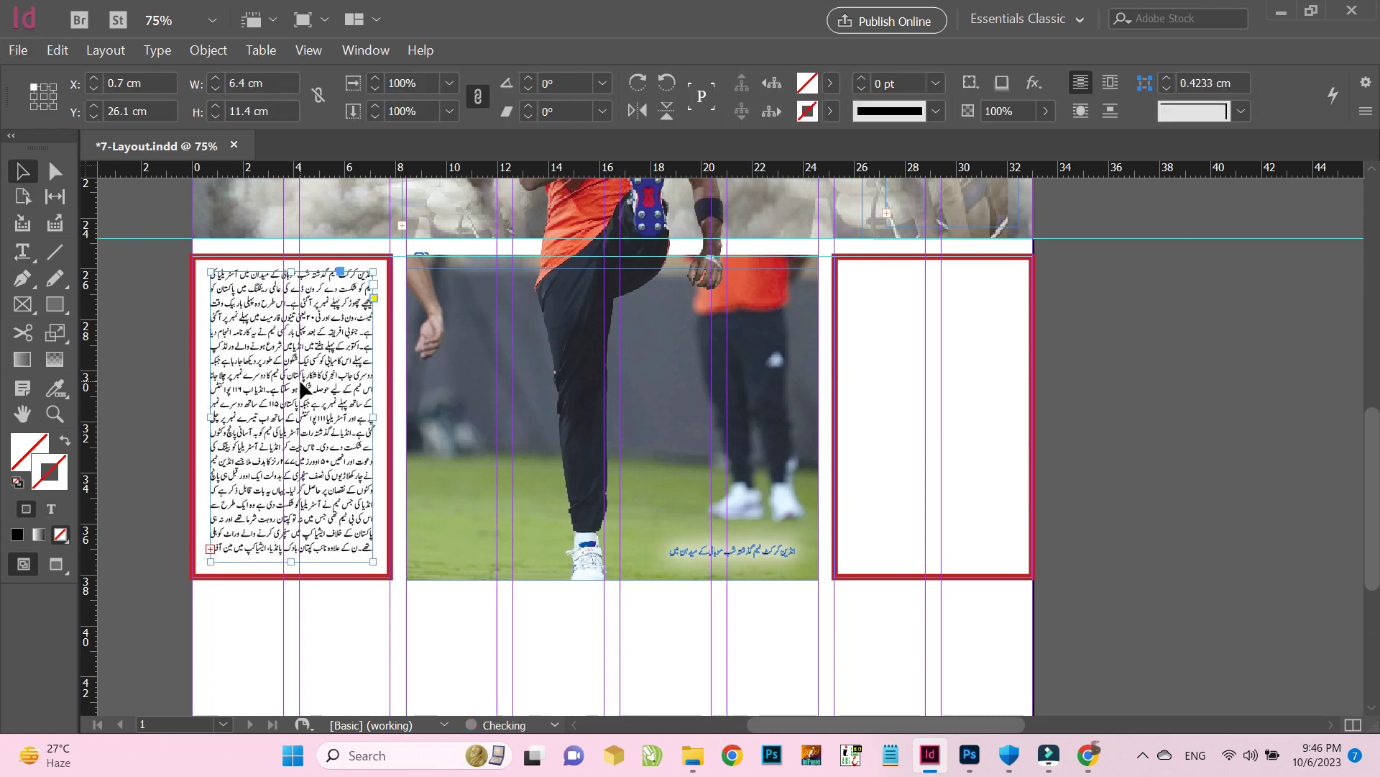
Copy the opening words "انڈین کرکٹ ٹیم گذشتہ شب" onto their own line above the left box's body text
{"action": "triple_click", "coordinate": [299, 378]}
{"action": "key", "text": "ctrl+equal"}
{"action": "left_click_drag", "start_coordinate": [287, 268], "coordinate": [456, 269]}
{"action": "key", "text": "ctrl+c"}
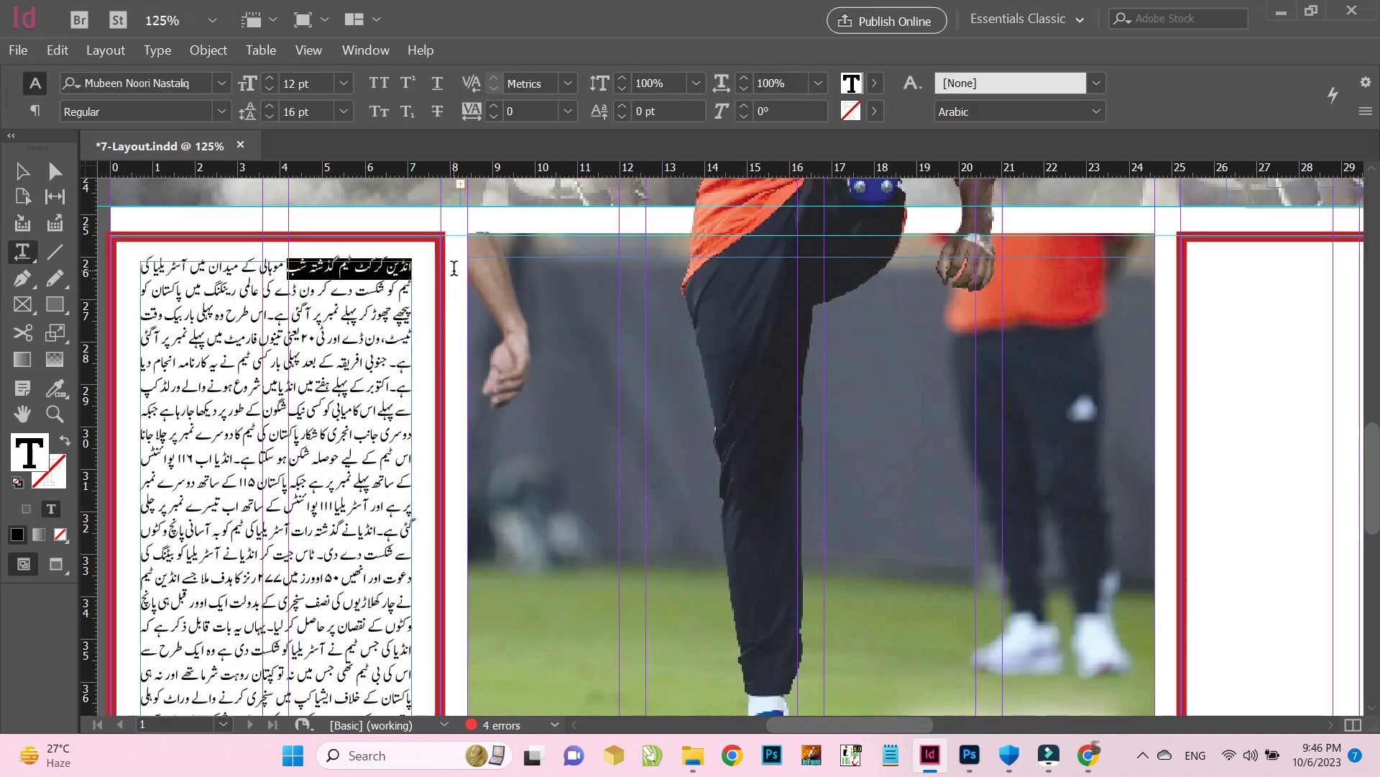
{"action": "key", "text": "Right"}
{"action": "key", "text": "Return"}
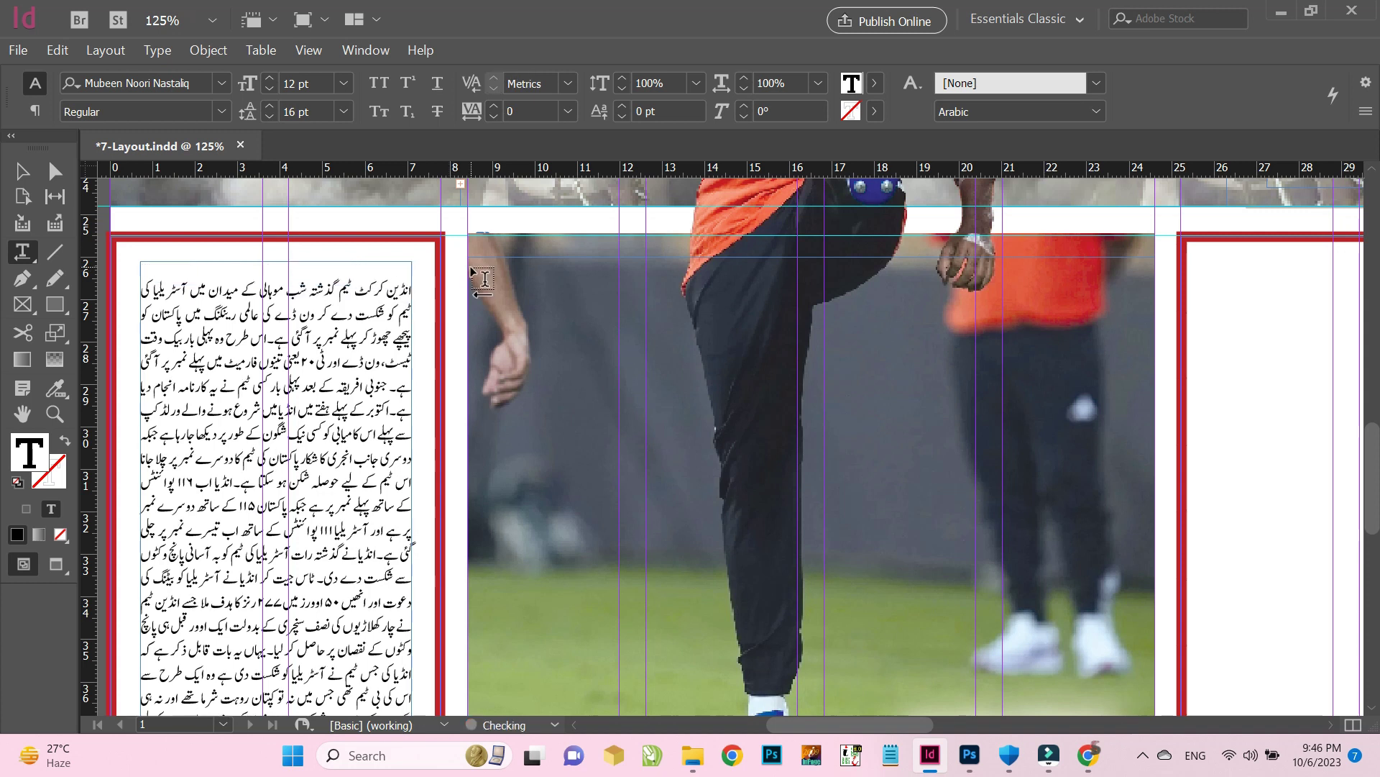
{"action": "key", "text": "ctrl+v"}
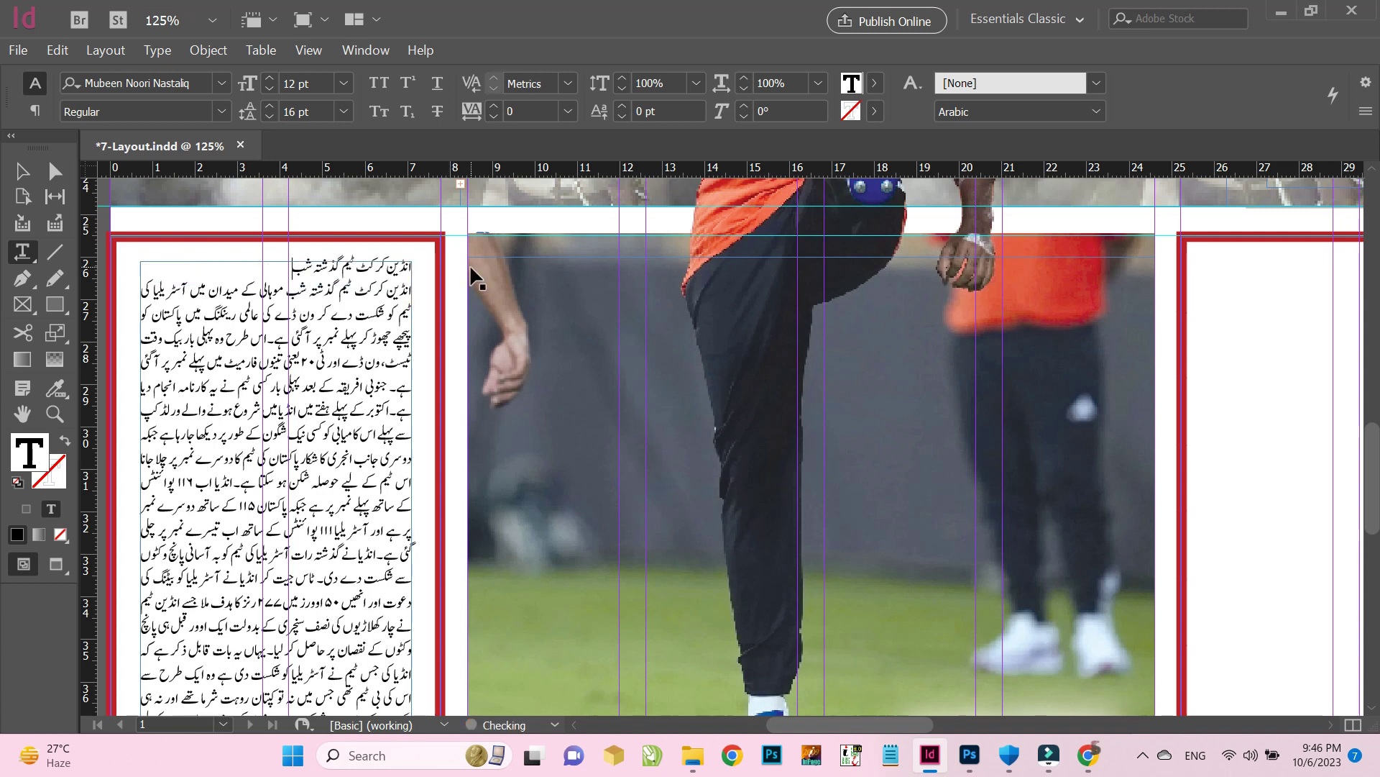
Apply the Lead paragraph style to the new first line in the left box
{"action": "key", "text": "shift+Home"}
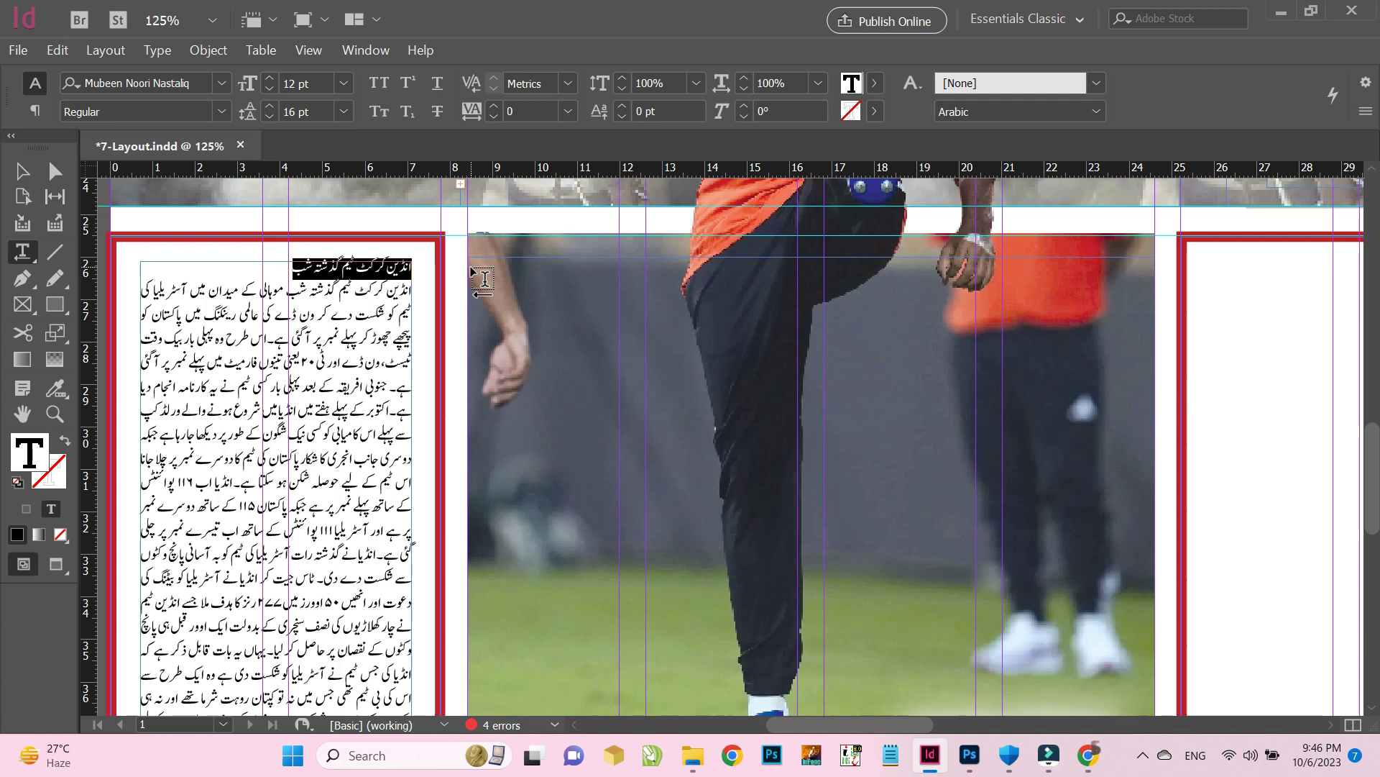
{"action": "key", "text": "ctrl+Return"}
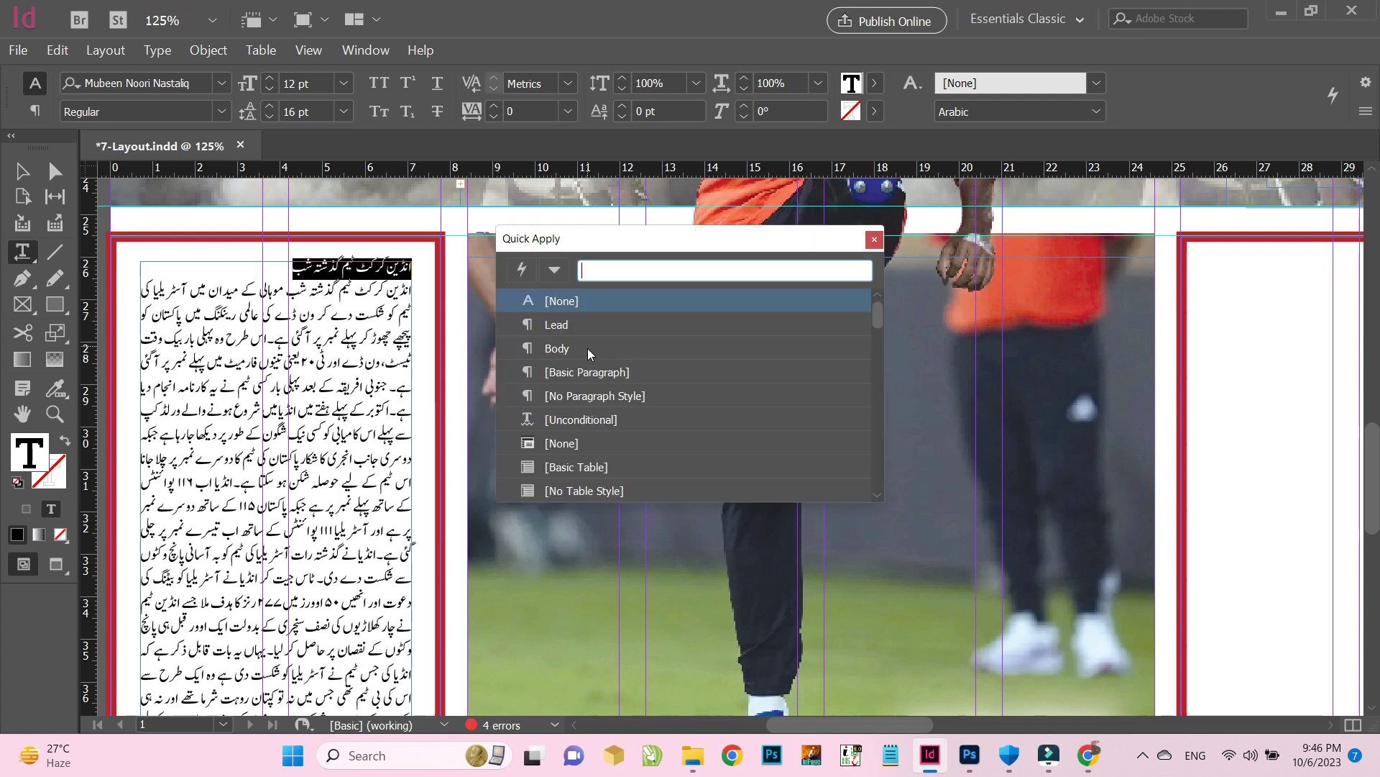
{"action": "left_click", "coordinate": [577, 324]}
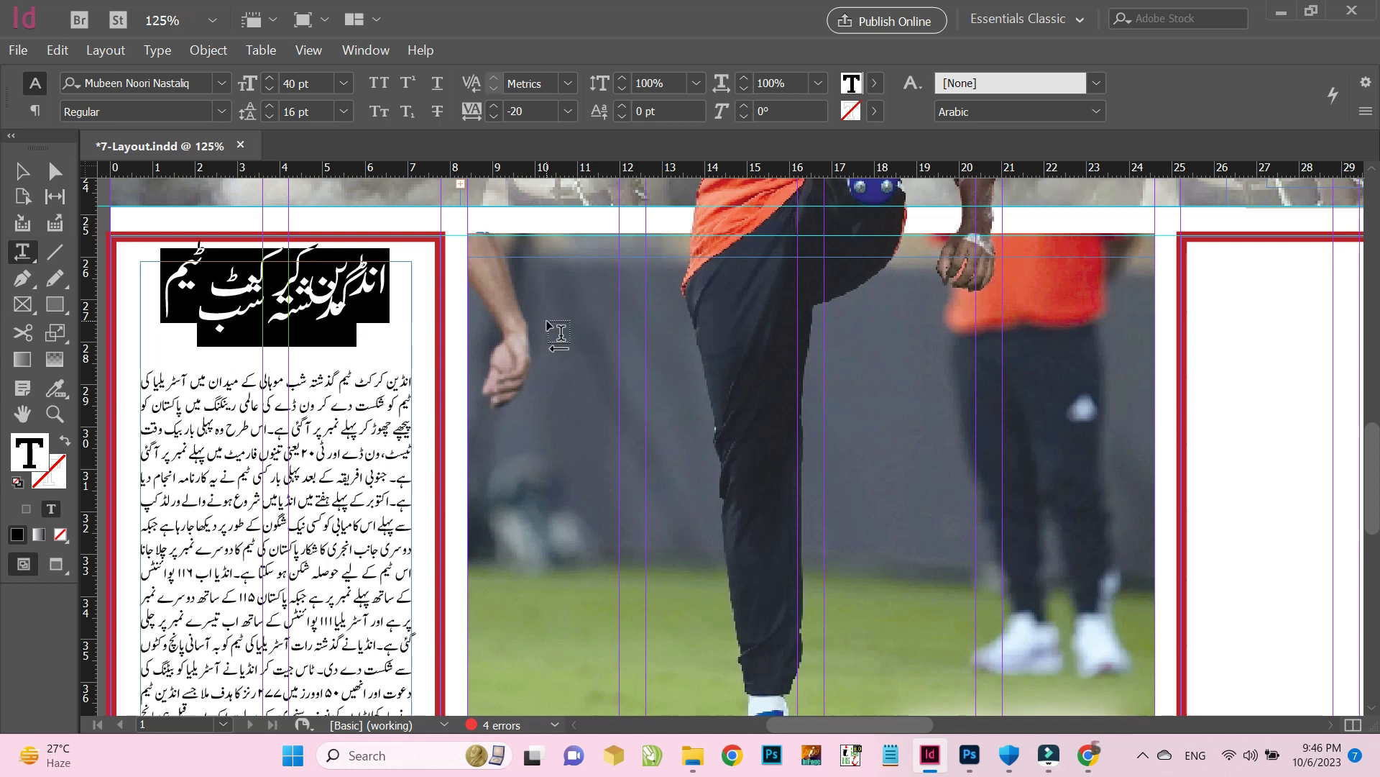
Reduce the left box's headline to 26 pt and finish editing the text
{"action": "key", "text": "ctrl+shift+comma"}
{"action": "key", "text": "ctrl+shift+comma"}
{"action": "key", "text": "ctrl+shift+comma"}
{"action": "key", "text": "ctrl+shift+comma"}
{"action": "key", "text": "ctrl+shift+comma"}
{"action": "key", "text": "ctrl+shift+comma"}
{"action": "key", "text": "ctrl+shift+comma"}
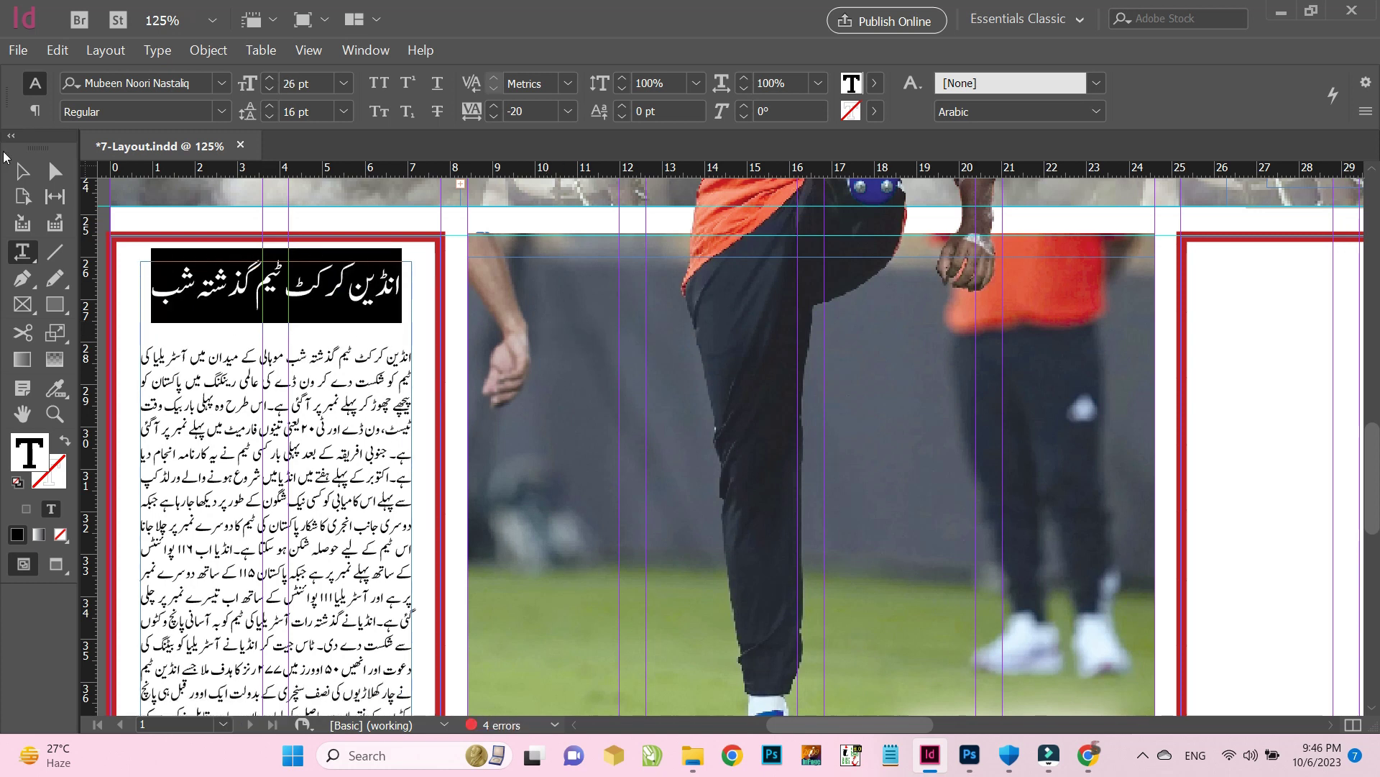
{"action": "key", "text": "Escape"}
{"action": "key", "text": "ctrl+minus"}
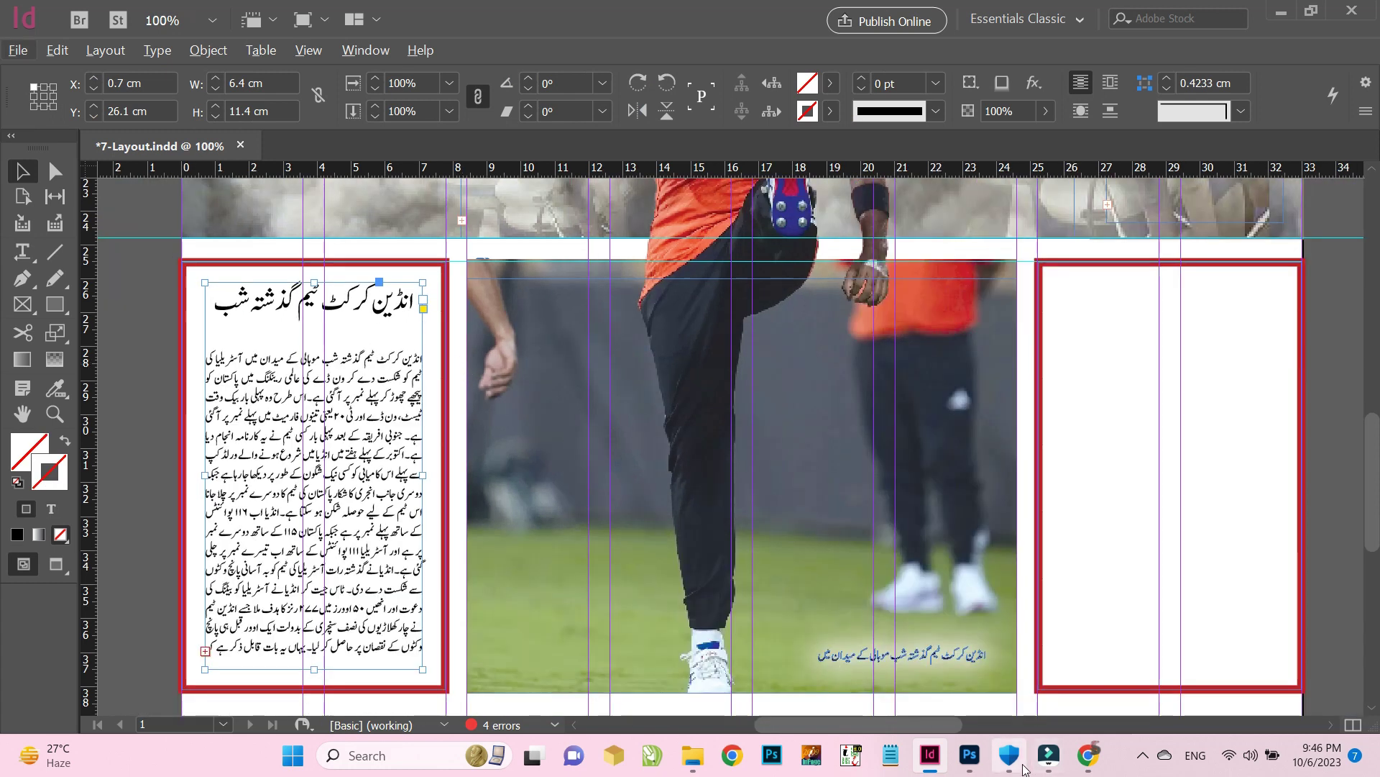
Switch to Chrome, decline the notification offer and copy the photo of Colin Ackermann being bowled from the ESPNcricinfo photo gallery
{"action": "left_click", "coordinate": [1088, 755]}
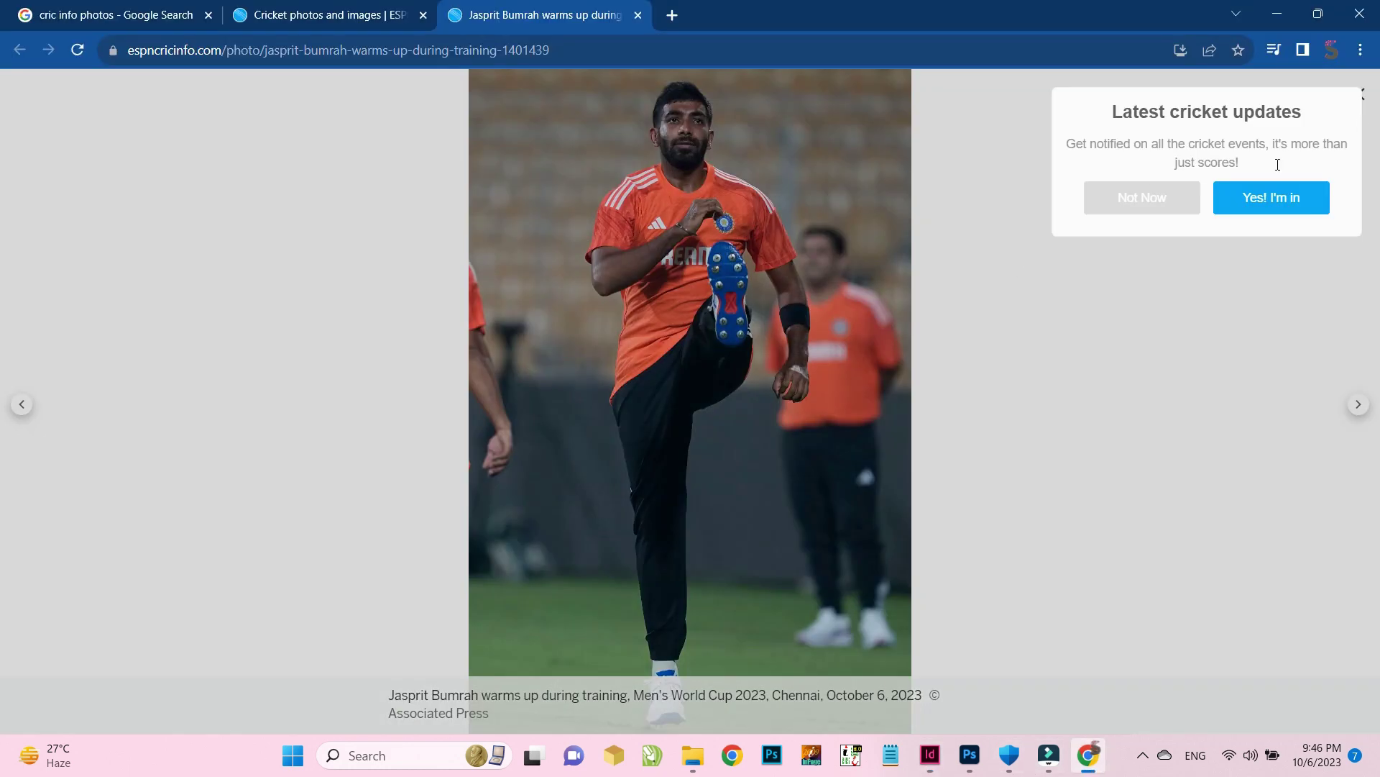
{"action": "left_click", "coordinate": [1143, 198]}
{"action": "left_click", "coordinate": [287, 15]}
{"action": "scroll", "coordinate": [431, 395], "scroll_direction": "down", "scroll_amount": 3}
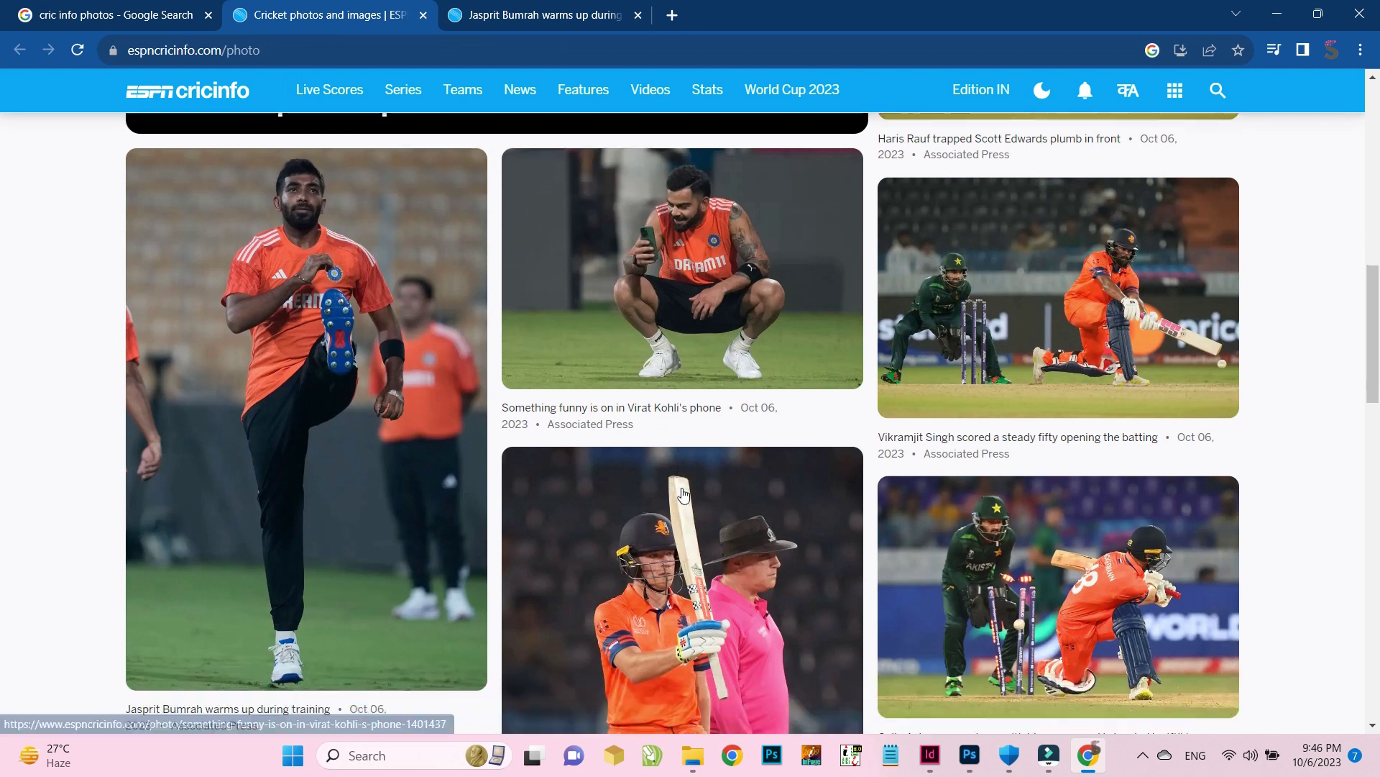
{"action": "right_click", "coordinate": [635, 494]}
{"action": "scroll", "coordinate": [1094, 498], "scroll_direction": "up", "scroll_amount": 1}
{"action": "right_click", "coordinate": [1093, 498]}
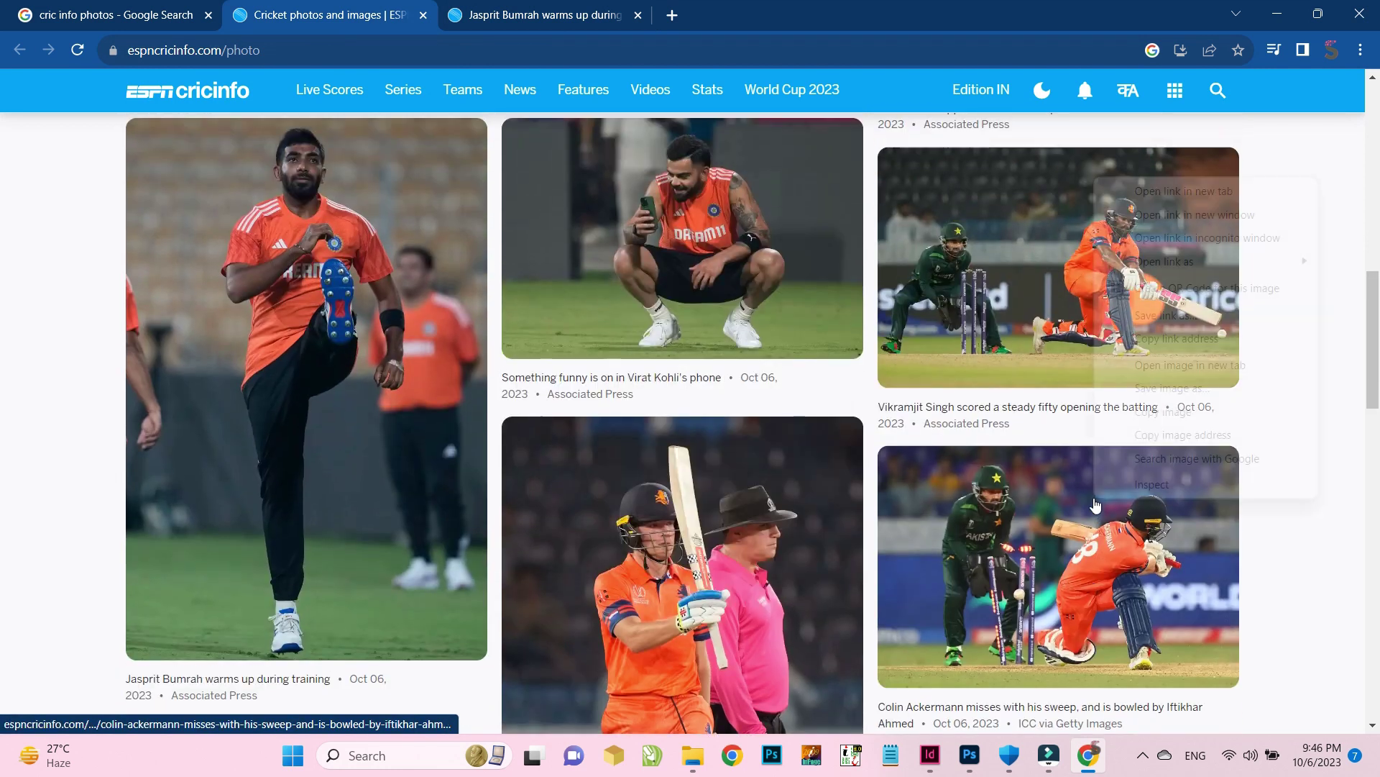
{"action": "left_click", "coordinate": [1158, 410]}
Return to InDesign, draw a picture frame about 6.45 × 3.45 cm under the left box's headline and fit the copied photo inside it
{"action": "left_click", "coordinate": [930, 755]}
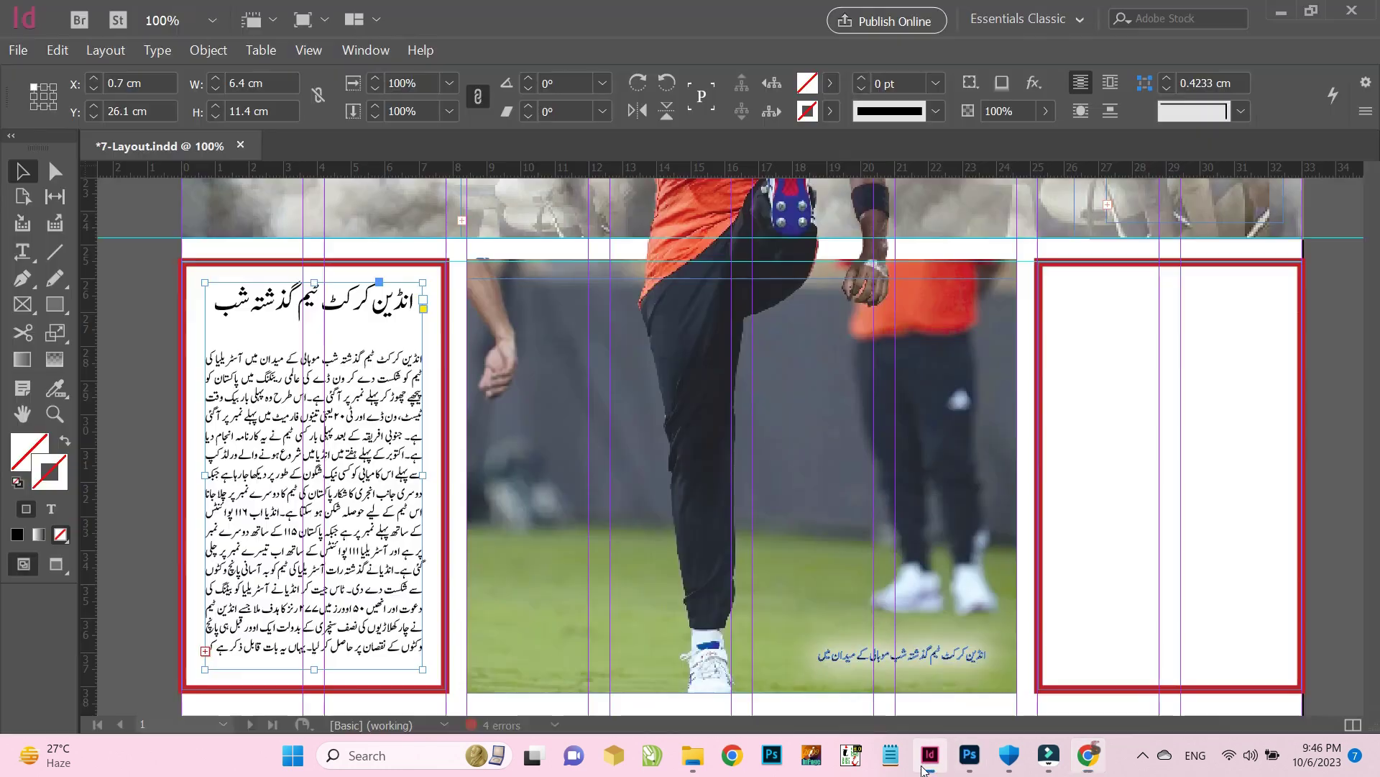
{"action": "left_click", "coordinate": [18, 311]}
{"action": "mouse_move", "coordinate": [205, 333]}
{"action": "left_mouse_down"}
{"action": "mouse_move", "coordinate": [325, 416]}
{"action": "mouse_move", "coordinate": [423, 450]}
{"action": "left_mouse_up"}
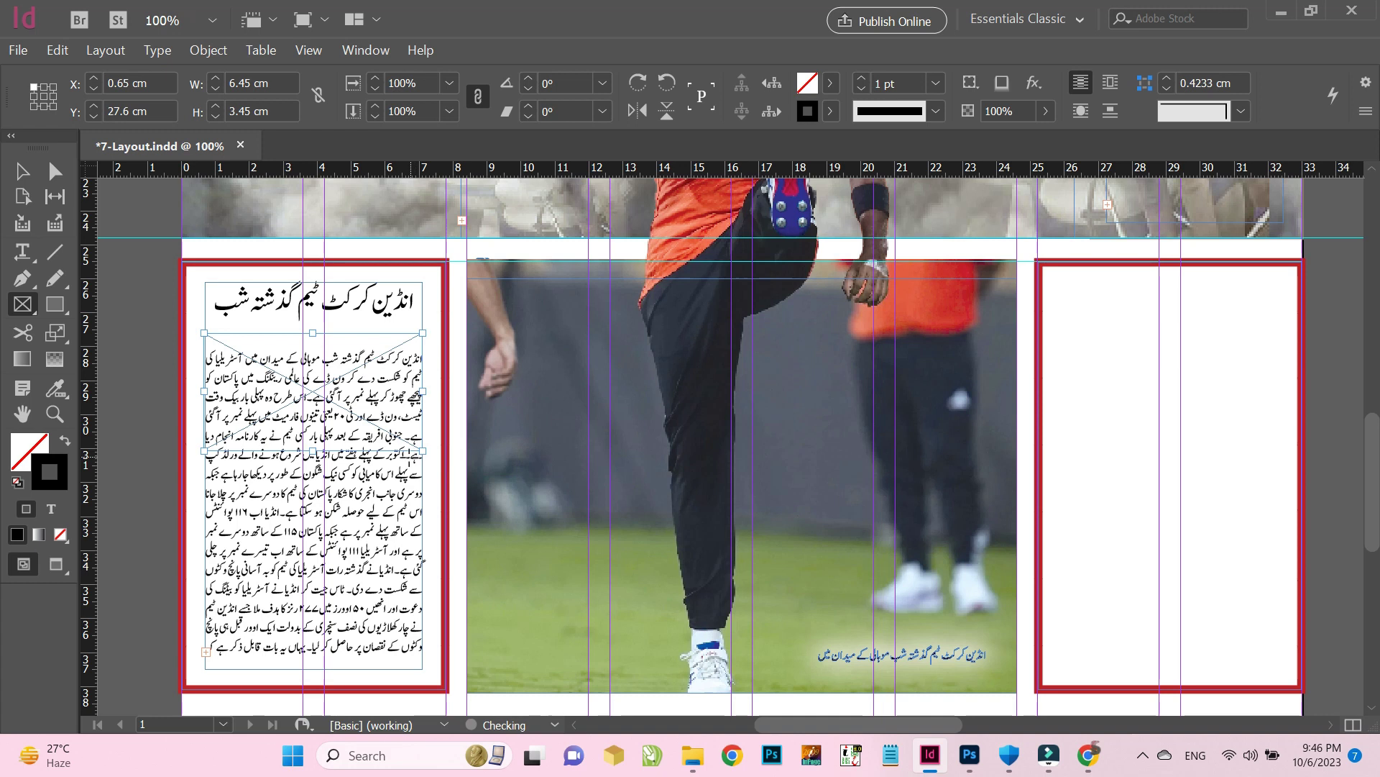
{"action": "key", "text": "ctrl+alt+v"}
{"action": "key", "text": "ctrl+alt+e"}
Wrap the left box's story text around the bounding box of the new photo
{"action": "key", "text": "ctrl+alt+w"}
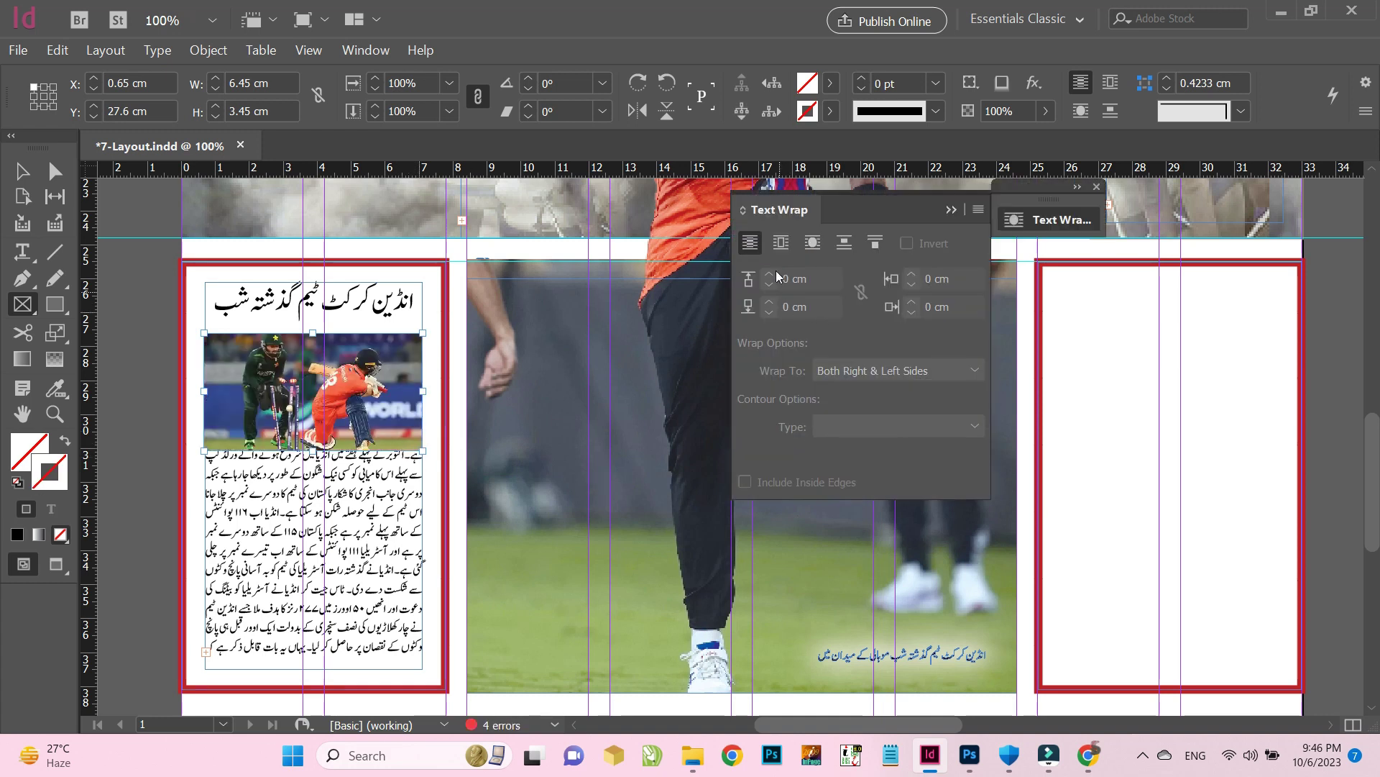
{"action": "left_click", "coordinate": [781, 244]}
{"action": "left_click", "coordinate": [740, 472]}
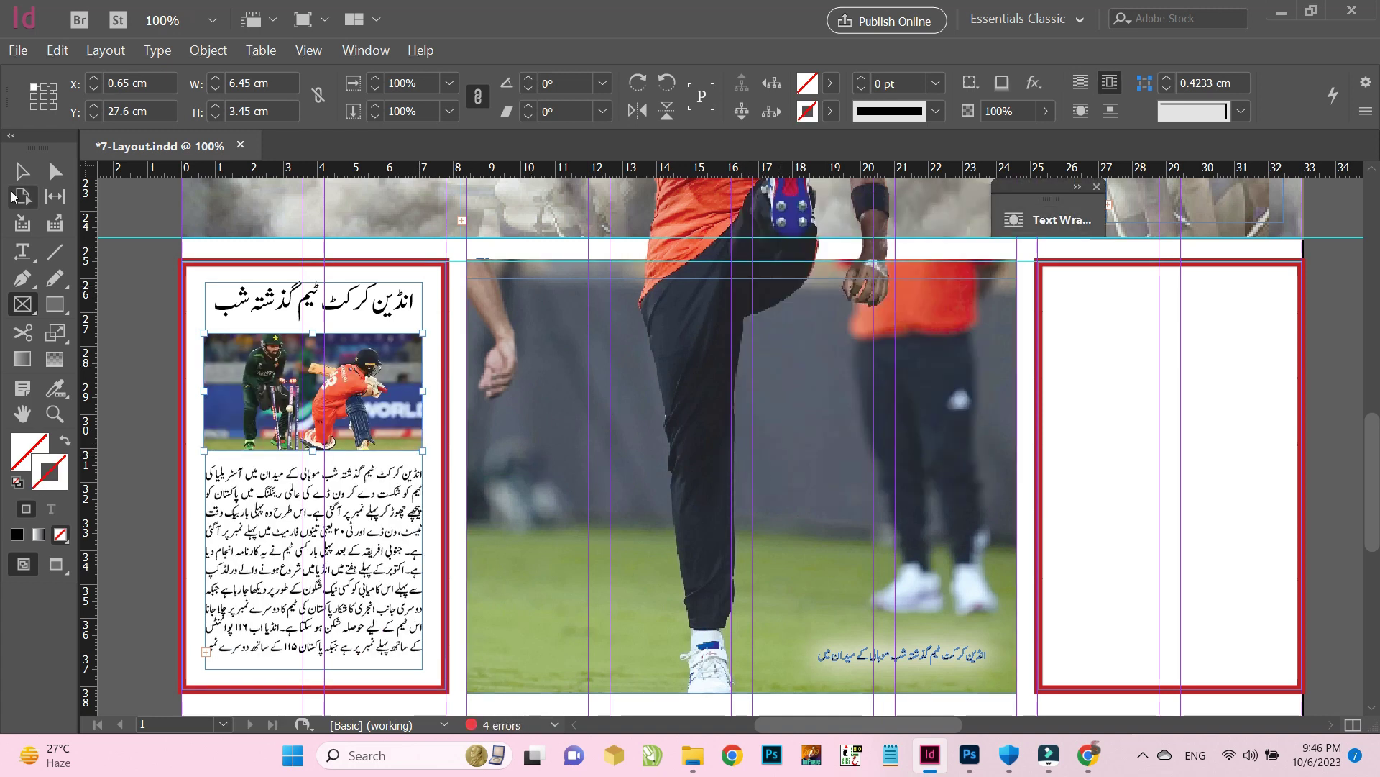
Extend the left box's text frame downward to a height of 11.55 cm
{"action": "key", "text": "v"}
{"action": "left_click", "coordinate": [313, 669]}
{"action": "left_click_drag", "start_coordinate": [314, 669], "coordinate": [314, 673]}
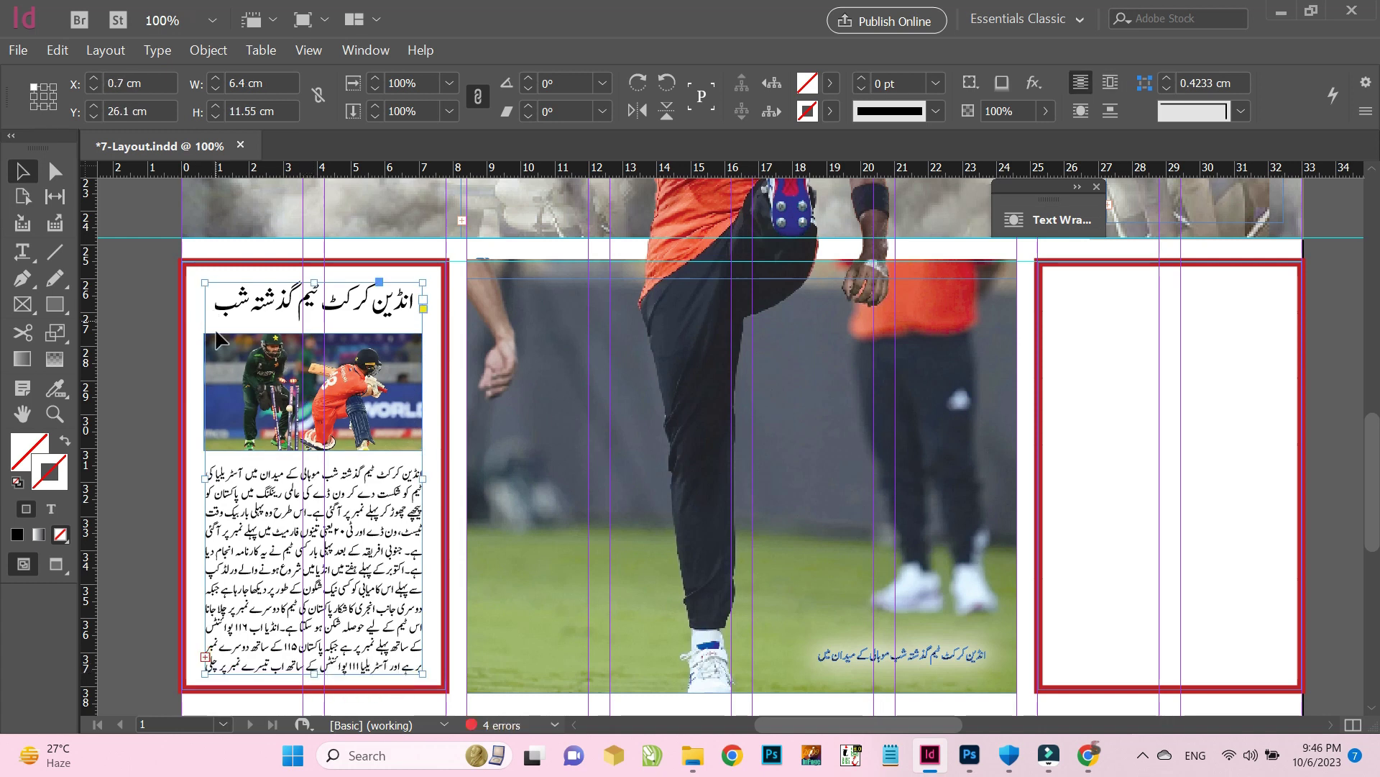
Duplicate the left box's headline, photo and story into the right red box at X 25.85 cm, Y 26.1 cm
{"action": "left_click_drag", "start_coordinate": [218, 347], "coordinate": [1076, 374]}
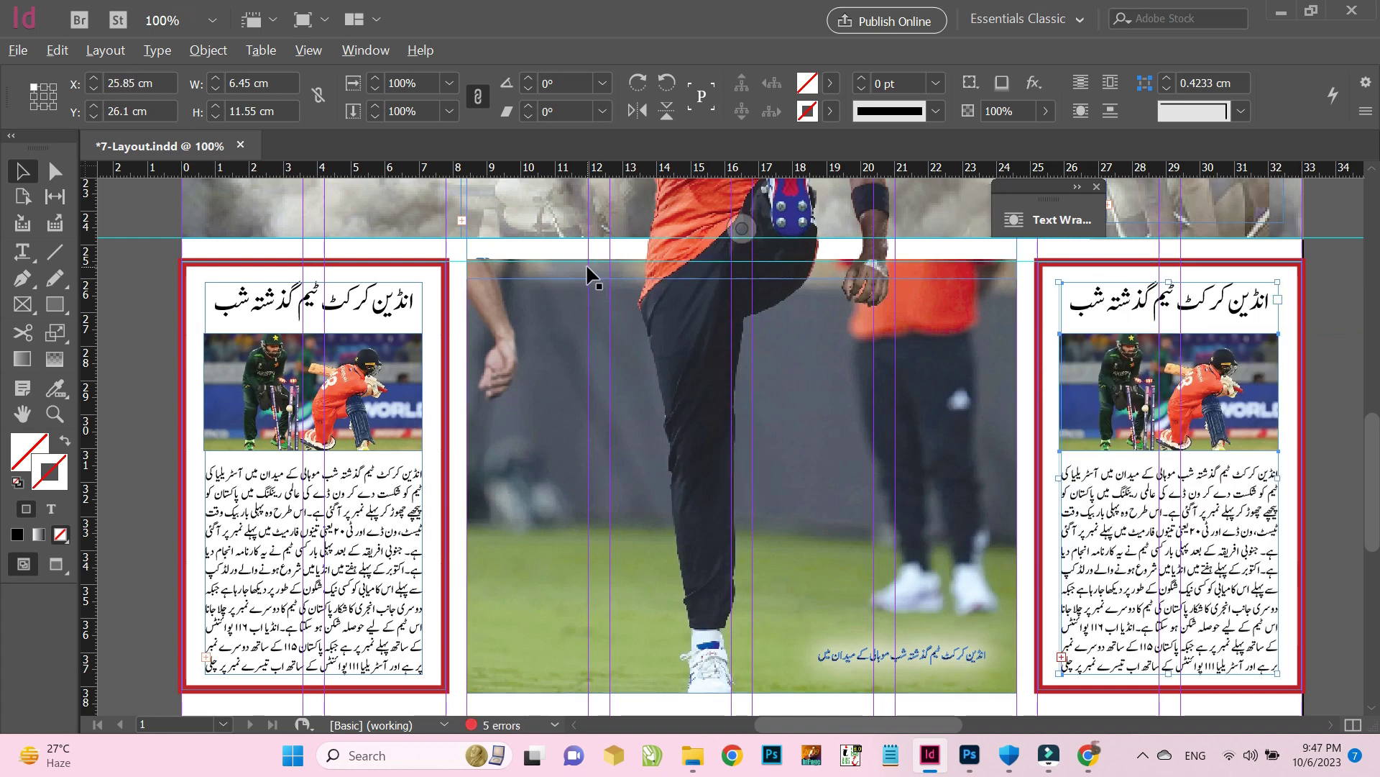
{"action": "key", "text": "ctrl+minus"}
{"action": "left_click", "coordinate": [1340, 580]}
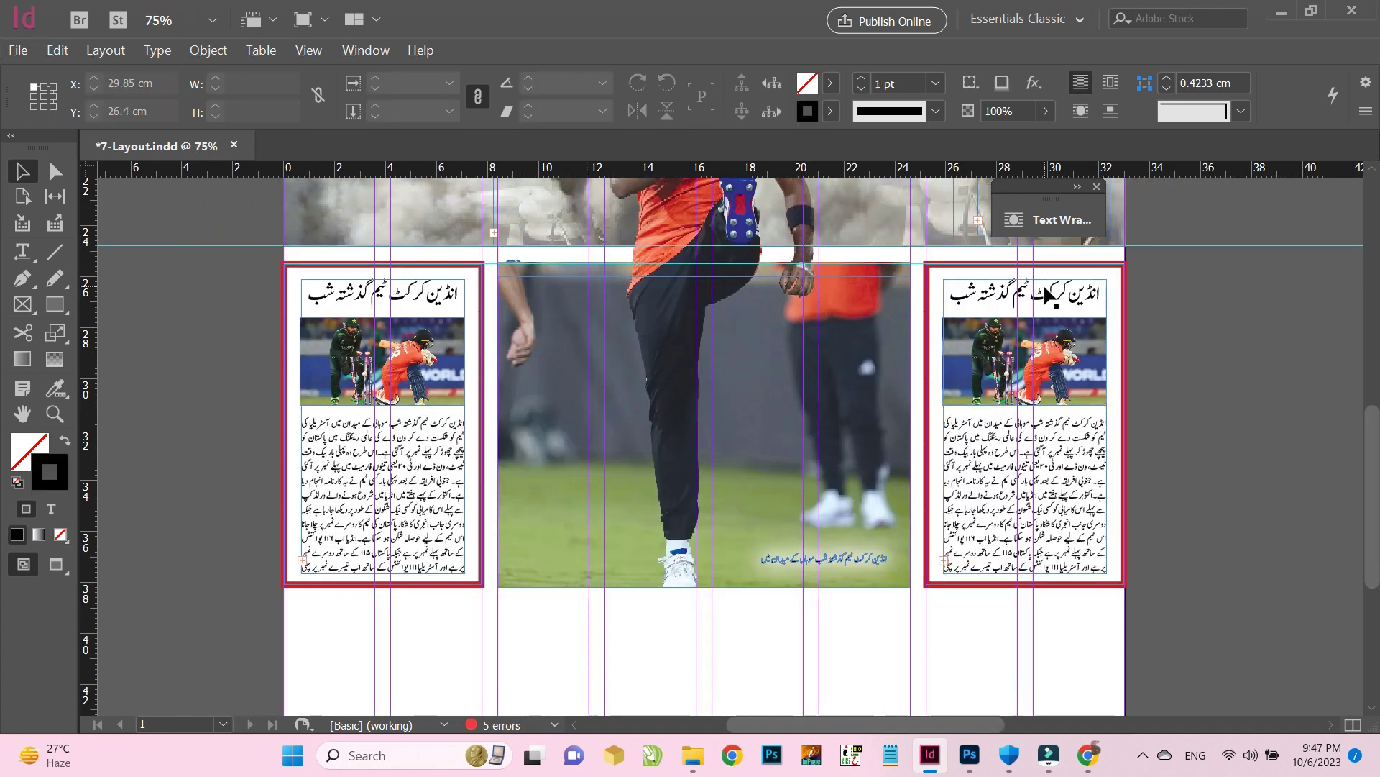
Check the empty area below the boxes and the finished page above, and save the document
{"action": "scroll", "coordinate": [1049, 295], "scroll_direction": "down", "scroll_amount": 5}
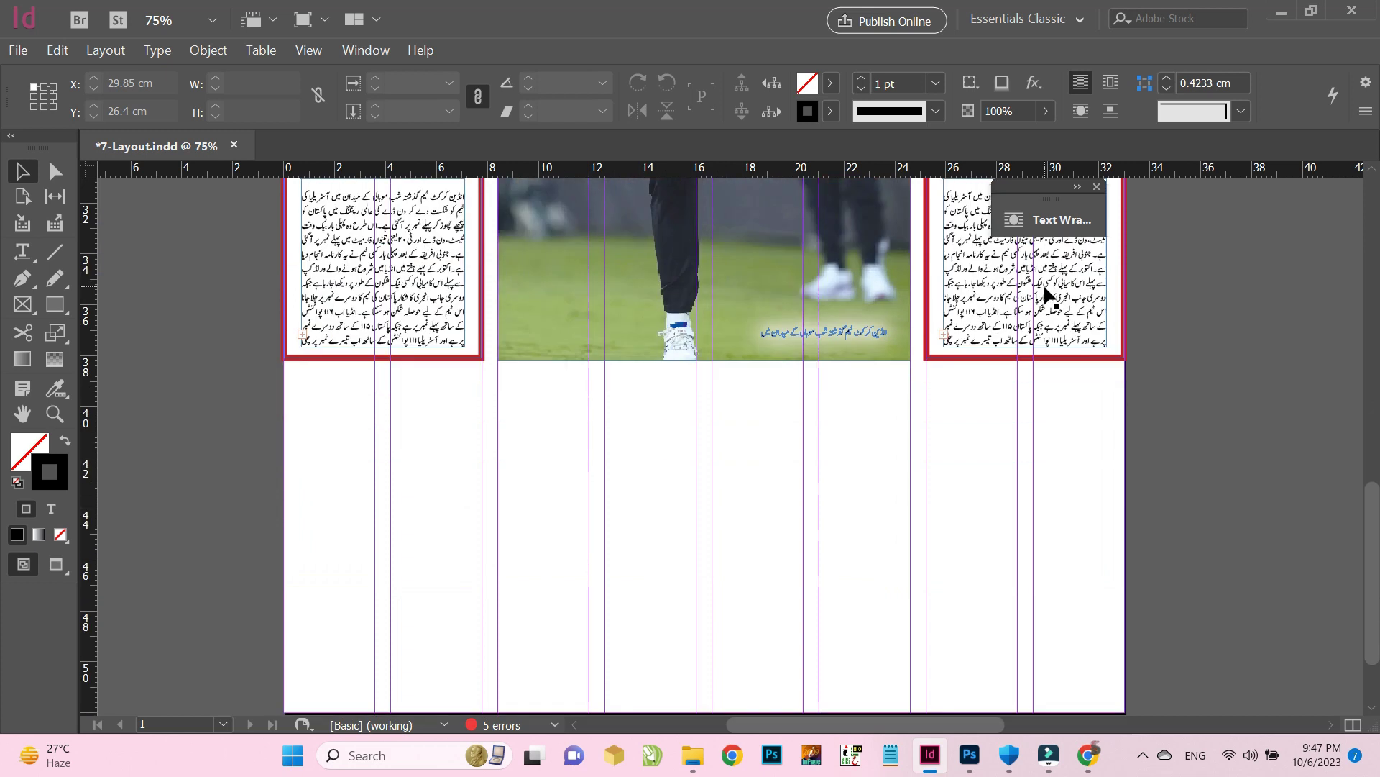
{"action": "scroll", "coordinate": [1044, 297], "scroll_direction": "down", "scroll_amount": 2}
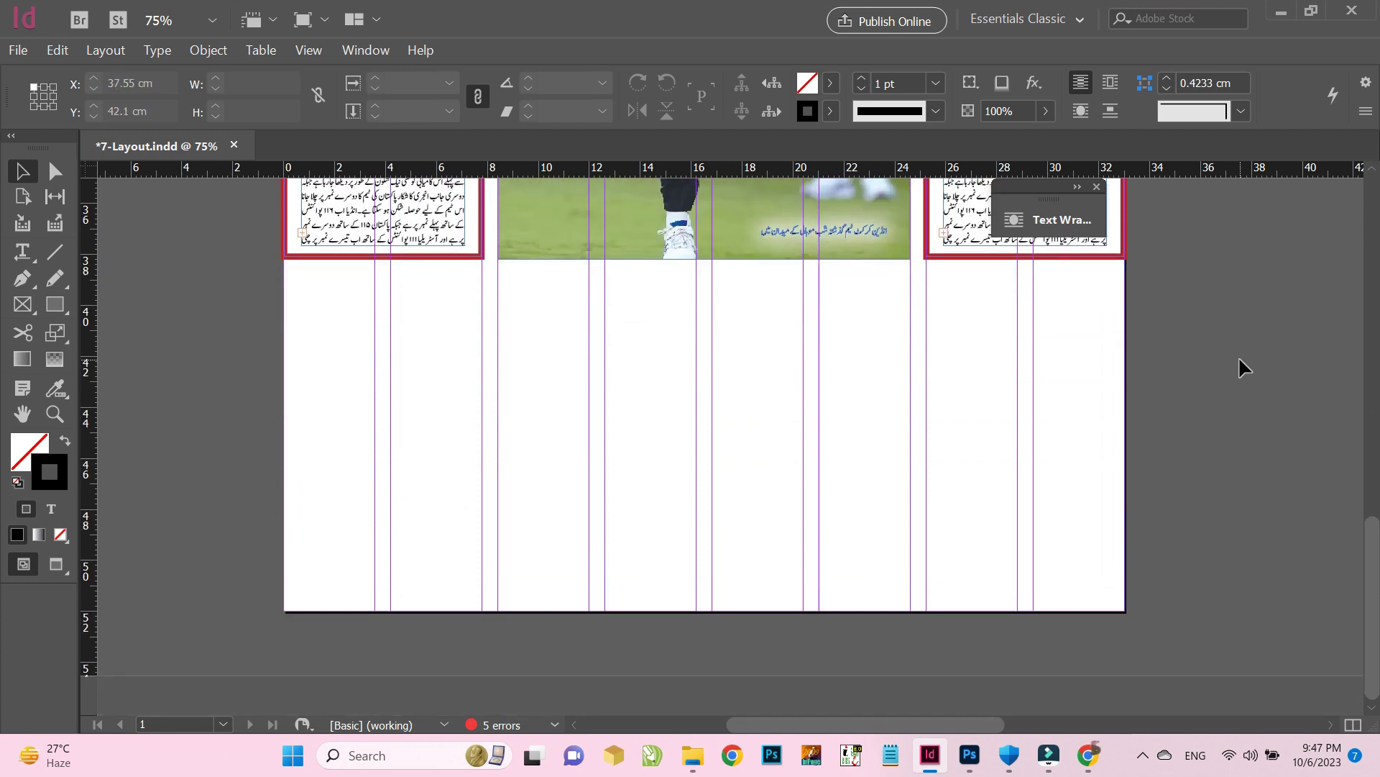
{"action": "scroll", "coordinate": [947, 451], "scroll_direction": "up", "scroll_amount": 5}
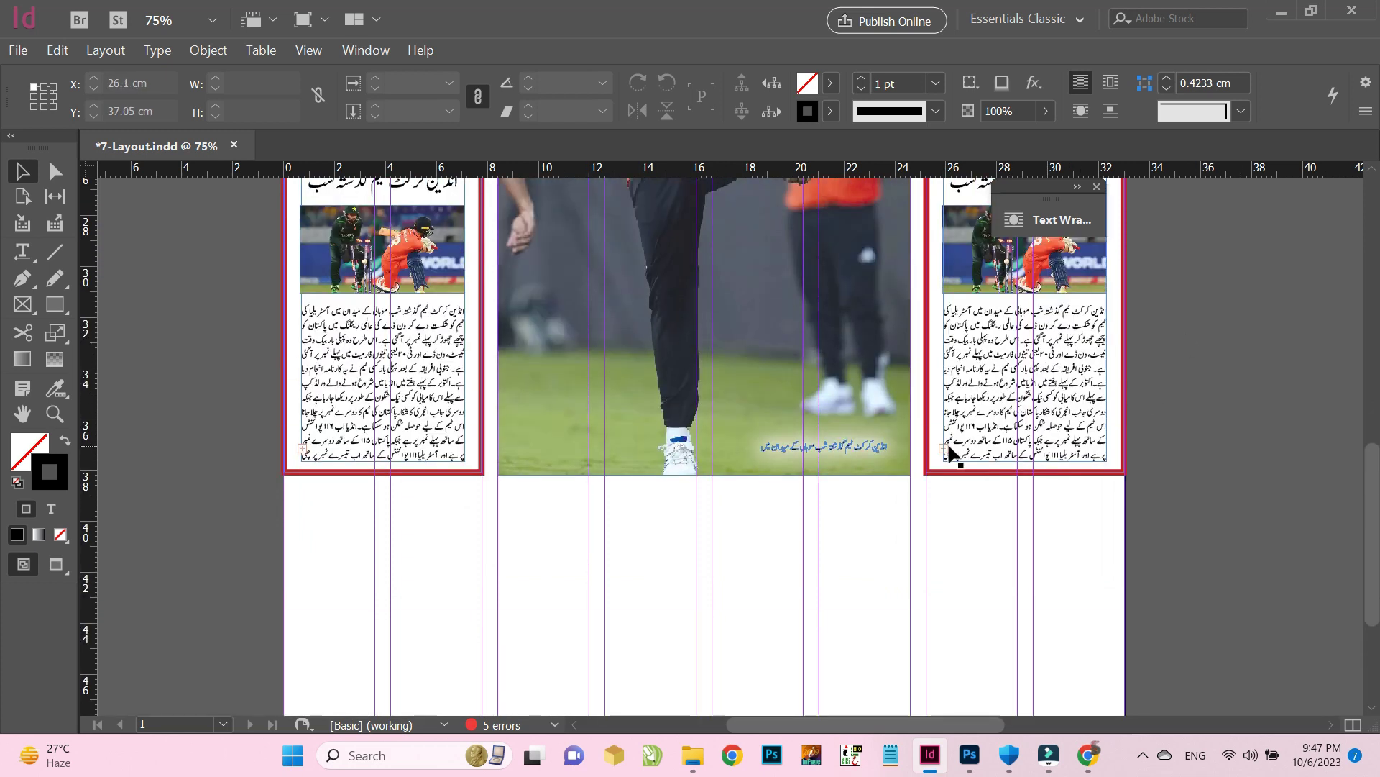
{"action": "key", "text": "ctrl+s"}
{"action": "scroll", "coordinate": [938, 471], "scroll_direction": "up", "scroll_amount": 4}
{"action": "scroll", "coordinate": [955, 477], "scroll_direction": "up", "scroll_amount": 5}
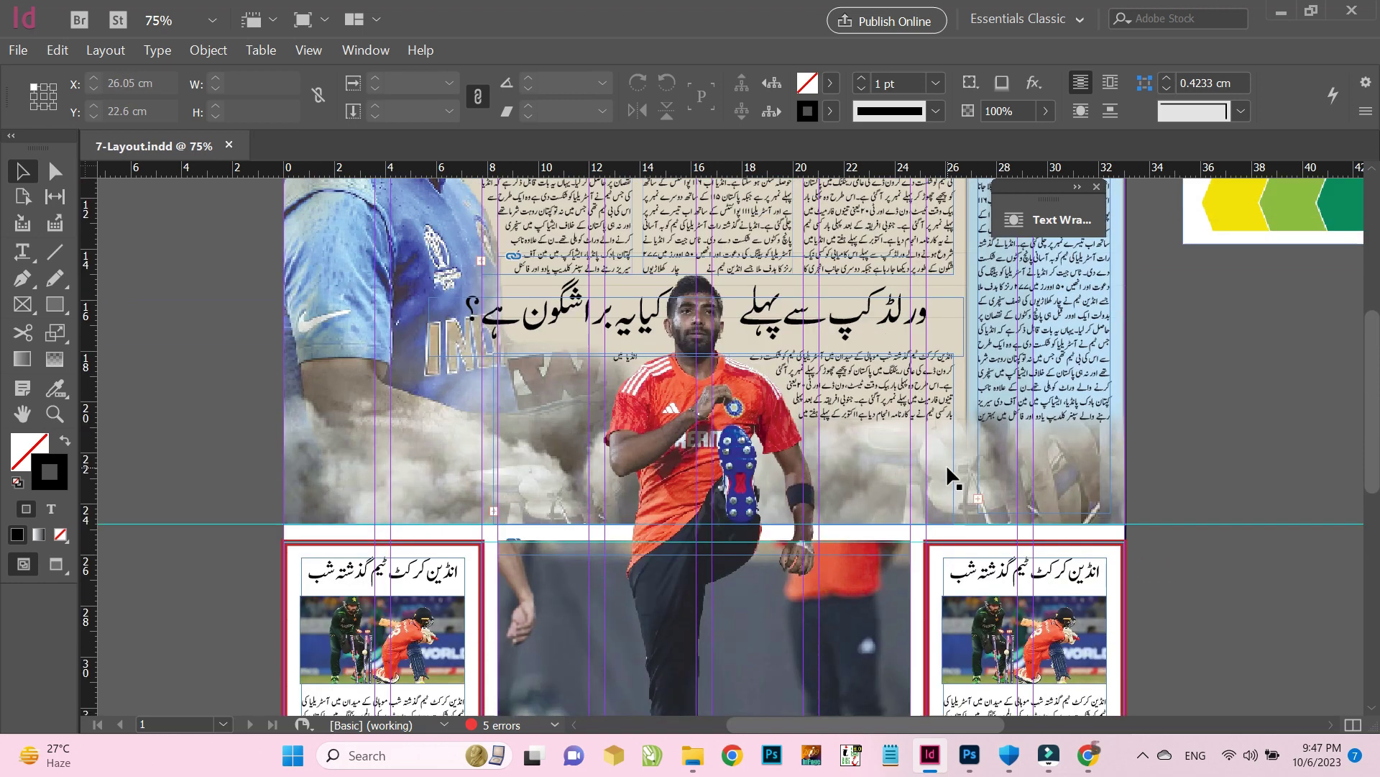
{"action": "scroll", "coordinate": [1047, 484], "scroll_direction": "down", "scroll_amount": 6}
Switch to Chrome and look through the ESPNcricinfo gallery for a different photo for the right box
{"action": "left_click", "coordinate": [1087, 755]}
{"action": "scroll", "coordinate": [1007, 424], "scroll_direction": "down", "scroll_amount": 10}
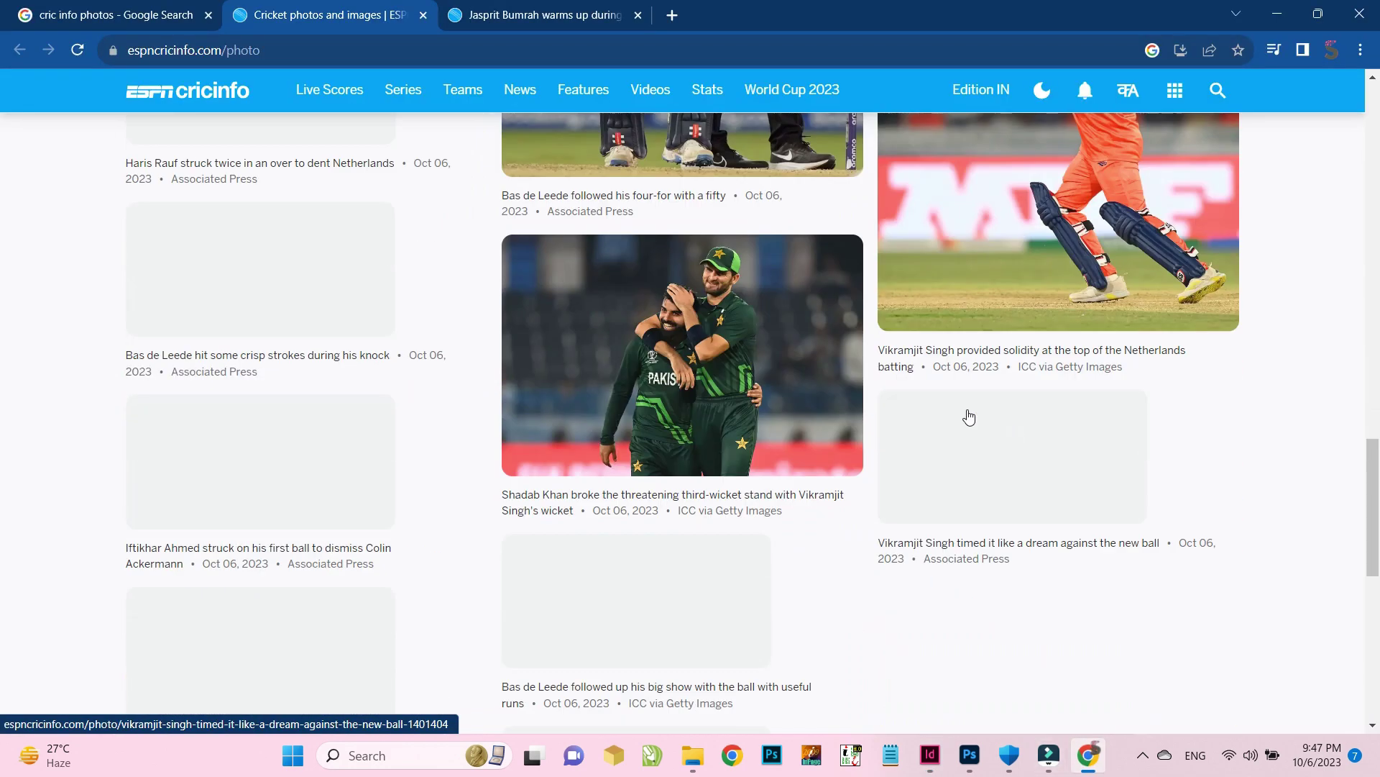
{"action": "right_click", "coordinate": [636, 339]}
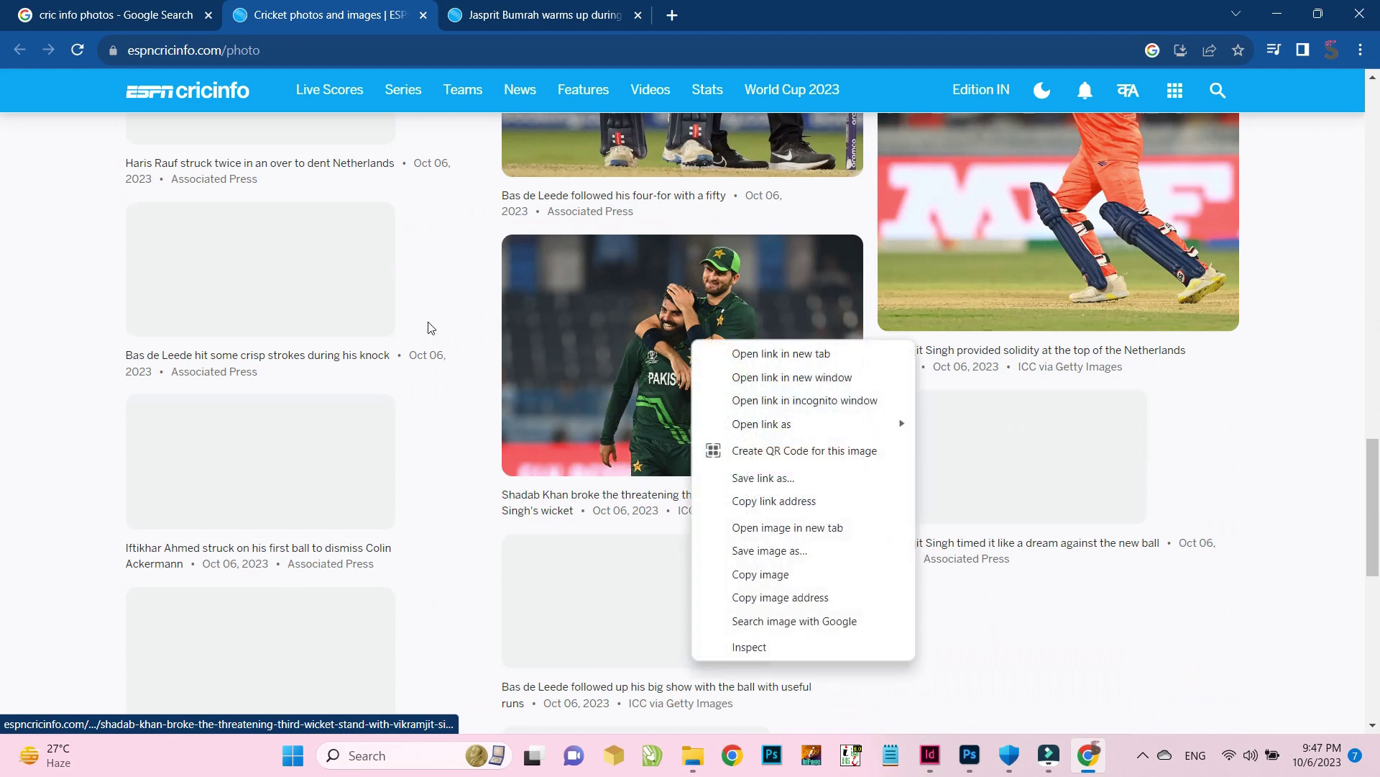
{"action": "scroll", "coordinate": [456, 320], "scroll_direction": "up", "scroll_amount": 10}
{"action": "right_click", "coordinate": [645, 248]}
{"action": "scroll", "coordinate": [530, 302], "scroll_direction": "up", "scroll_amount": 6}
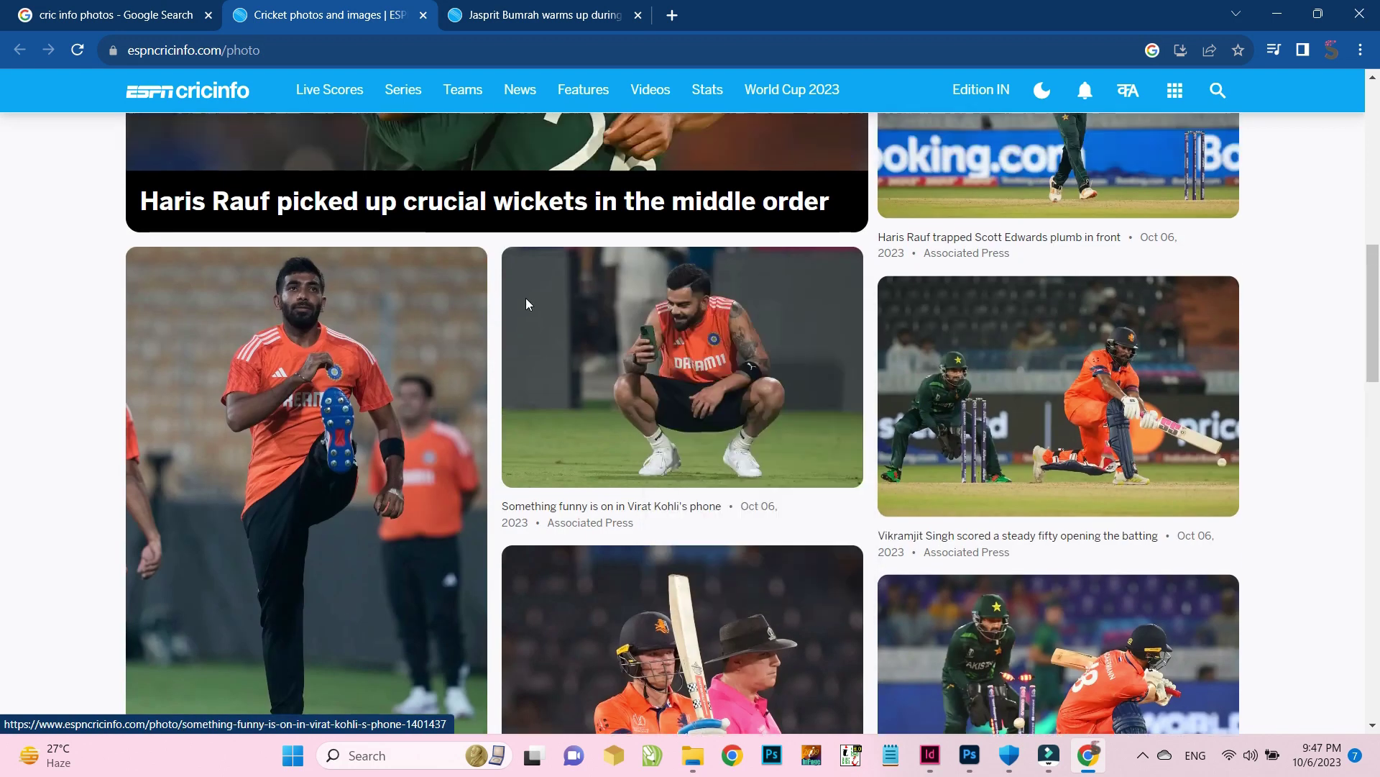
{"action": "scroll", "coordinate": [1037, 365], "scroll_direction": "down", "scroll_amount": 6}
{"action": "right_click", "coordinate": [1038, 365]}
{"action": "left_click", "coordinate": [1078, 586]}
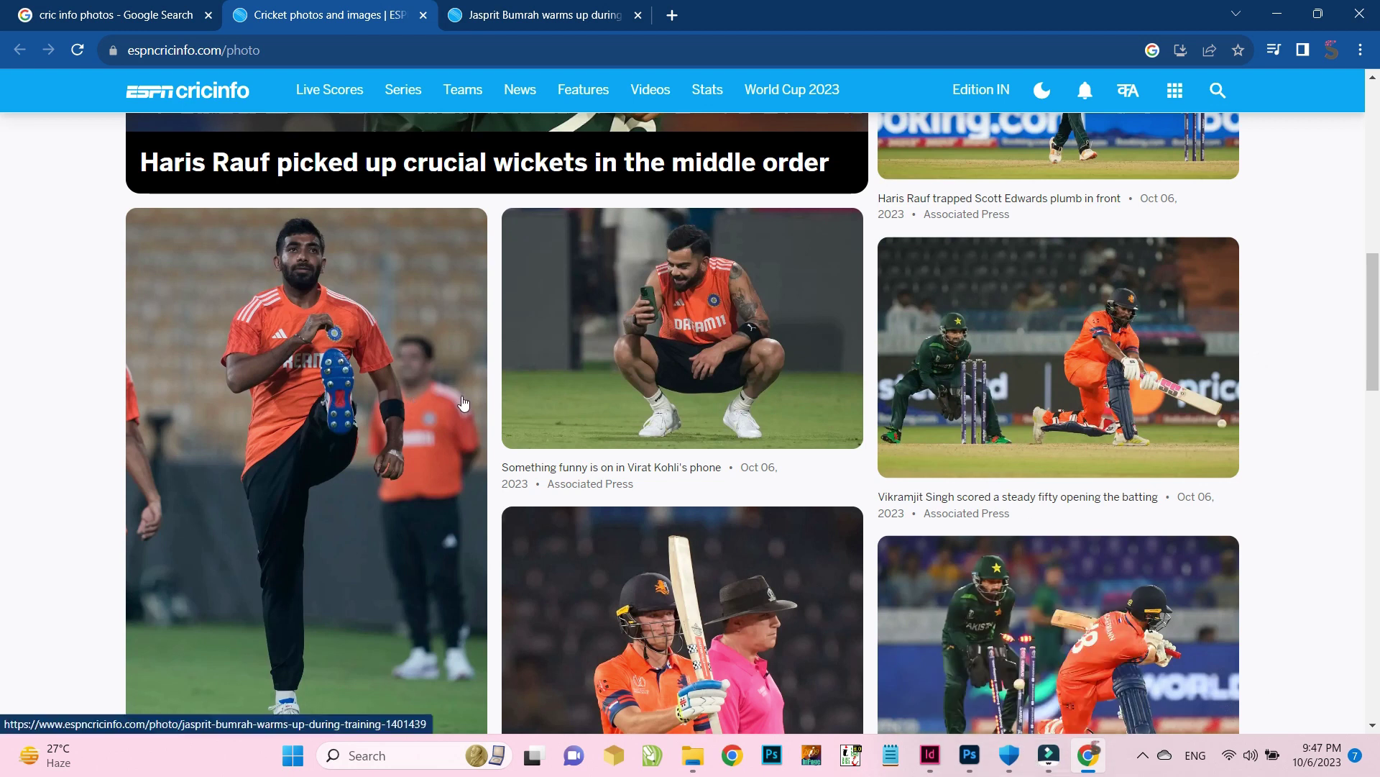
{"action": "scroll", "coordinate": [1006, 489], "scroll_direction": "up", "scroll_amount": 6}
{"action": "right_click", "coordinate": [1040, 529]}
{"action": "left_click", "coordinate": [1079, 422]}
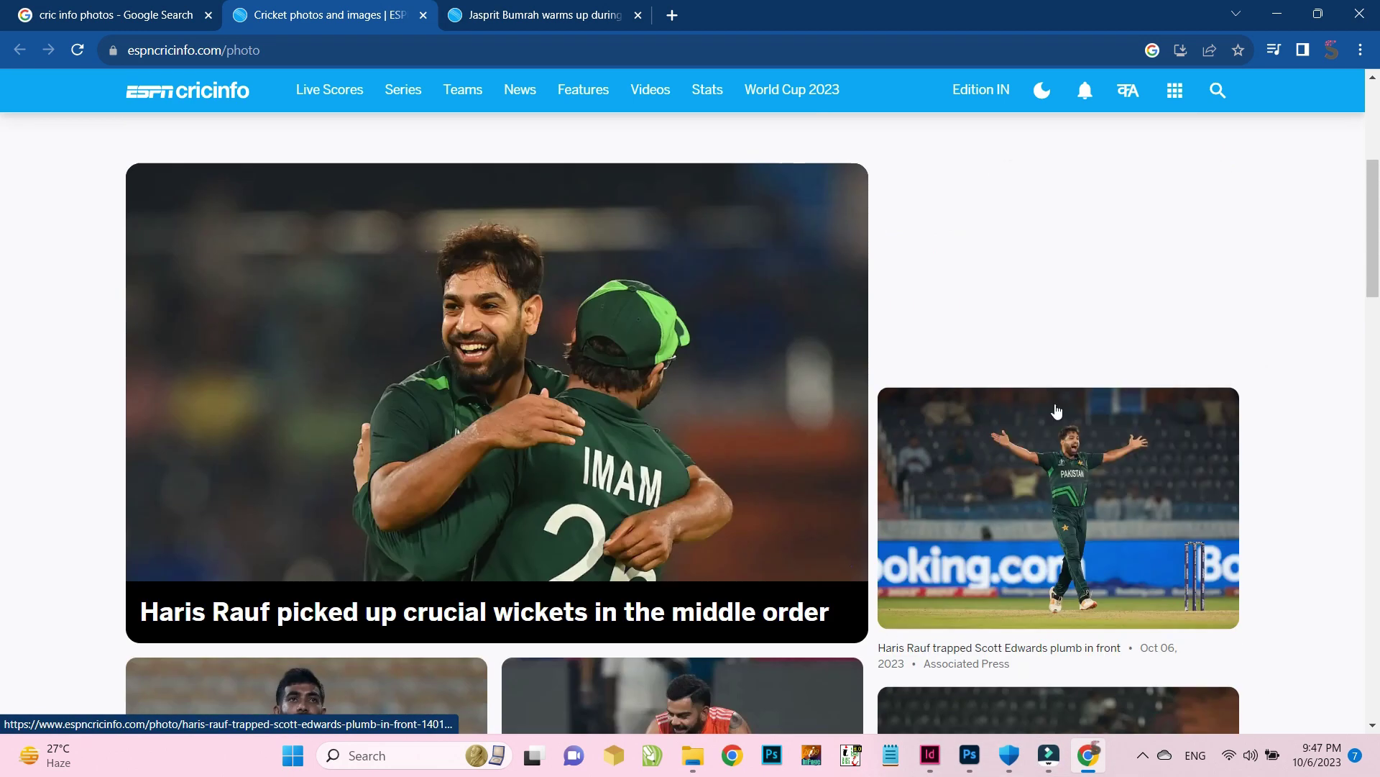
Copy the photo of Haris Rauf celebrating and paste it into the right box's picture frame in InDesign, replacing the duplicated photo
{"action": "right_click", "coordinate": [556, 344]}
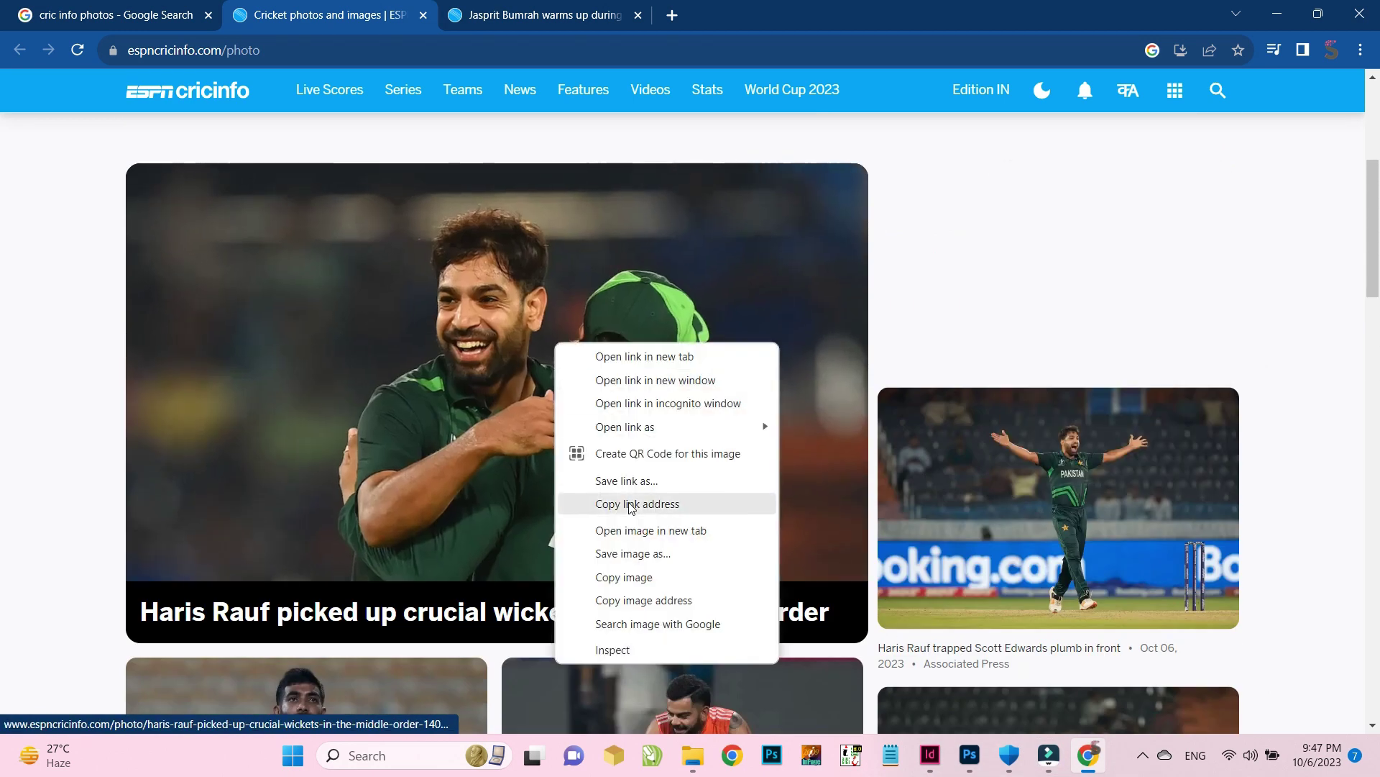
{"action": "left_click", "coordinate": [620, 576]}
{"action": "left_click", "coordinate": [929, 755]}
{"action": "left_click", "coordinate": [1025, 368]}
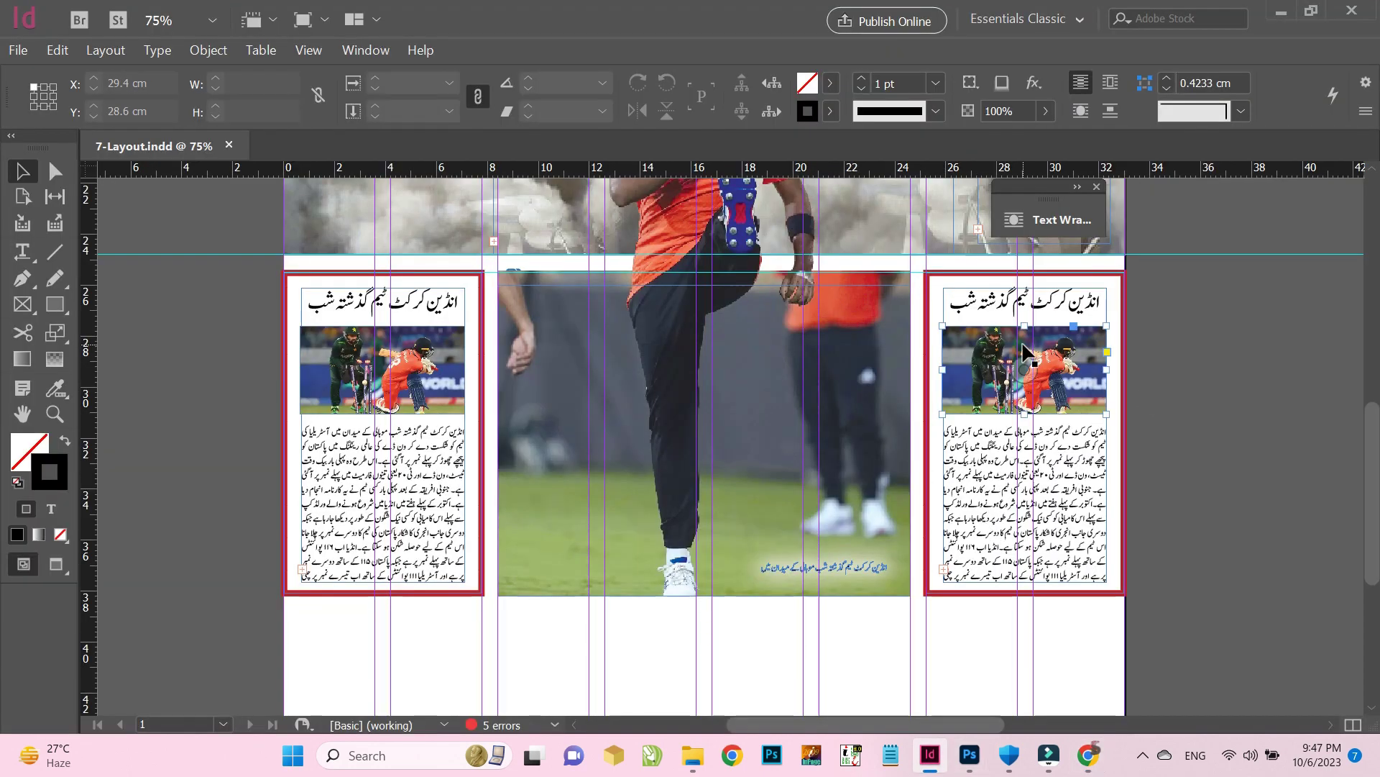
{"action": "key", "text": "ctrl+alt+v"}
{"action": "left_click", "coordinate": [1201, 373]}
Draw an empty text frame about 20.39 × 13.05 cm below the photo, reaching to the page's right edge, at Y 38.5 cm
{"action": "scroll", "coordinate": [730, 406], "scroll_direction": "down", "scroll_amount": 5}
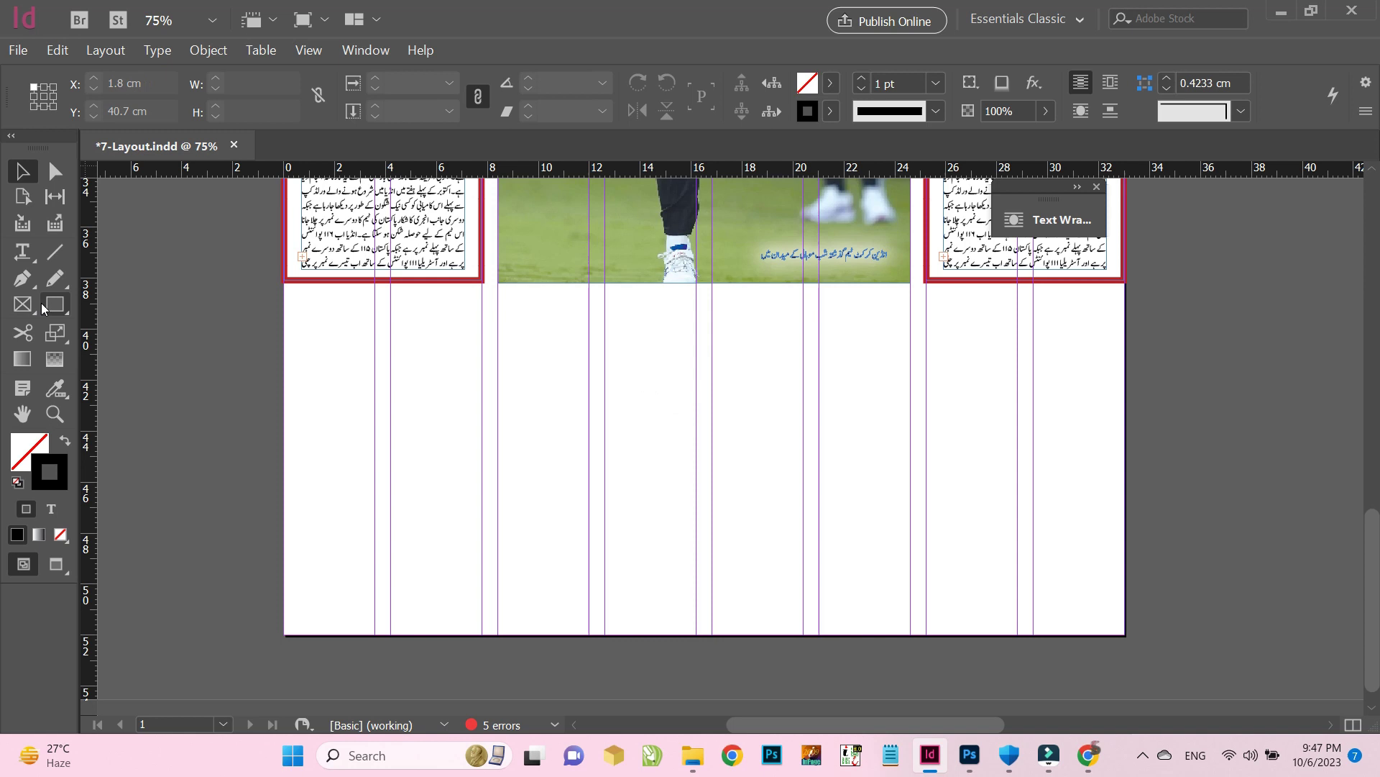
{"action": "left_click", "coordinate": [28, 250]}
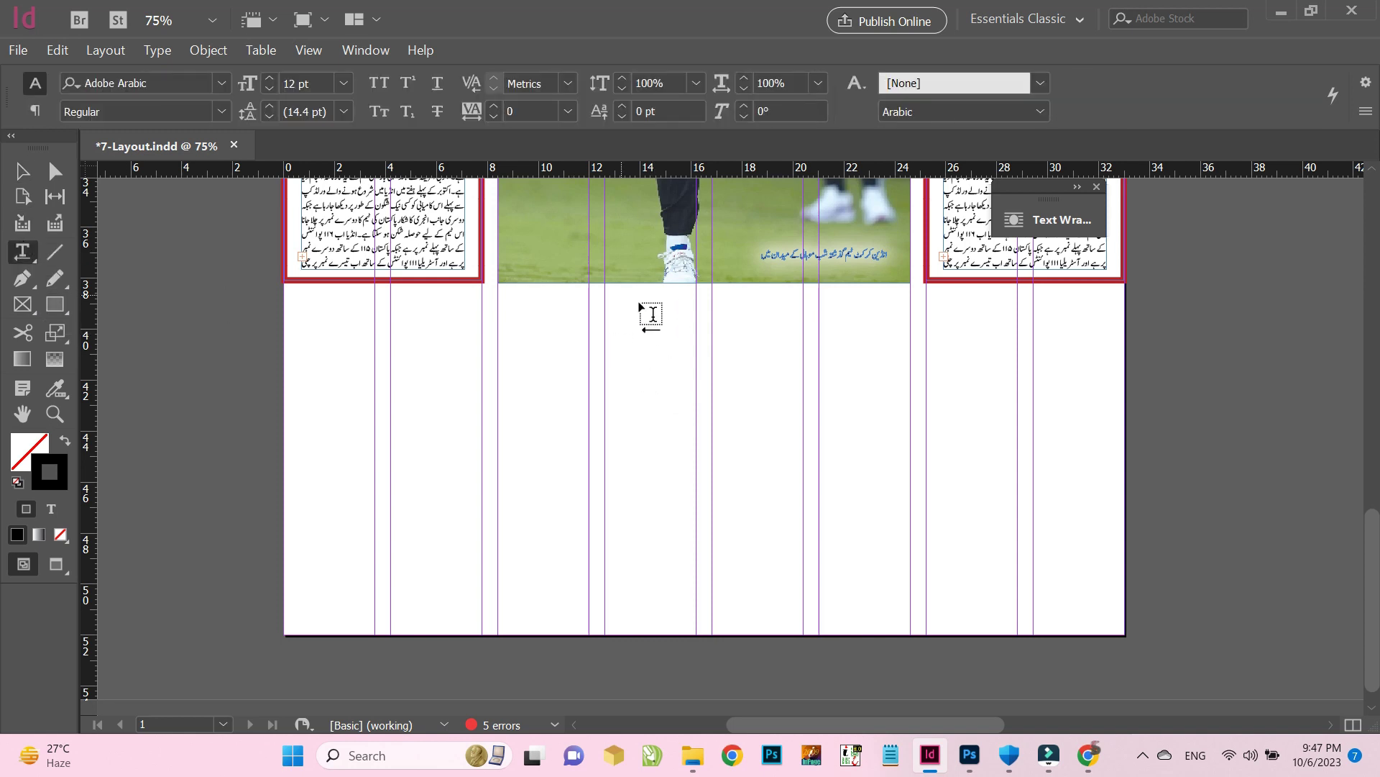
{"action": "left_click_drag", "start_coordinate": [605, 291], "coordinate": [1124, 624]}
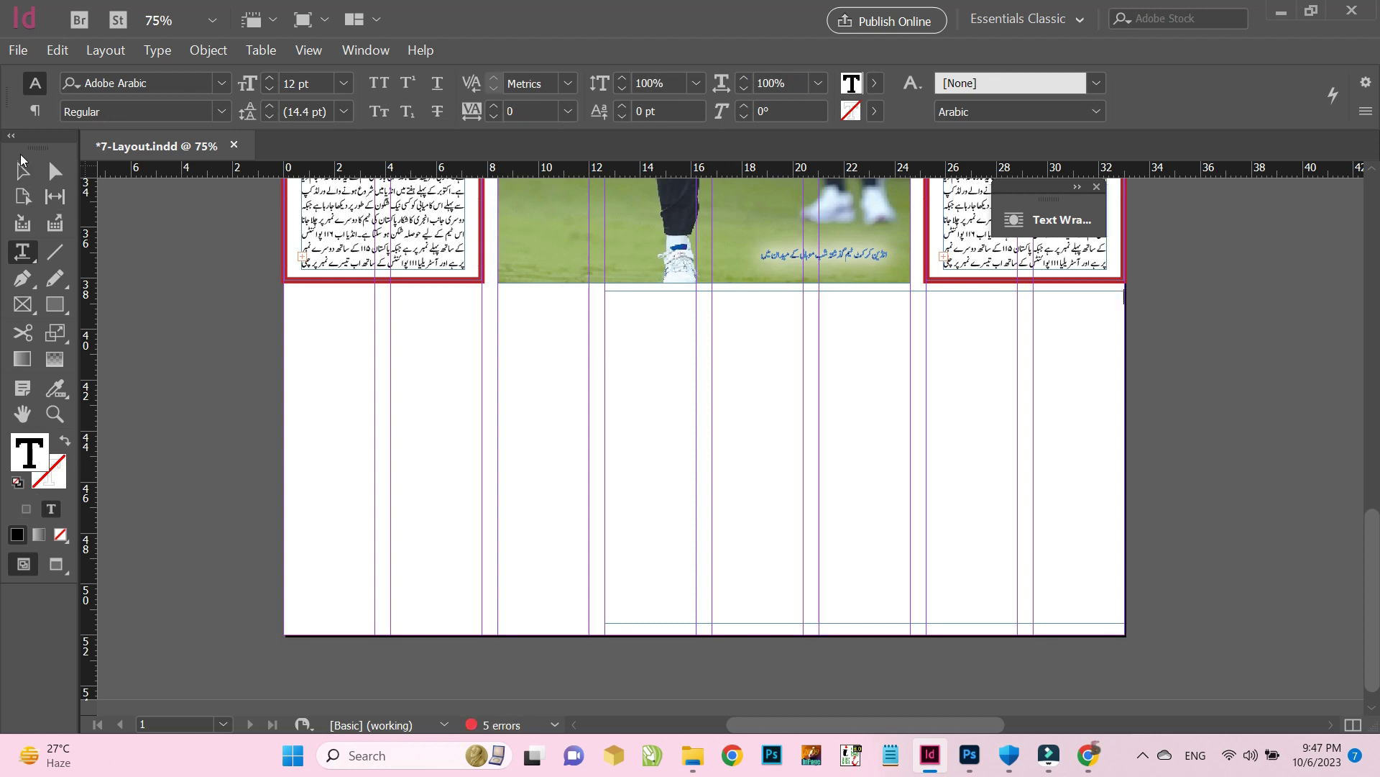
{"action": "key", "text": "Escape"}
Copy the left box's entire story with its headline and paste it into the new large text frame
{"action": "scroll", "coordinate": [547, 383], "scroll_direction": "up", "scroll_amount": 5}
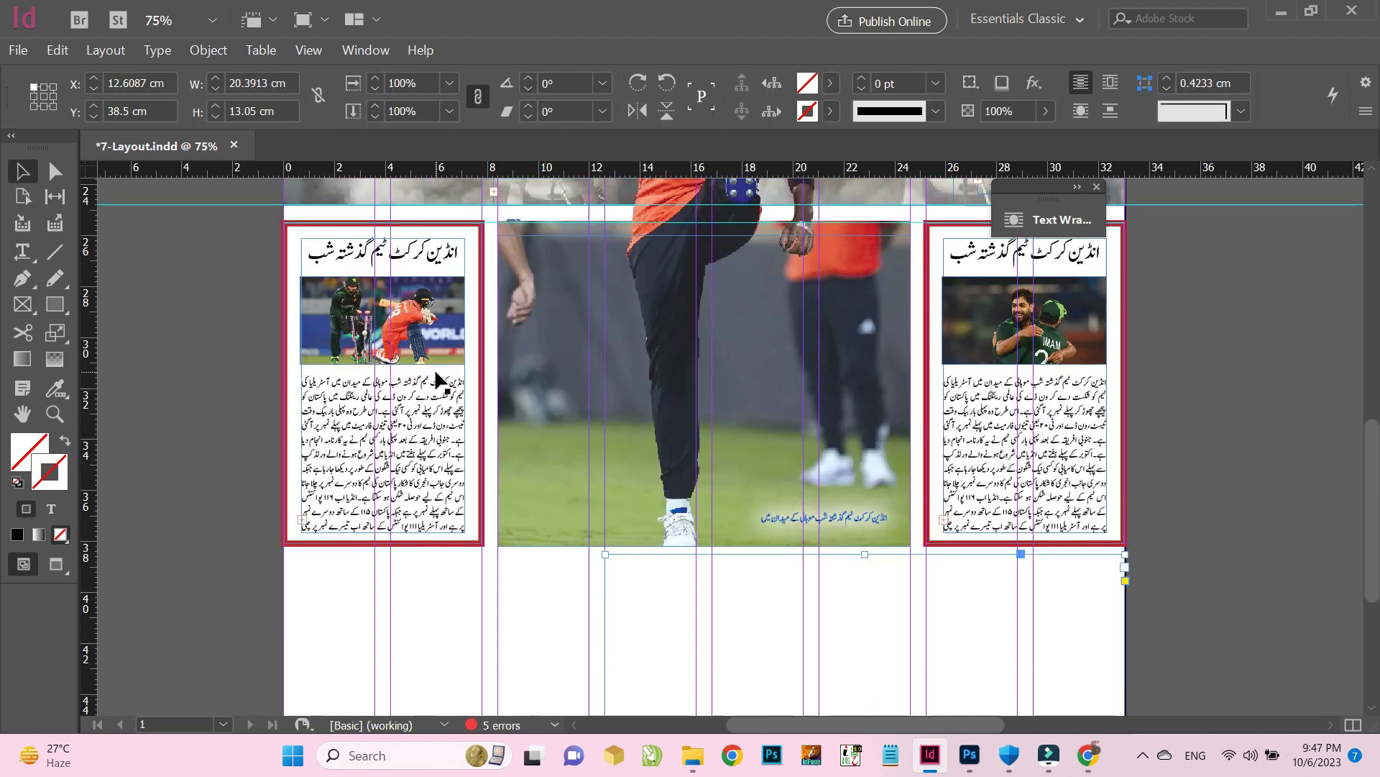
{"action": "double_click", "coordinate": [389, 396]}
{"action": "key", "text": "ctrl+a"}
{"action": "key", "text": "ctrl+c"}
{"action": "scroll", "coordinate": [1020, 493], "scroll_direction": "down", "scroll_amount": 5}
{"action": "left_click", "coordinate": [1016, 431]}
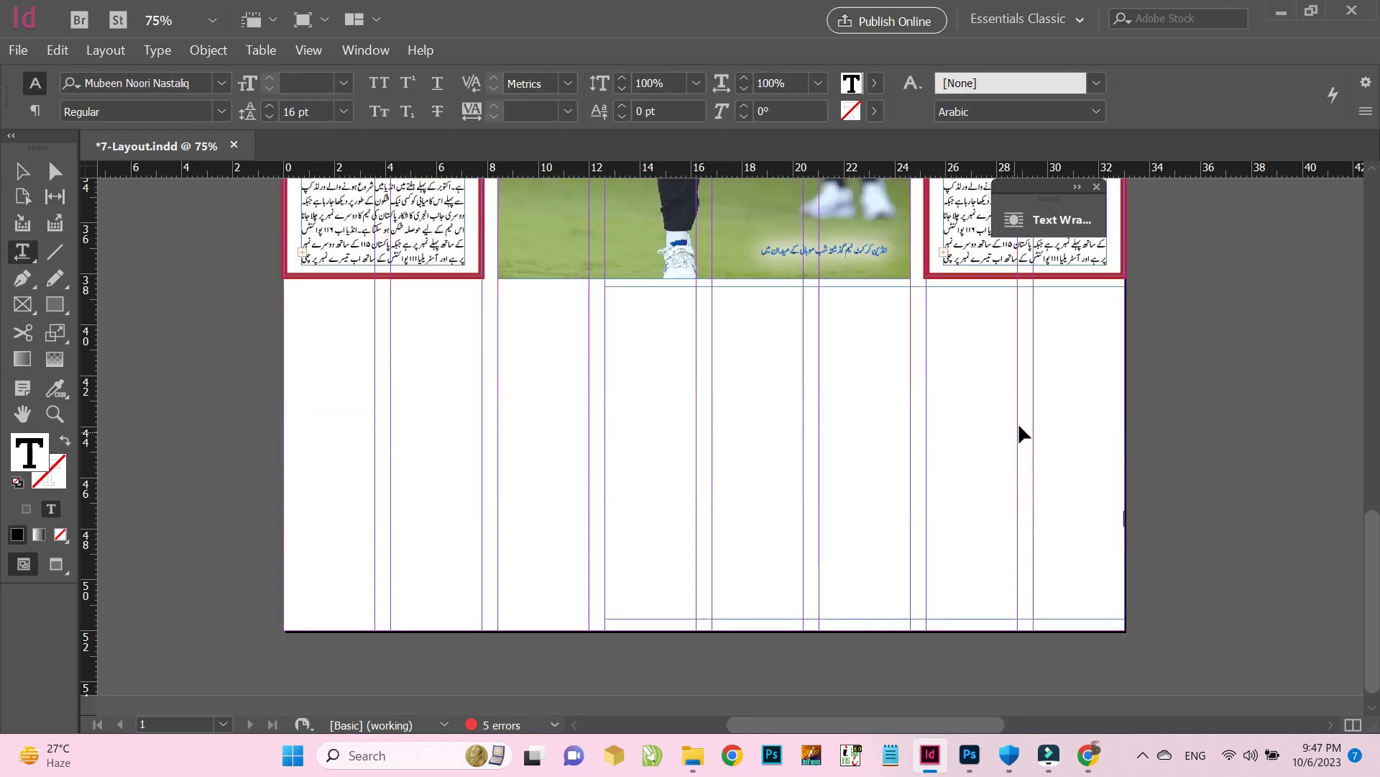
{"action": "key", "text": "ctrl+v"}
Replace the large frame's headline with a copy of the body's opening words "انڈین کرکٹ ٹیم گذشتہ شب موہالی کے میدان میں آسٹریلیا کی ٹیم"
{"action": "key", "text": "ctrl+equal"}
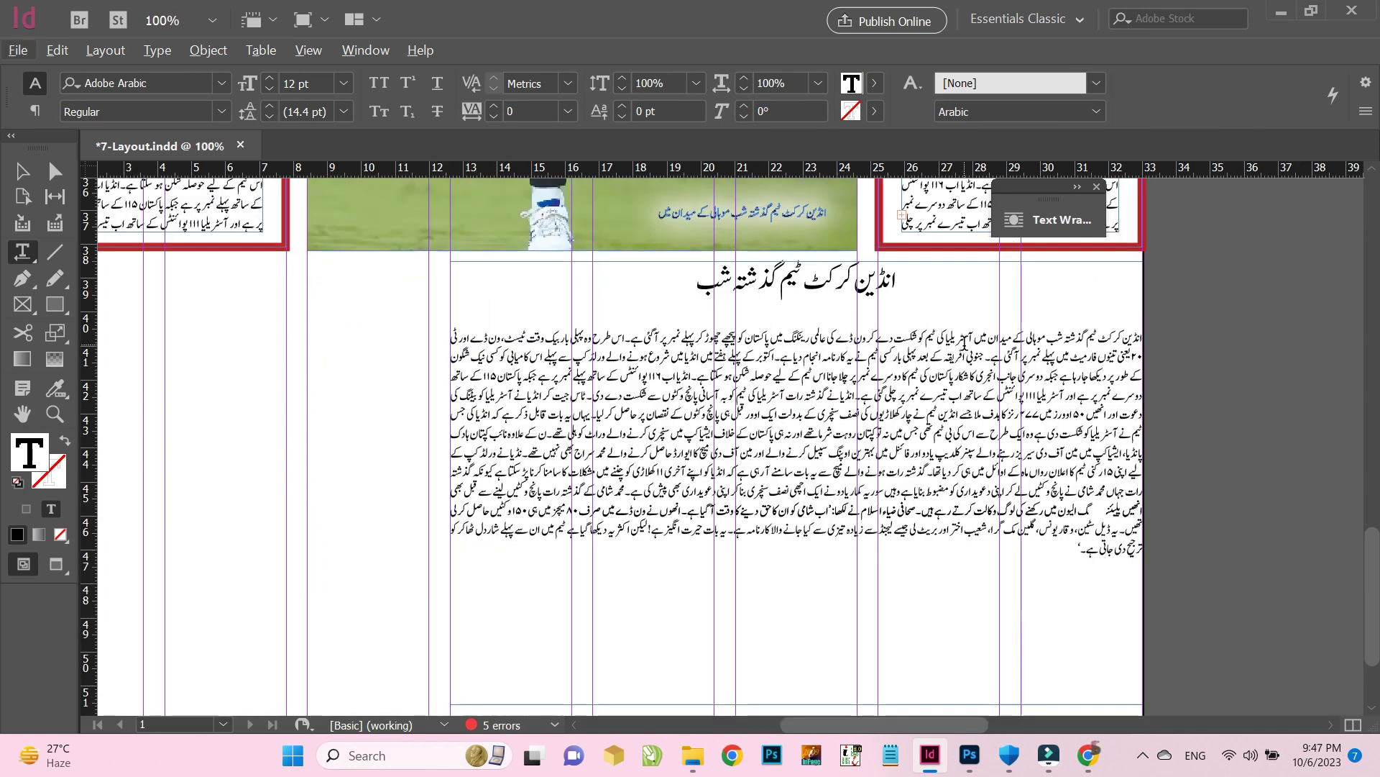
{"action": "left_click_drag", "start_coordinate": [928, 337], "coordinate": [1151, 338]}
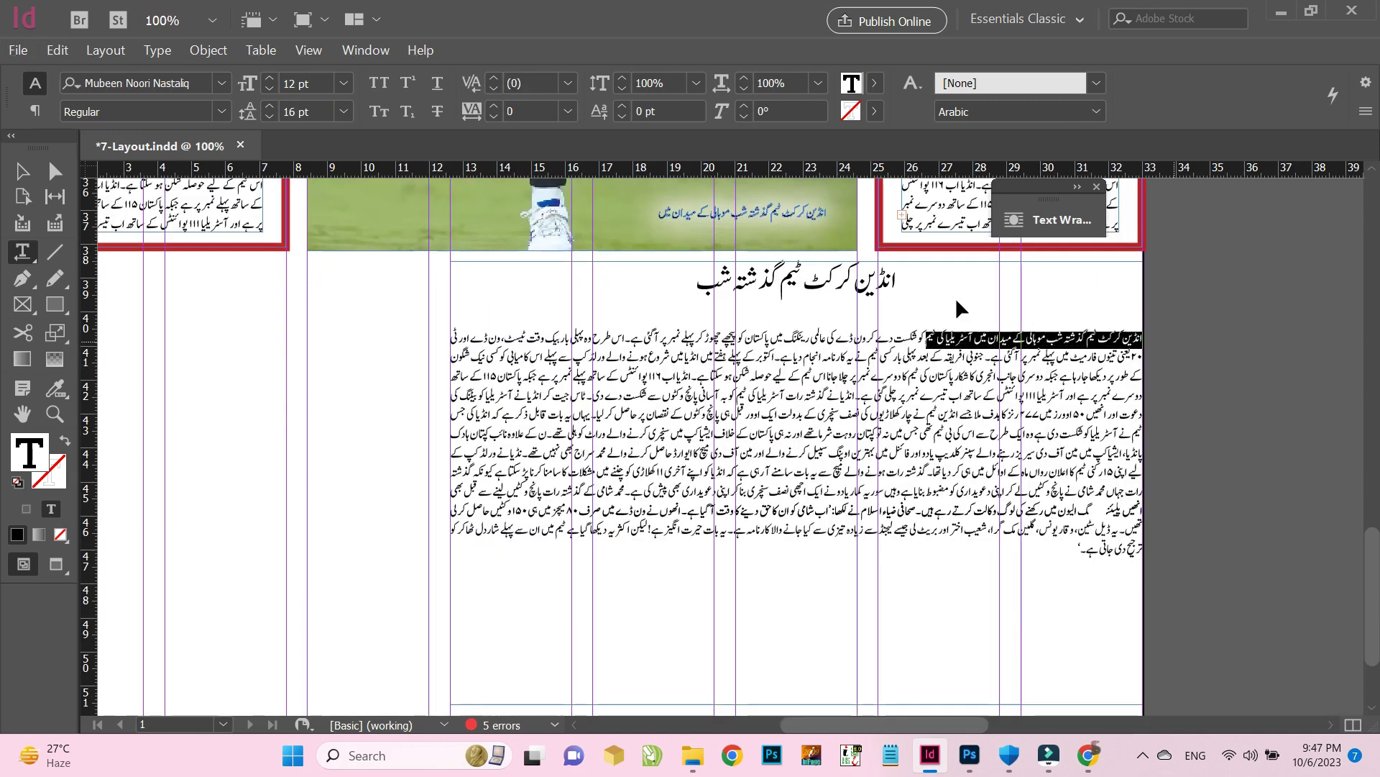
{"action": "triple_click", "coordinate": [863, 284]}
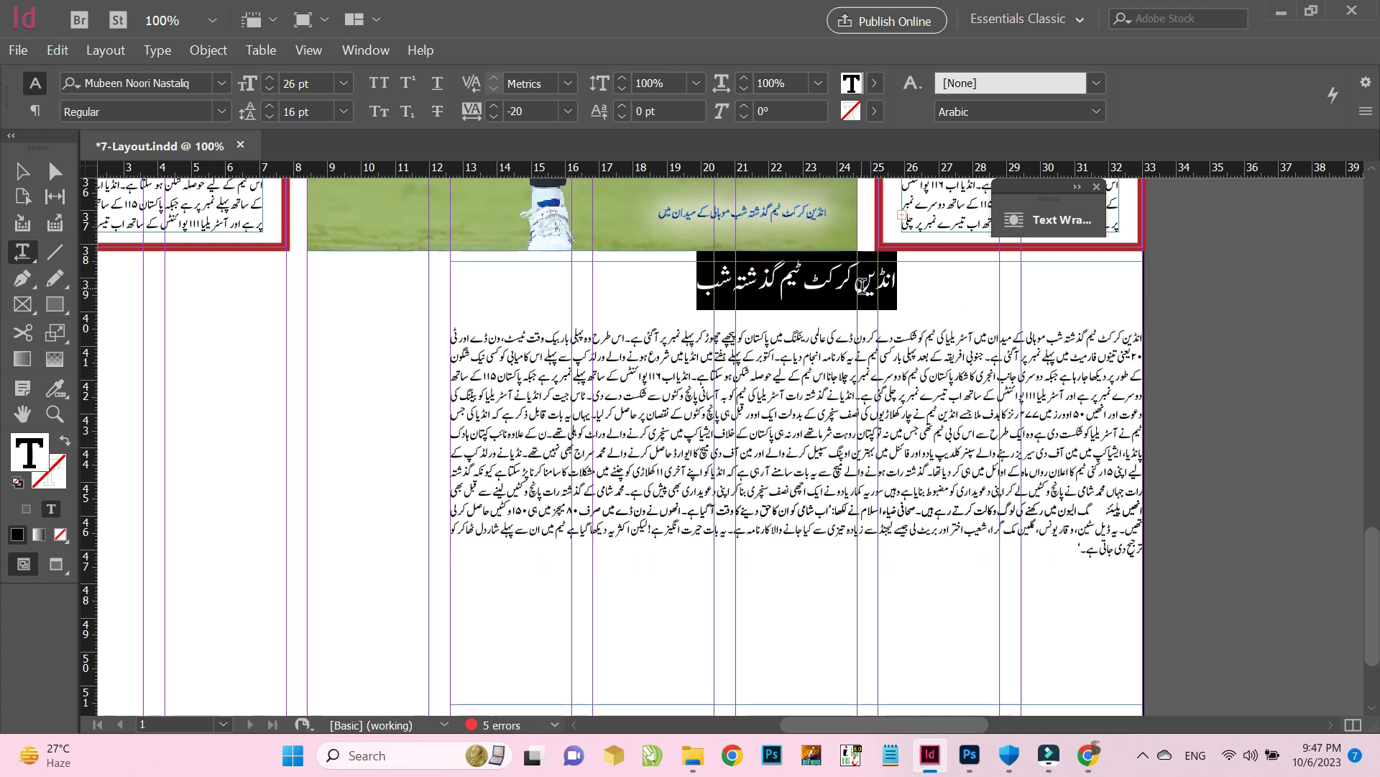
{"action": "key", "text": "ctrl+v"}
{"action": "triple_click", "coordinate": [904, 268]}
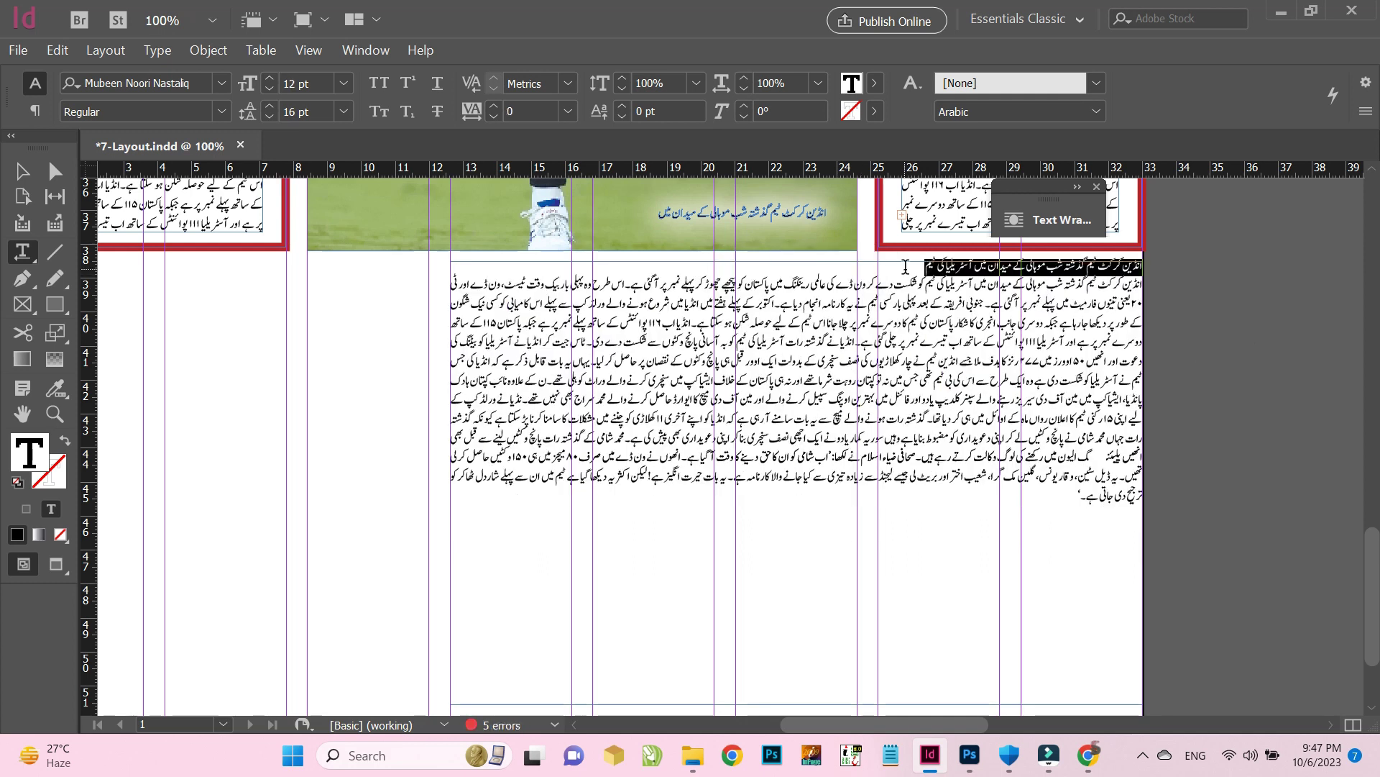
{"action": "key", "text": "ctrl+Return"}
{"action": "key", "text": "Escape"}
{"action": "left_click", "coordinate": [958, 330]}
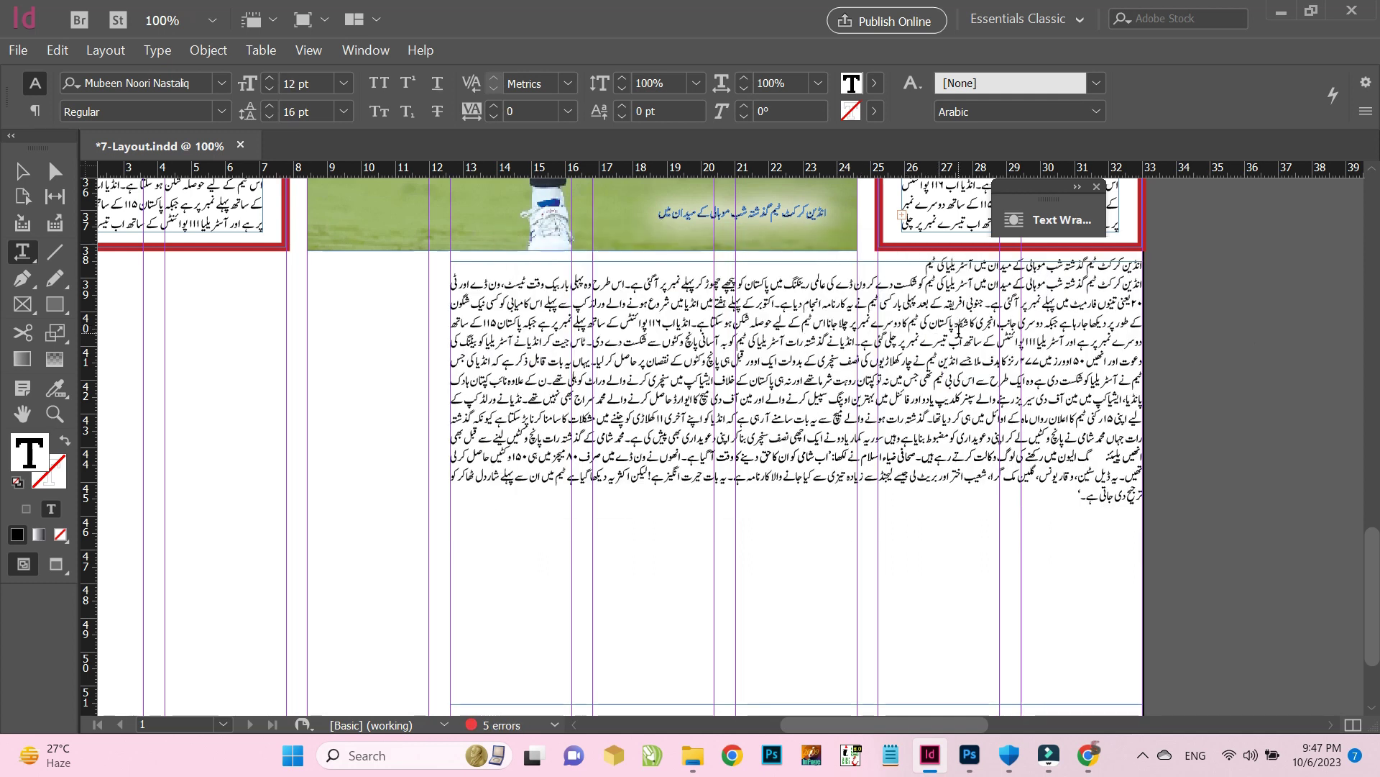
Lower the large text frame's top edge slightly and split the frame into three columns
{"action": "key", "text": "Escape"}
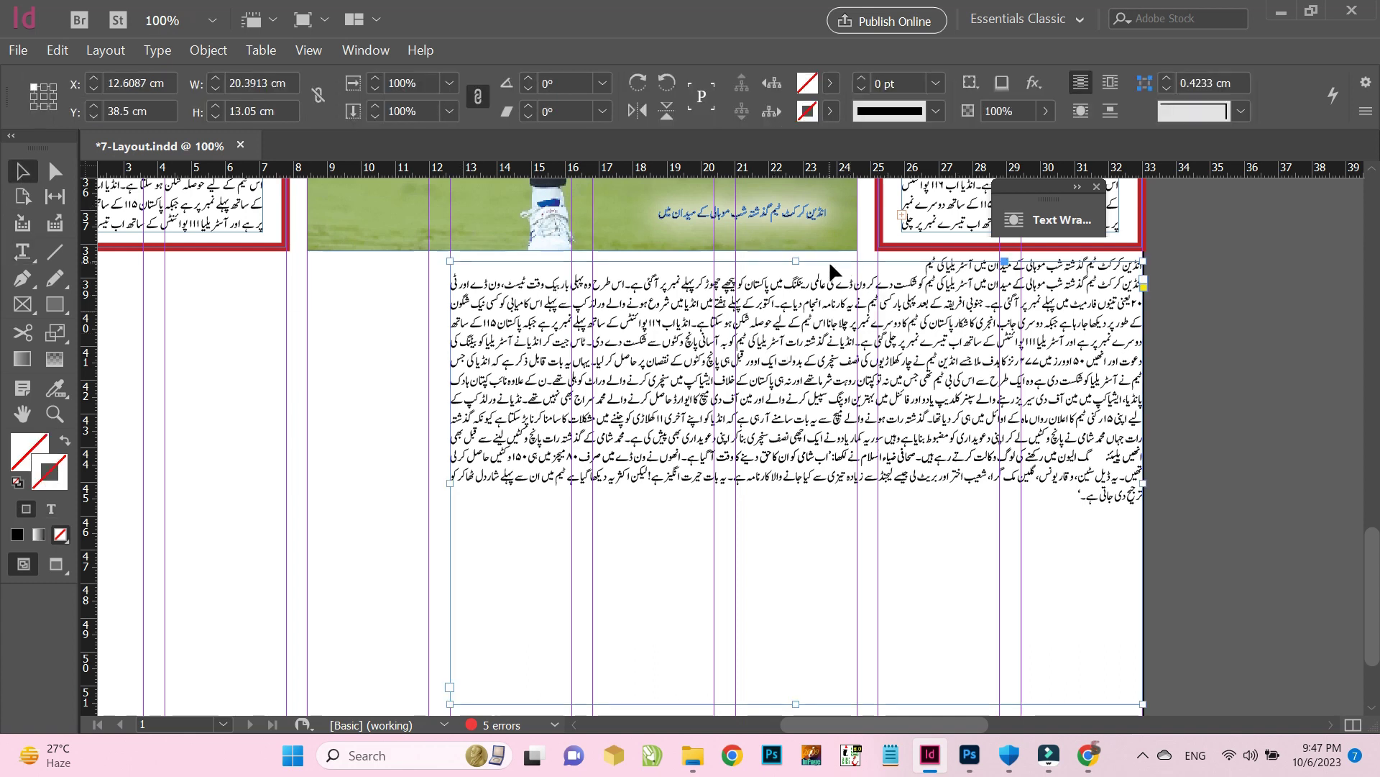
{"action": "left_click_drag", "start_coordinate": [798, 261], "coordinate": [797, 284]}
{"action": "triple_click", "coordinate": [893, 386]}
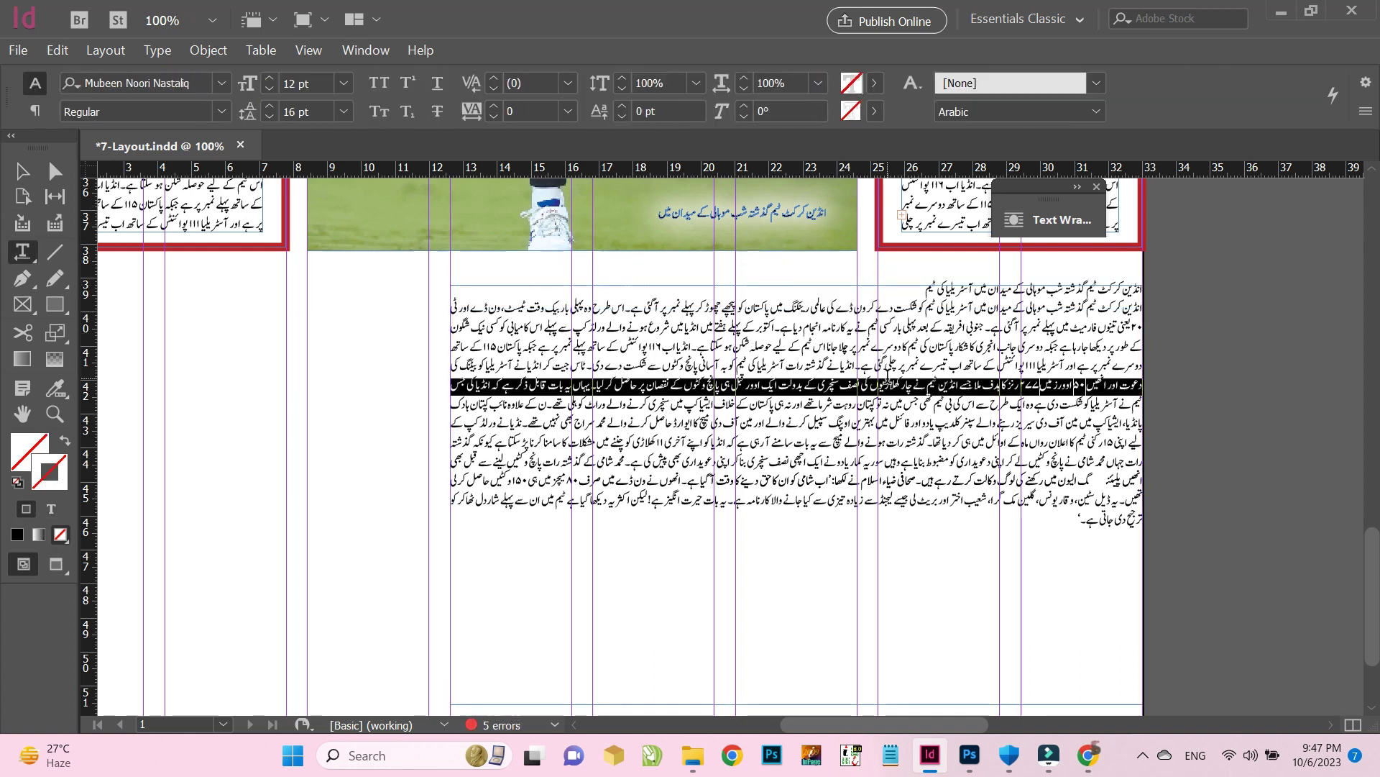
{"action": "key", "text": "ctrl+a"}
{"action": "key", "text": "ctrl+b"}
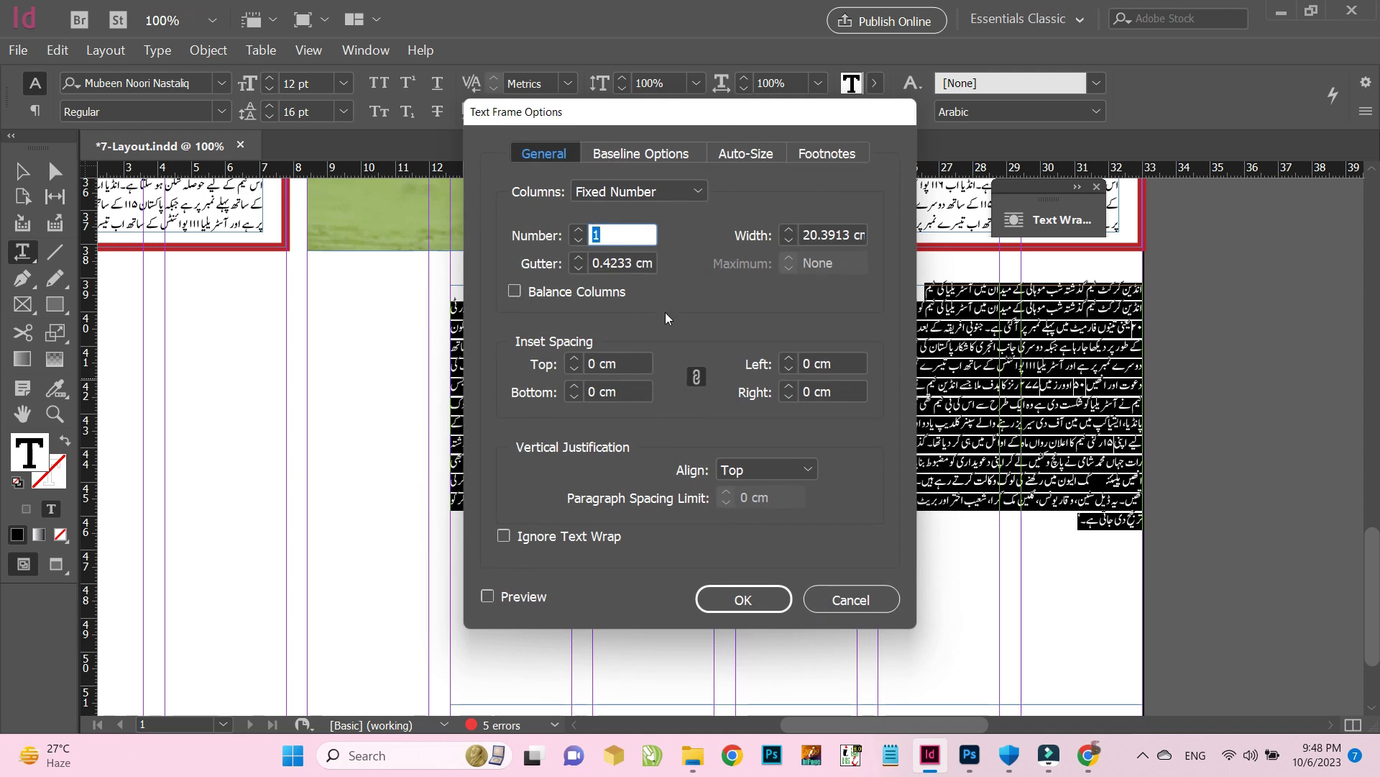
{"action": "left_click", "coordinate": [744, 599]}
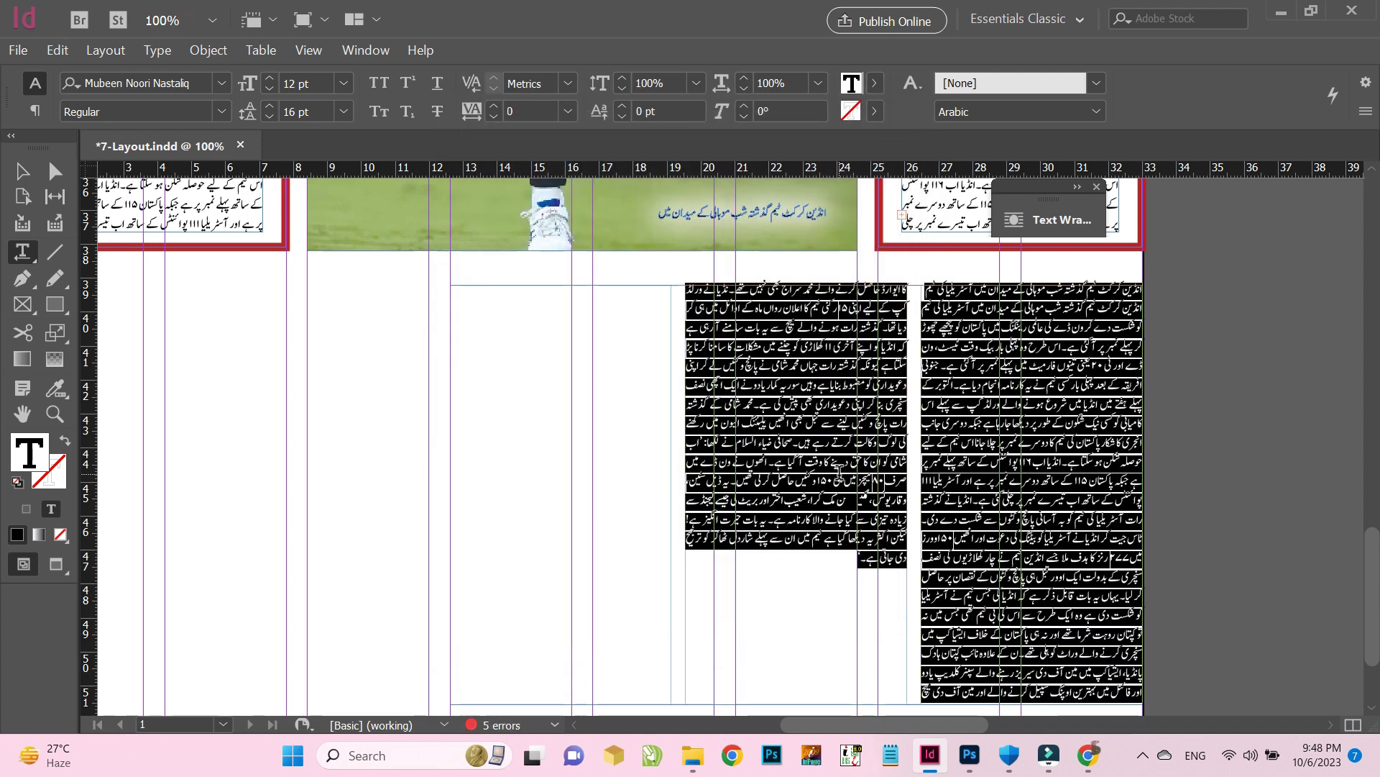
Apply the Lead paragraph style to the headline line of the large three-column text frame
{"action": "left_click", "coordinate": [984, 318]}
{"action": "triple_click", "coordinate": [965, 291]}
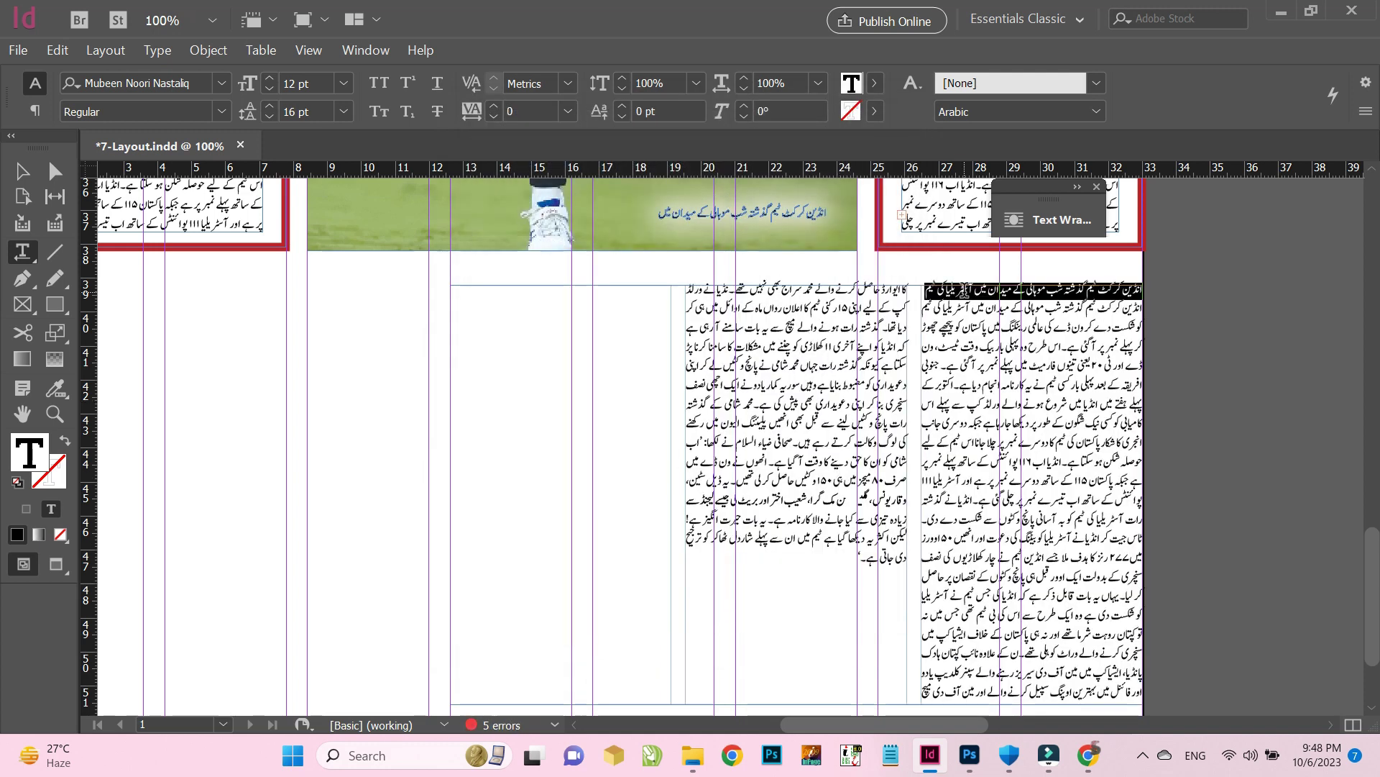
{"action": "key", "text": "ctrl+Return"}
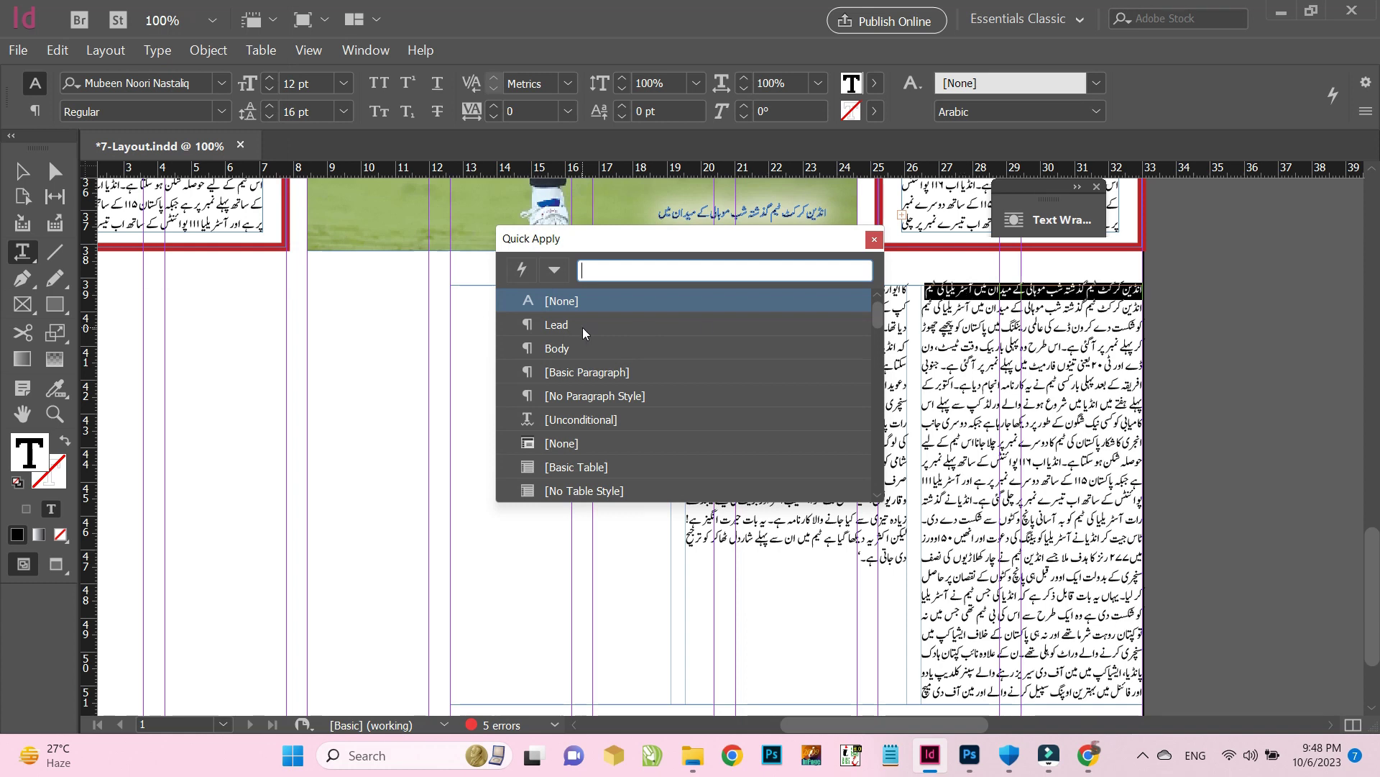
{"action": "left_click", "coordinate": [556, 325]}
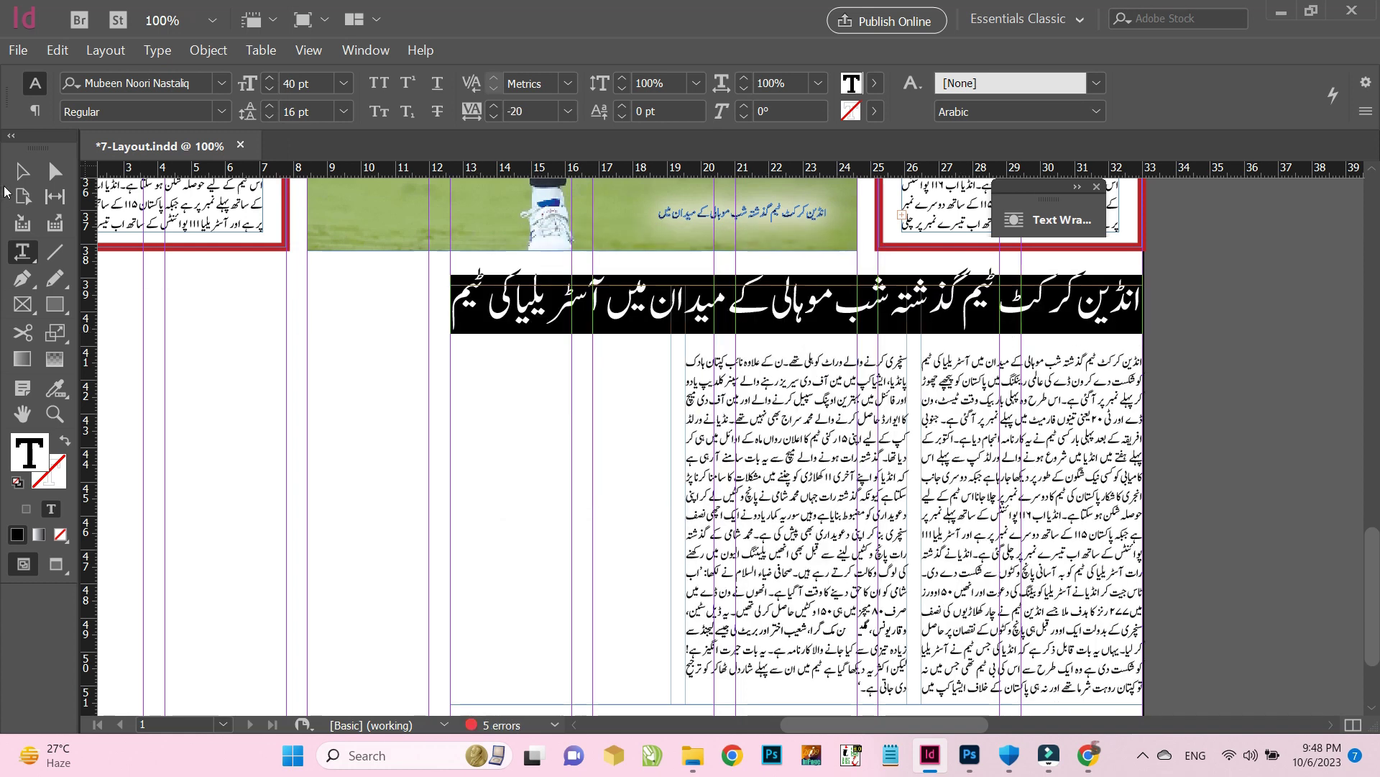
Lower the large text frame's top edge to Y 39.45 cm, making it 12.1 cm high, and save the document
{"action": "key", "text": "Escape"}
{"action": "key", "text": "ctrl+minus"}
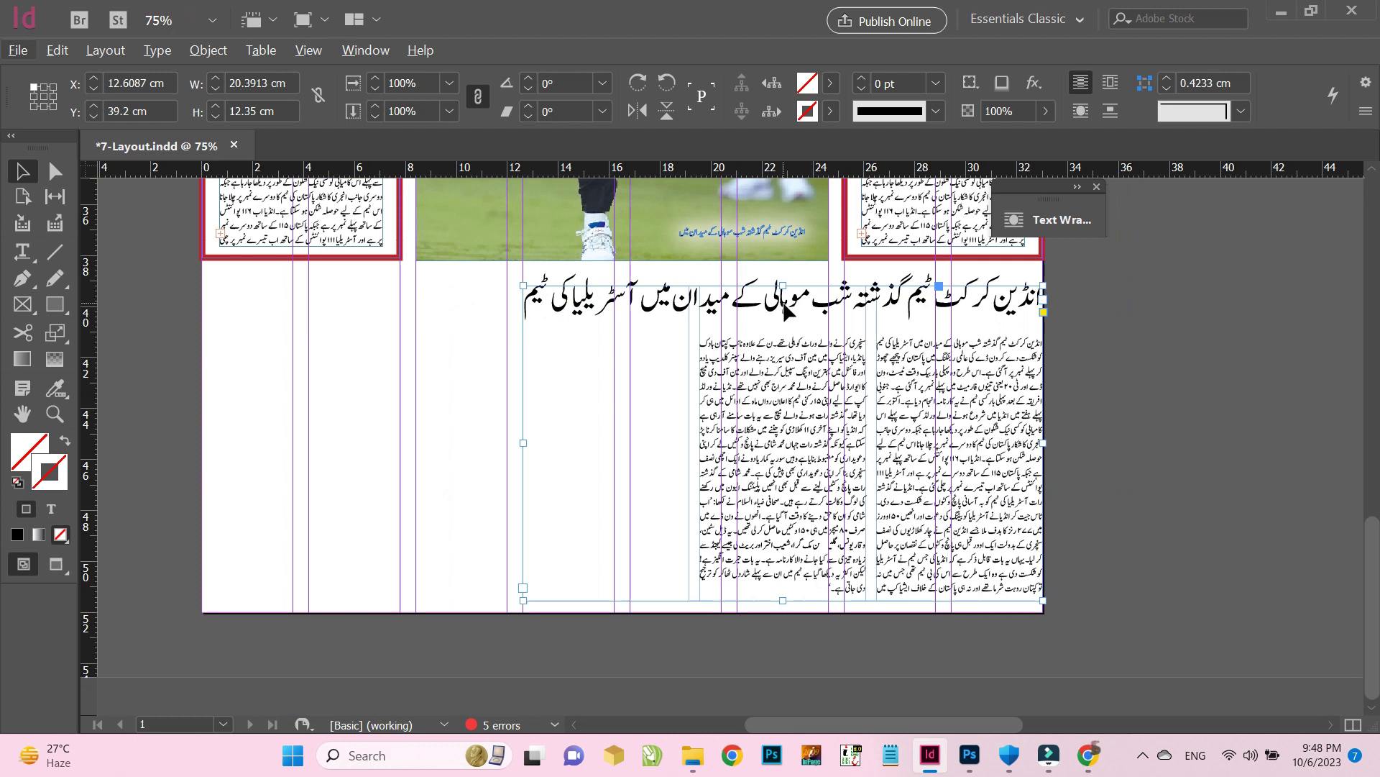
{"action": "left_click_drag", "start_coordinate": [783, 286], "coordinate": [784, 292]}
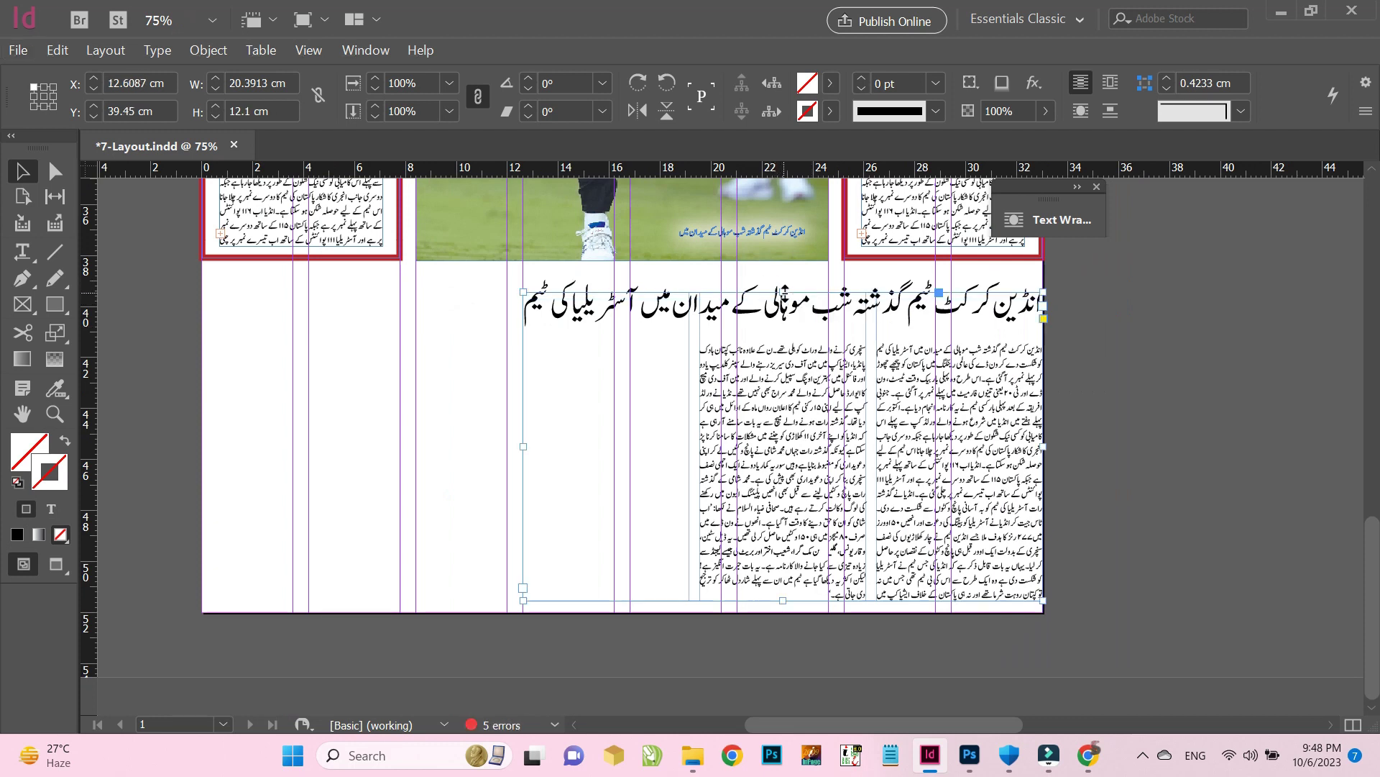
{"action": "key", "text": "ctrl+s"}
Switch to Chrome and open the ESPNcricinfo photo "Bas de Leede followed his four-for with a fifty" in a new tab
{"action": "left_click", "coordinate": [1088, 755]}
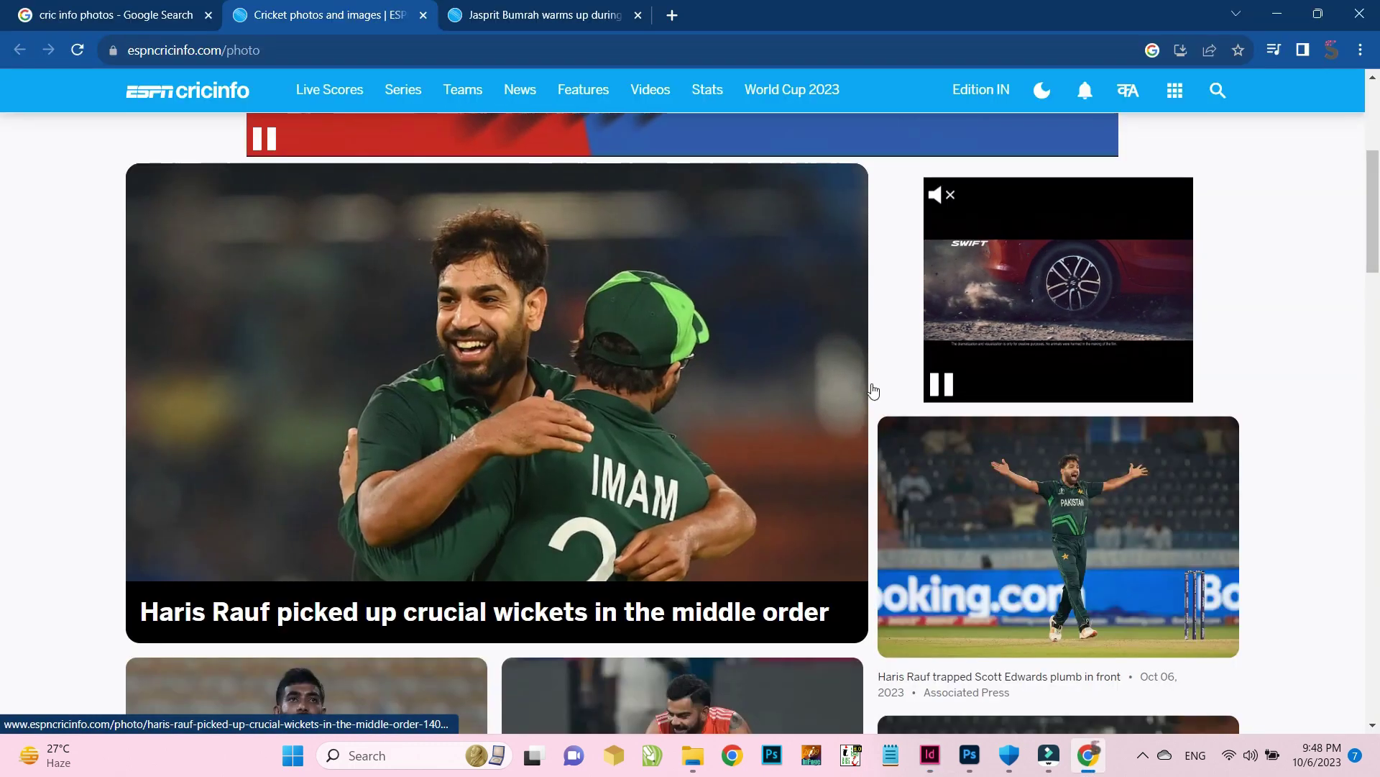
{"action": "scroll", "coordinate": [535, 176], "scroll_direction": "down", "scroll_amount": 6}
{"action": "scroll", "coordinate": [536, 170], "scroll_direction": "down", "scroll_amount": 8}
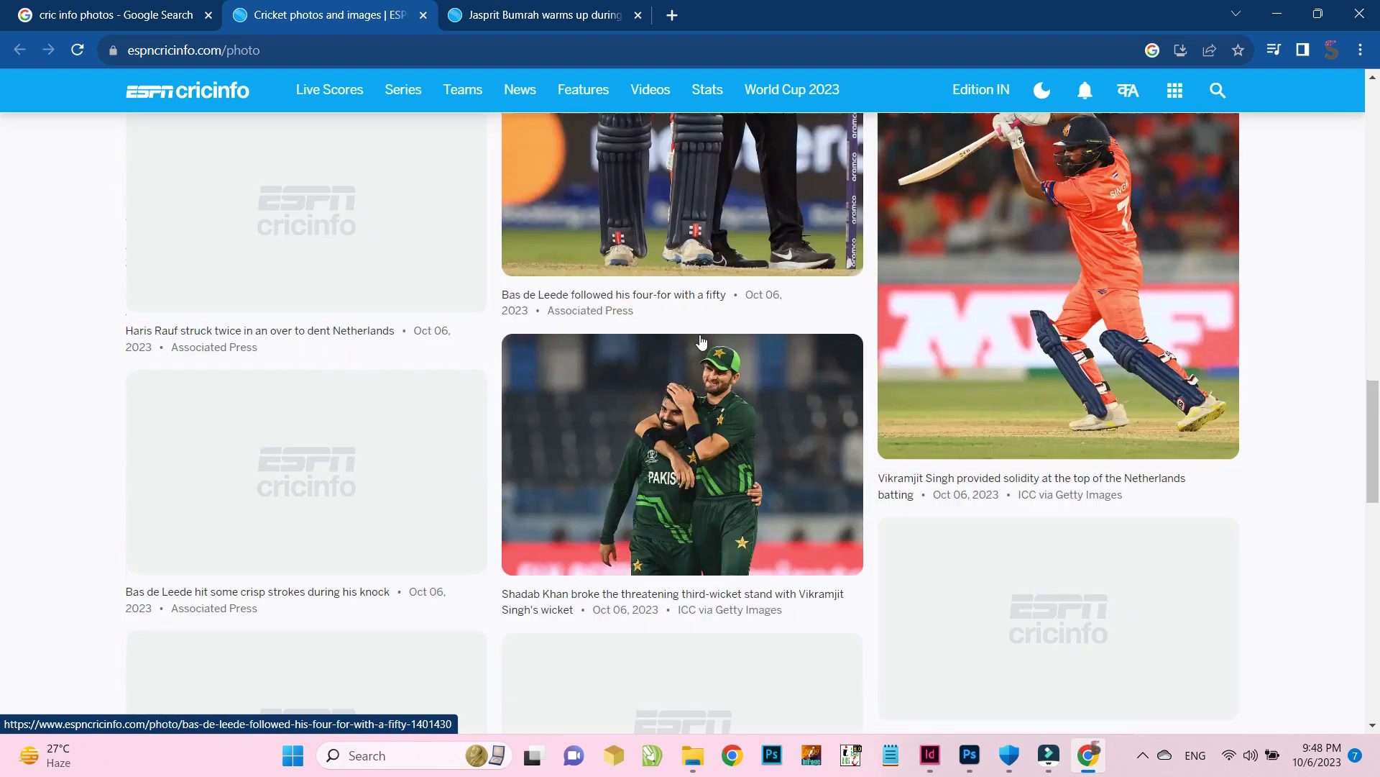
{"action": "right_click", "coordinate": [656, 217]}
{"action": "left_click", "coordinate": [687, 229]}
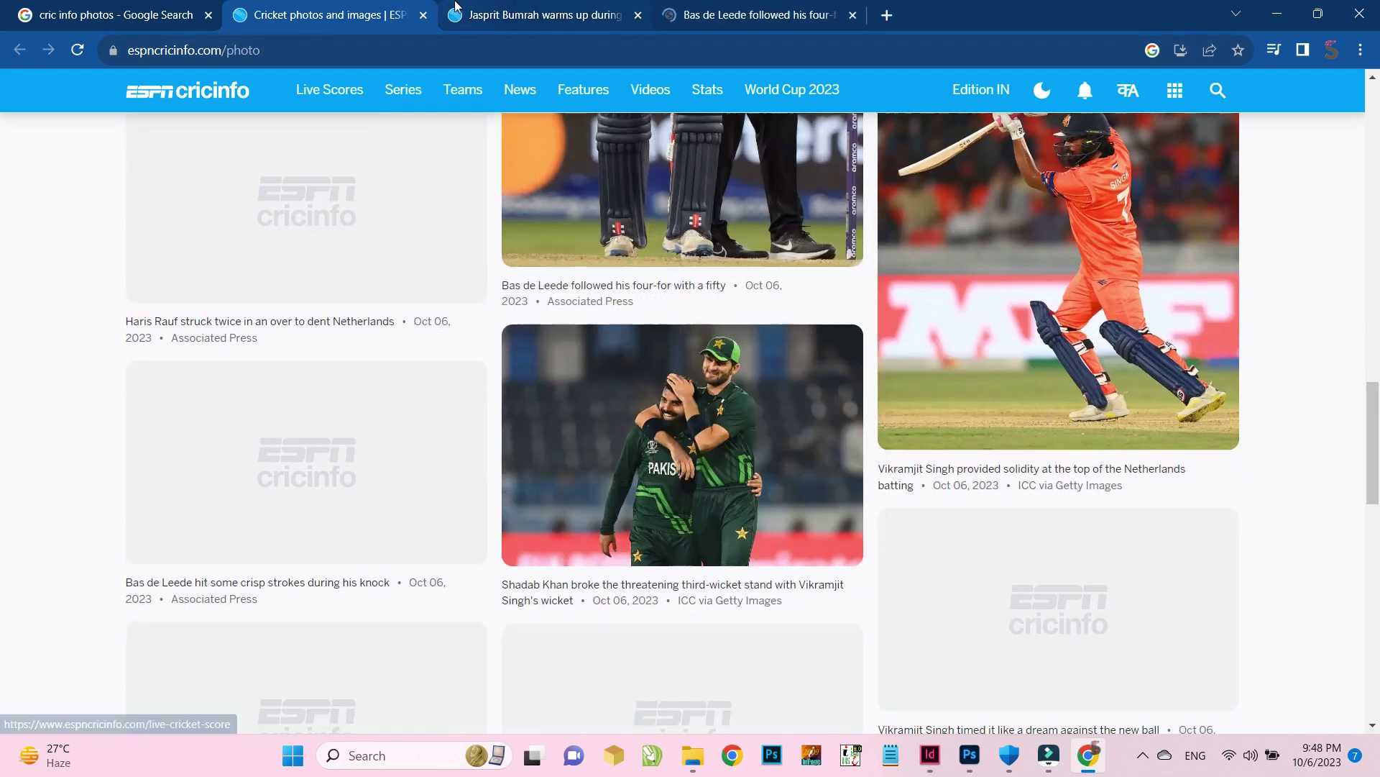
Reload the photo gallery and copy the full-size image of the orange-clad batsman from its photo page
{"action": "mouse_move", "coordinate": [456, 7]}
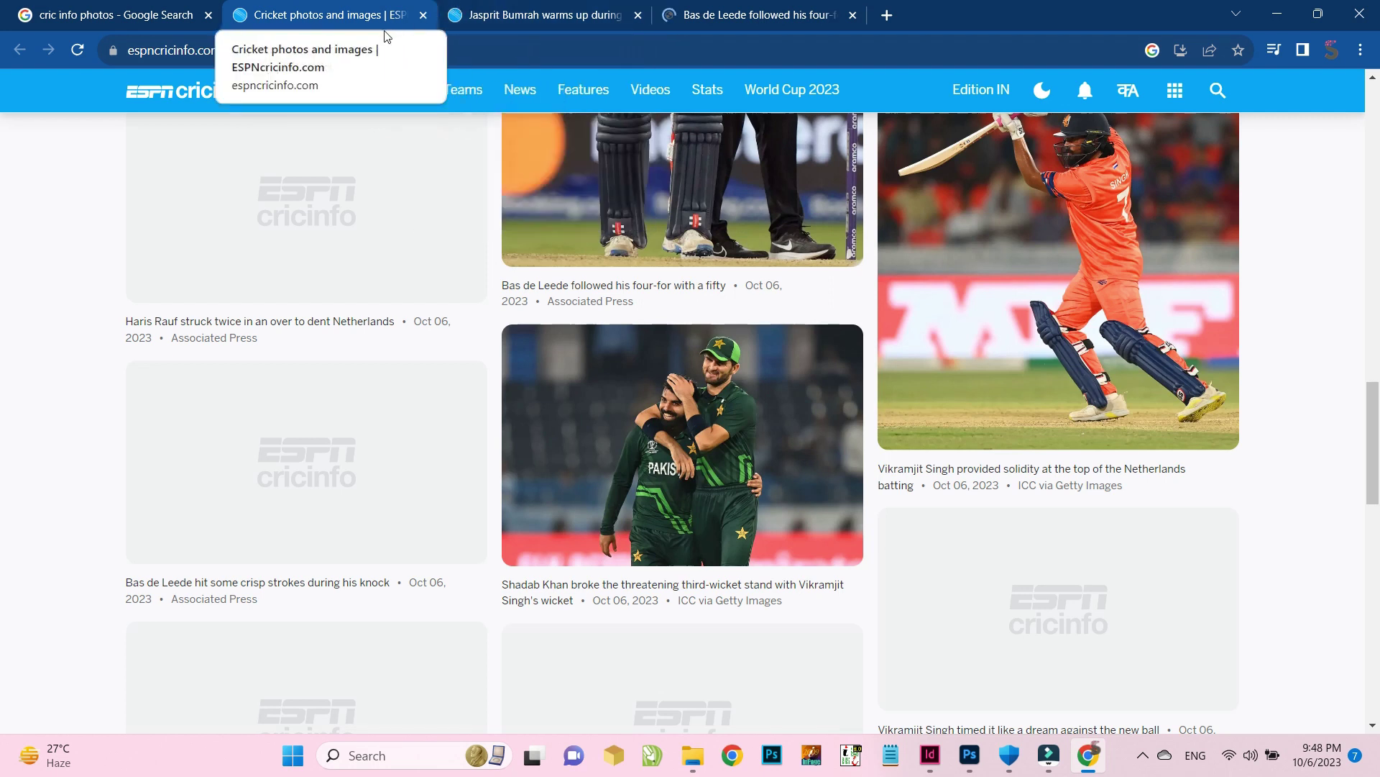
{"action": "left_click", "coordinate": [78, 51]}
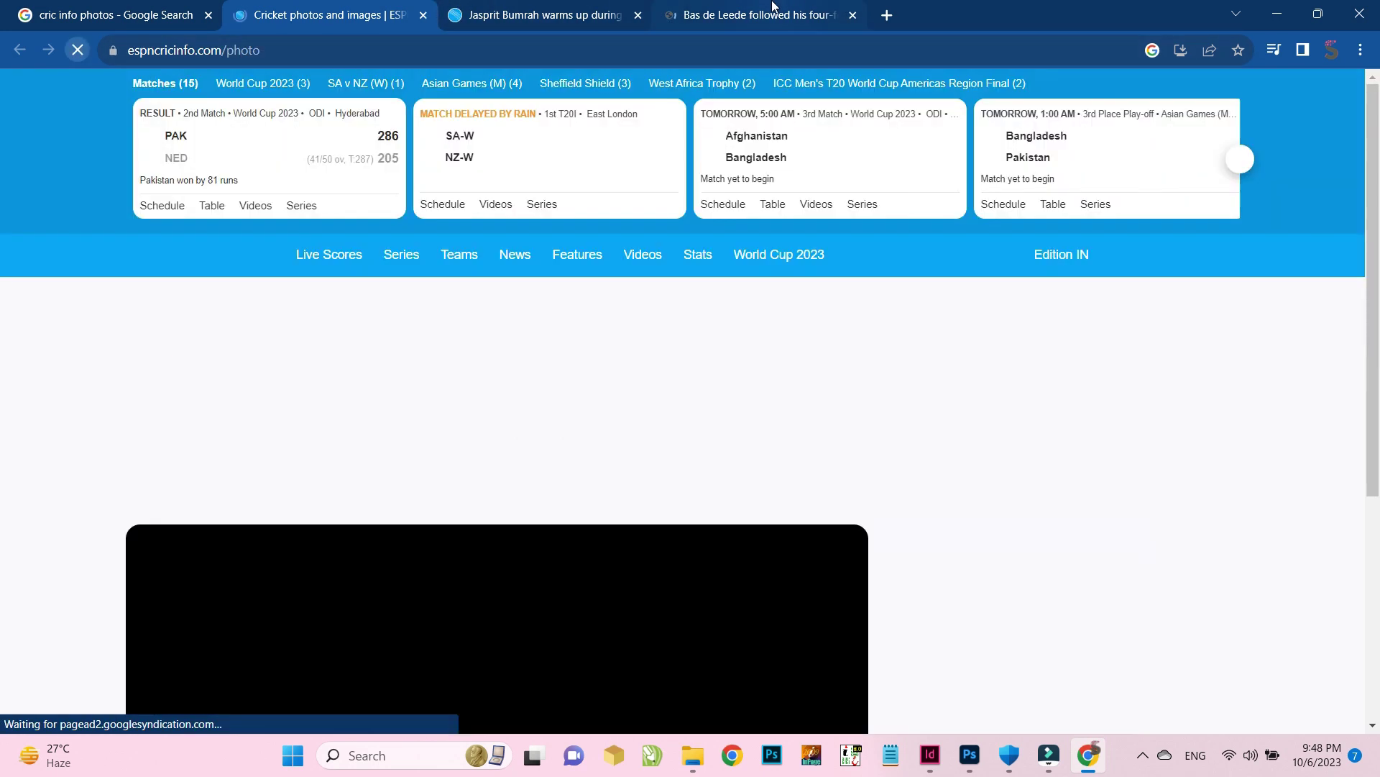
{"action": "left_click", "coordinate": [755, 14]}
{"action": "right_click", "coordinate": [639, 225]}
{"action": "left_click", "coordinate": [704, 309]}
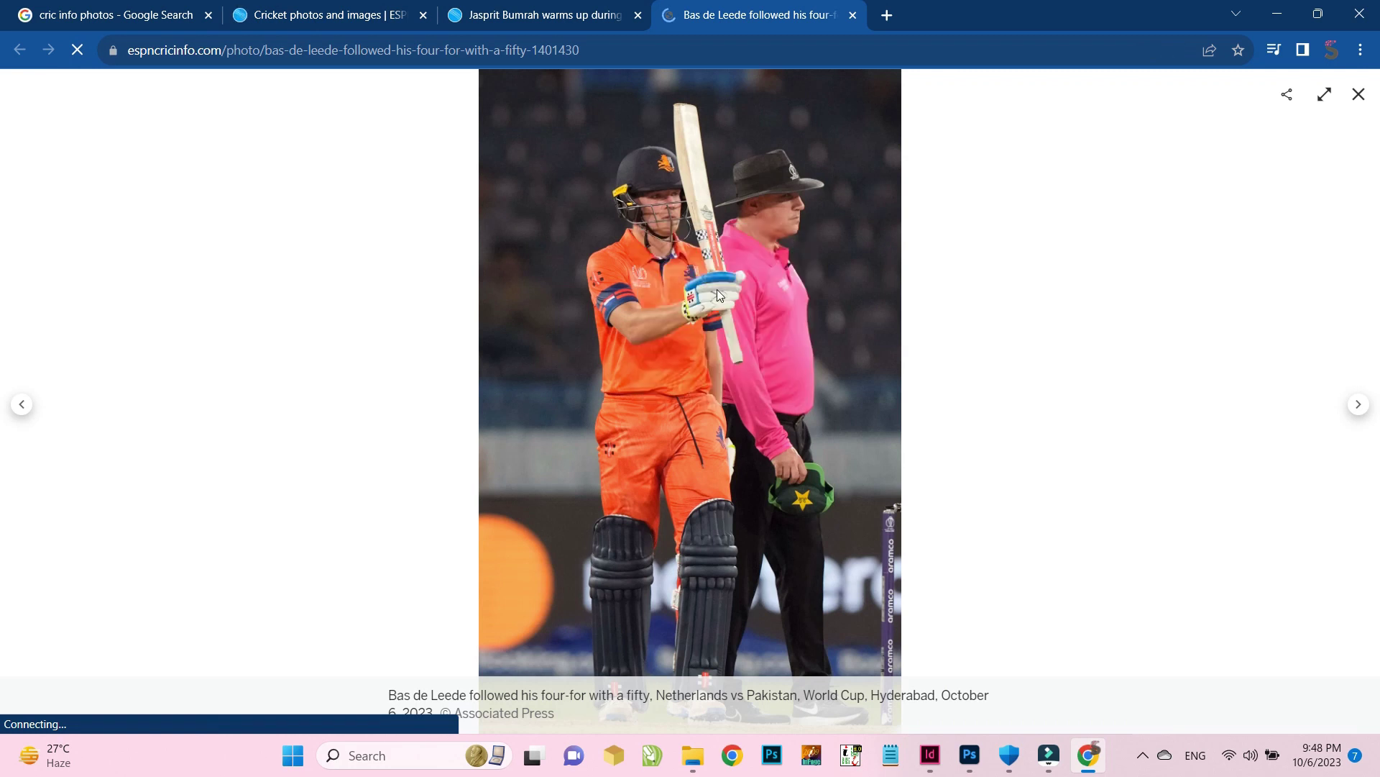
Switch to Photoshop, create a 1200 × 1887 px document at 200 pixels/inch and paste the copied photo into it
{"action": "left_click", "coordinate": [970, 755]}
{"action": "key", "text": "ctrl+n"}
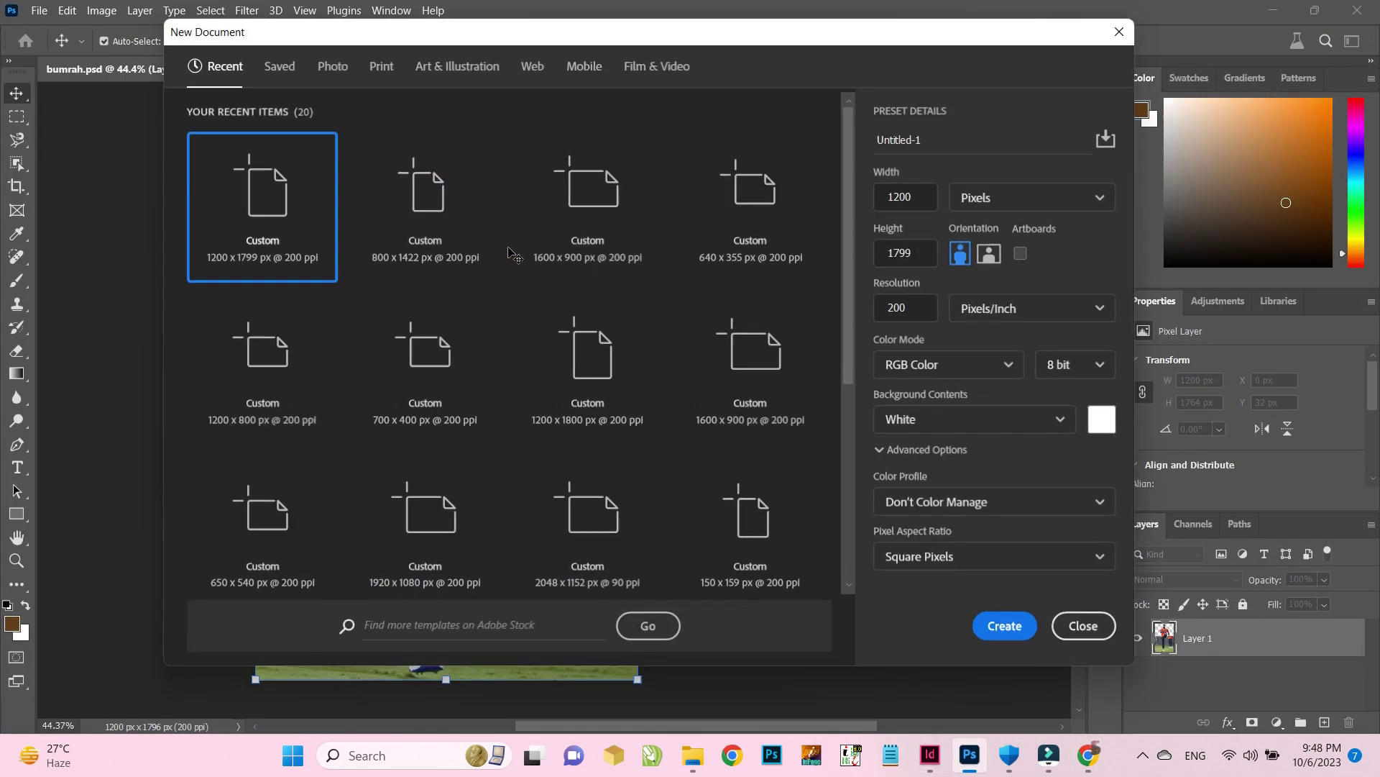
{"action": "type", "text": "20"}
{"action": "key", "text": "Tab"}
{"action": "left_click", "coordinate": [909, 306]}
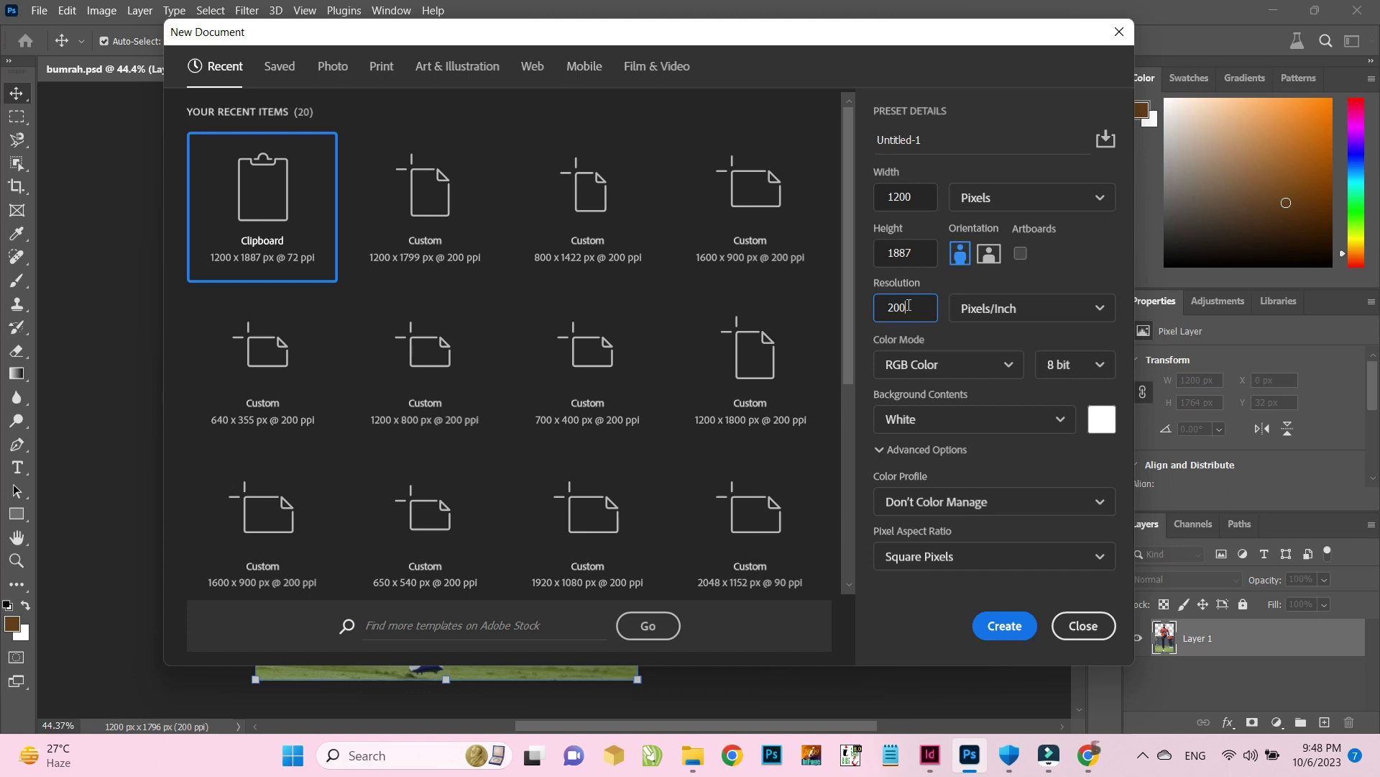
{"action": "type", "text": "0"}
{"action": "key", "text": "Return"}
{"action": "key", "text": "ctrl+v"}
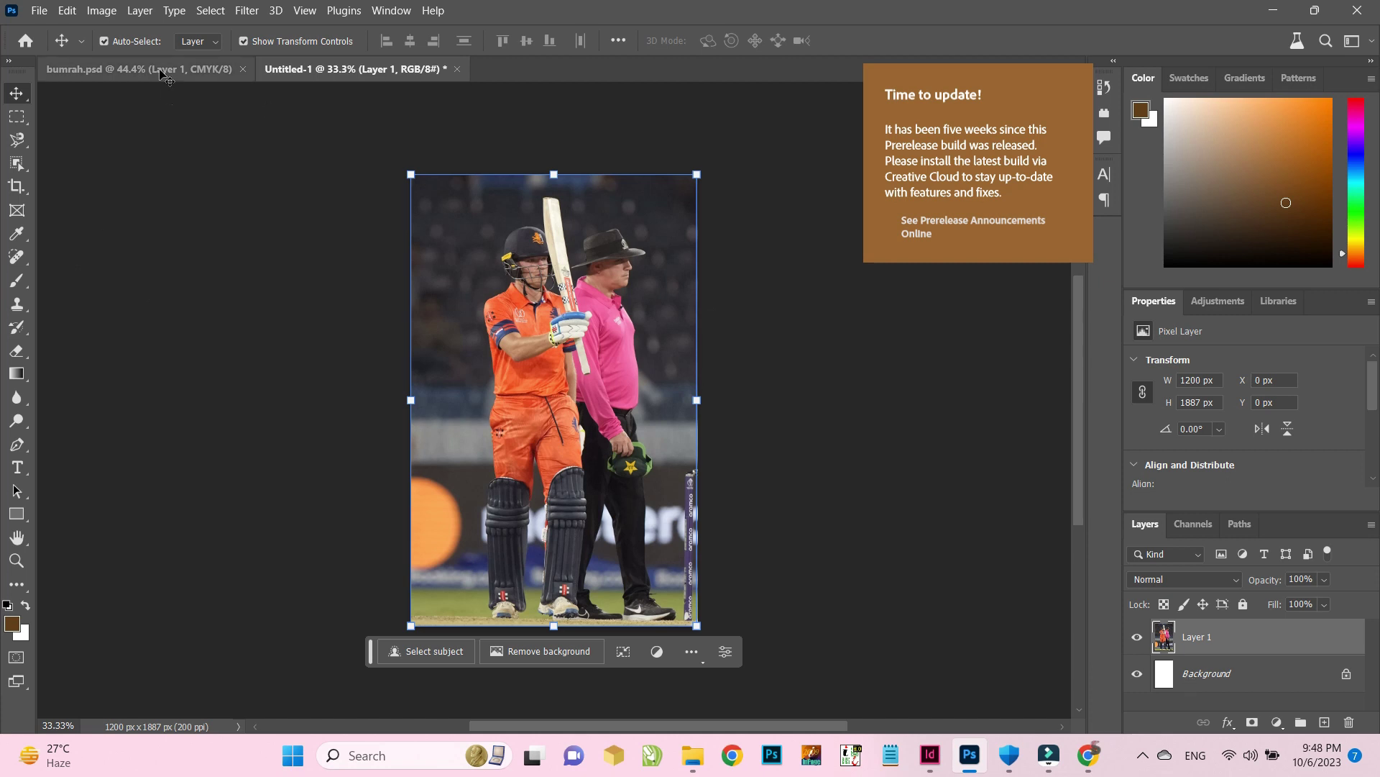
Convert the document to CMYK with its layers flattened, and turn the locked background into a normal layer
{"action": "left_click", "coordinate": [101, 10]}
{"action": "mouse_move", "coordinate": [119, 29]}
{"action": "left_click", "coordinate": [327, 115]}
{"action": "key", "text": "Return"}
{"action": "left_click", "coordinate": [710, 322]}
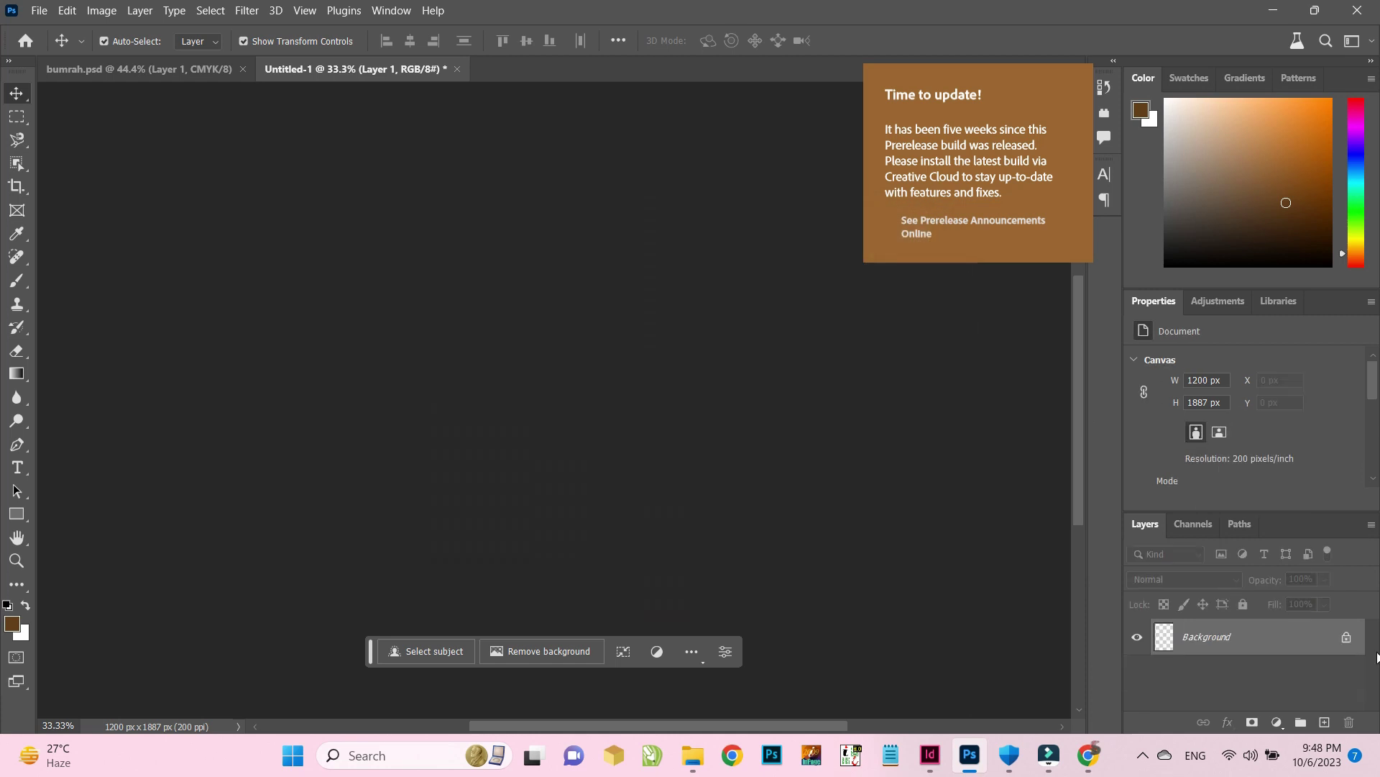
{"action": "left_click", "coordinate": [832, 216]}
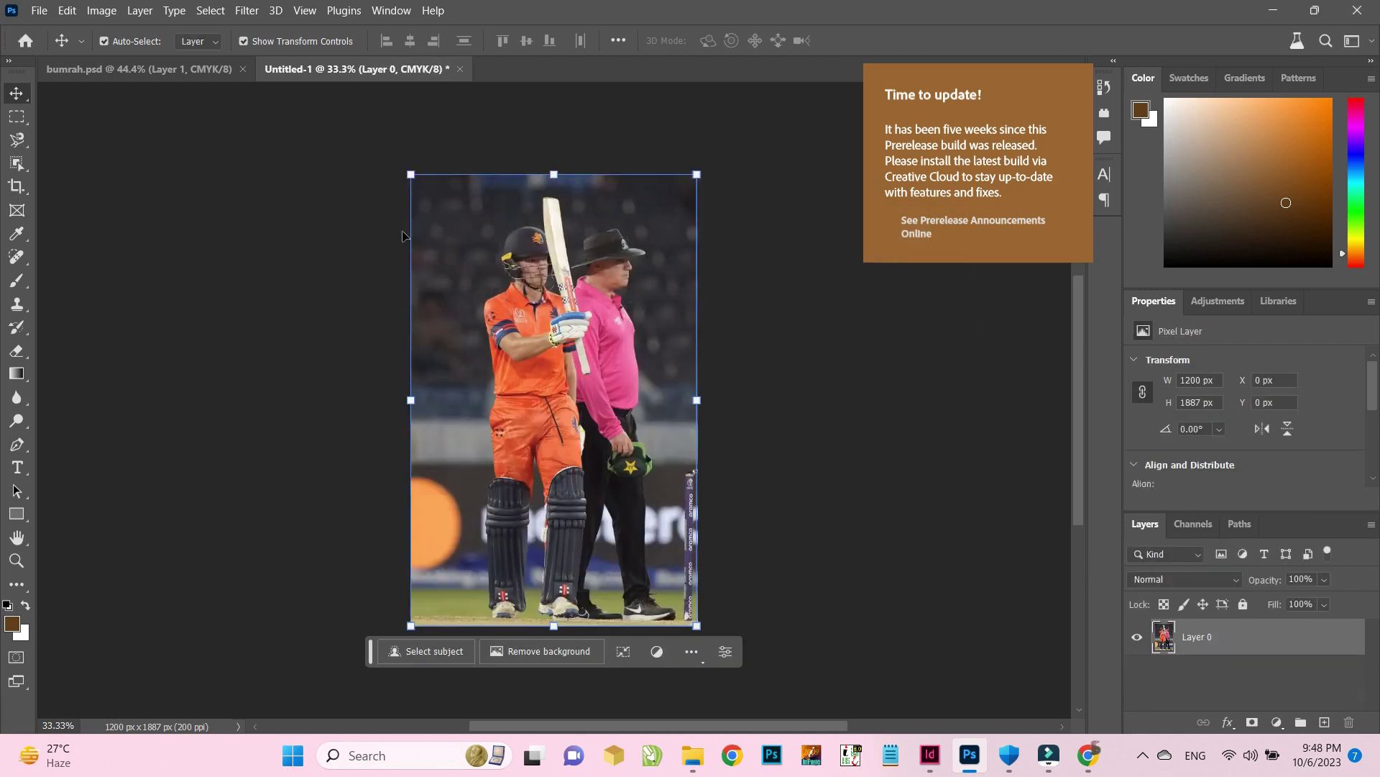
Select the photo's lower part across the full width, about 1200 × 1055 px, and cut it away below the batsman's chest
{"action": "left_click", "coordinate": [17, 117]}
{"action": "left_click_drag", "start_coordinate": [307, 370], "coordinate": [1026, 653]}
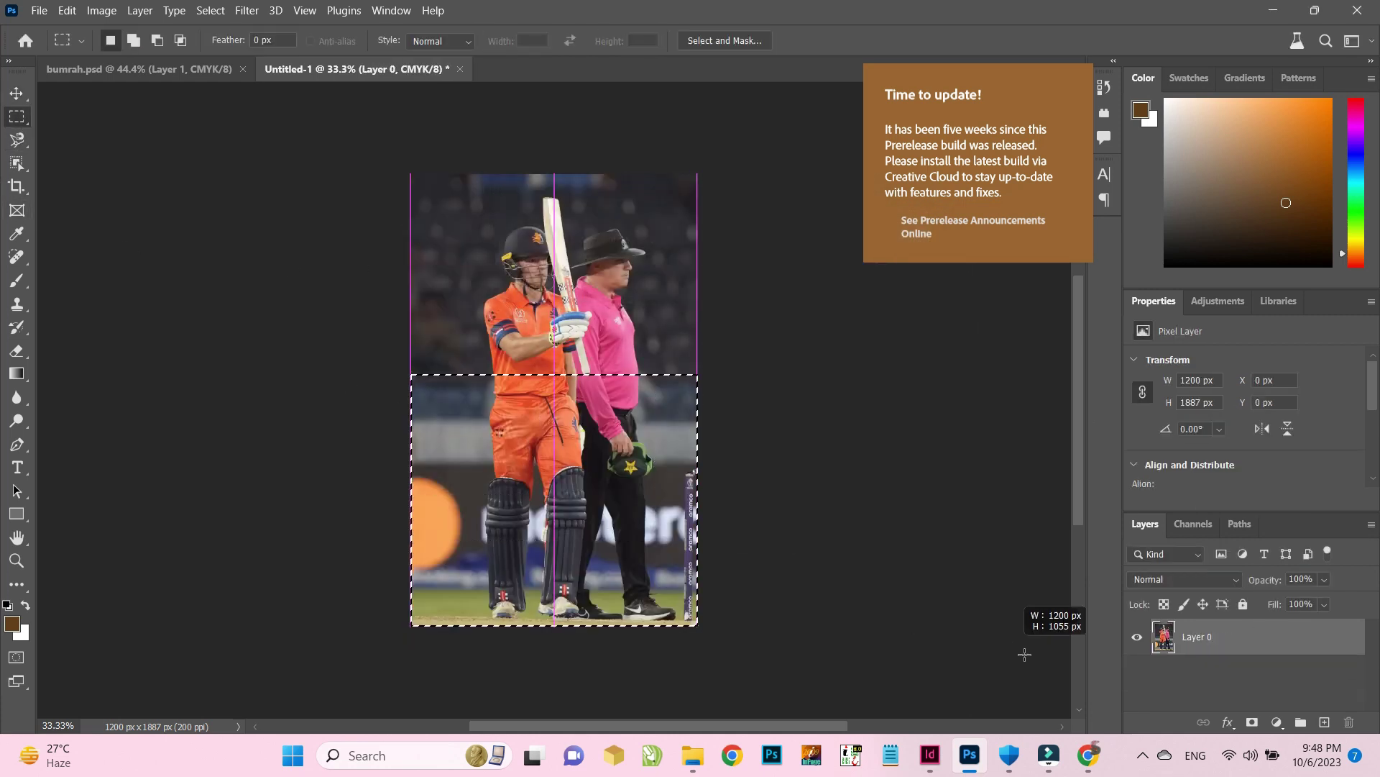
{"action": "key", "text": "ctrl+x"}
{"action": "scroll", "coordinate": [535, 168], "scroll_direction": "up", "scroll_amount": 4}
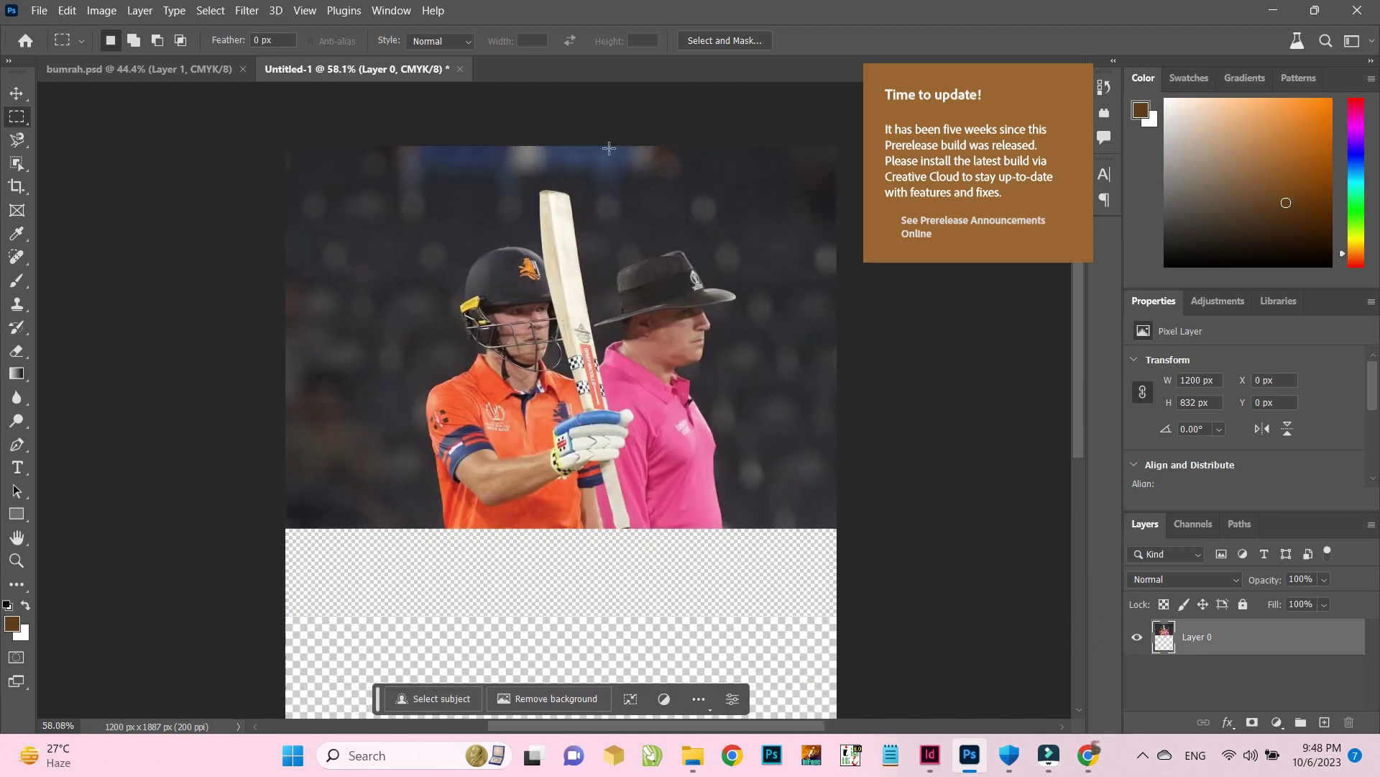
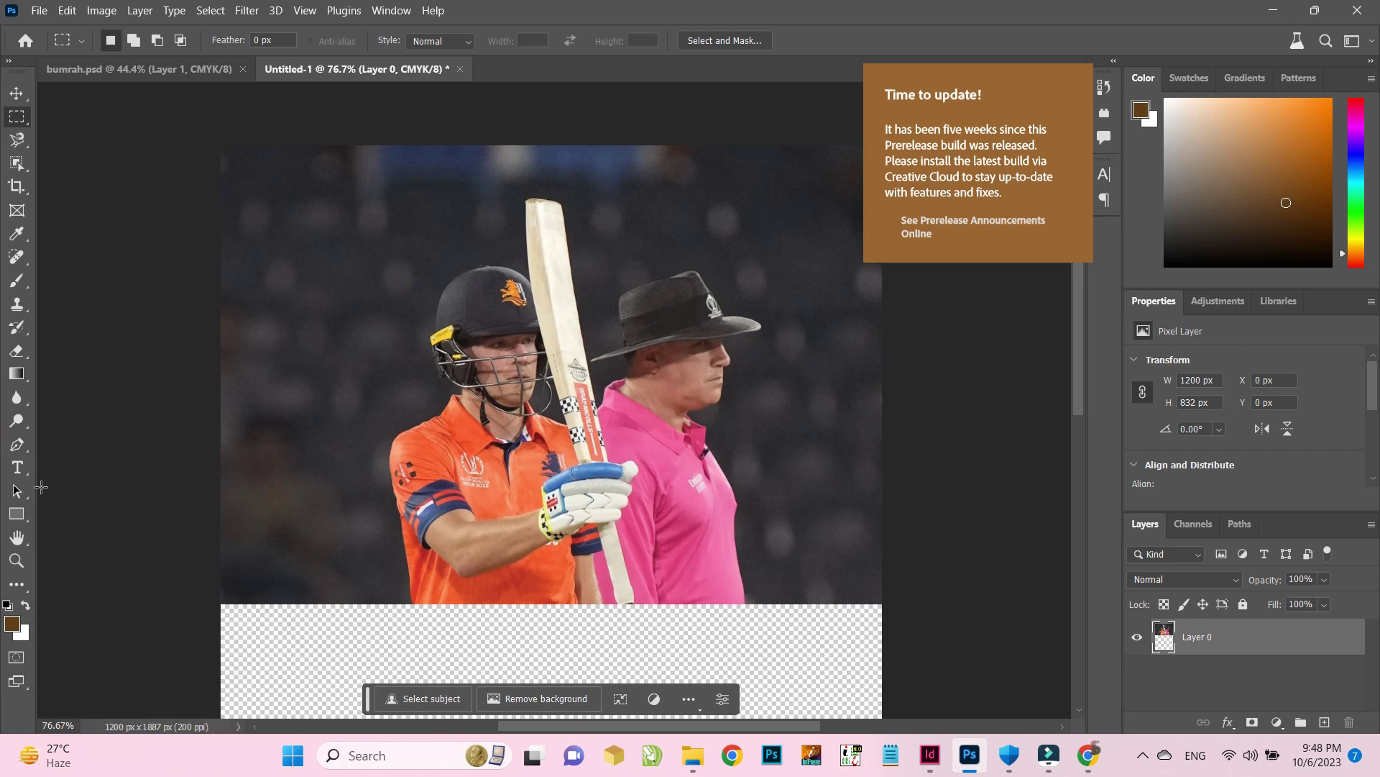
Start a Pen path at the shirt's lower left corner and trace up the sleeve, shoulder and neck to the helmet's side
{"action": "left_click", "coordinate": [16, 444]}
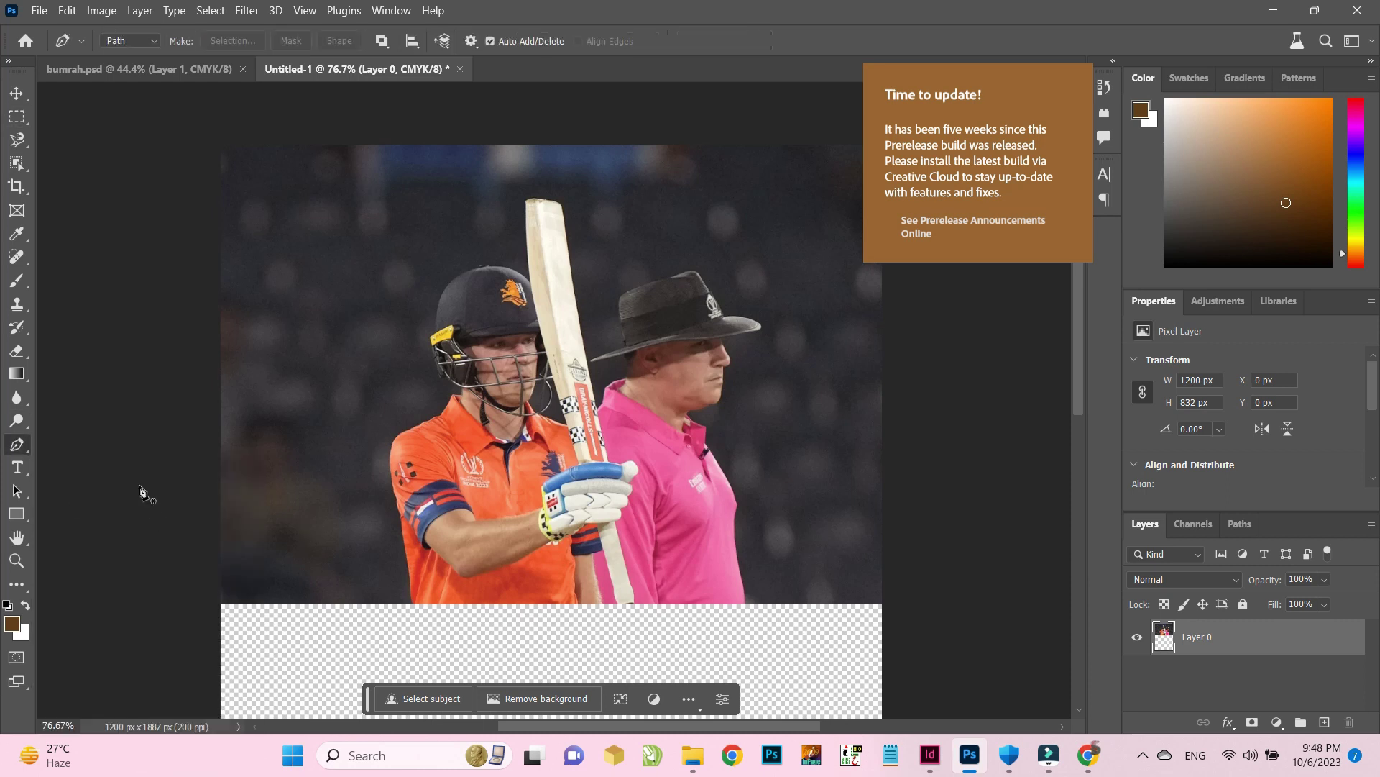
{"action": "left_click", "coordinate": [413, 605]}
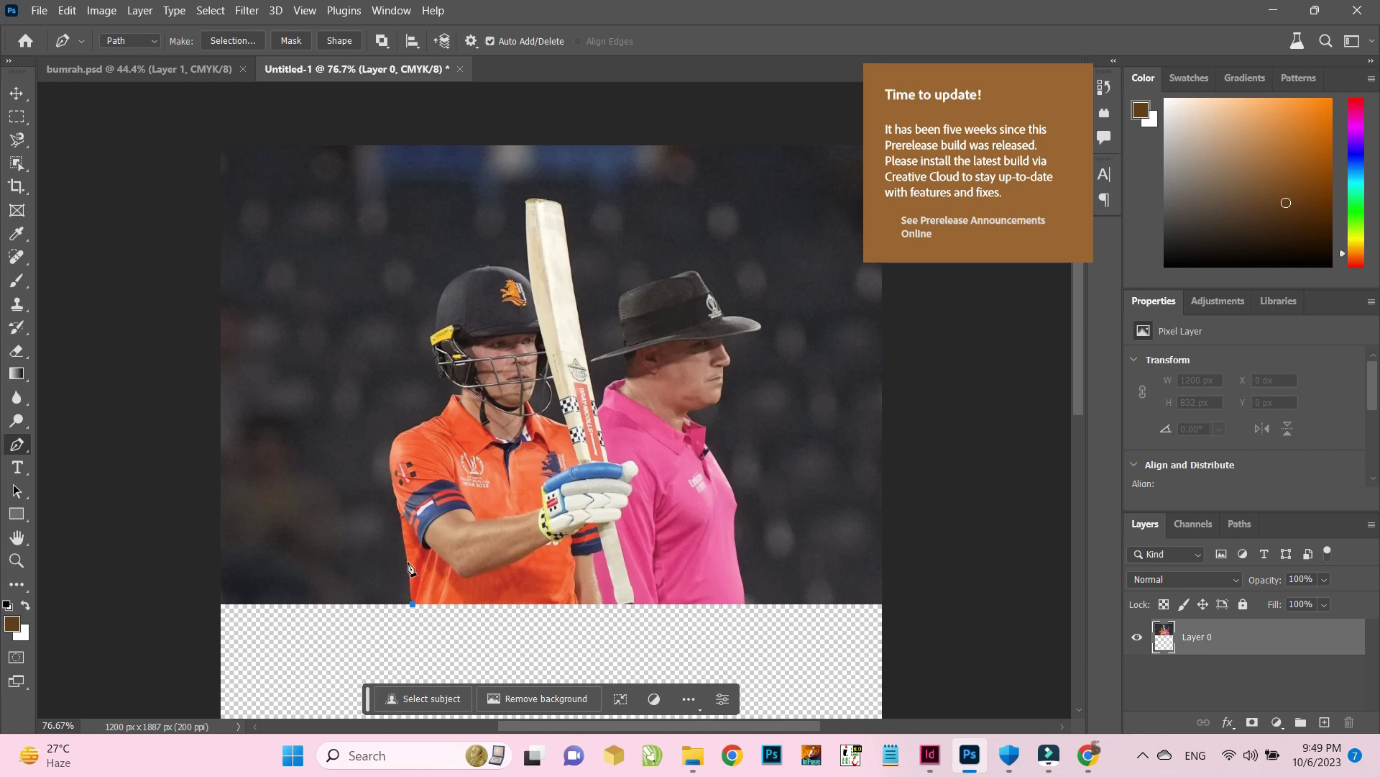
{"action": "left_click", "coordinate": [396, 511]}
{"action": "left_click_drag", "start_coordinate": [395, 436], "coordinate": [414, 419]}
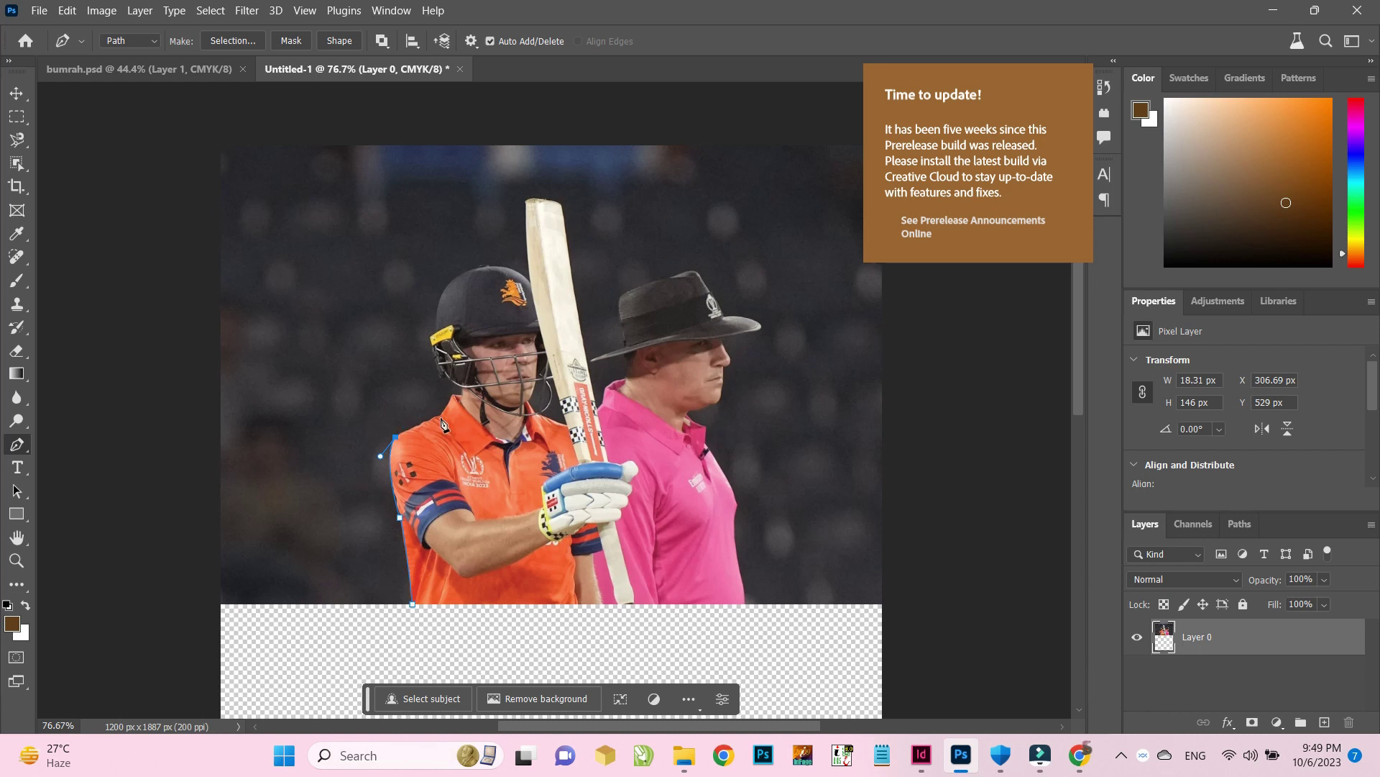
{"action": "left_click_drag", "start_coordinate": [442, 413], "coordinate": [448, 410]}
{"action": "left_click", "coordinate": [452, 395]}
{"action": "left_click_drag", "start_coordinate": [436, 382], "coordinate": [423, 296]}
{"action": "left_click", "coordinate": [429, 340]}
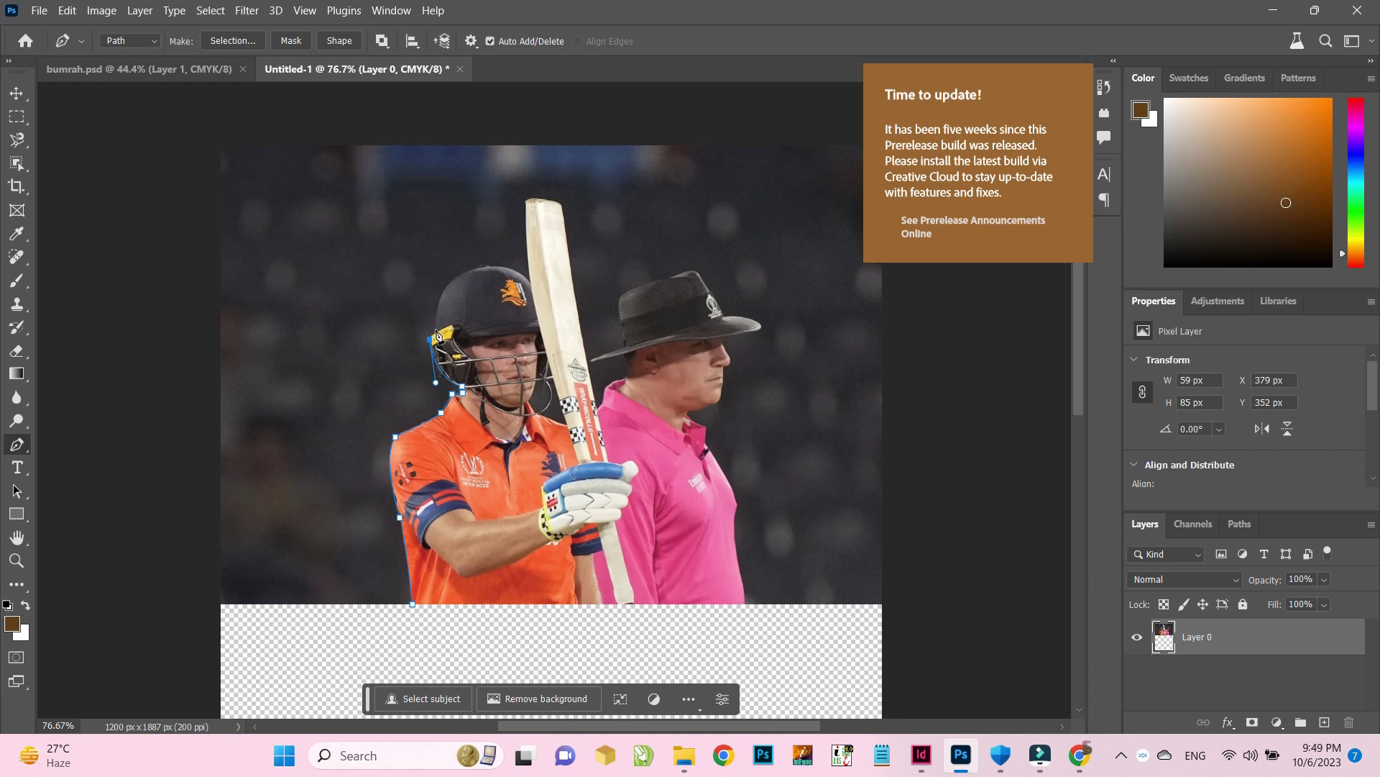
Continue the path with curves over the helmet's crown and around the rounded top of the bat
{"action": "key", "text": "alt+shift"}
{"action": "left_click_drag", "start_coordinate": [500, 269], "coordinate": [573, 276]}
{"action": "left_click", "coordinate": [500, 269]}
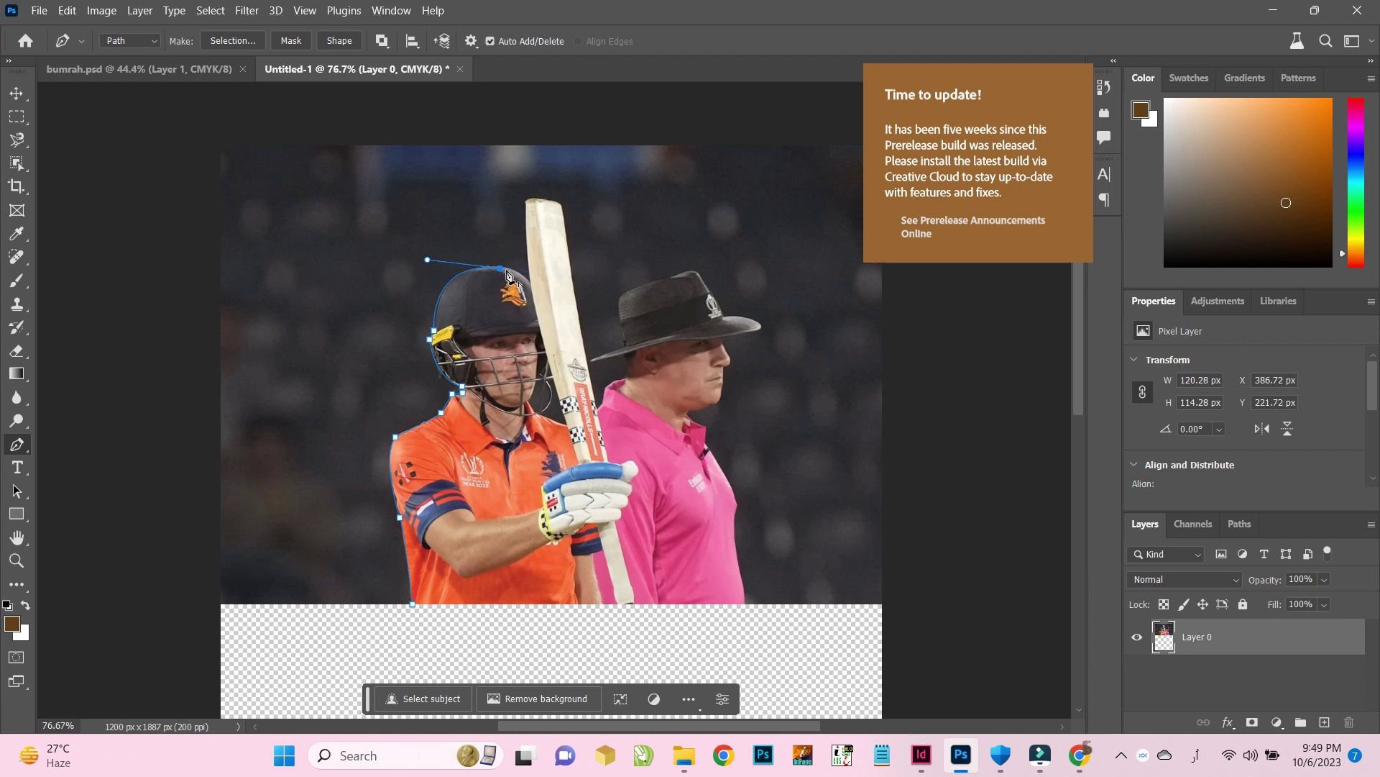
{"action": "left_click_drag", "start_coordinate": [528, 288], "coordinate": [531, 298]}
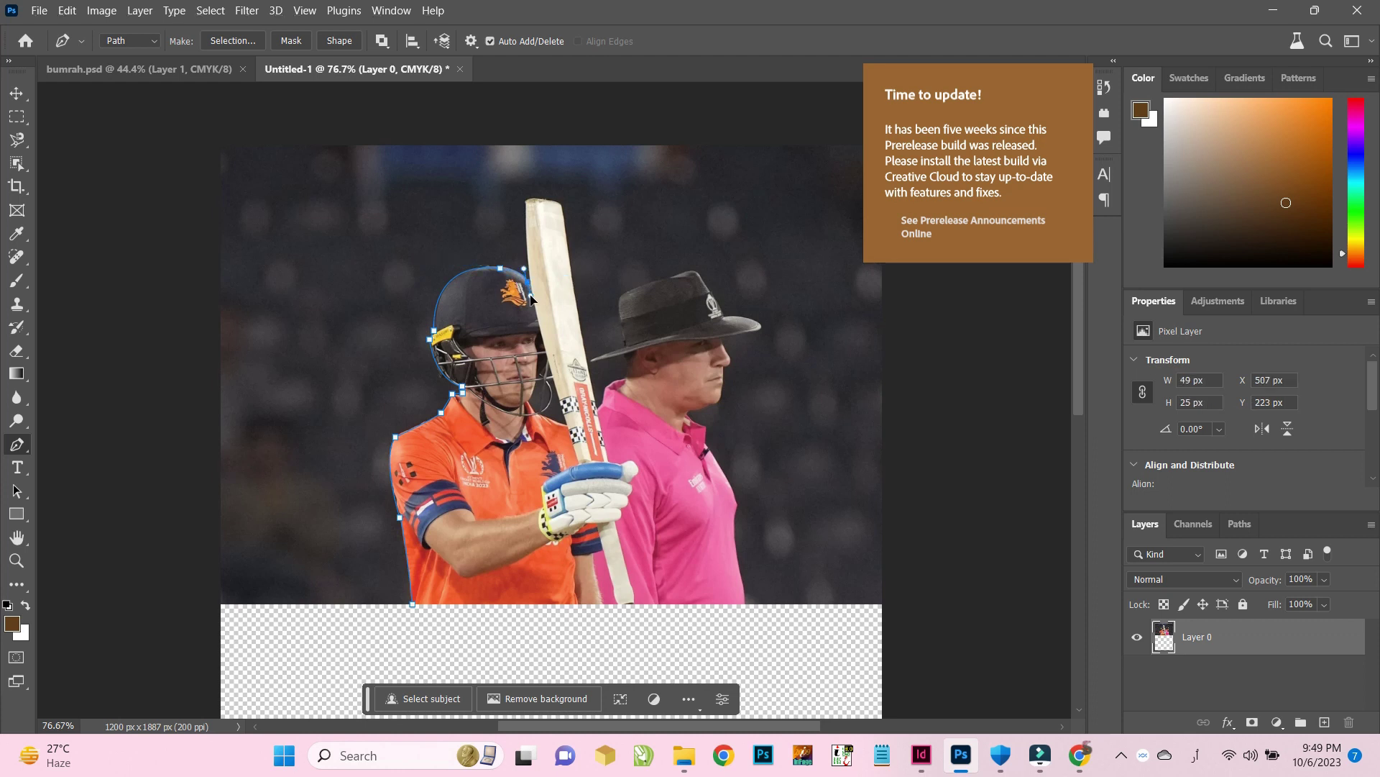
{"action": "left_click_drag", "start_coordinate": [525, 204], "coordinate": [573, 221]}
{"action": "left_click", "coordinate": [526, 204]}
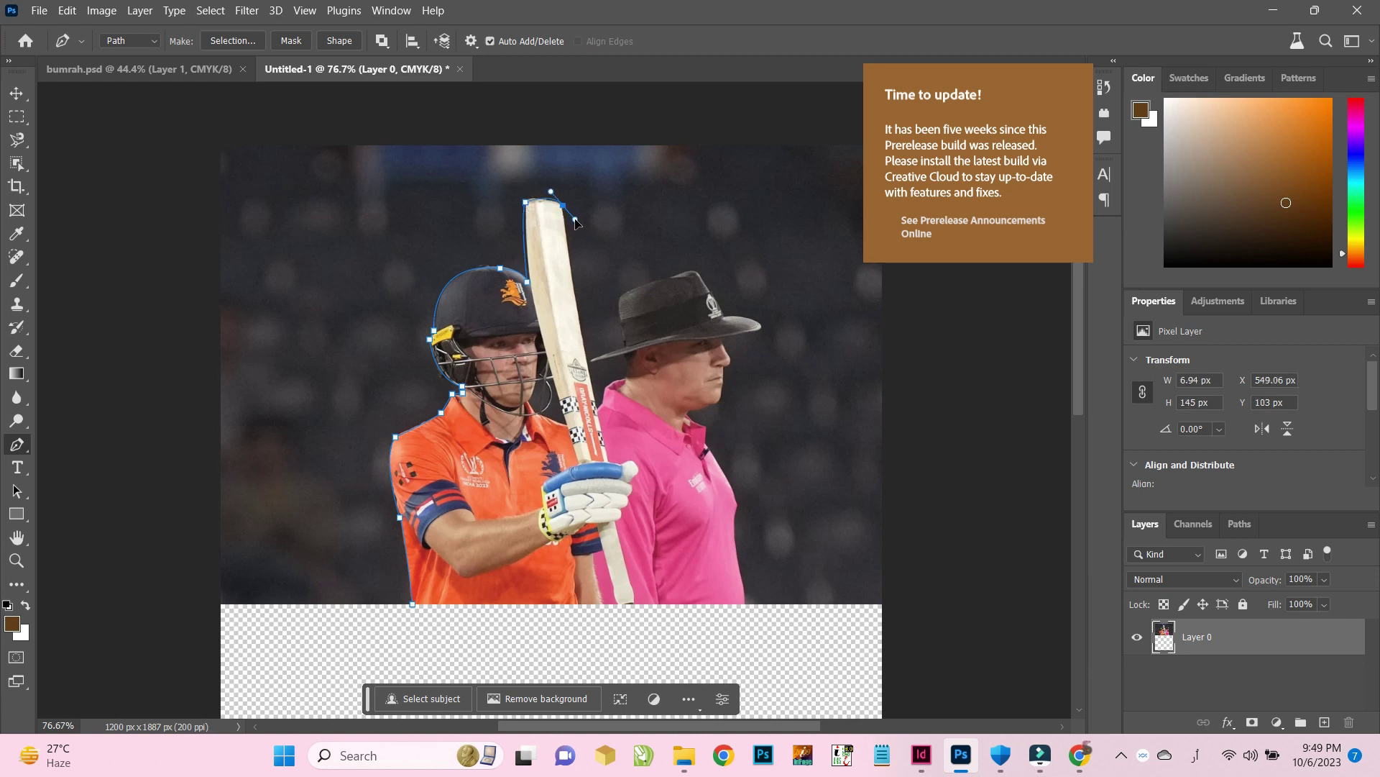
{"action": "left_click", "coordinate": [563, 206], "text": "alt"}
Trace the path down the bat's right edge, around the glove and along the handle to the photo's lower edge
{"action": "left_click_drag", "start_coordinate": [612, 461], "coordinate": [625, 472]}
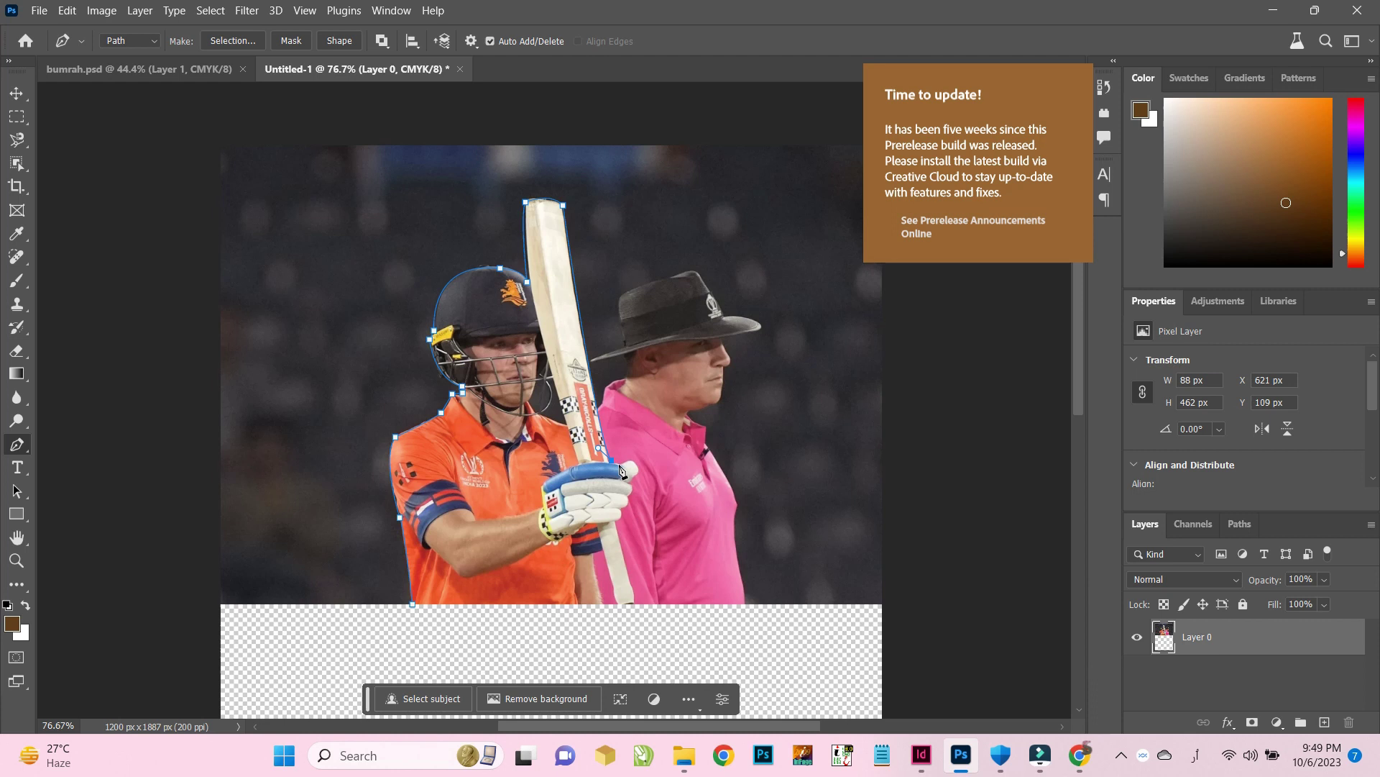
{"action": "left_click", "coordinate": [622, 466]}
{"action": "left_click", "coordinate": [629, 483]}
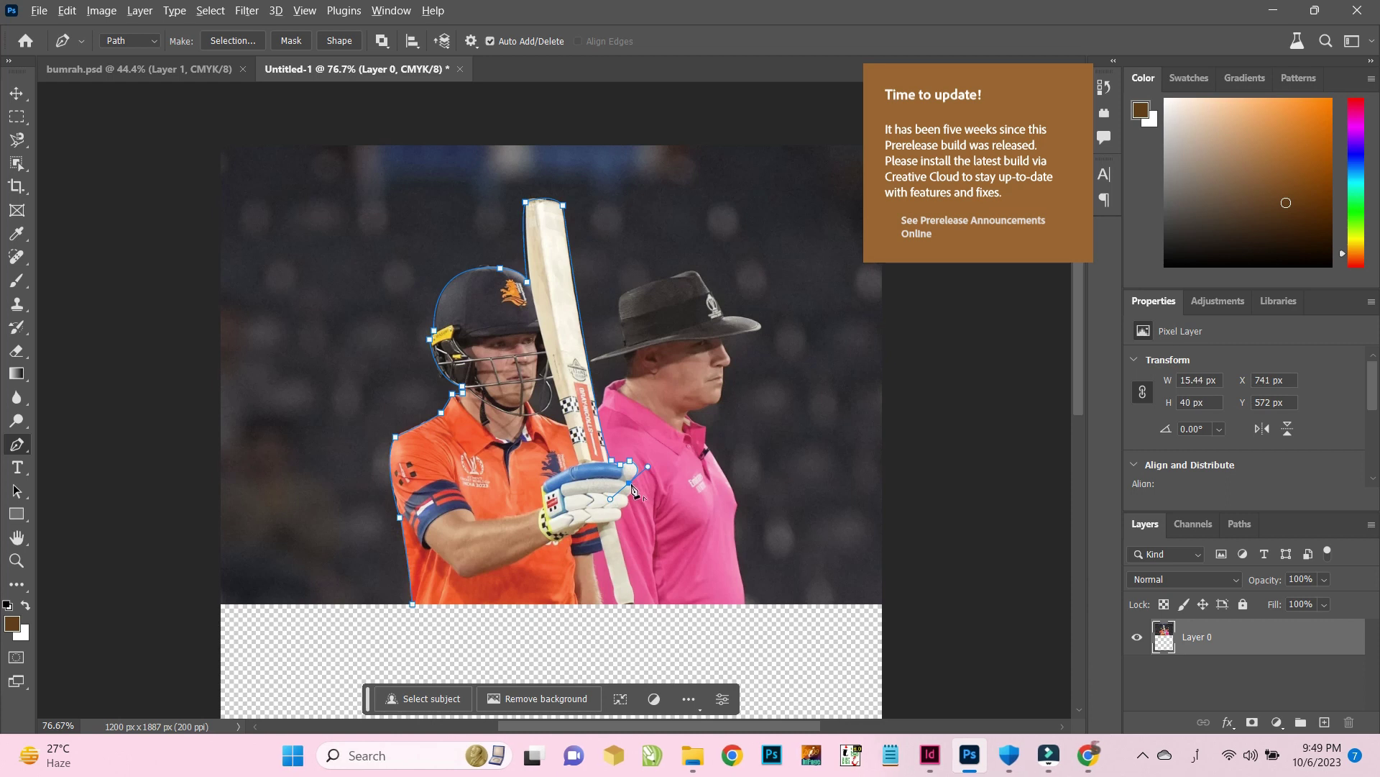
{"action": "left_click_drag", "start_coordinate": [627, 496], "coordinate": [616, 506]}
{"action": "left_click", "coordinate": [615, 514]}
{"action": "left_click", "coordinate": [633, 602]}
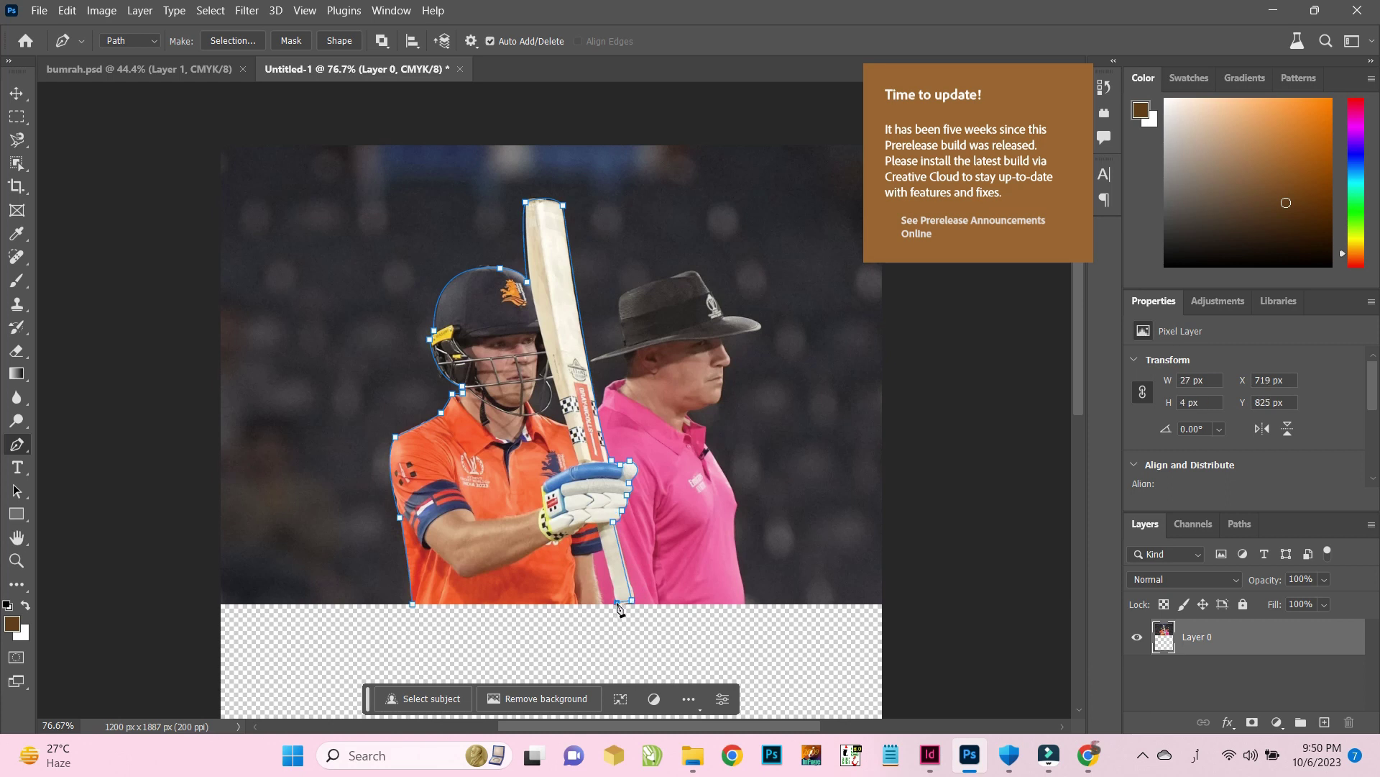
Trace the gap between bat and shirt and close the path at its starting point at the shirt's lower left corner
{"action": "left_click", "coordinate": [611, 582]}
{"action": "left_click", "coordinate": [600, 557]}
{"action": "left_click", "coordinate": [594, 558]}
{"action": "left_click", "coordinate": [416, 609]}
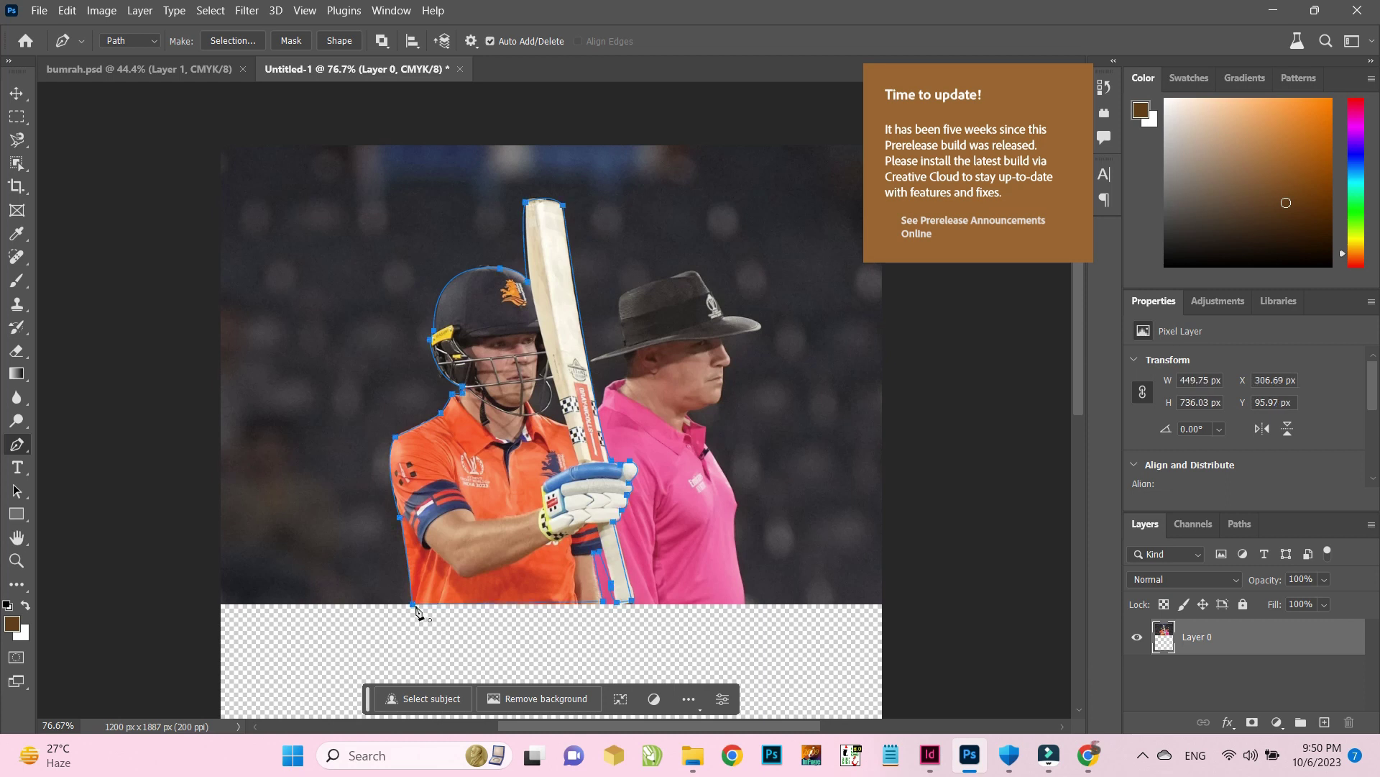
Make a selection from the path with a 0-pixel feather, invert it, delete everything around the batsman and deselect
{"action": "right_click", "coordinate": [460, 446]}
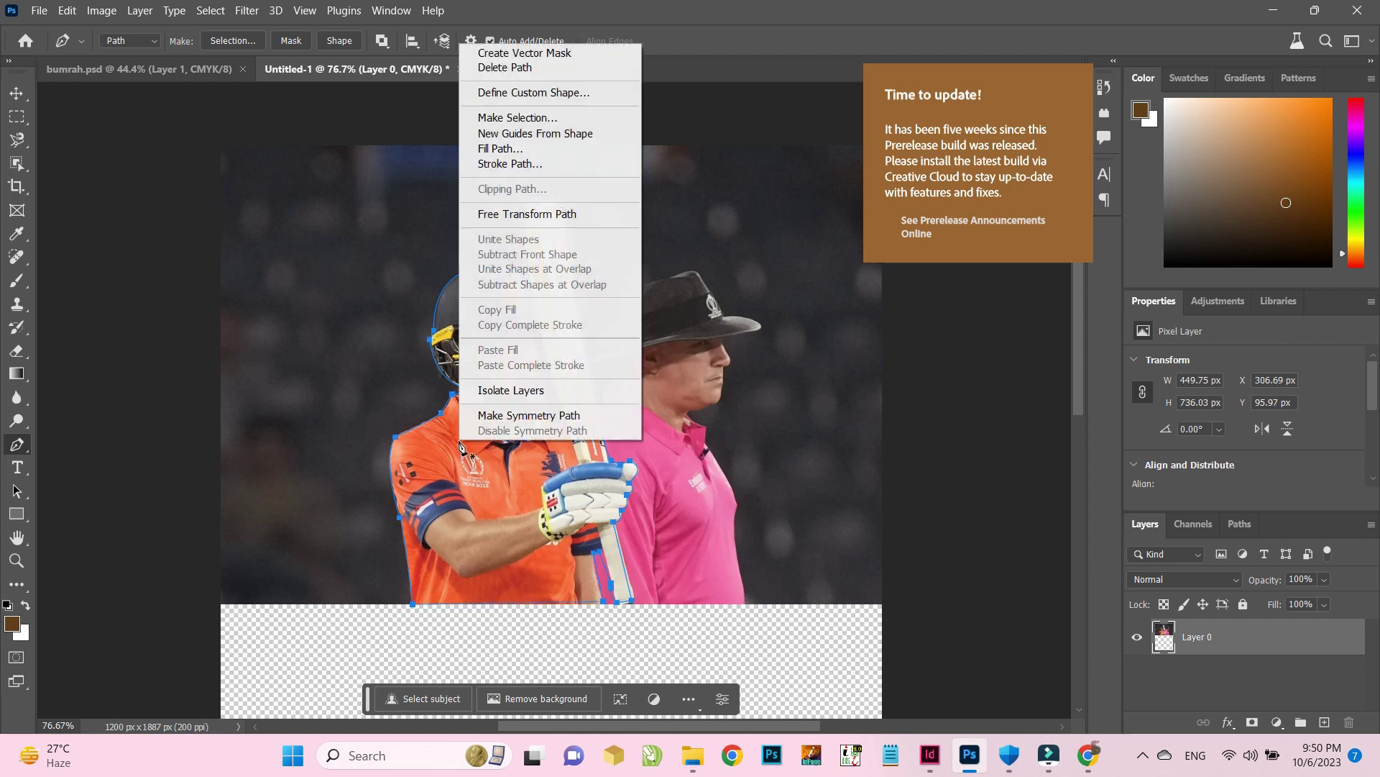
{"action": "left_click", "coordinate": [538, 119]}
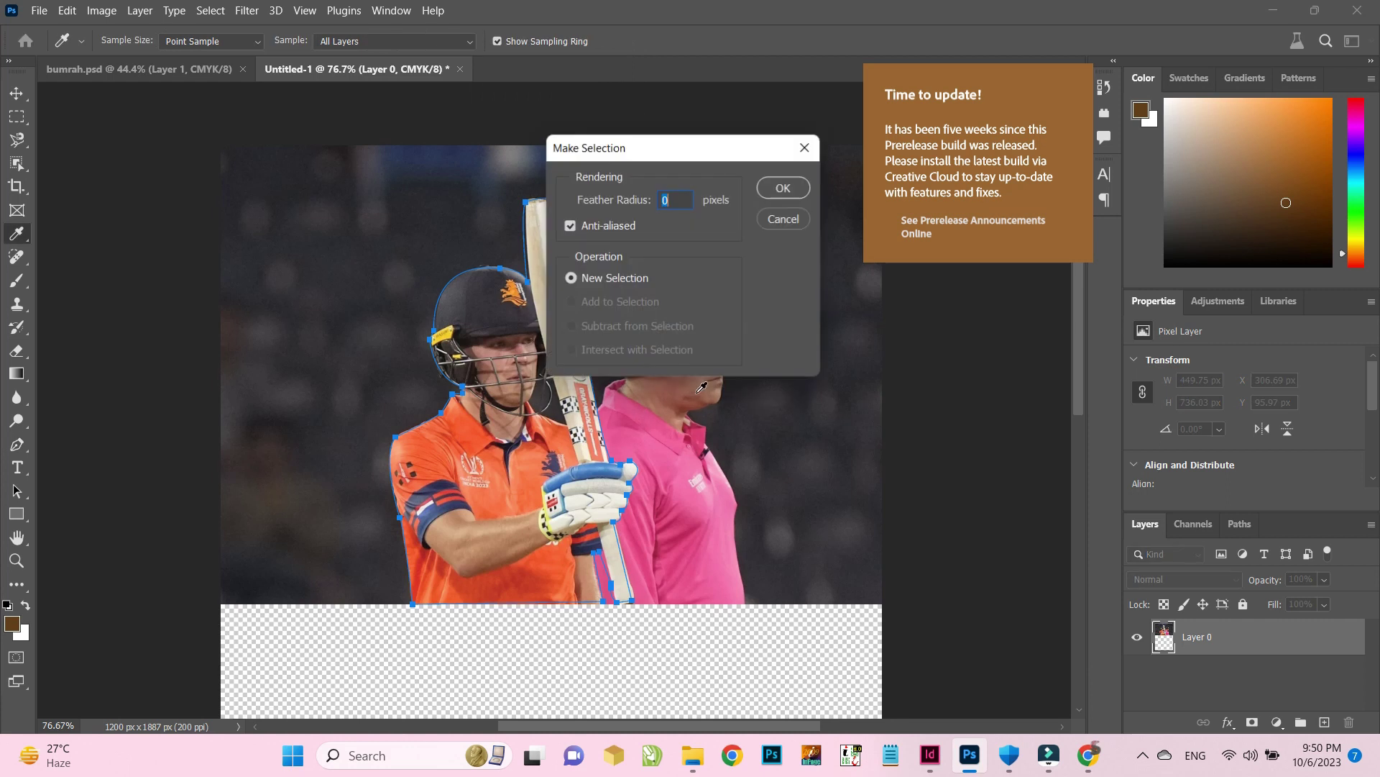
{"action": "left_click", "coordinate": [773, 191]}
{"action": "key", "text": "ctrl+shift+i"}
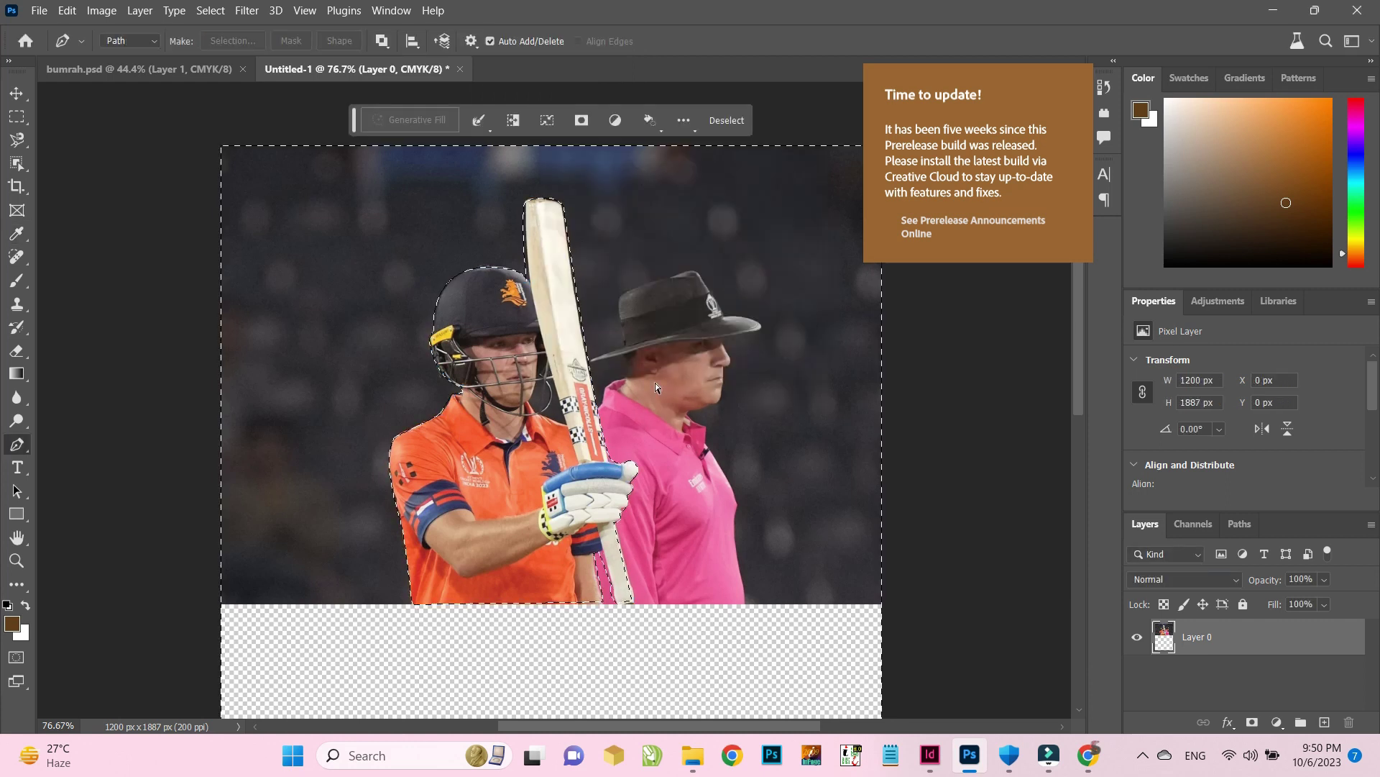
{"action": "key", "text": "Delete"}
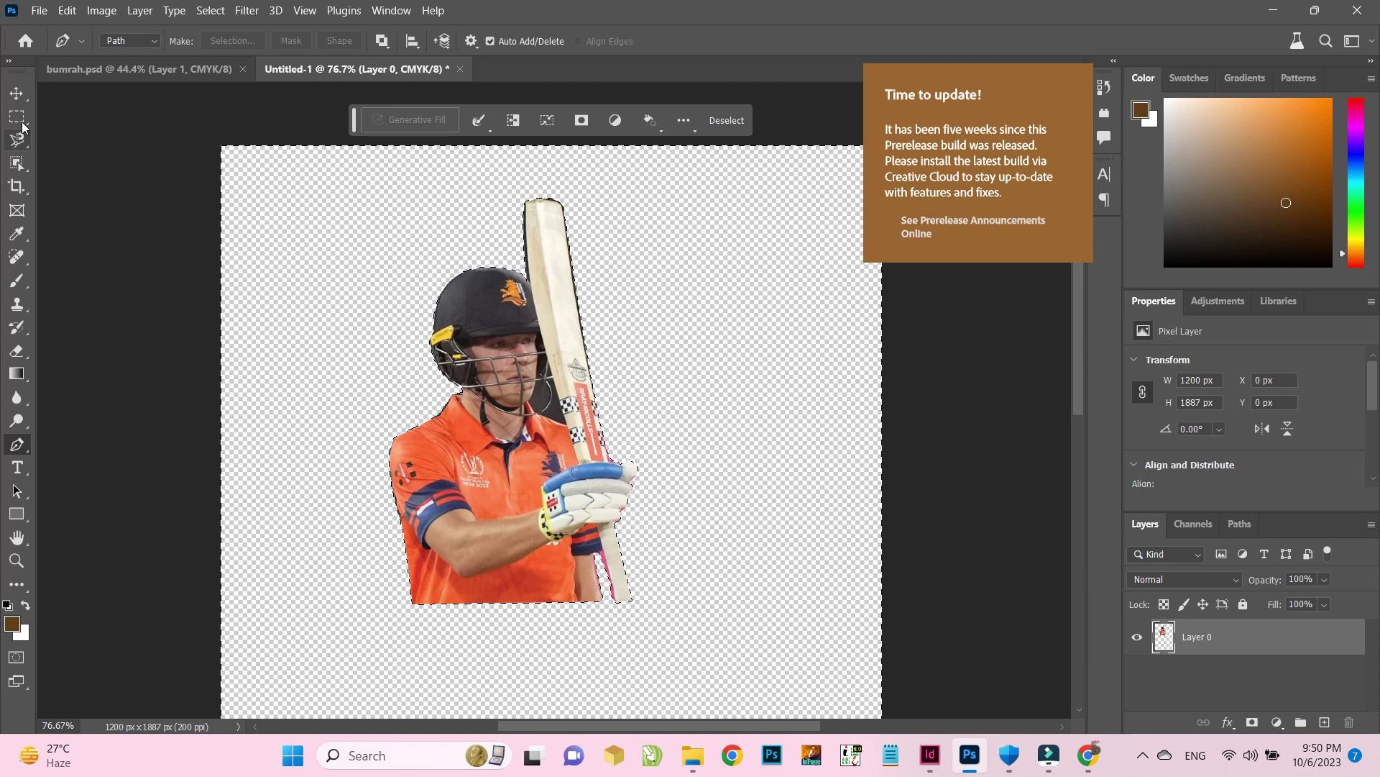
{"action": "left_click", "coordinate": [16, 93]}
{"action": "key", "text": "ctrl+d"}
{"action": "scroll", "coordinate": [581, 160], "scroll_direction": "down", "scroll_amount": 3}
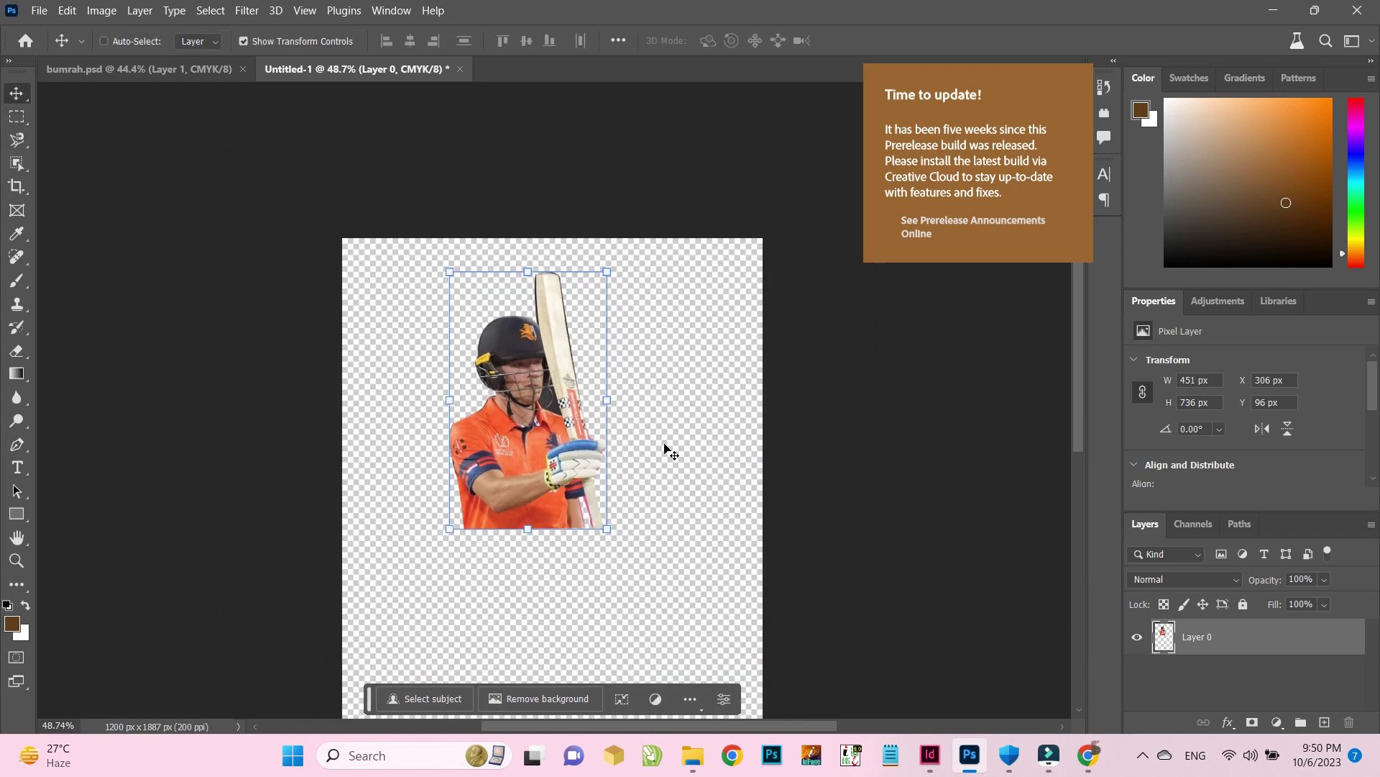
Paste the lower part of the photo as a new layer, align it beneath the cut-out batsman and merge both layers
{"action": "key", "text": "ctrl+v"}
{"action": "left_click_drag", "start_coordinate": [579, 302], "coordinate": [581, 533]}
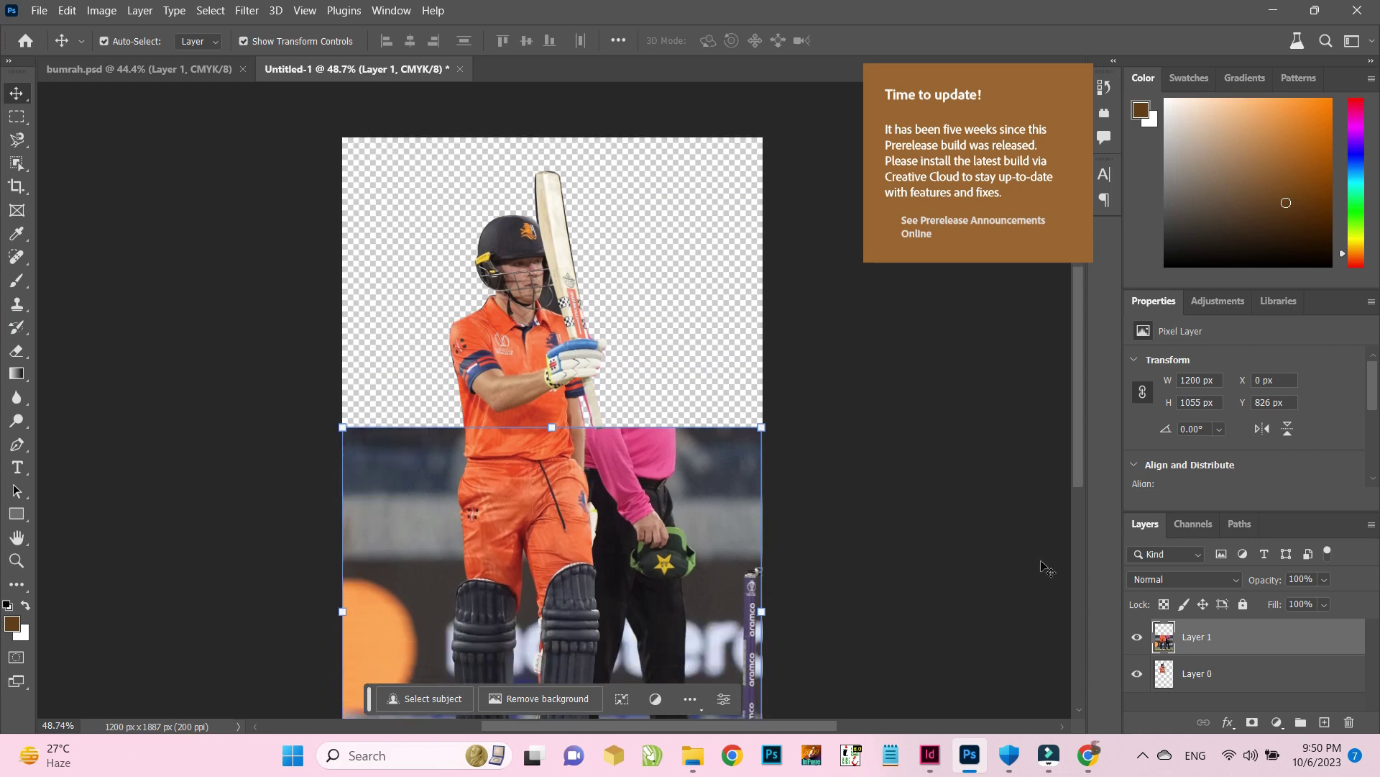
{"action": "left_click", "coordinate": [1233, 671], "text": "shift"}
{"action": "right_click", "coordinate": [1233, 636]}
{"action": "left_click", "coordinate": [1113, 562]}
{"action": "scroll", "coordinate": [590, 457], "scroll_direction": "down", "scroll_amount": 3}
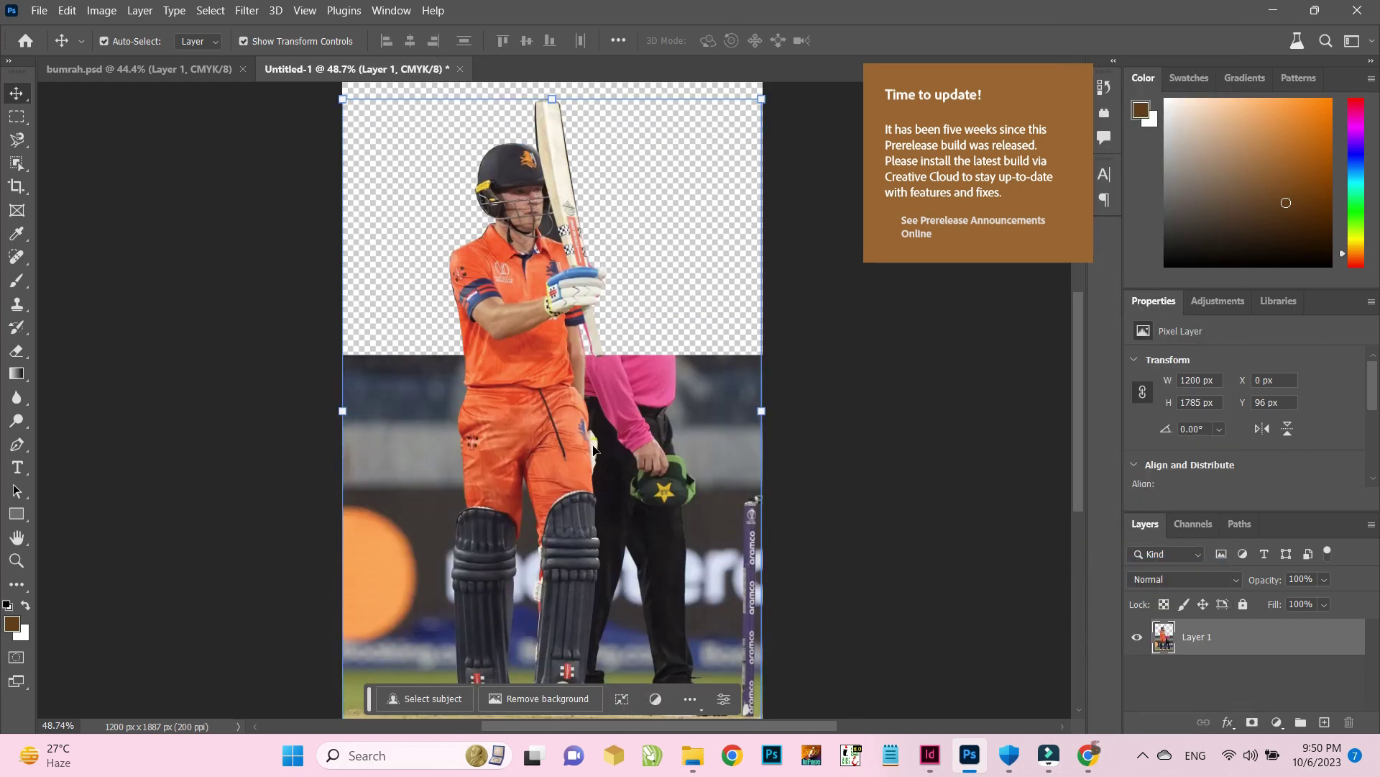
Crop a thin strip off the bottom of the canvas just below the players' shoes
{"action": "left_click", "coordinate": [17, 186]}
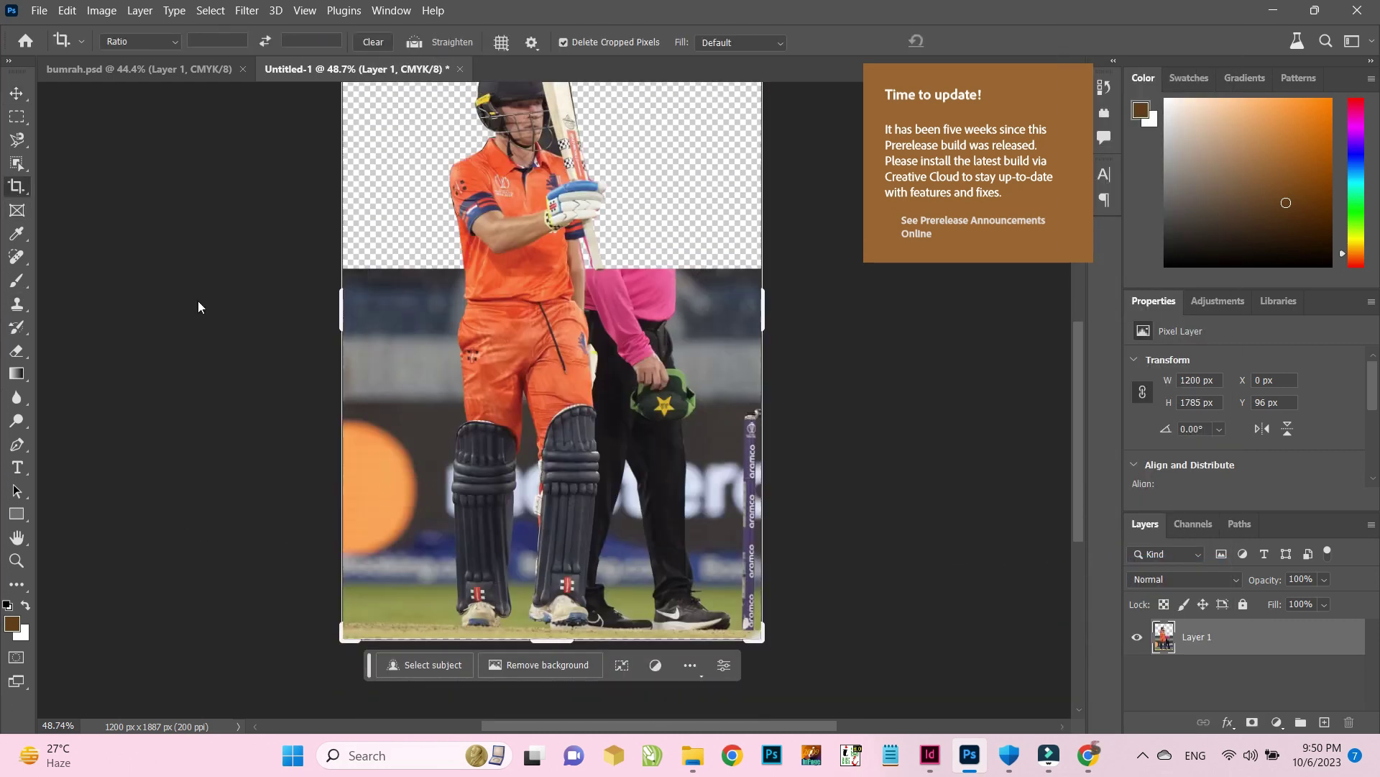
{"action": "left_click_drag", "start_coordinate": [552, 639], "coordinate": [552, 630]}
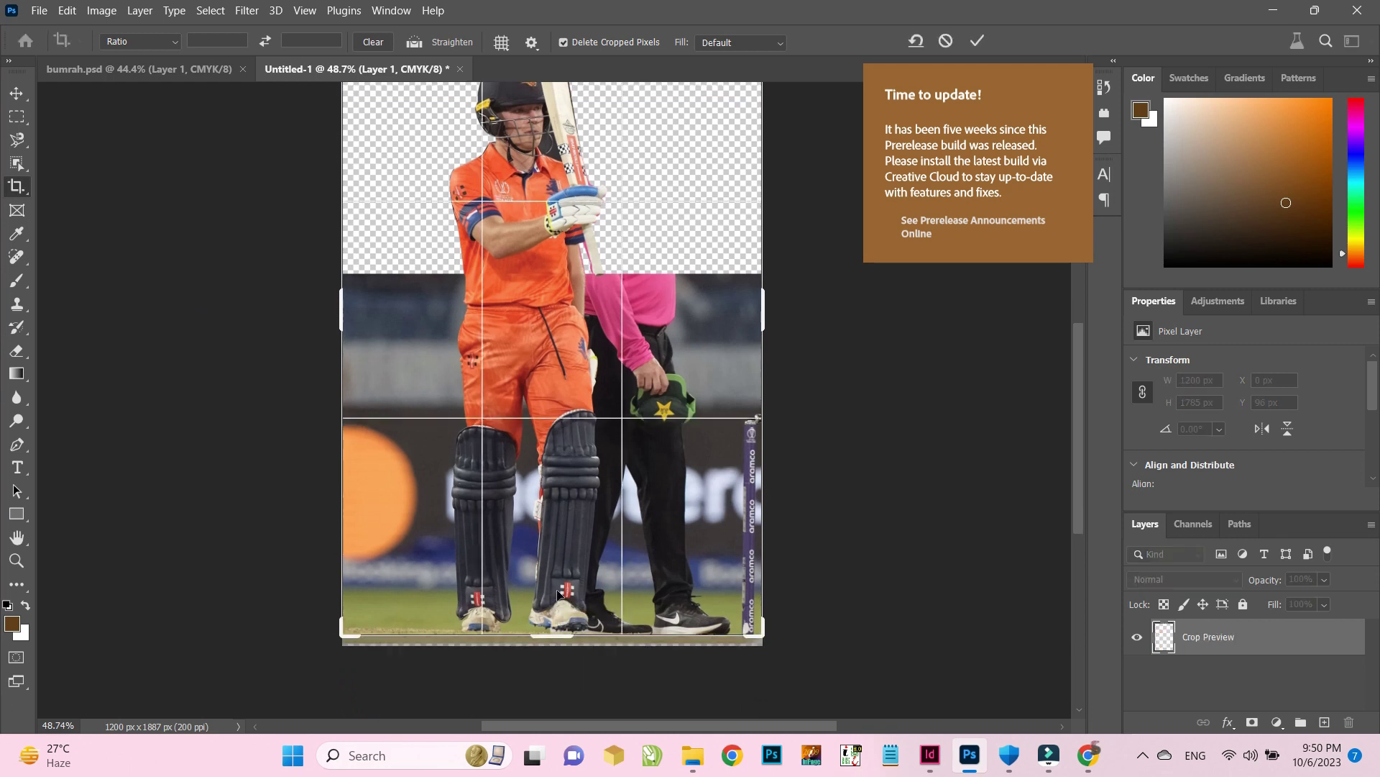
{"action": "key", "text": "Return"}
{"action": "key", "text": "v"}
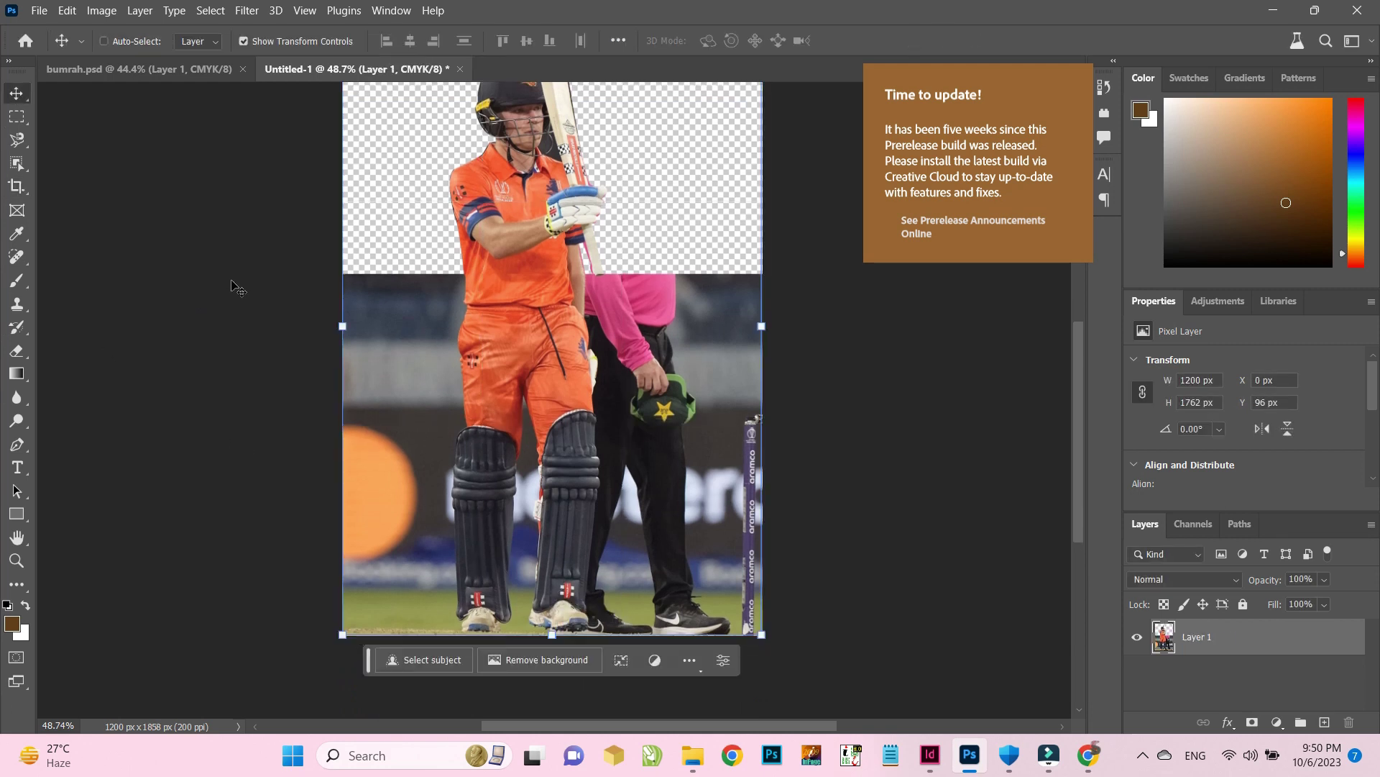
Save the image as the Photoshop file netherlands in the Material folder
{"action": "key", "text": "ctrl+s"}
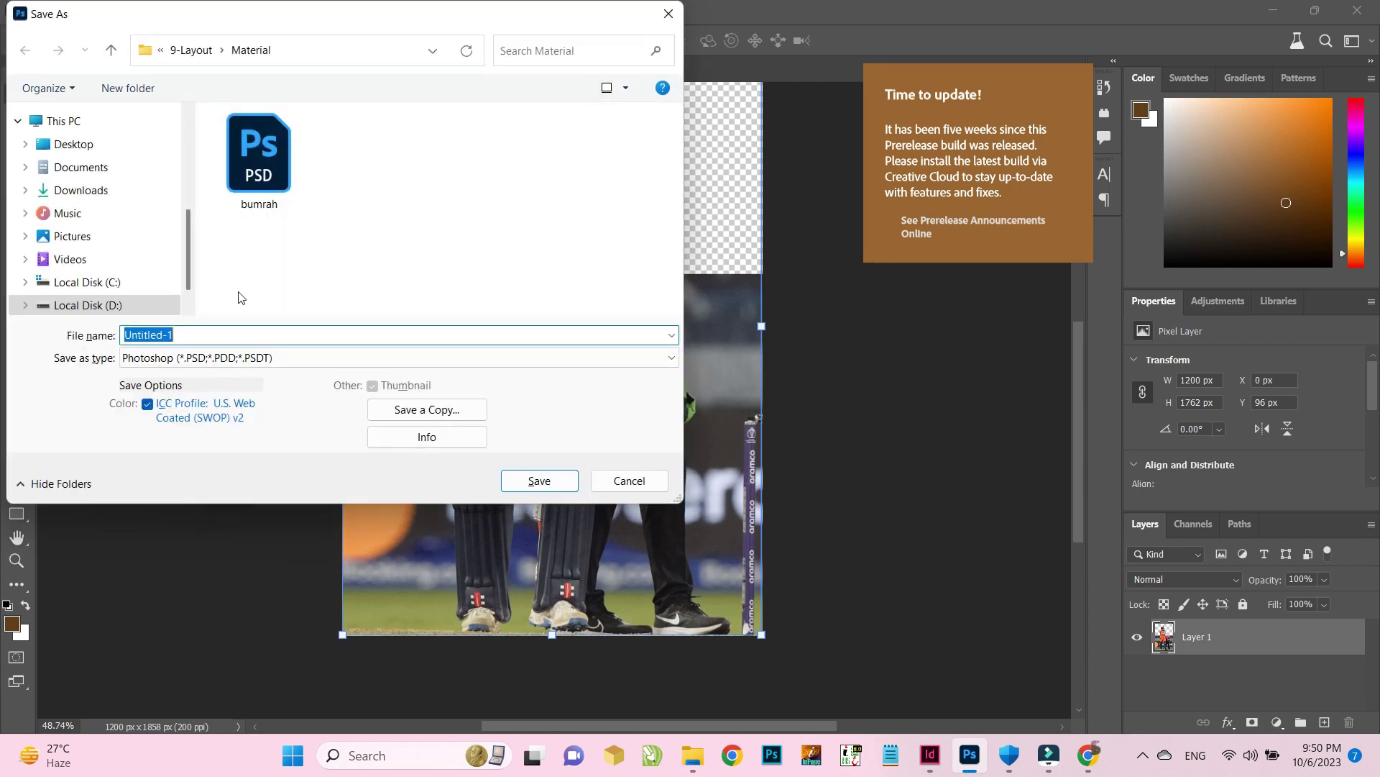
{"action": "type", "text": "netherland"}
{"action": "key", "text": "Return"}
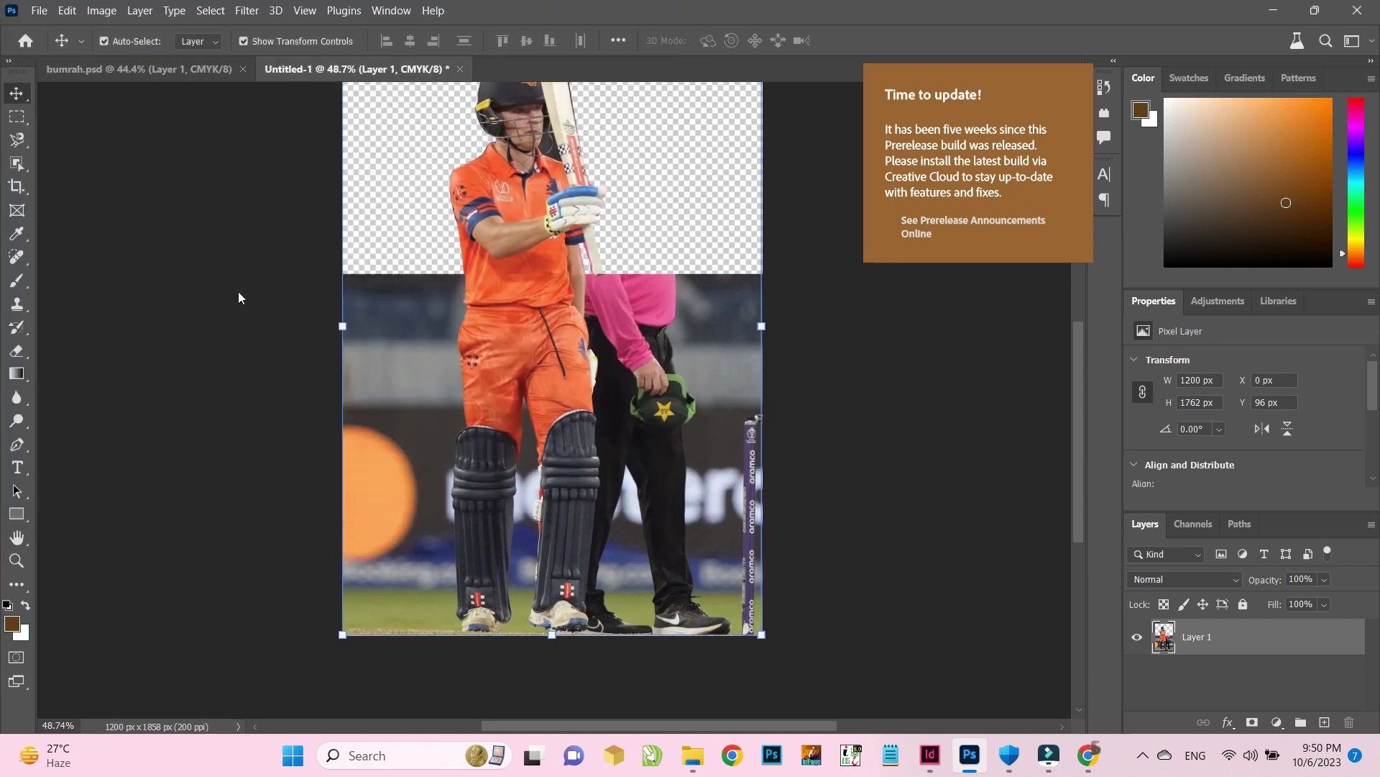
{"action": "left_click", "coordinate": [904, 204]}
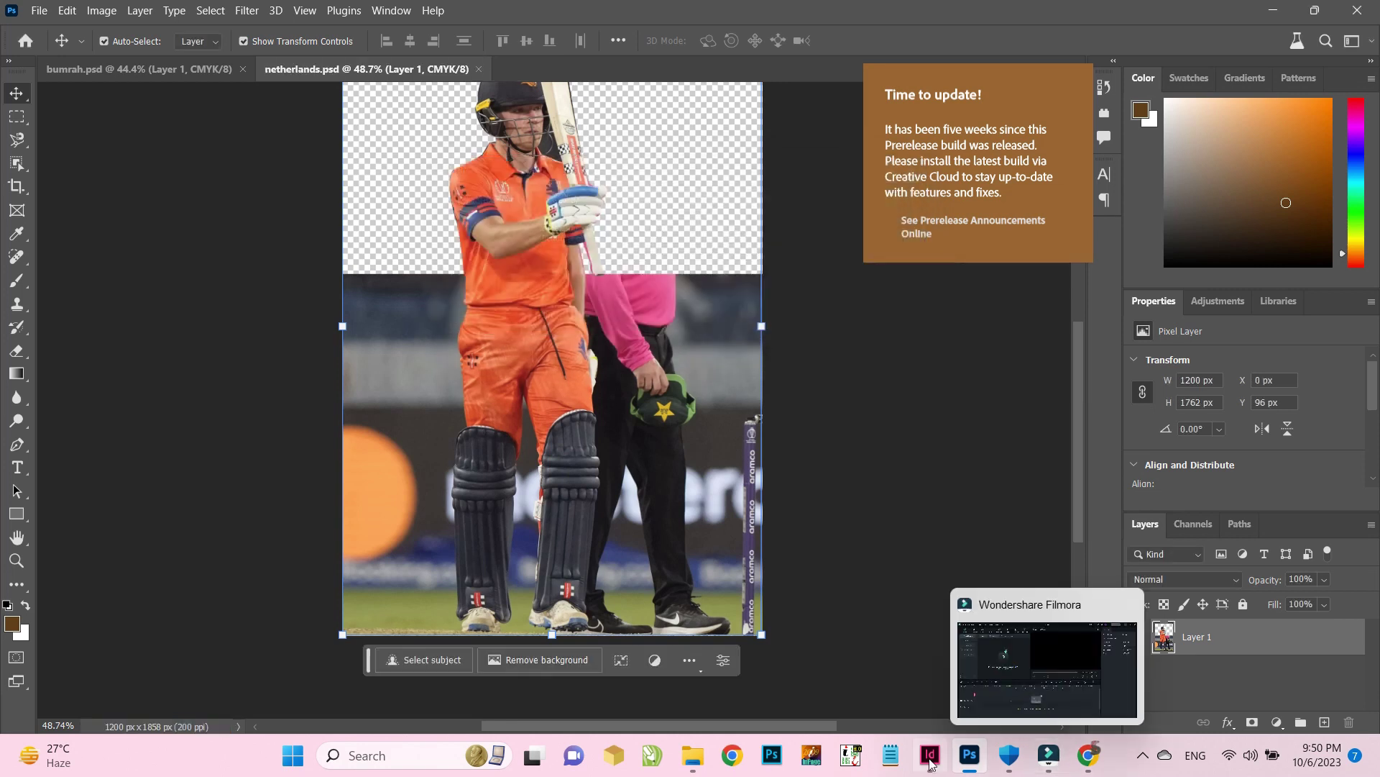
Switch to InDesign and place netherlands.psd over the story's empty column, about 10 cm wide and 15.5 cm high
{"action": "left_click", "coordinate": [930, 755]}
{"action": "key", "text": "f"}
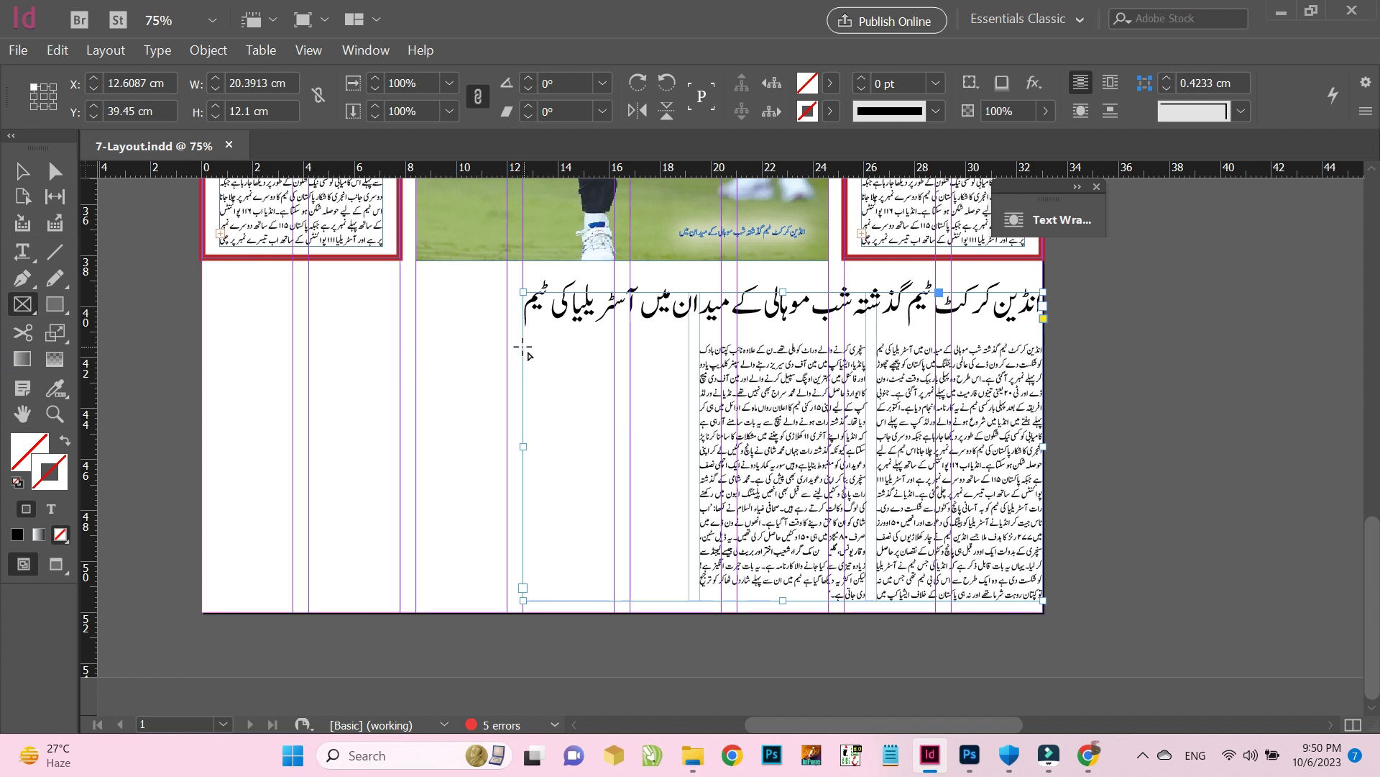
{"action": "key", "text": "v"}
{"action": "left_click", "coordinate": [1093, 425]}
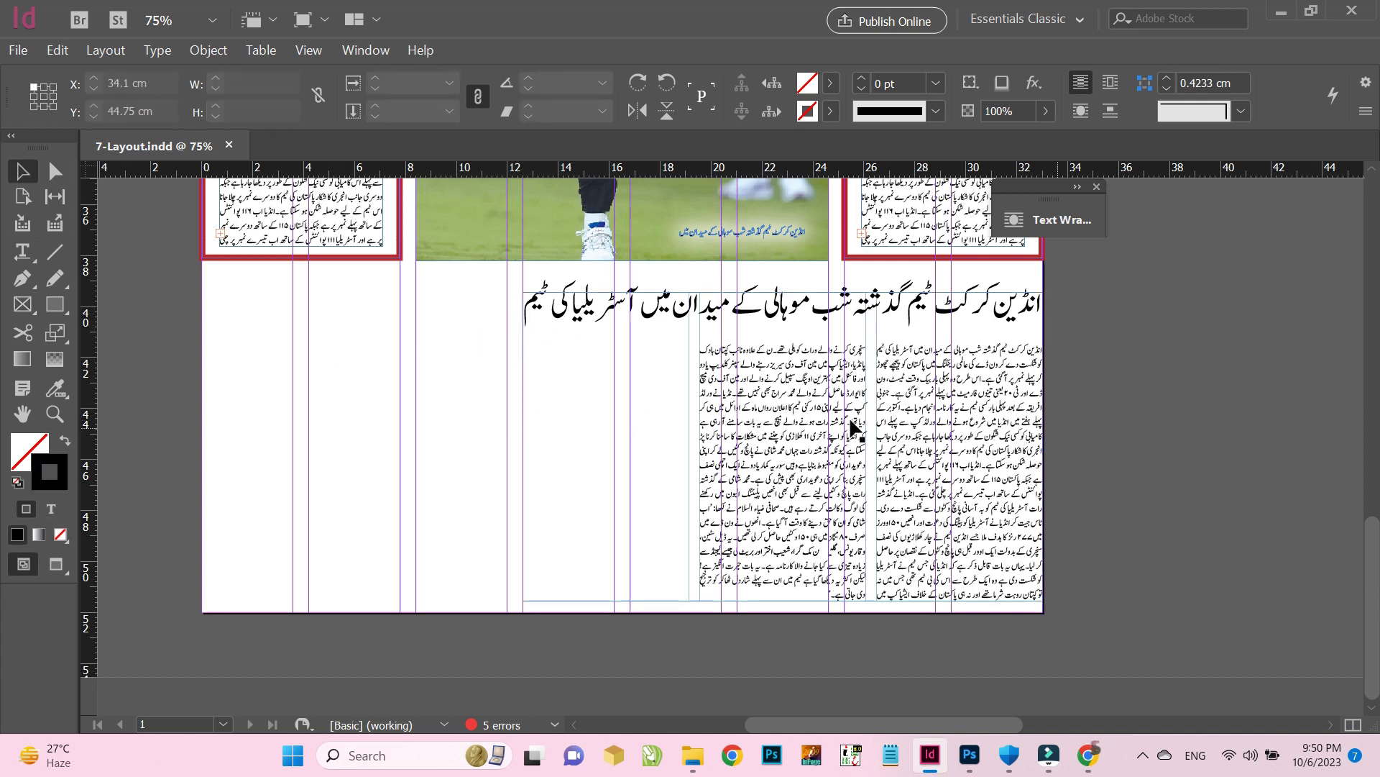
{"action": "key", "text": "ctrl+d"}
{"action": "double_click", "coordinate": [938, 307]}
{"action": "left_click_drag", "start_coordinate": [521, 207], "coordinate": [905, 601]}
{"action": "left_click_drag", "start_coordinate": [777, 600], "coordinate": [782, 605]}
{"action": "key", "text": "ctrl+z"}
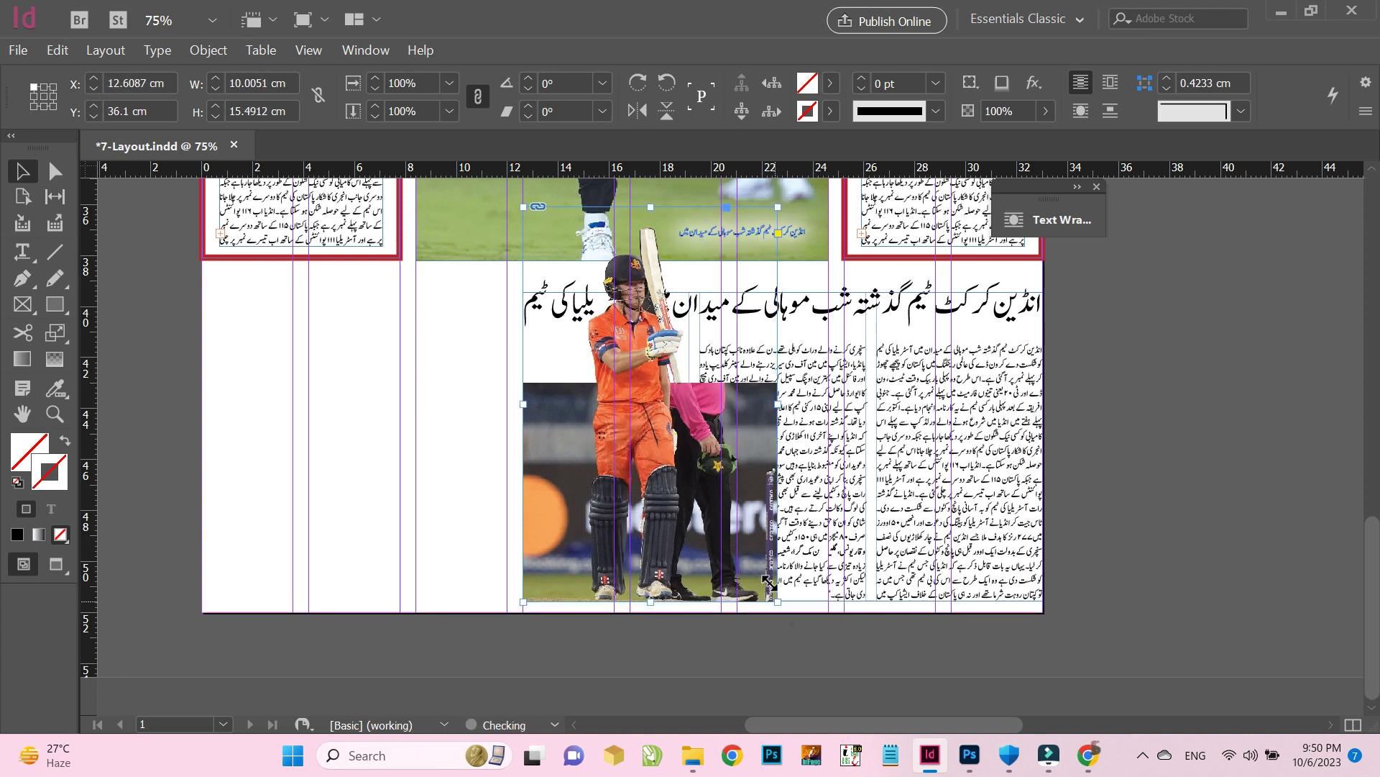
Extend the batsman photo's frame upward over the centre picture to a height of about 24.1 cm
{"action": "scroll", "coordinate": [648, 402], "scroll_direction": "up", "scroll_amount": 3}
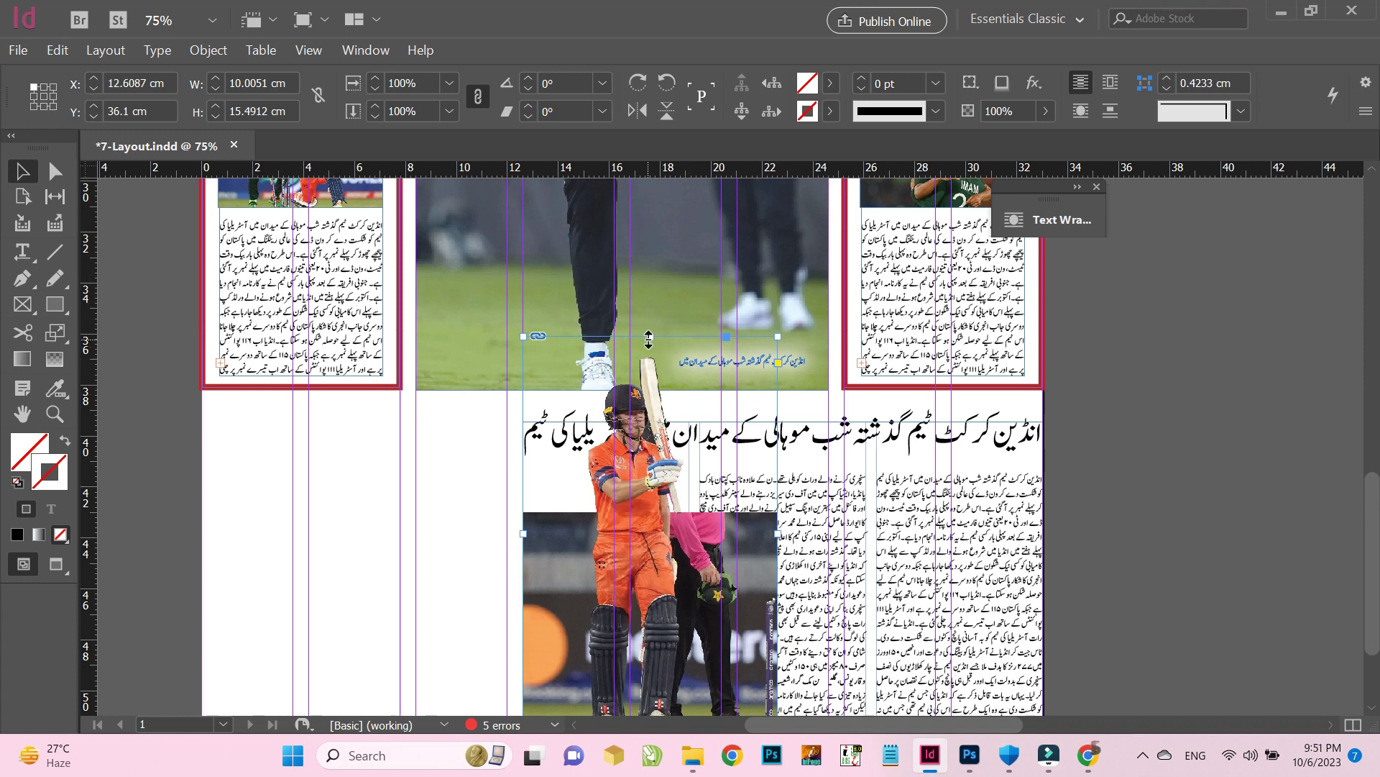
{"action": "left_click_drag", "start_coordinate": [649, 338], "coordinate": [649, 231]}
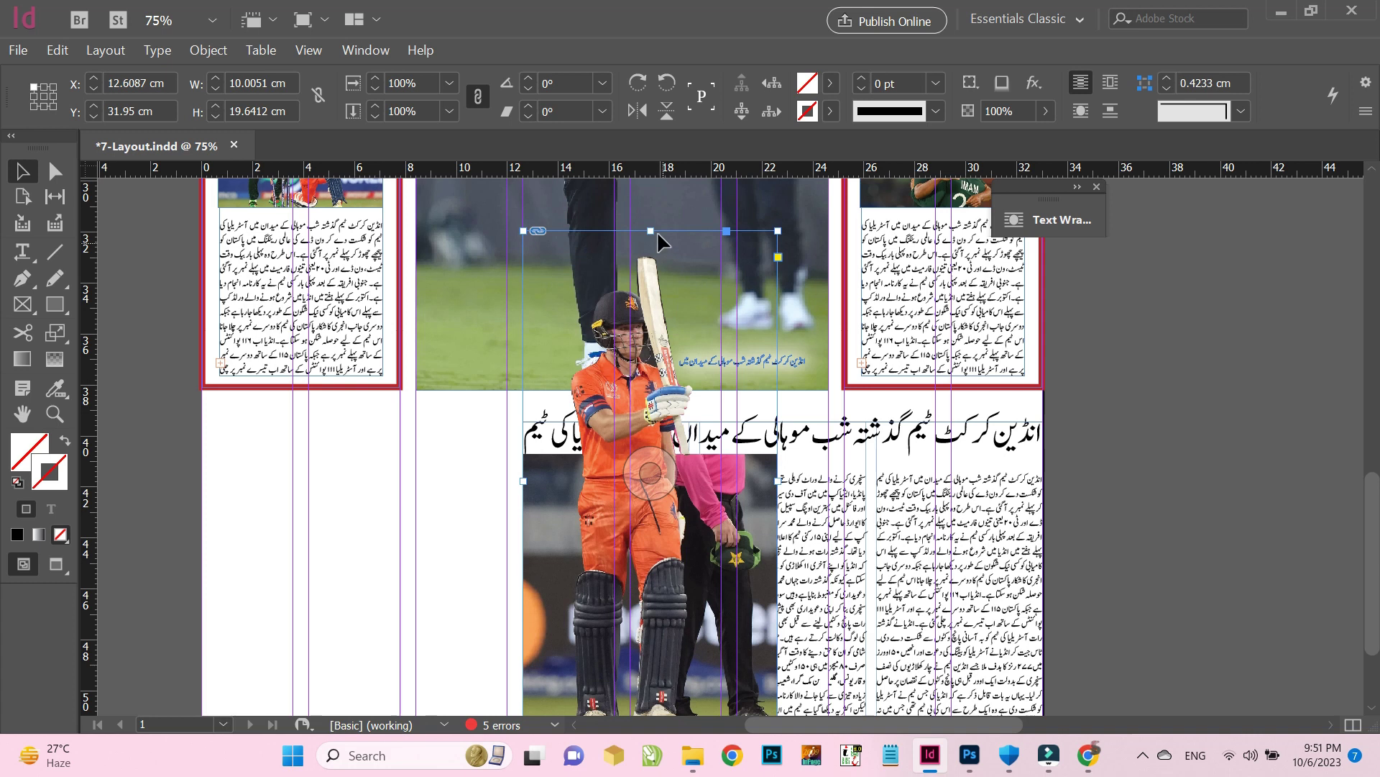
{"action": "left_click_drag", "start_coordinate": [655, 232], "coordinate": [656, 190]}
{"action": "scroll", "coordinate": [654, 572], "scroll_direction": "up", "scroll_amount": 4}
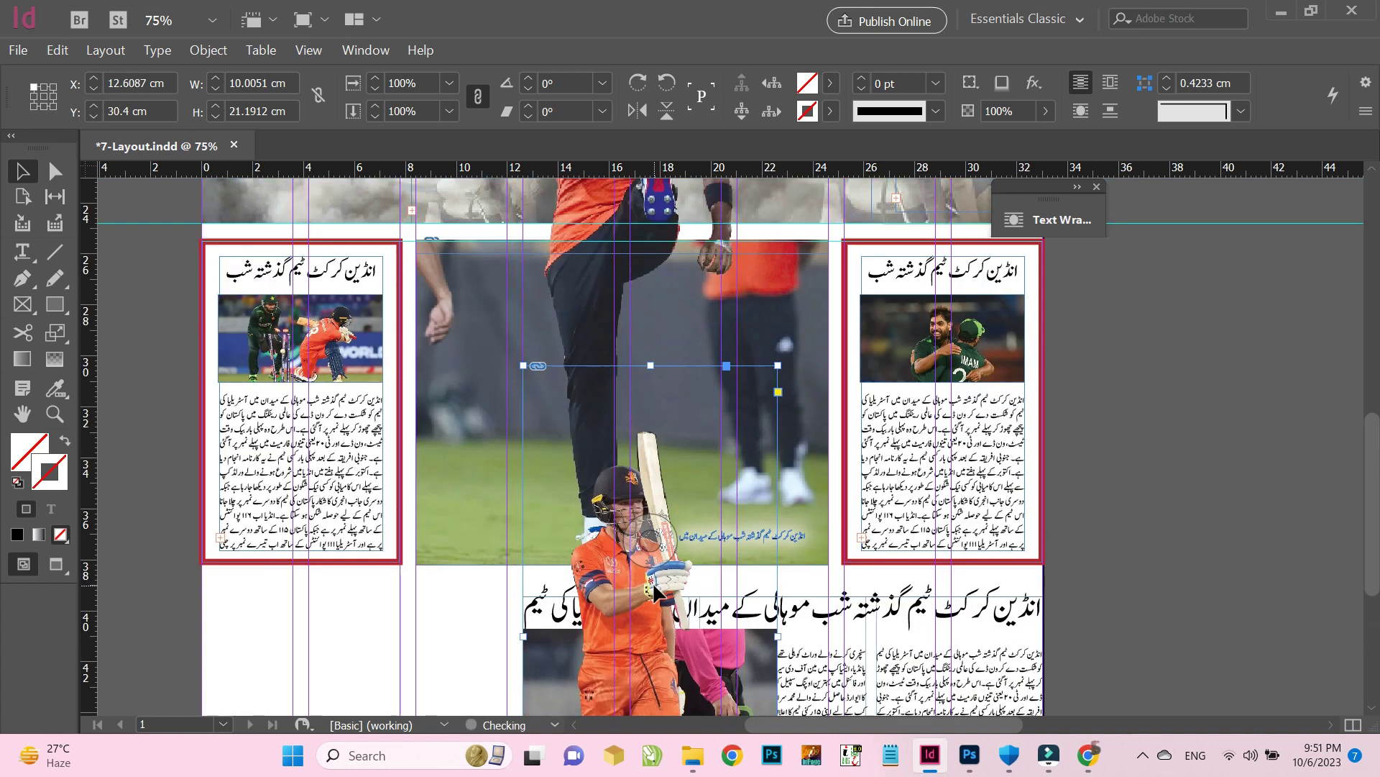
{"action": "left_click_drag", "start_coordinate": [651, 365], "coordinate": [652, 293]}
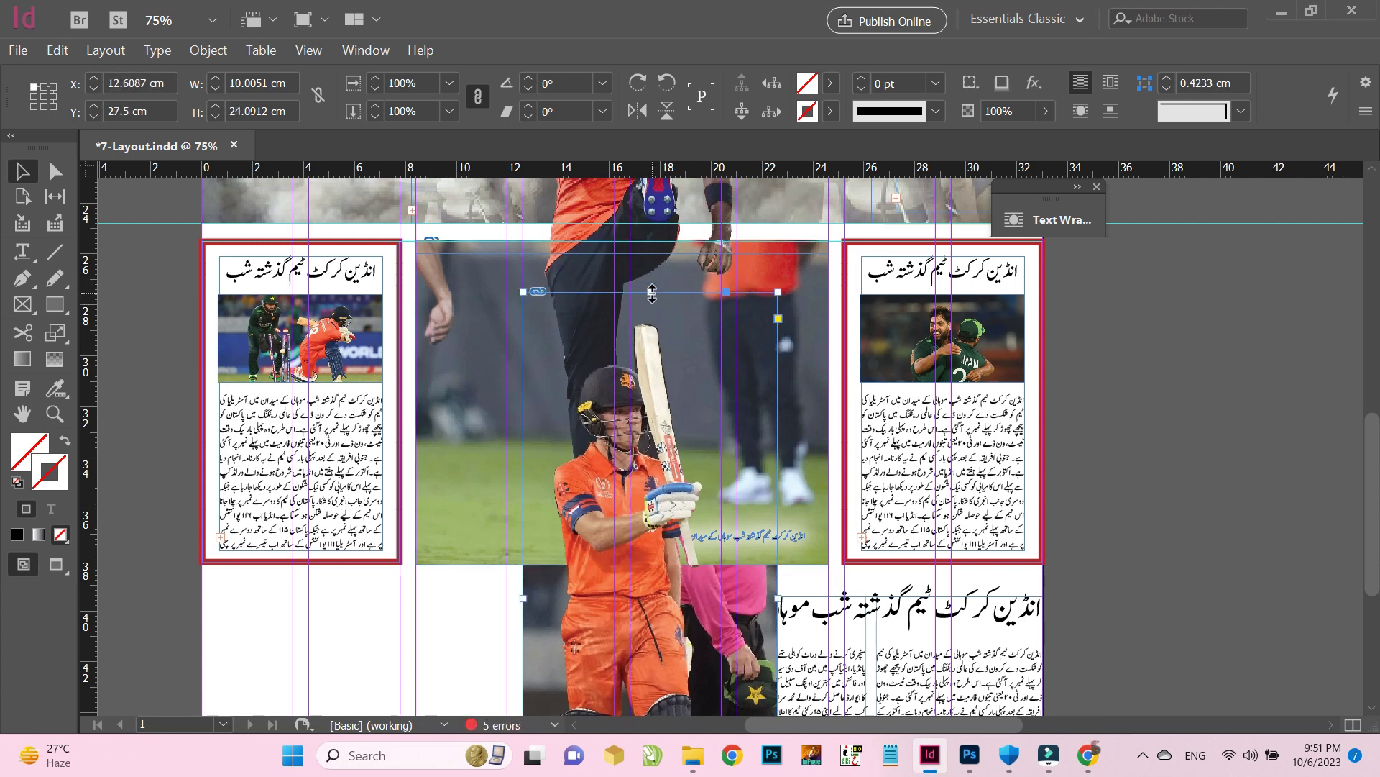
{"action": "scroll", "coordinate": [564, 297], "scroll_direction": "down", "scroll_amount": 1}
Shift the centre picture's blue caption slightly to the right so the bat clears its text
{"action": "left_click", "coordinate": [1026, 506]}
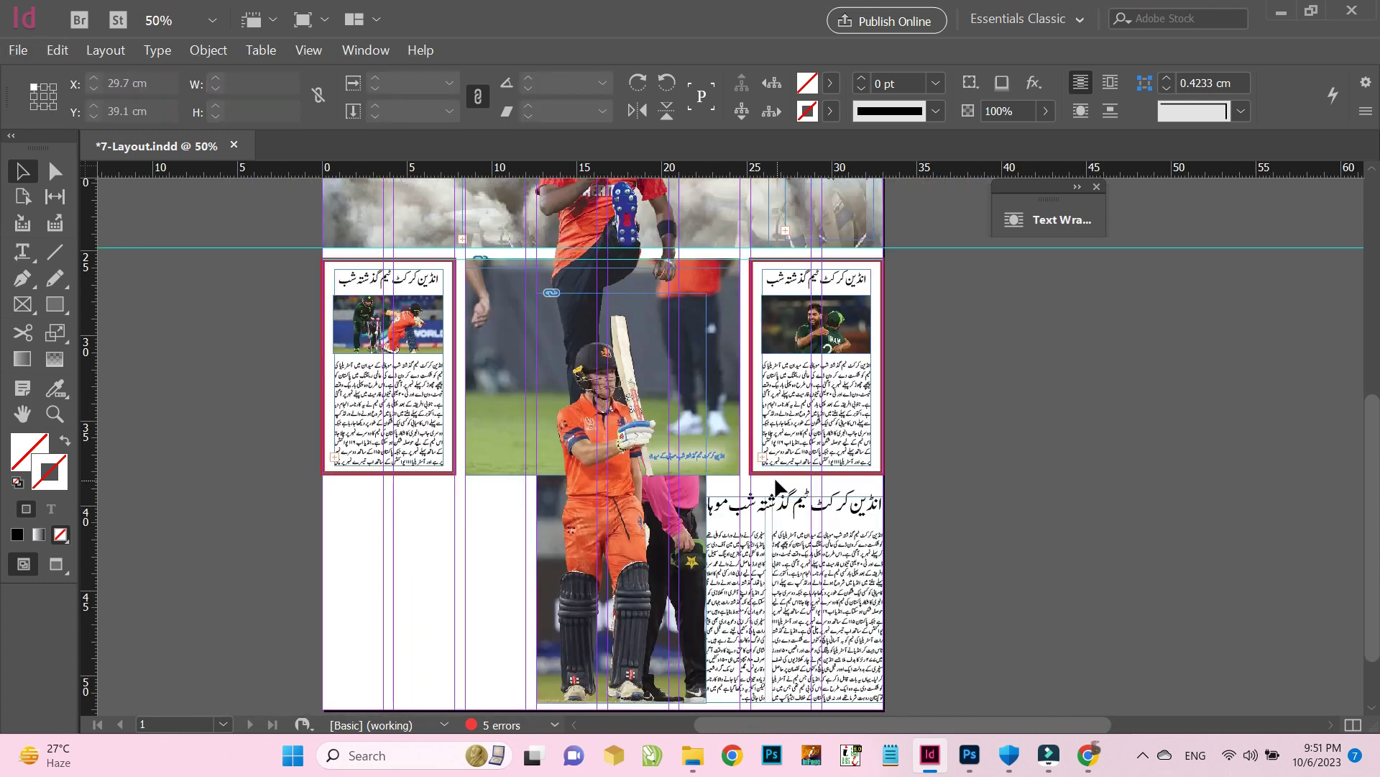
{"action": "left_click", "coordinate": [722, 457]}
{"action": "scroll", "coordinate": [722, 456], "scroll_direction": "up", "scroll_amount": 2}
{"action": "mouse_move", "coordinate": [719, 457]}
{"action": "left_mouse_down"}
{"action": "mouse_move", "coordinate": [749, 458]}
{"action": "mouse_move", "coordinate": [734, 458]}
{"action": "left_mouse_up"}
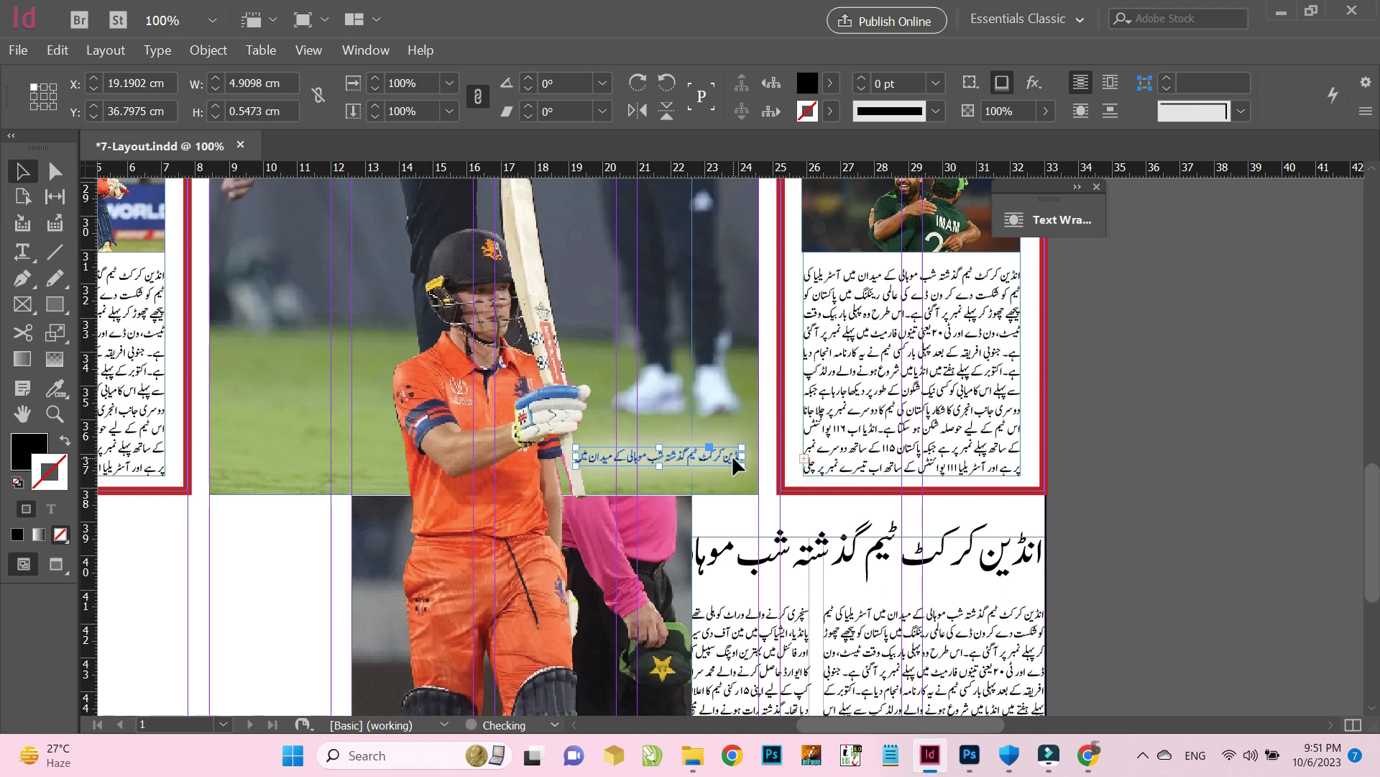
{"action": "scroll", "coordinate": [539, 413], "scroll_direction": "down", "scroll_amount": 1}
{"action": "triple_click", "coordinate": [744, 532]}
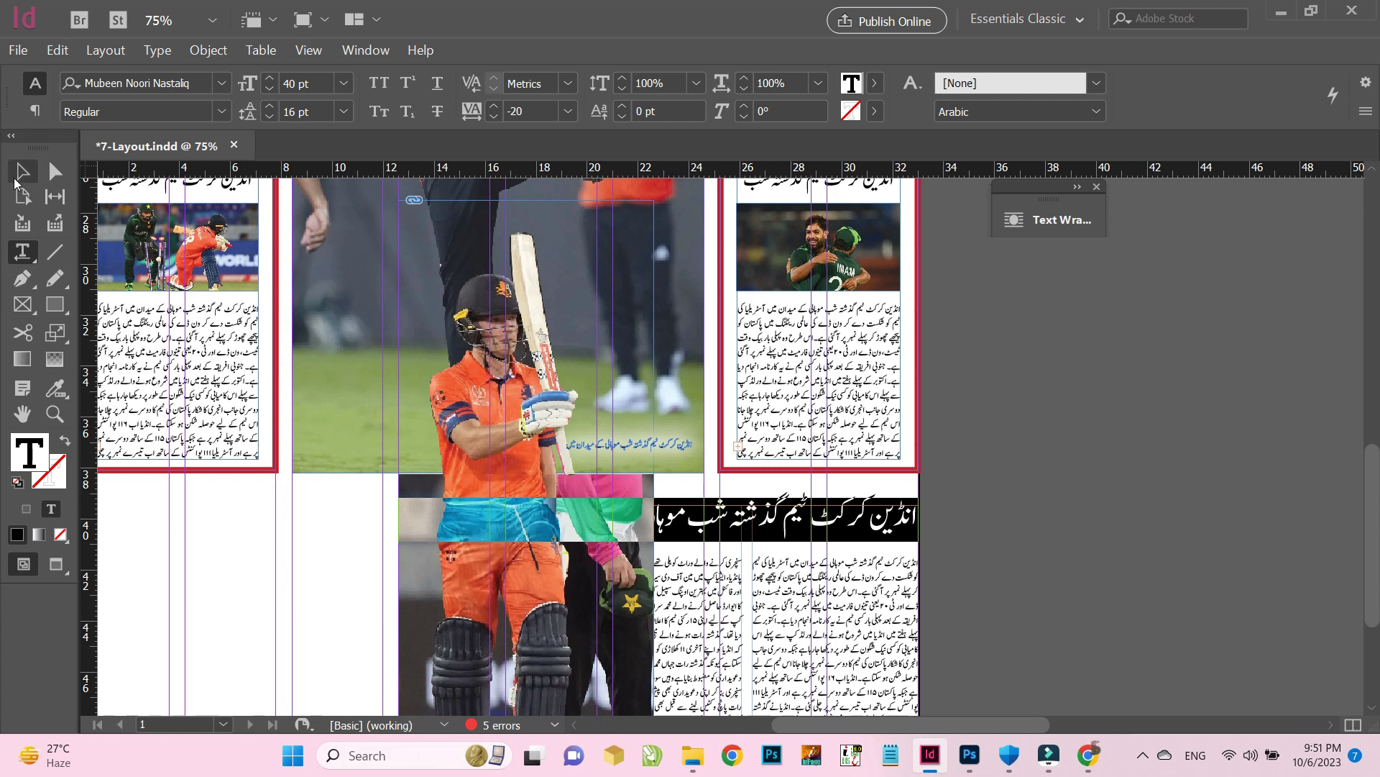
{"action": "left_click", "coordinate": [22, 174]}
{"action": "left_click", "coordinate": [992, 496]}
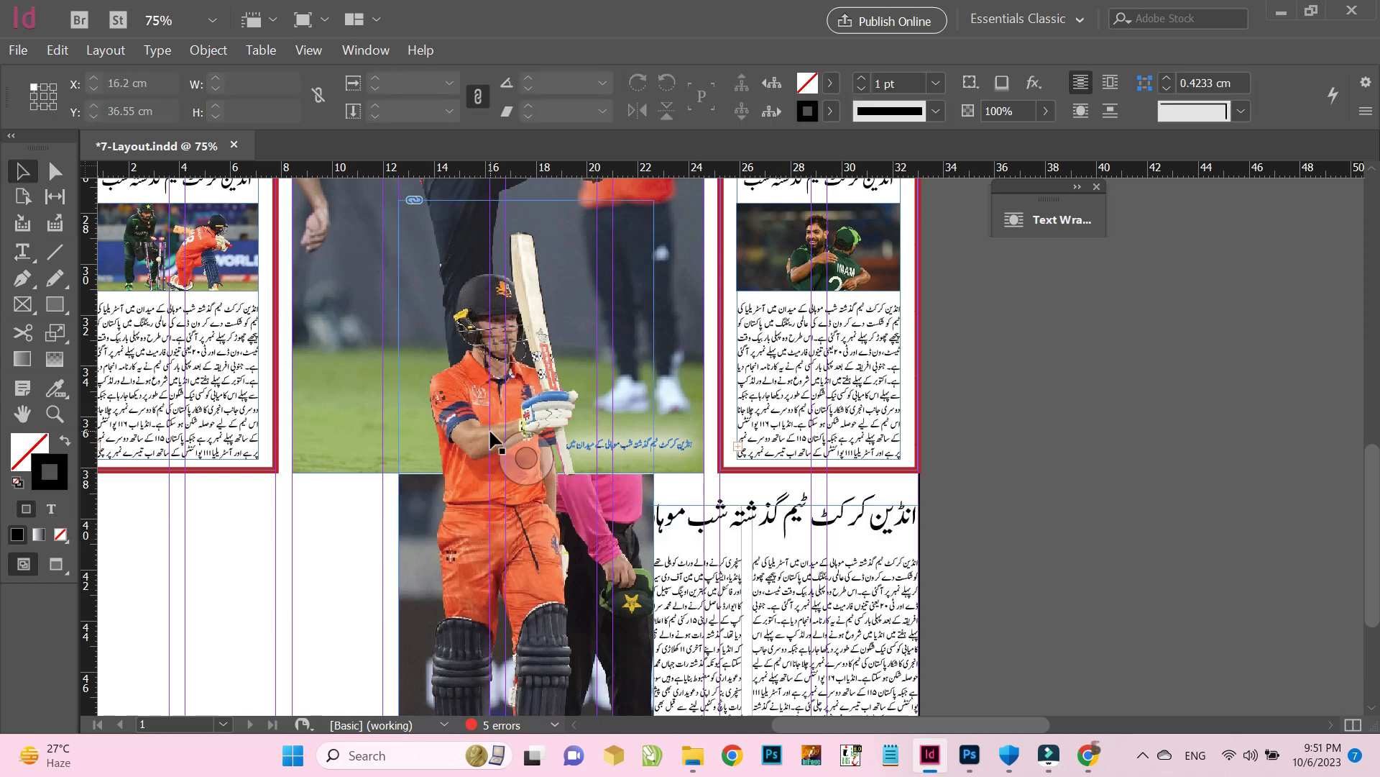
{"action": "left_click_drag", "start_coordinate": [444, 469], "coordinate": [494, 471]}
{"action": "key", "text": "ctrl+z"}
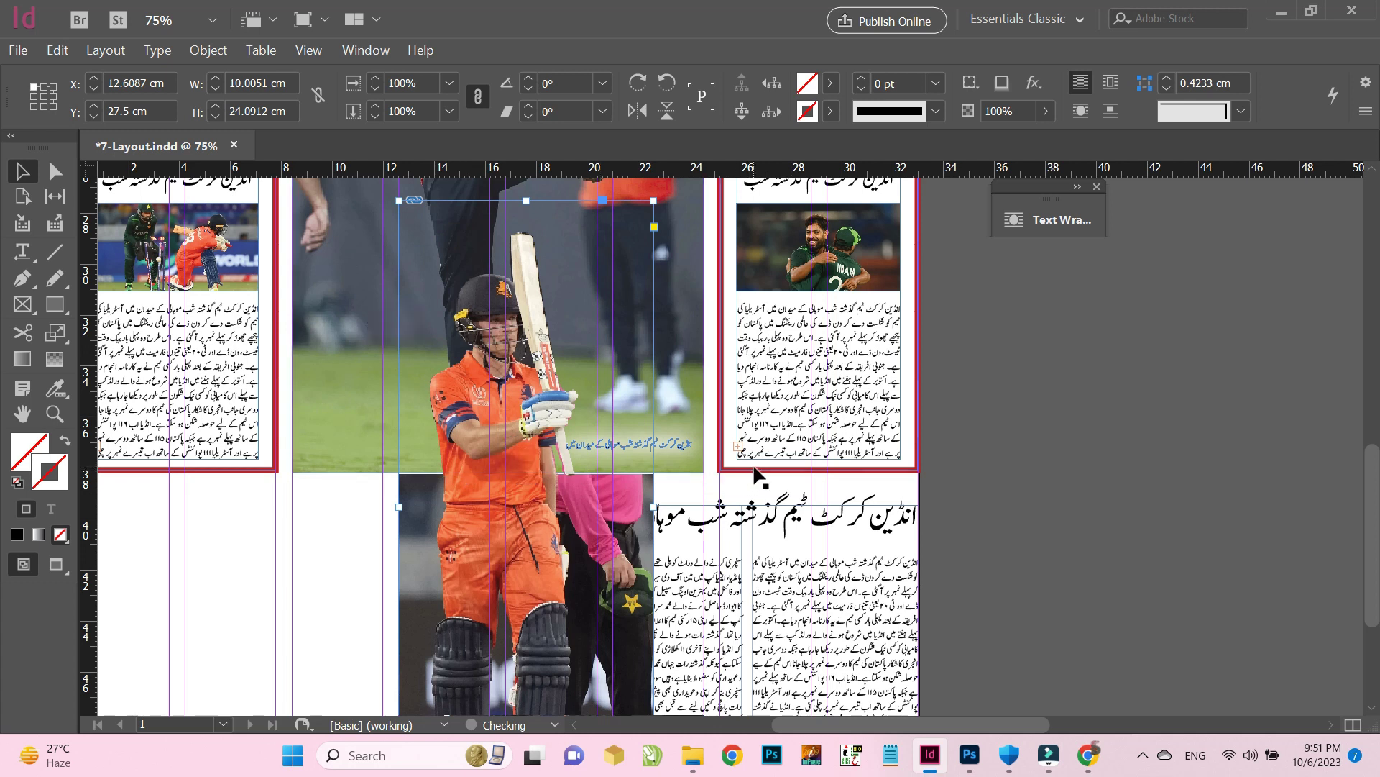
Wrap text around the batsman photo's bounding box with a right offset of 0.4 cm
{"action": "scroll", "coordinate": [759, 474], "scroll_direction": "down", "scroll_amount": 3}
{"action": "key", "text": "ctrl+alt+w"}
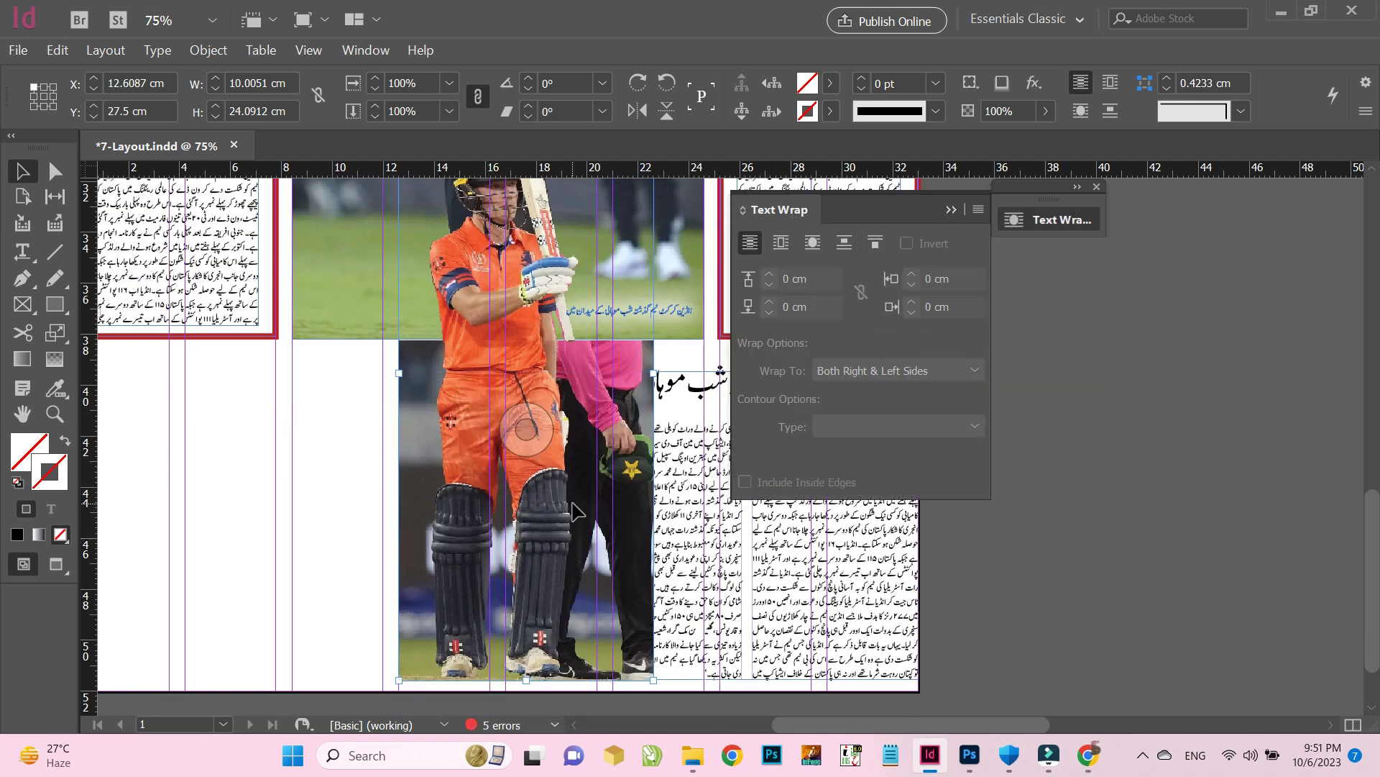
{"action": "left_click", "coordinate": [781, 243]}
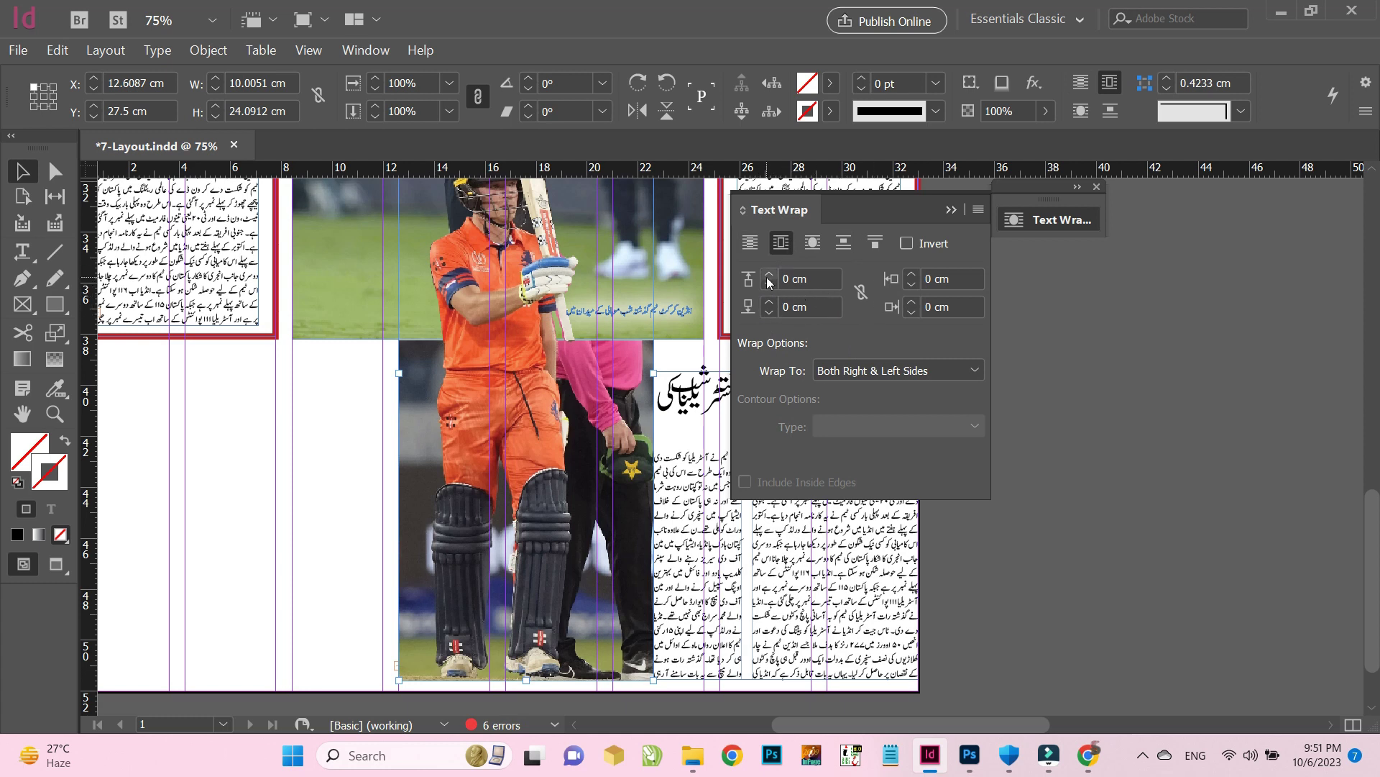
{"action": "left_click_drag", "start_coordinate": [959, 306], "coordinate": [804, 308]}
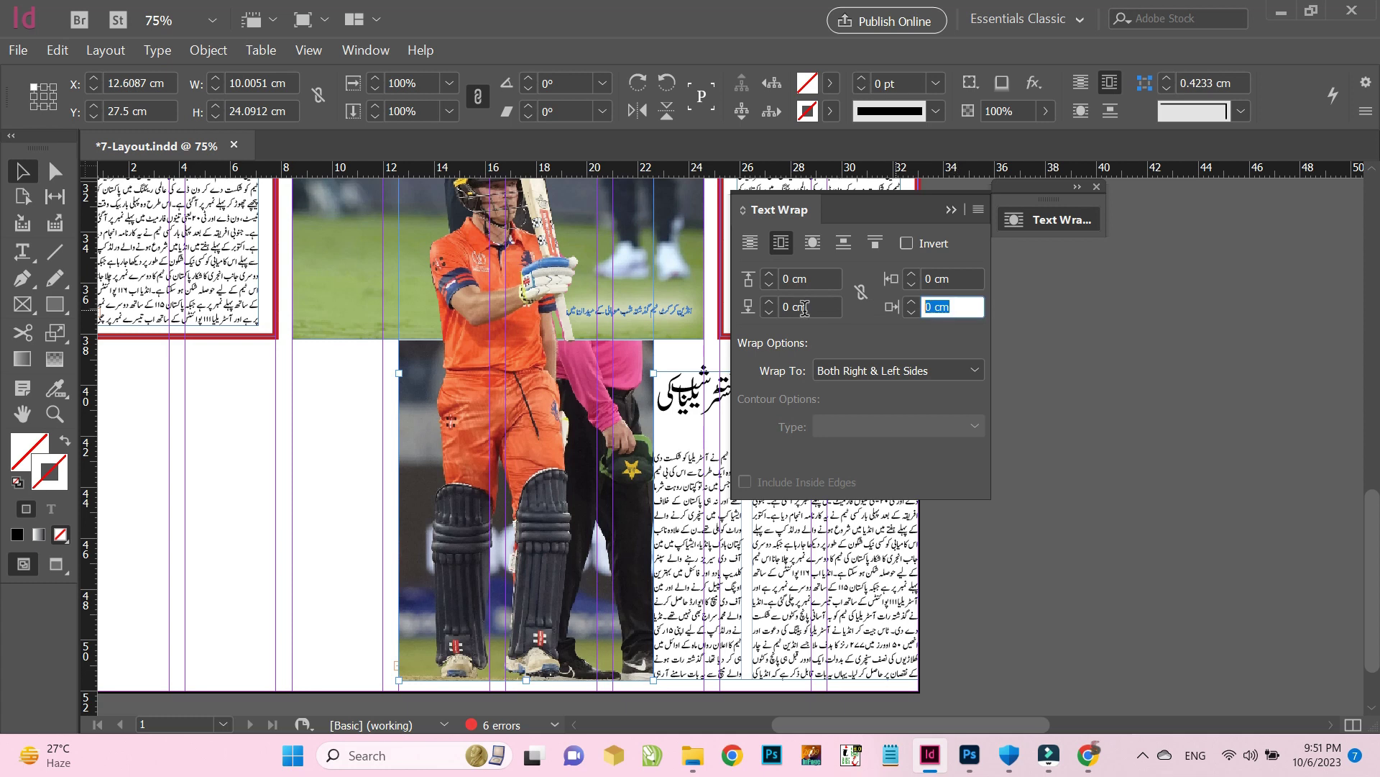
{"action": "type", "text": "0.4"}
{"action": "key", "text": "Return"}
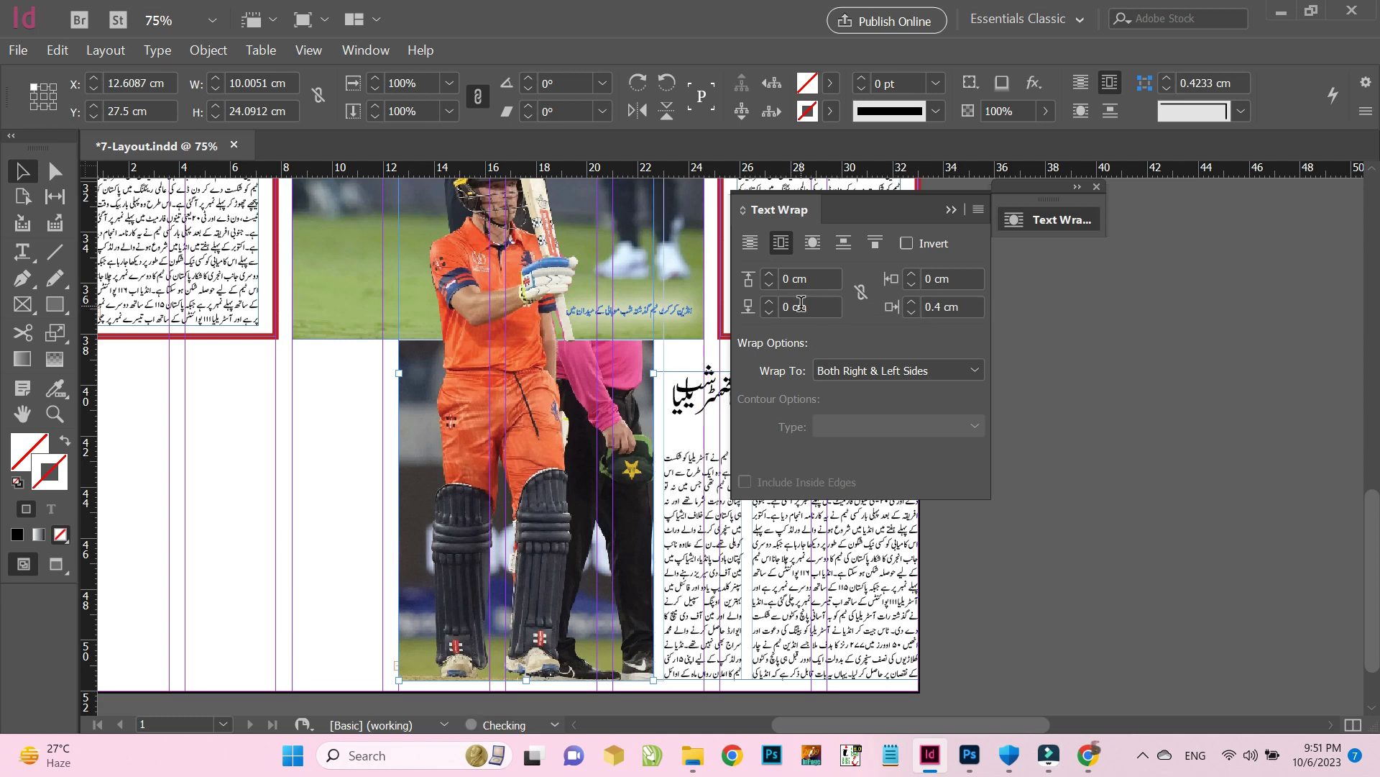
{"action": "left_click", "coordinate": [1096, 187]}
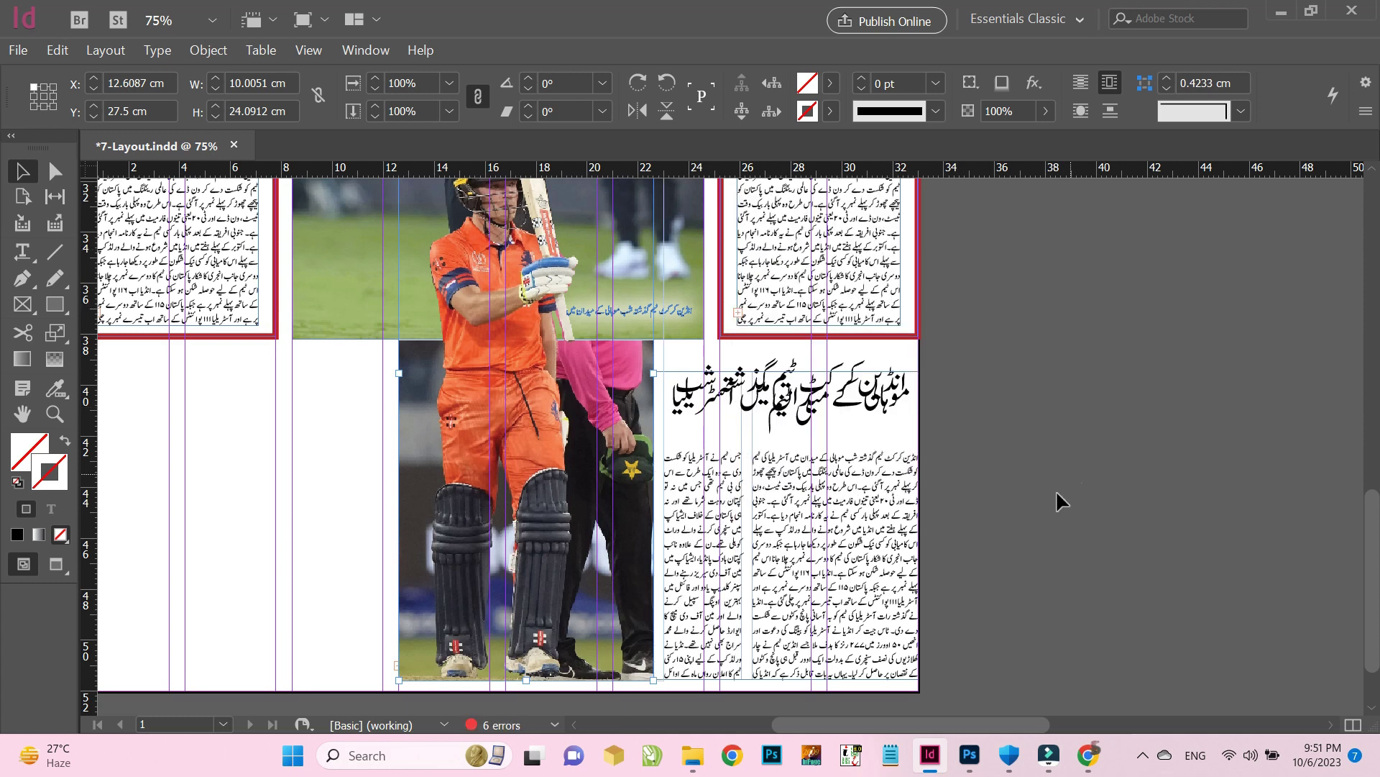
Set the story's text frame beside the batsman photo to a single column
{"action": "left_click", "coordinate": [1057, 499]}
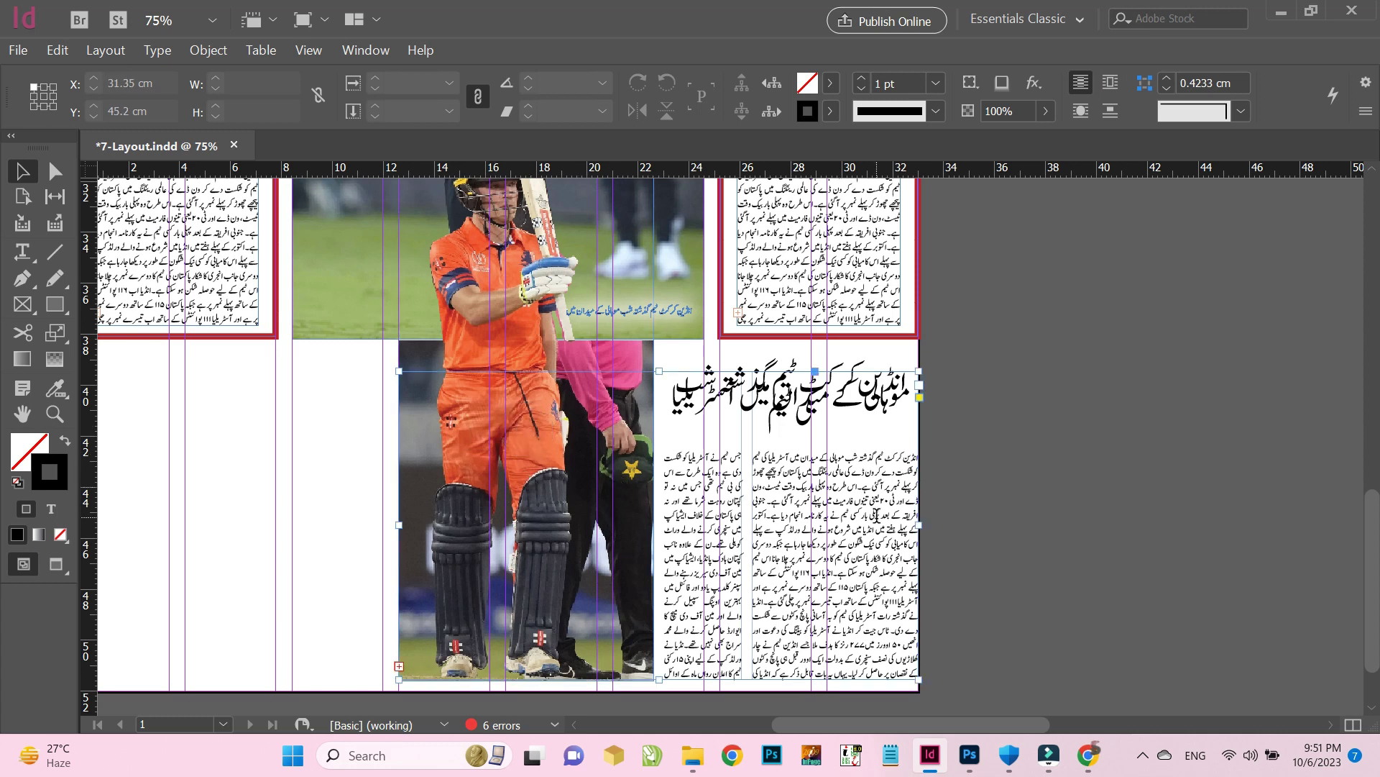
{"action": "double_click", "coordinate": [881, 527]}
{"action": "key", "text": "ctrl+a"}
{"action": "key", "text": "ctrl+b"}
{"action": "key", "text": "Escape"}
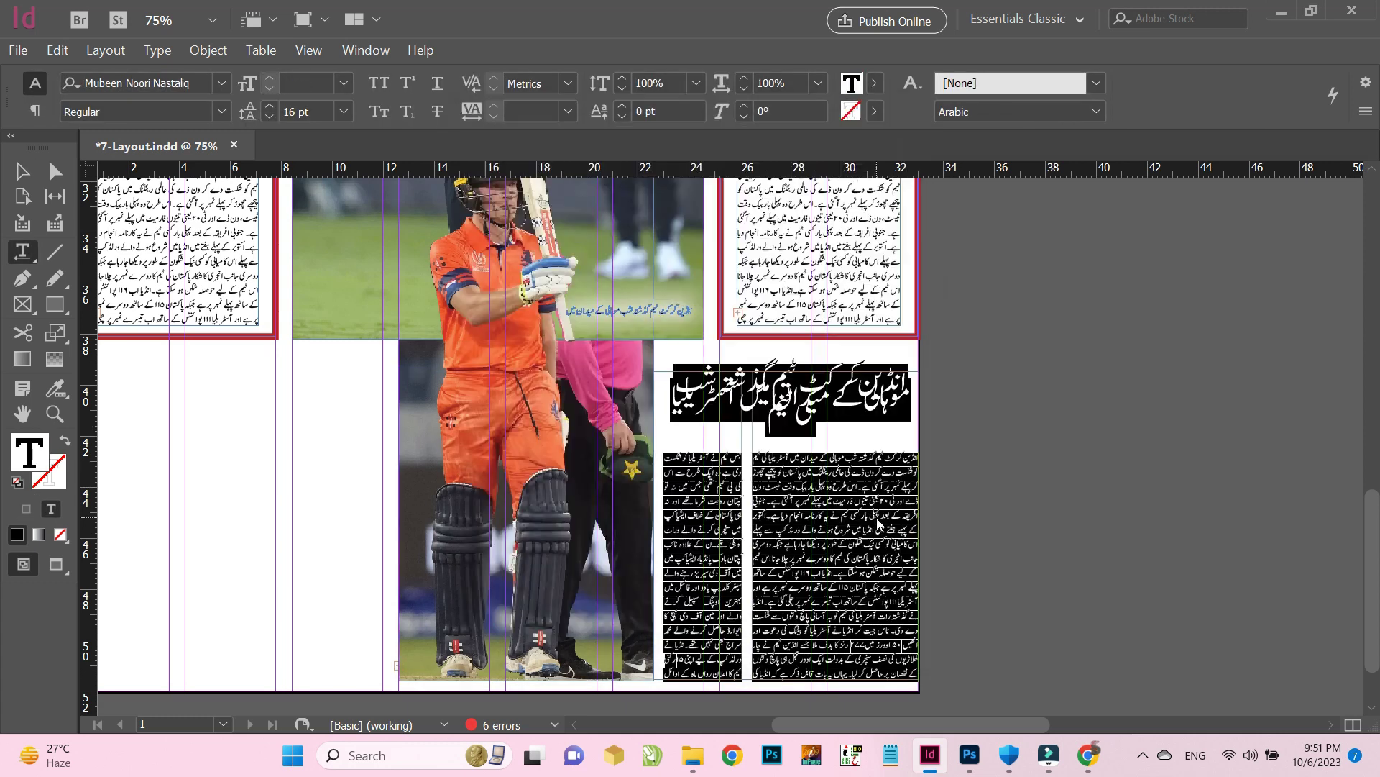
{"action": "key", "text": "ctrl+b"}
{"action": "type", "text": "1"}
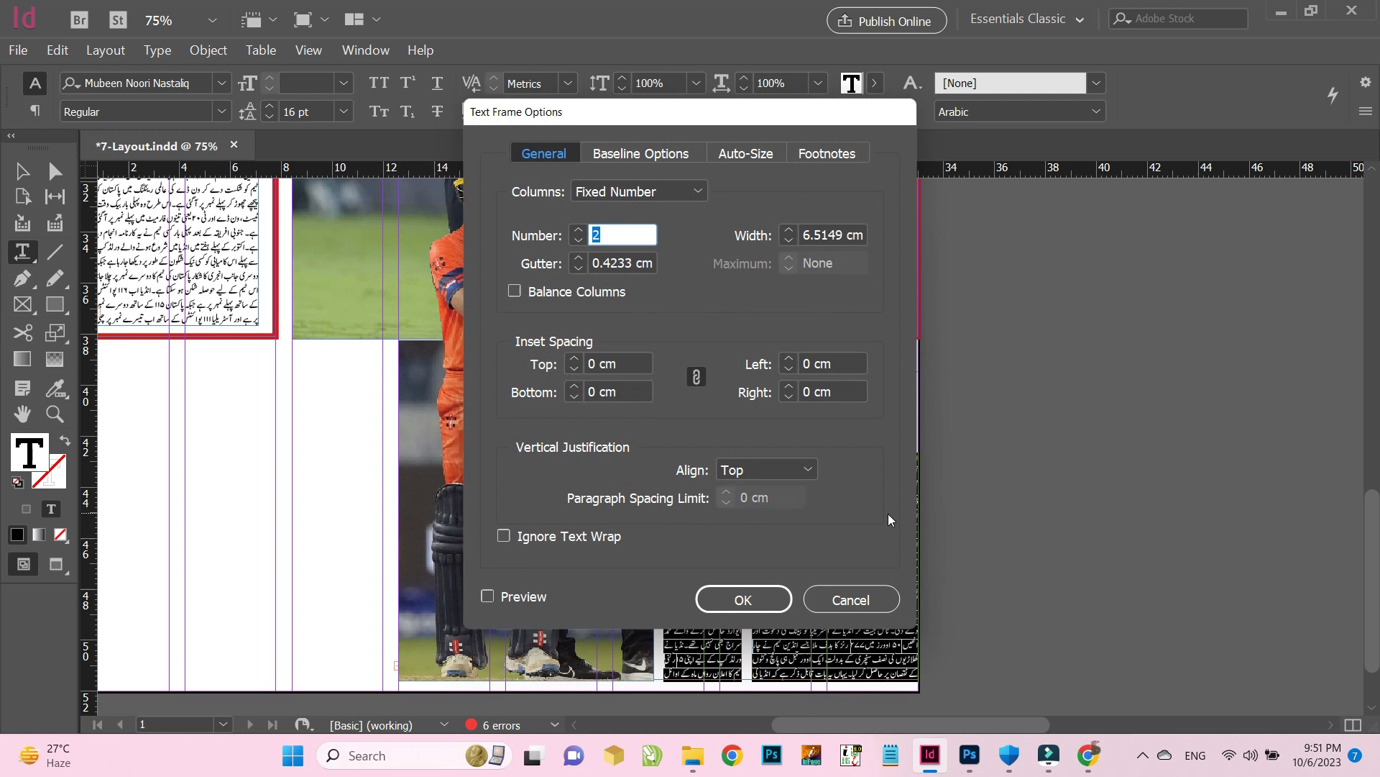
{"action": "key", "text": "Return"}
{"action": "left_click", "coordinate": [23, 172]}
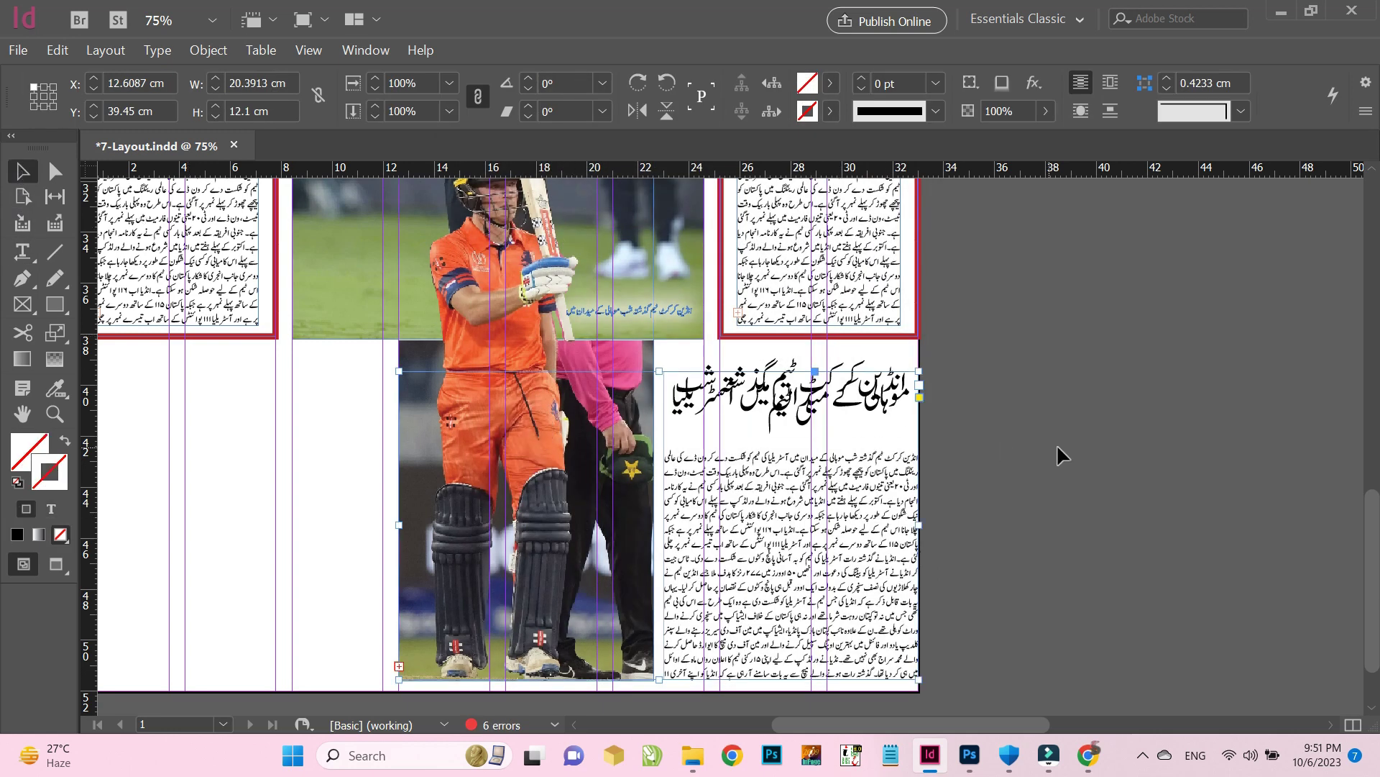
Cut the headline out of the story and paste it into its own frame beside the page, about 20.3 by 1.8 cm
{"action": "triple_click", "coordinate": [814, 409]}
{"action": "left_click", "coordinate": [814, 408]}
{"action": "key", "text": "ctrl+x"}
{"action": "left_click_drag", "start_coordinate": [995, 412], "coordinate": [1375, 431]}
{"action": "key", "text": "ctrl+v"}
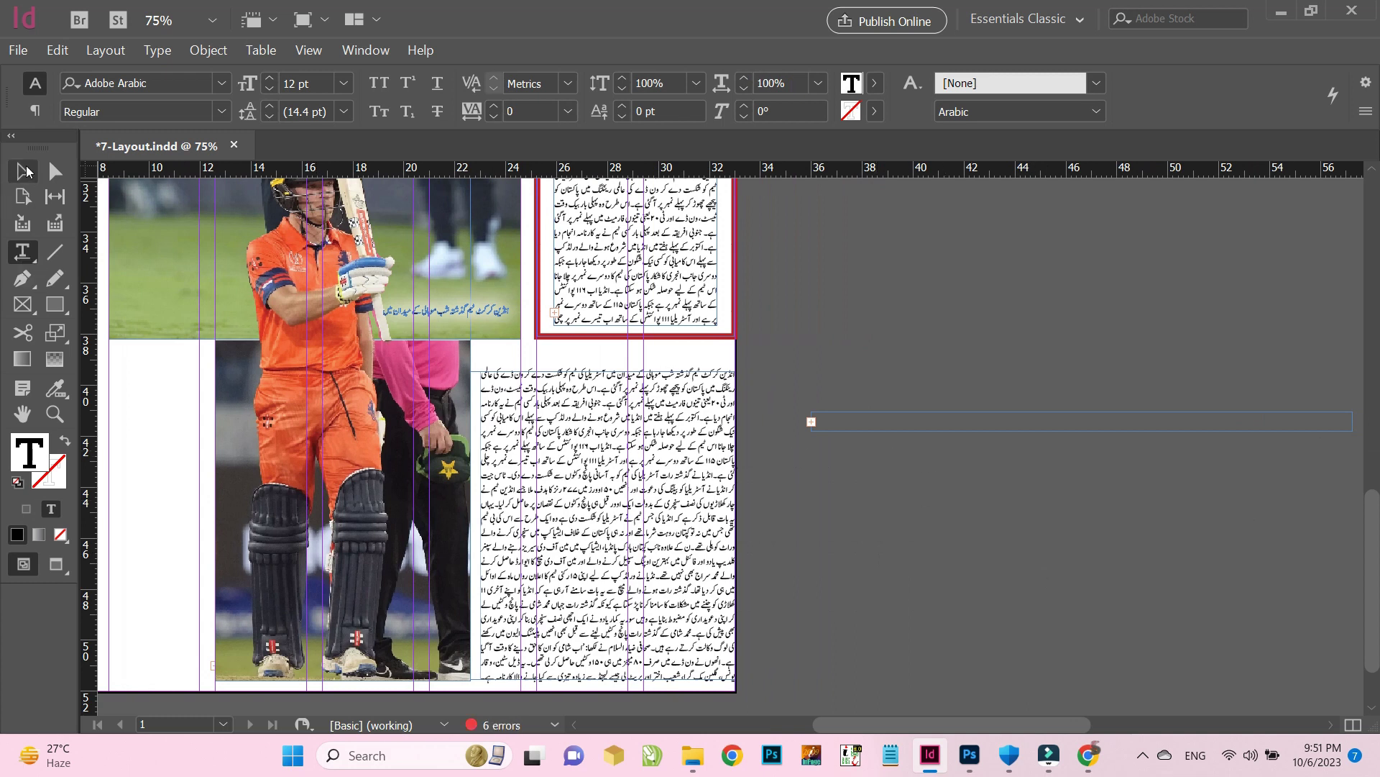
{"action": "key", "text": "Escape"}
{"action": "left_click_drag", "start_coordinate": [809, 431], "coordinate": [788, 518]}
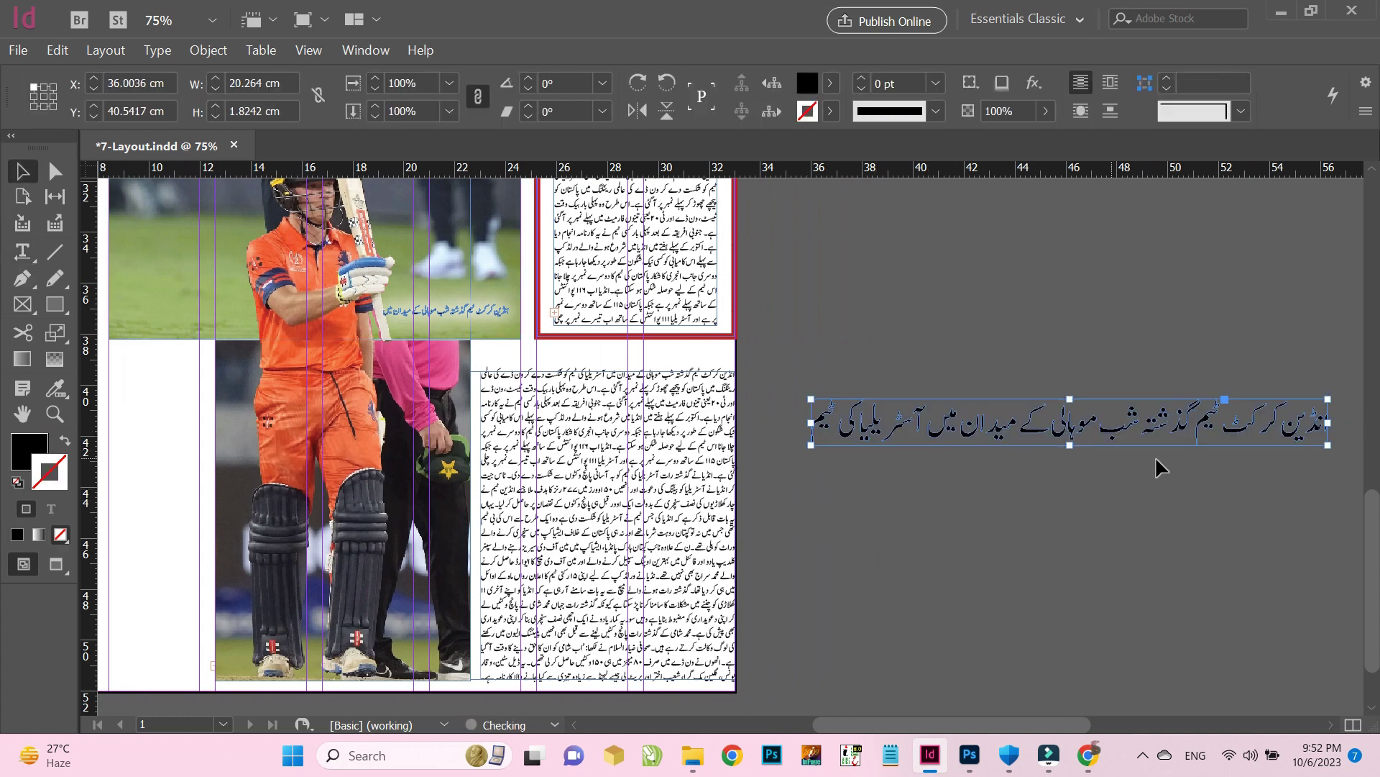
Lower the top edge of the story's text frame and move the headline into the space above it
{"action": "left_click", "coordinate": [611, 426]}
{"action": "left_click_drag", "start_coordinate": [478, 372], "coordinate": [478, 397]}
{"action": "left_click_drag", "start_coordinate": [1070, 440], "coordinate": [479, 387]}
{"action": "left_click", "coordinate": [56, 304]}
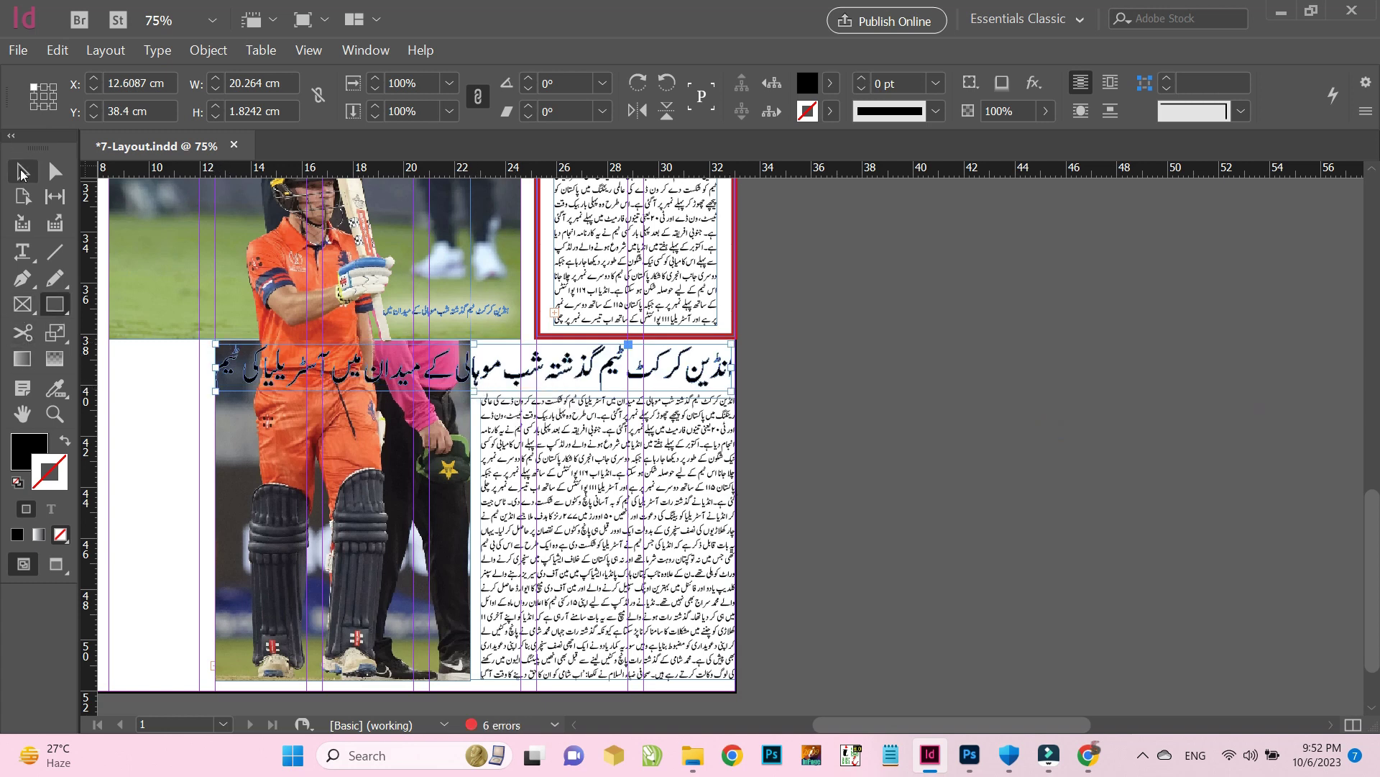
{"action": "key", "text": "v"}
{"action": "left_click", "coordinate": [343, 429]}
{"action": "left_click_drag", "start_coordinate": [344, 523], "coordinate": [343, 522]}
{"action": "left_click", "coordinate": [23, 358]}
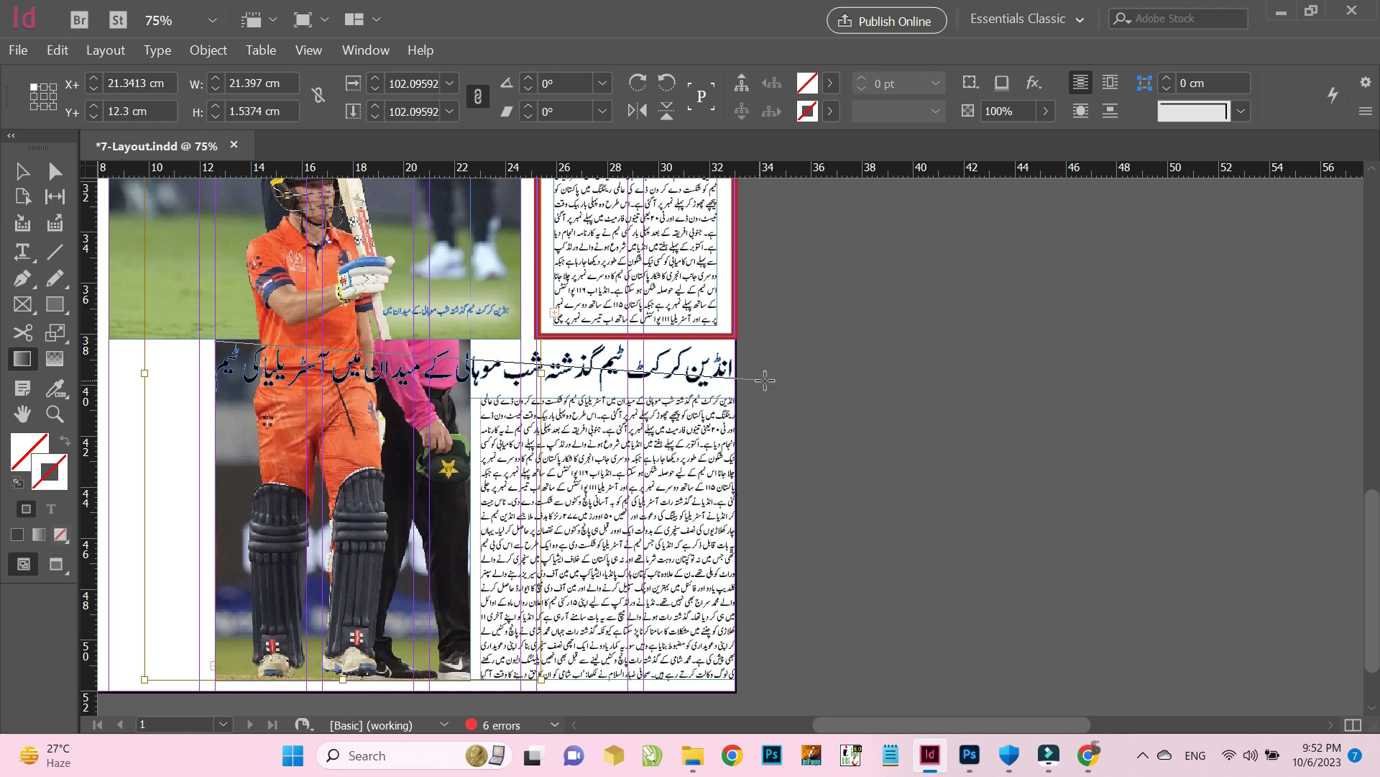
Draw a rectangle about 20.4 by 2.05 cm over the headline above the batsman photo and story
{"action": "left_click", "coordinate": [54, 308]}
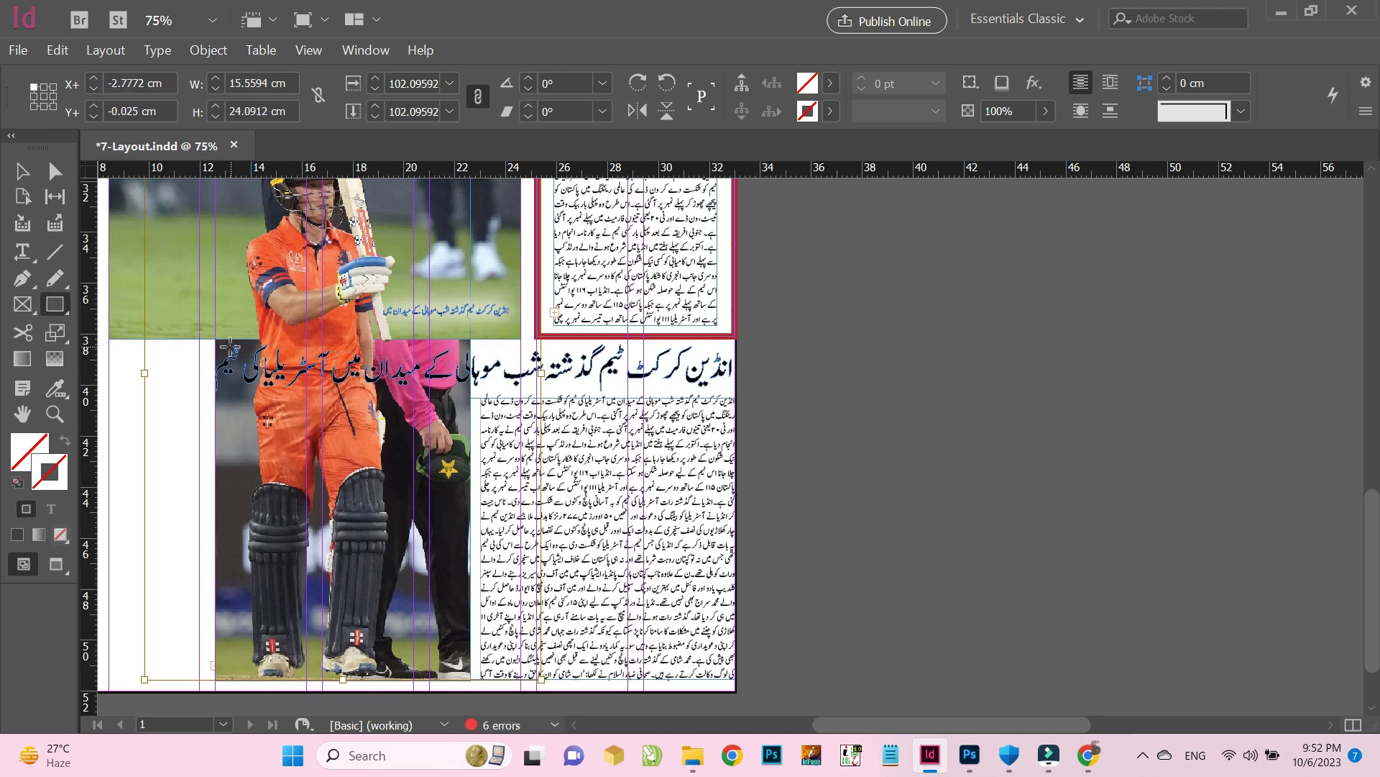
{"action": "left_click_drag", "start_coordinate": [200, 344], "coordinate": [739, 401]}
{"action": "key", "text": "v"}
Fill the rectangle over the headline with orange sampled from the batsman's kit
{"action": "double_click", "coordinate": [48, 471]}
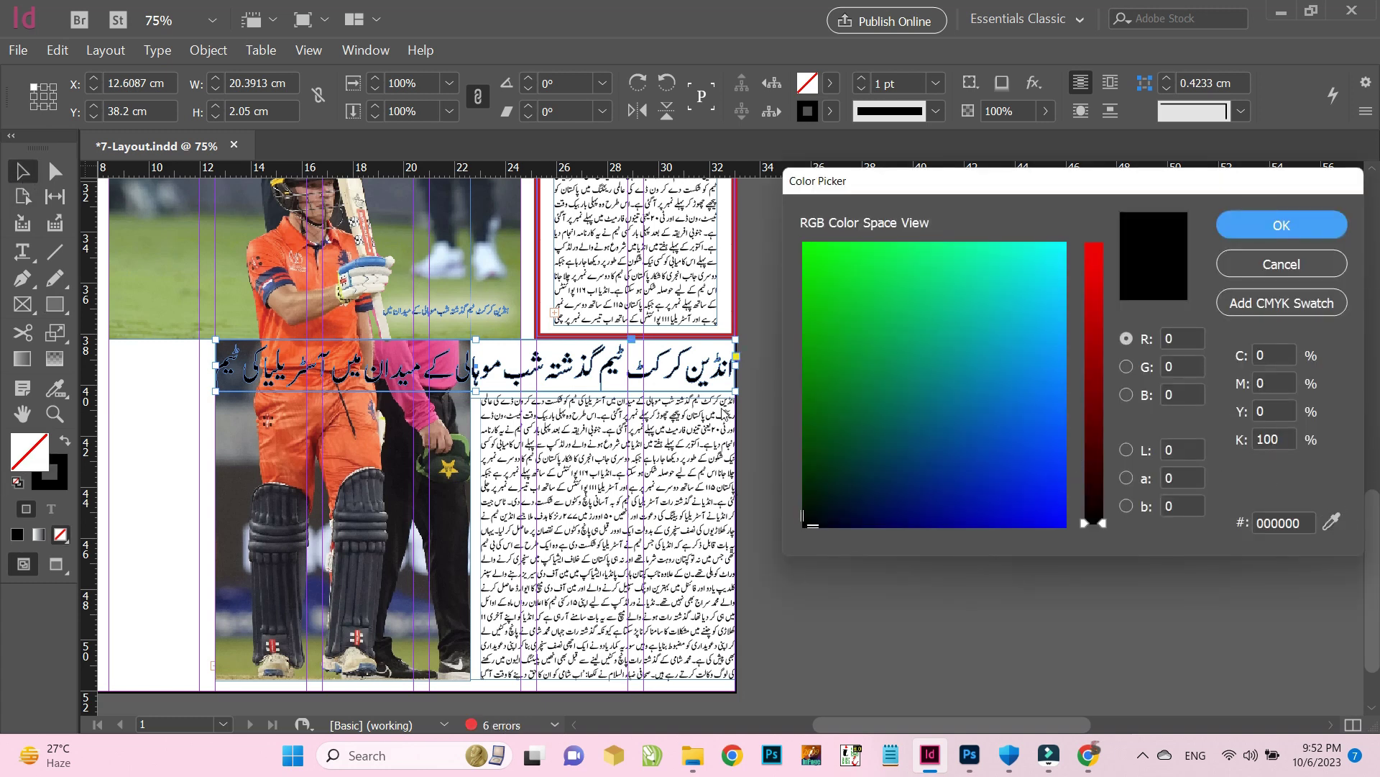
{"action": "left_click_drag", "start_coordinate": [1332, 522], "coordinate": [317, 395]}
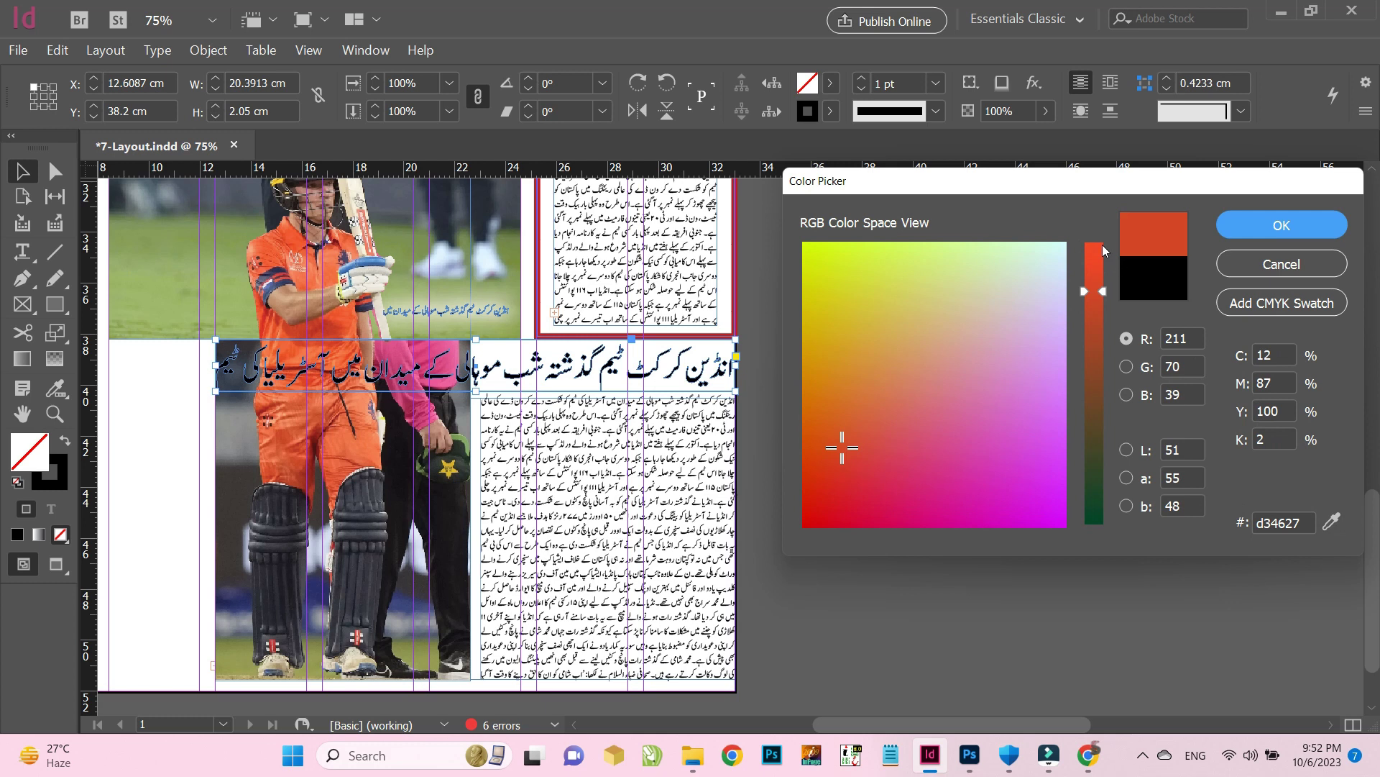
{"action": "left_click", "coordinate": [1281, 225]}
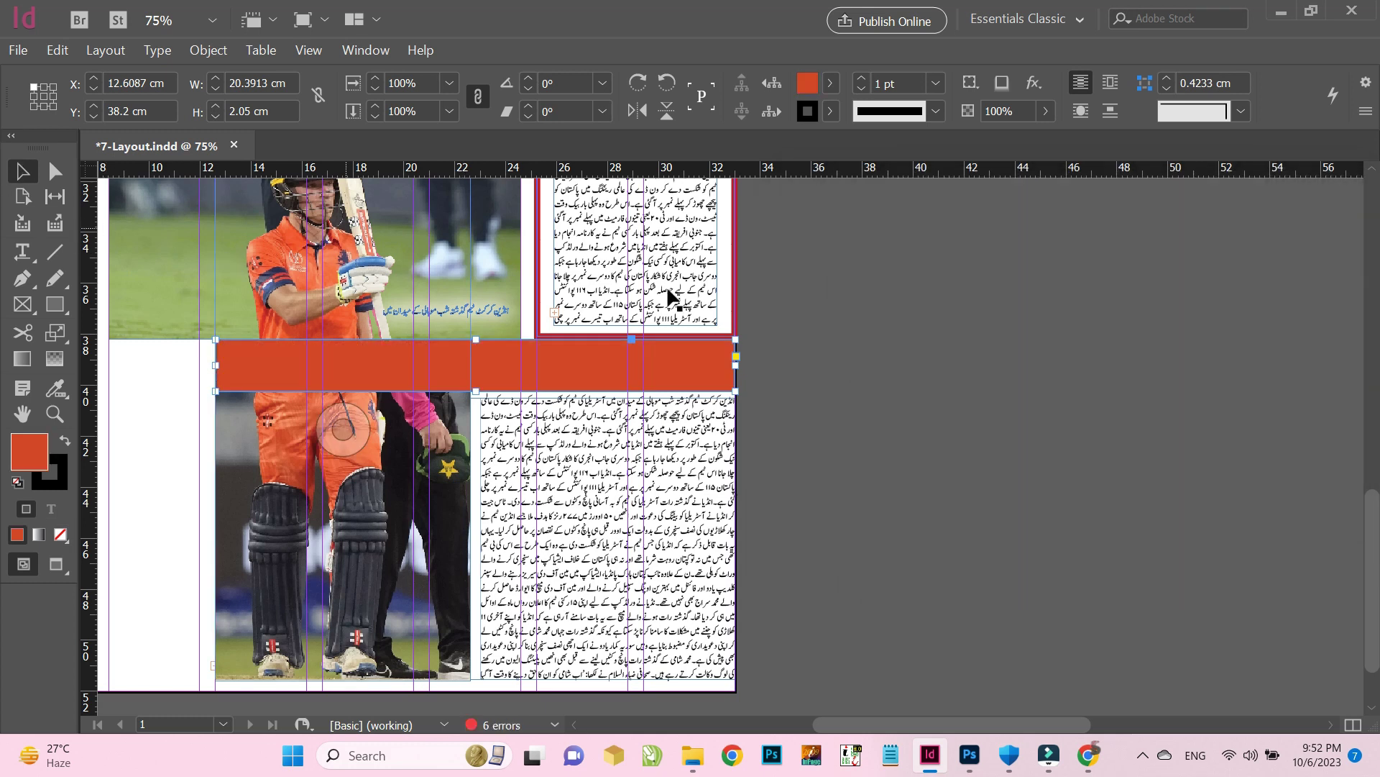
Reduce the headline rectangle's height to about 1.85 cm, nudge it up slightly and remove its stroke
{"action": "left_click_drag", "start_coordinate": [476, 340], "coordinate": [476, 345]}
{"action": "key", "text": "Up"}
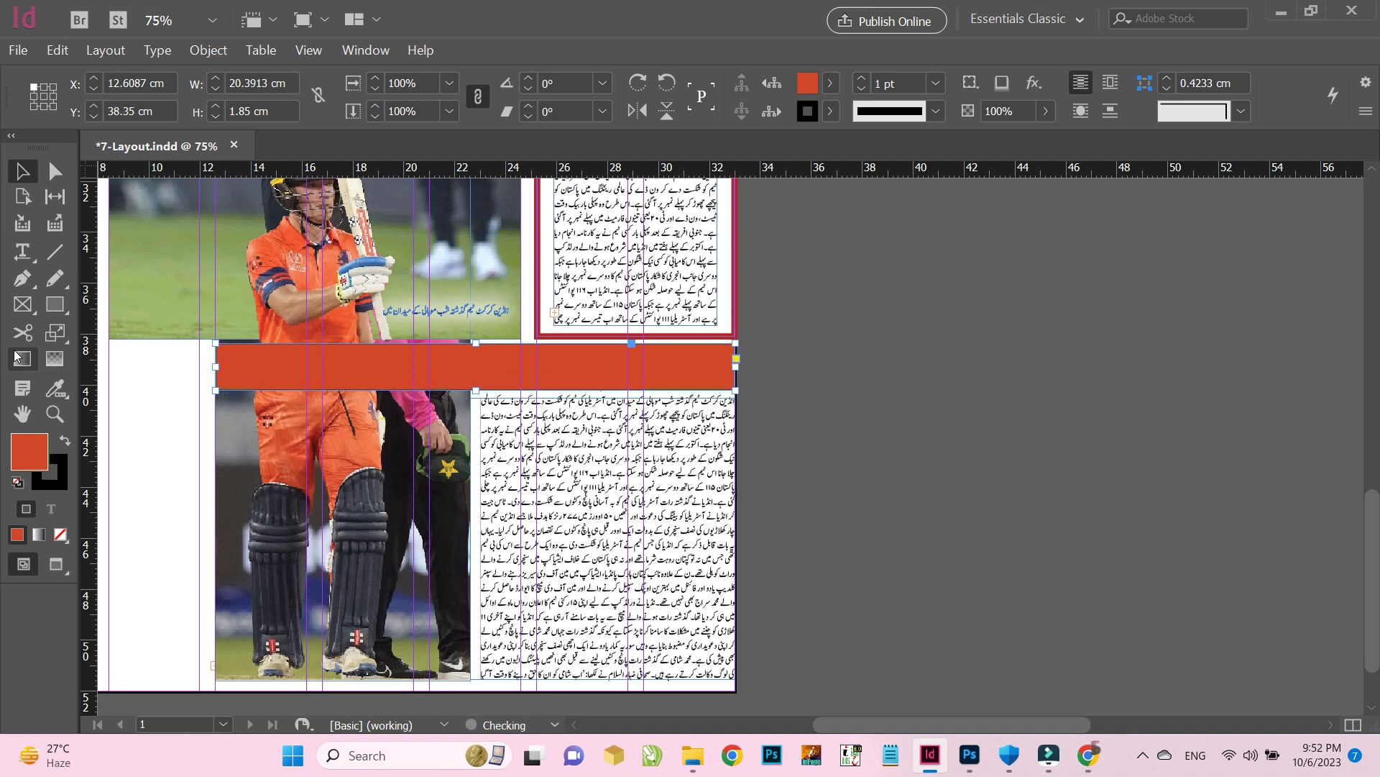
{"action": "left_click", "coordinate": [793, 463]}
{"action": "left_click", "coordinate": [718, 370]}
{"action": "left_click", "coordinate": [831, 110]}
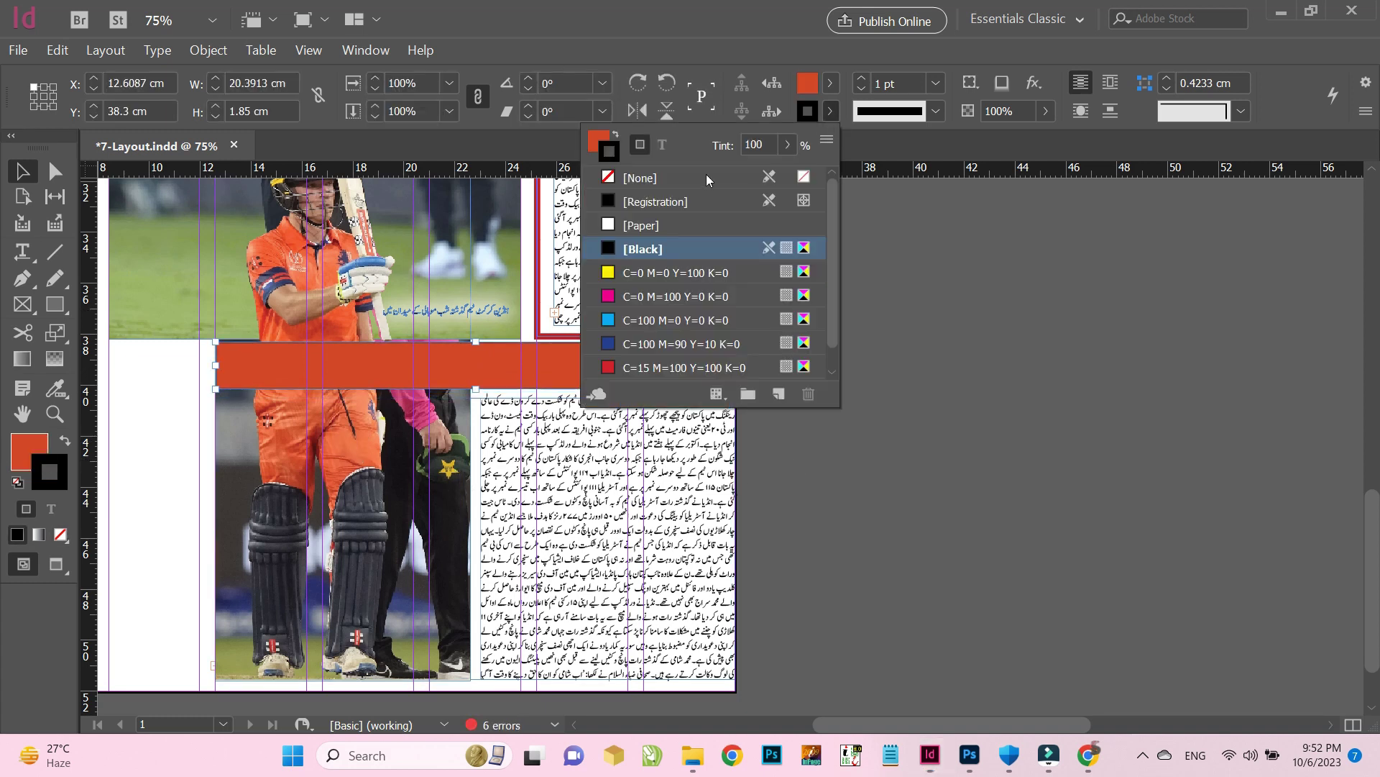
{"action": "left_click", "coordinate": [701, 180]}
{"action": "left_click", "coordinate": [668, 6]}
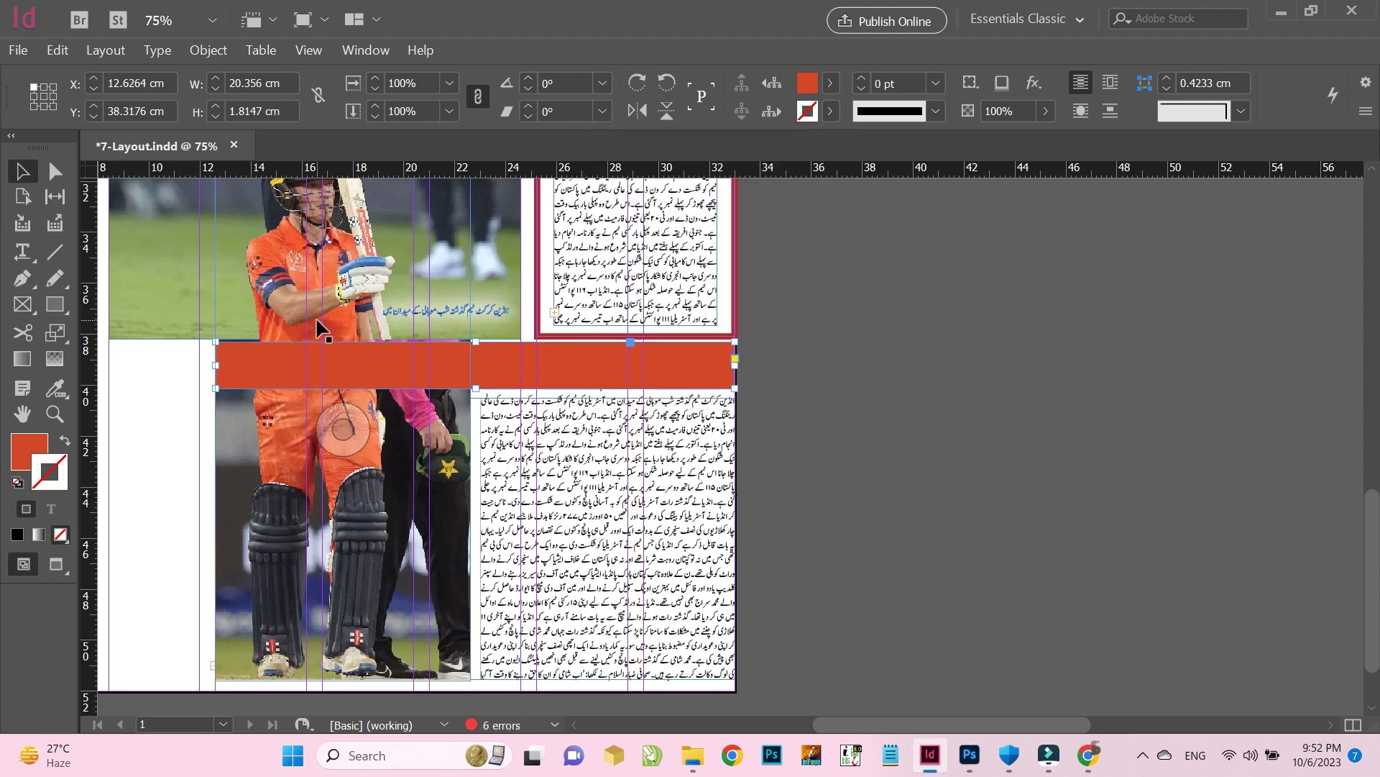
Change the headline rectangle's fill to a muted green sampled from the photo
{"action": "double_click", "coordinate": [29, 451]}
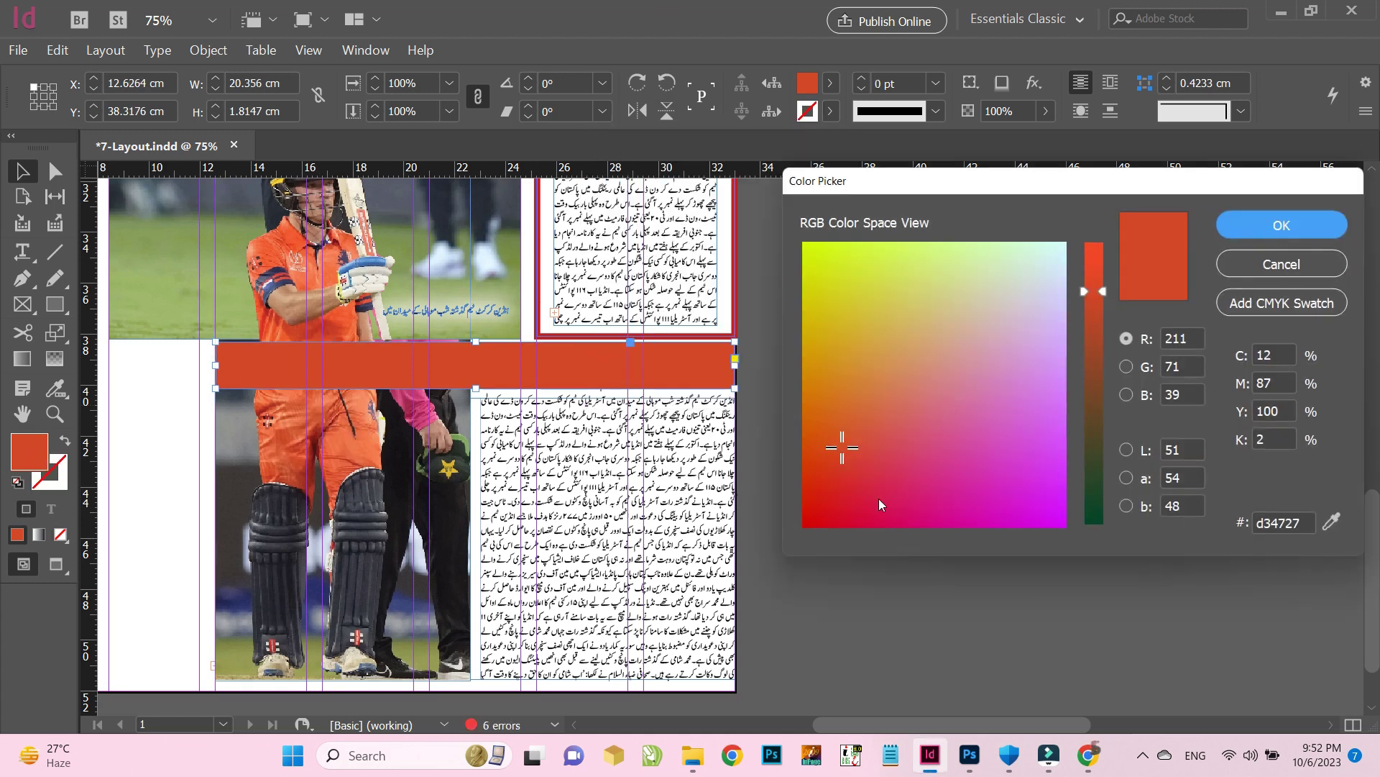
{"action": "left_click", "coordinate": [1332, 521]}
{"action": "left_click", "coordinate": [426, 458]}
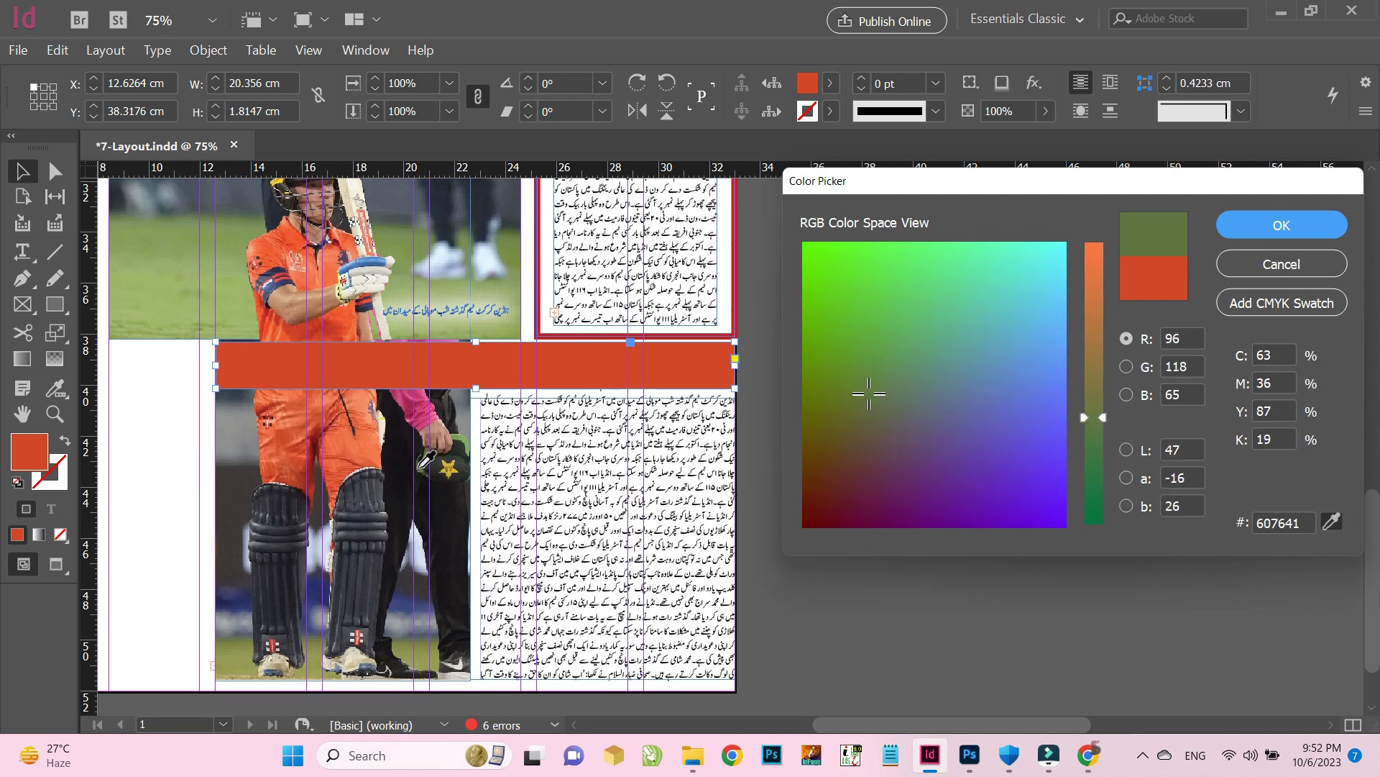
{"action": "left_click", "coordinate": [1278, 228]}
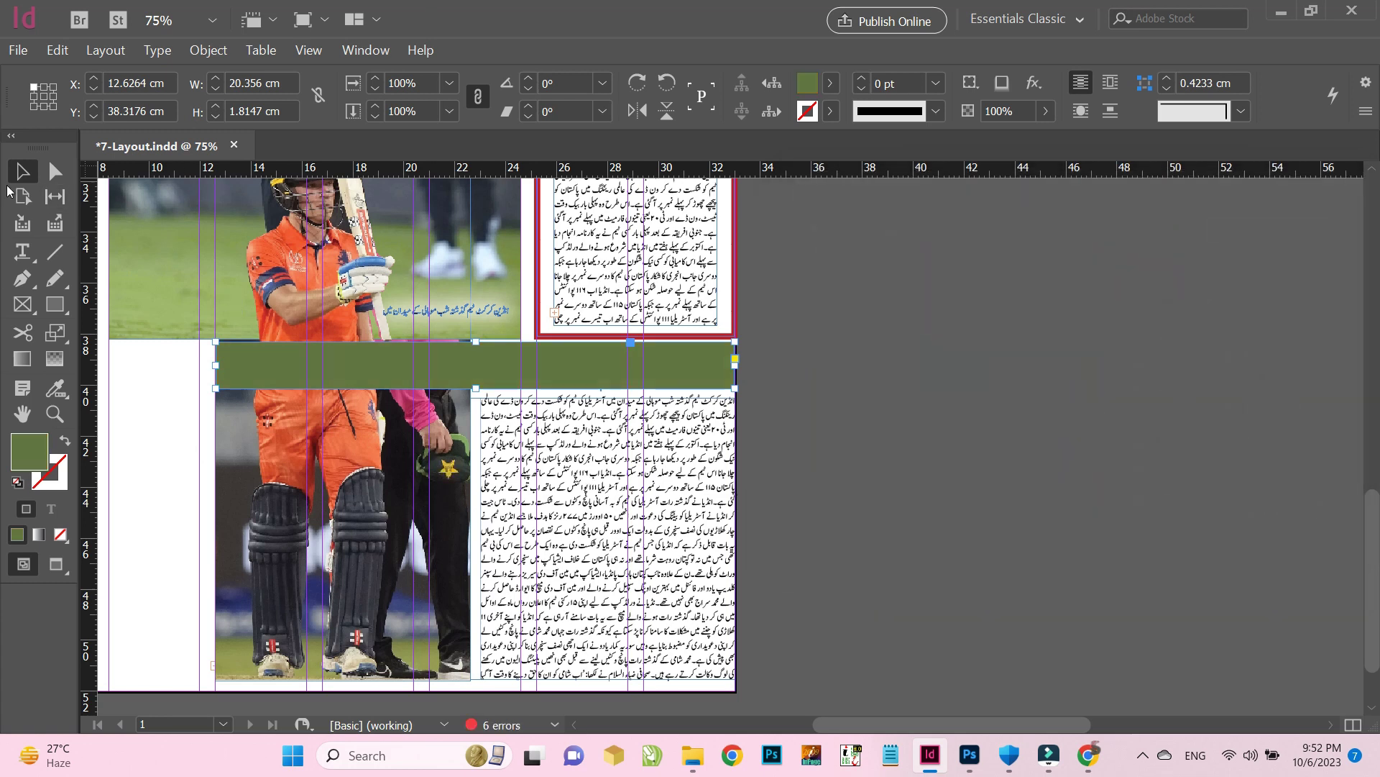
{"action": "left_click", "coordinate": [897, 417]}
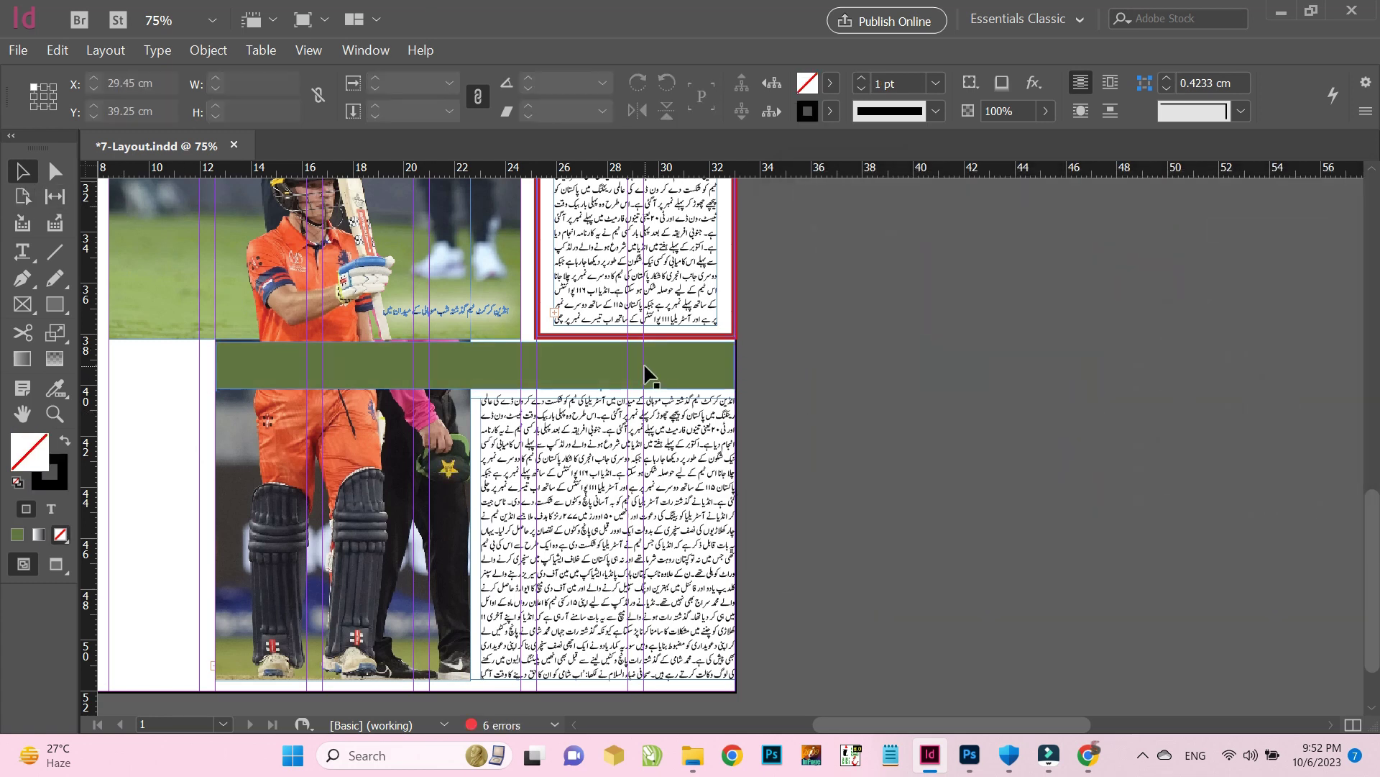
Bring the headline in front of the green rectangle and fill it with the Paper swatch
{"action": "left_click", "coordinate": [645, 373]}
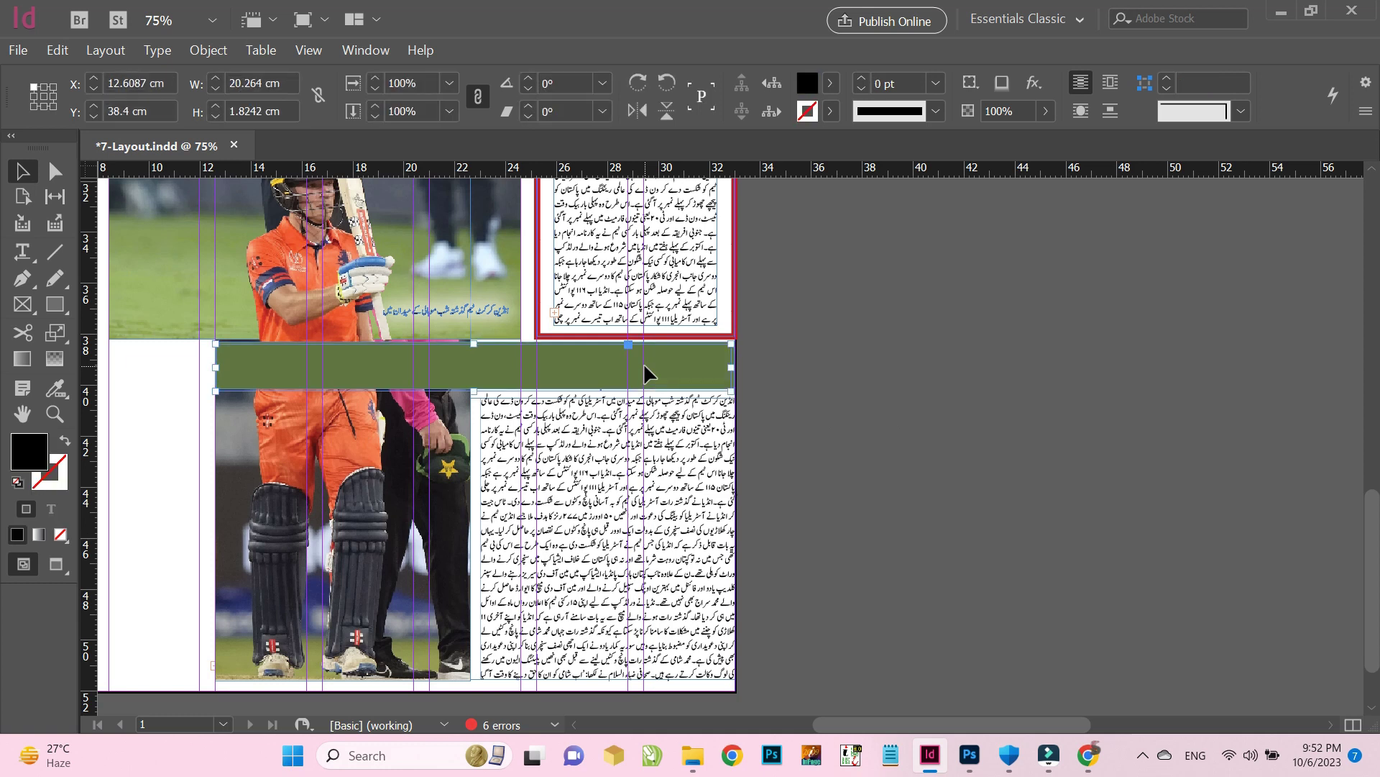
{"action": "key", "text": "ctrl+shift+]"}
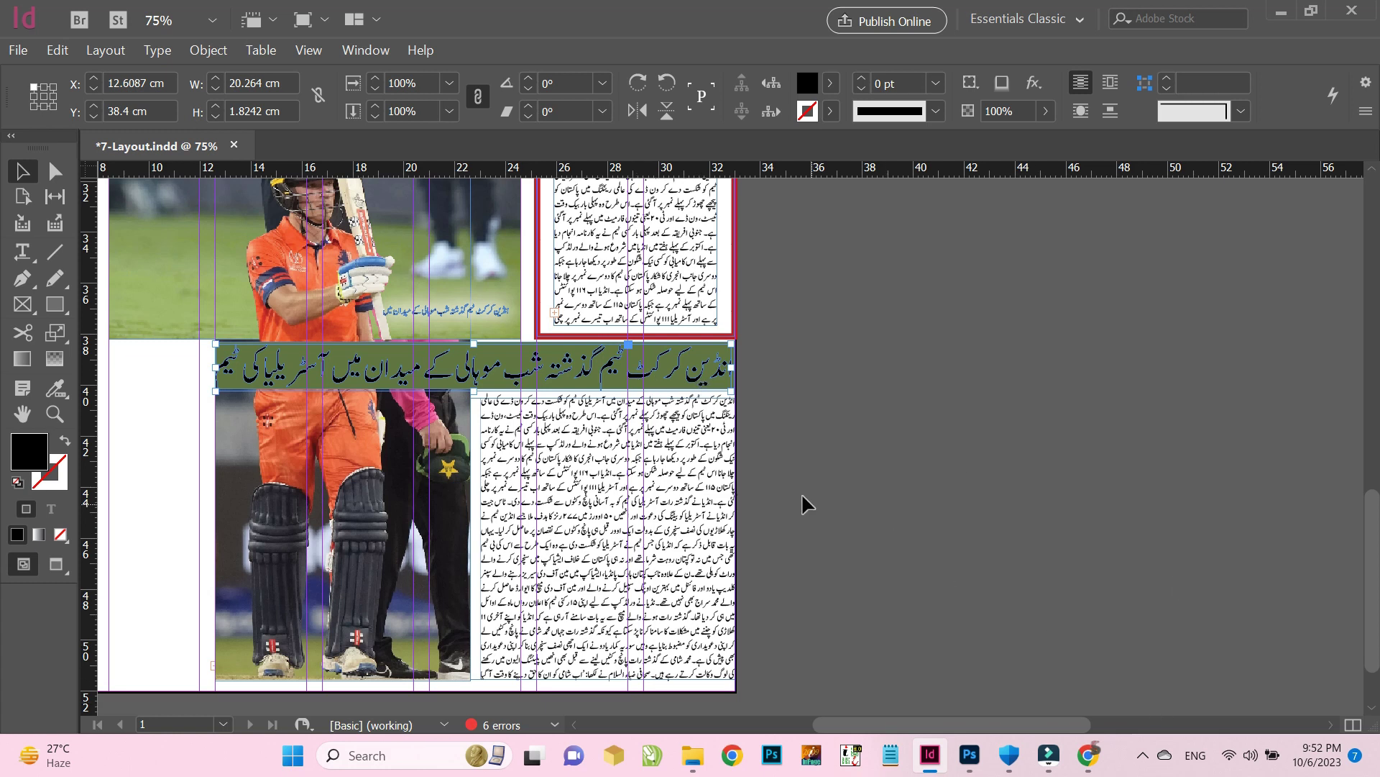
{"action": "left_click", "coordinate": [830, 83]}
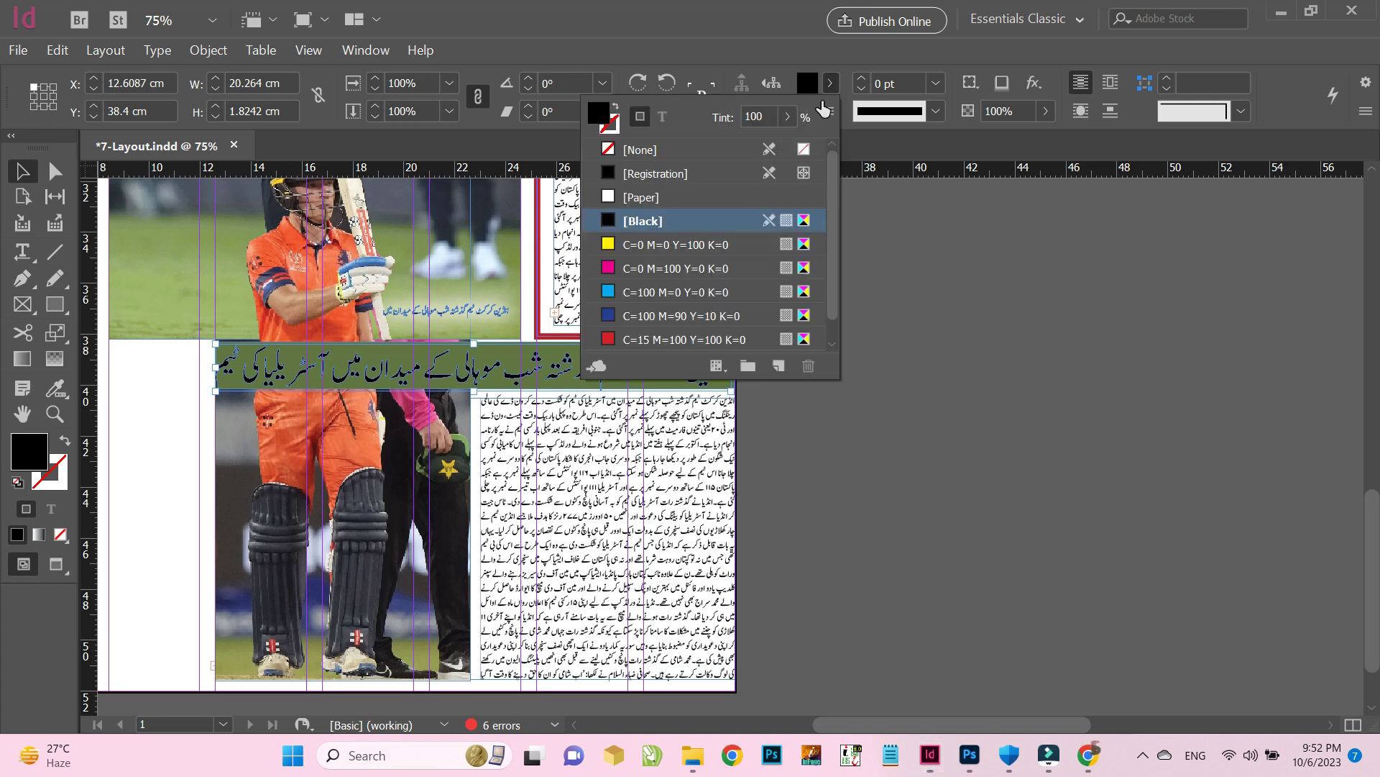
{"action": "left_click", "coordinate": [645, 199]}
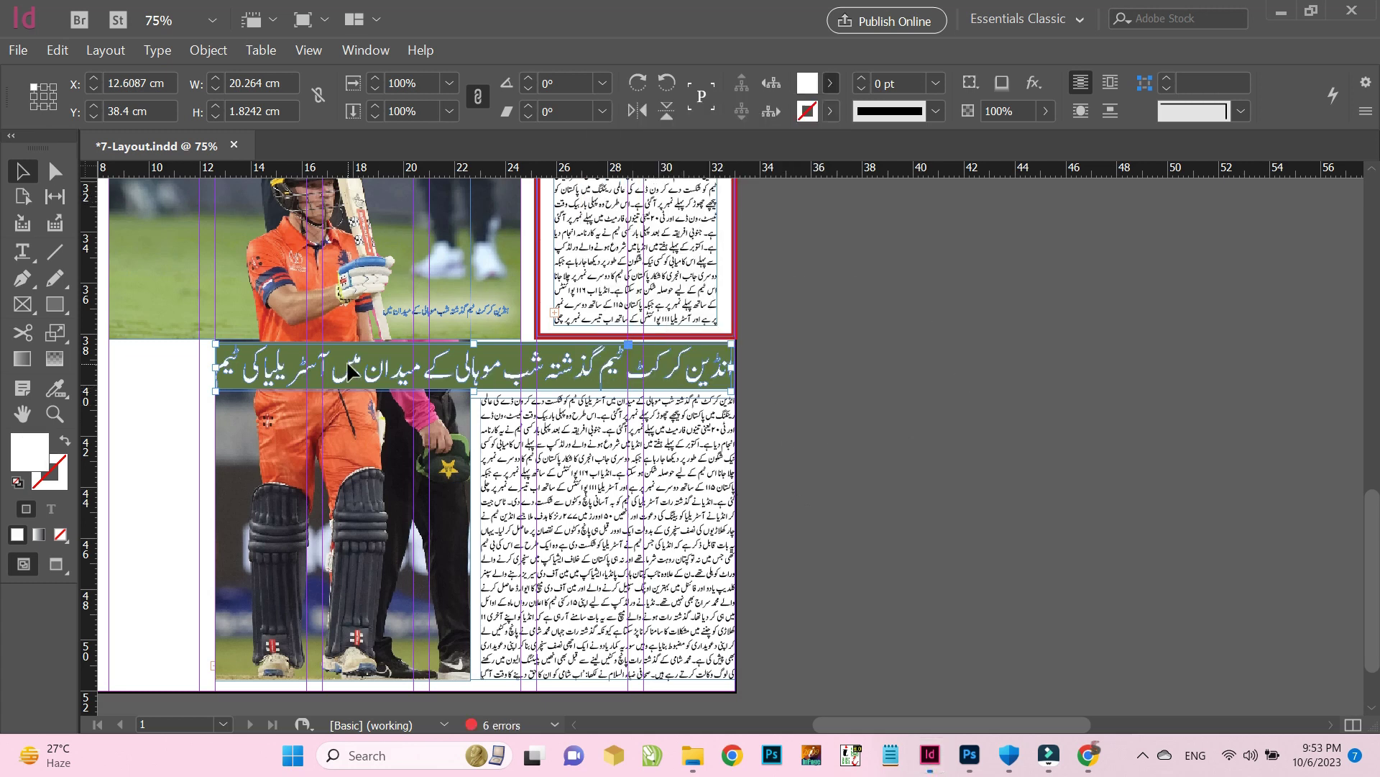
Scale the headline down to about 17.8 by 1.6 cm within the green bar and save the document
{"action": "left_click_drag", "start_coordinate": [473, 390], "coordinate": [472, 387]}
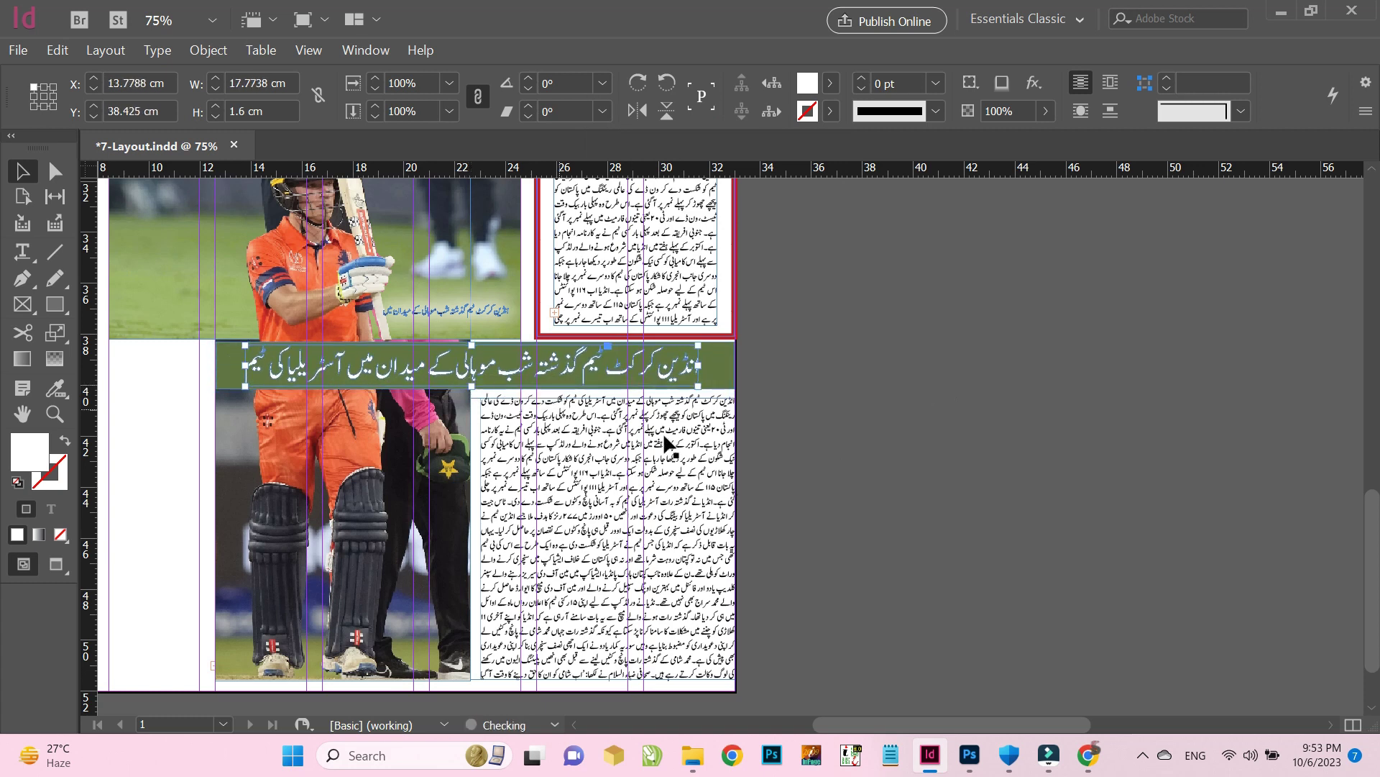
{"action": "left_click", "coordinate": [946, 410]}
{"action": "left_click_drag", "start_coordinate": [415, 475], "coordinate": [858, 471]}
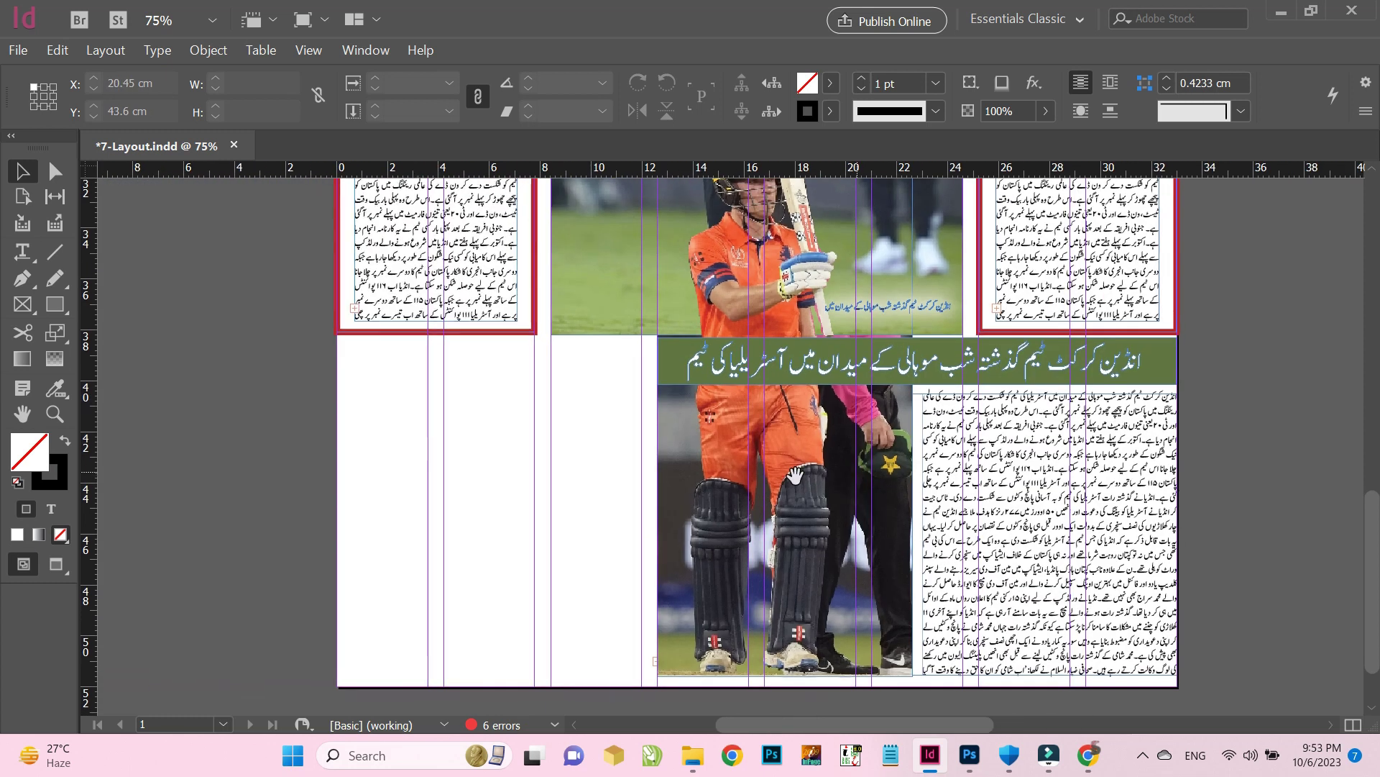
{"action": "key", "text": "ctrl+s"}
Draw a rectangle about 12 by 12.8 cm in the empty page area beside the batsman photo
{"action": "key", "text": "m"}
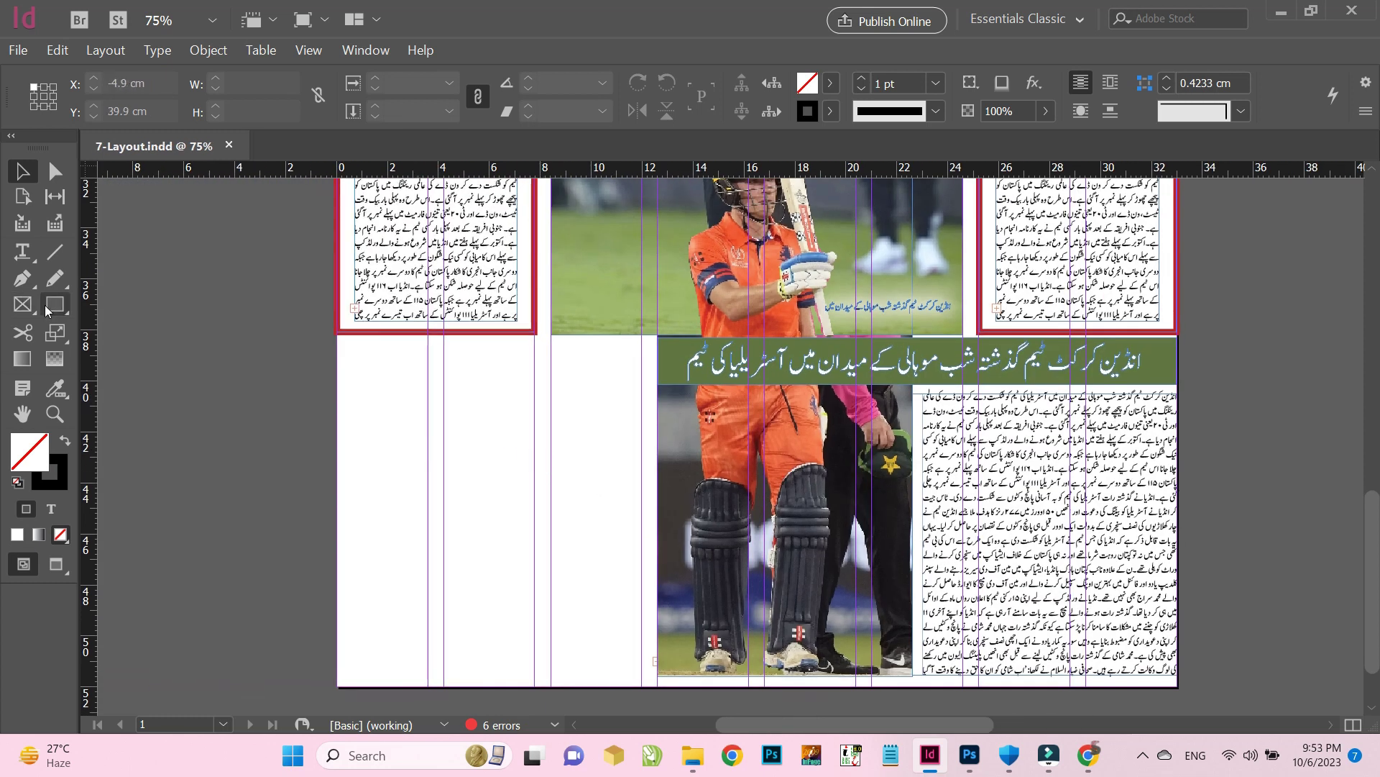
{"action": "left_click_drag", "start_coordinate": [335, 350], "coordinate": [647, 676]}
{"action": "left_click", "coordinate": [13, 179]}
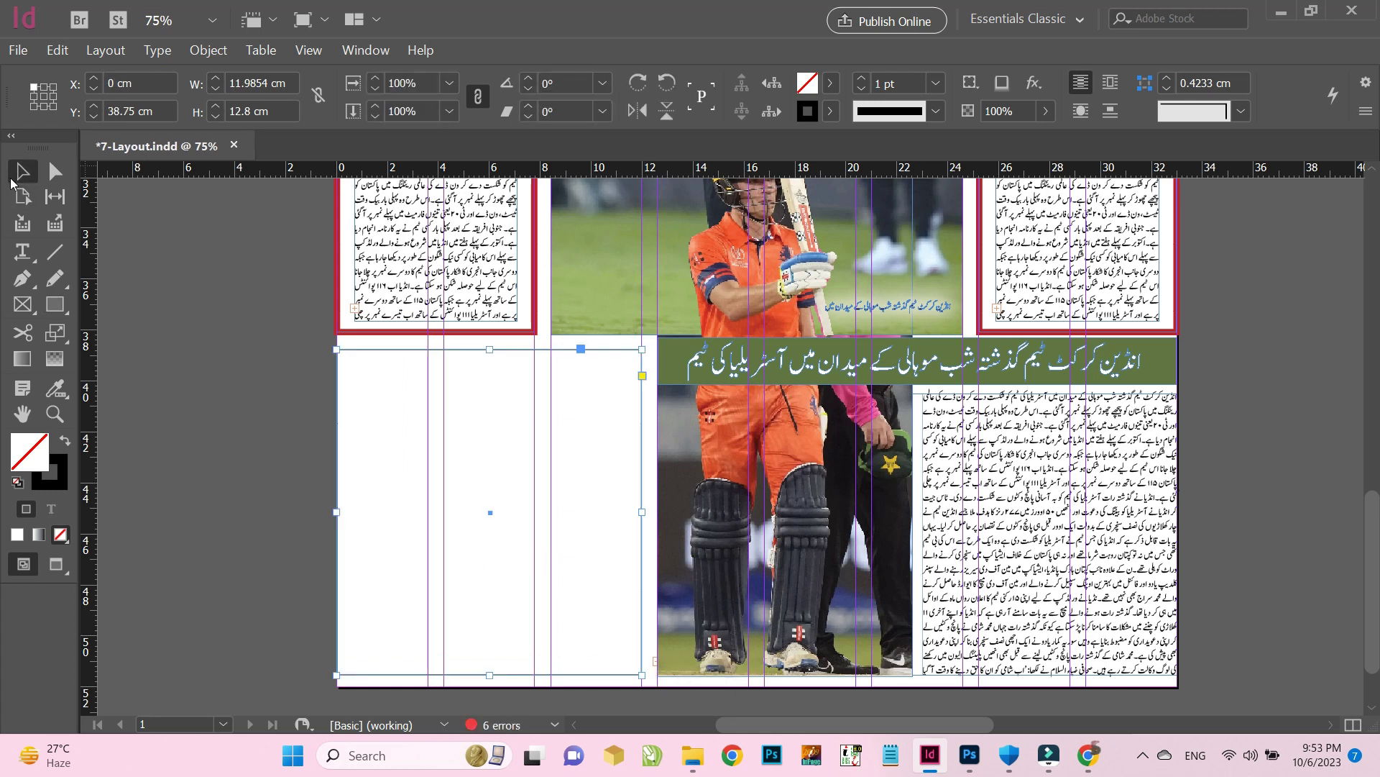
Fill the new rectangle with light blue, C 18, M 0, Y 0, K 0
{"action": "double_click", "coordinate": [35, 463]}
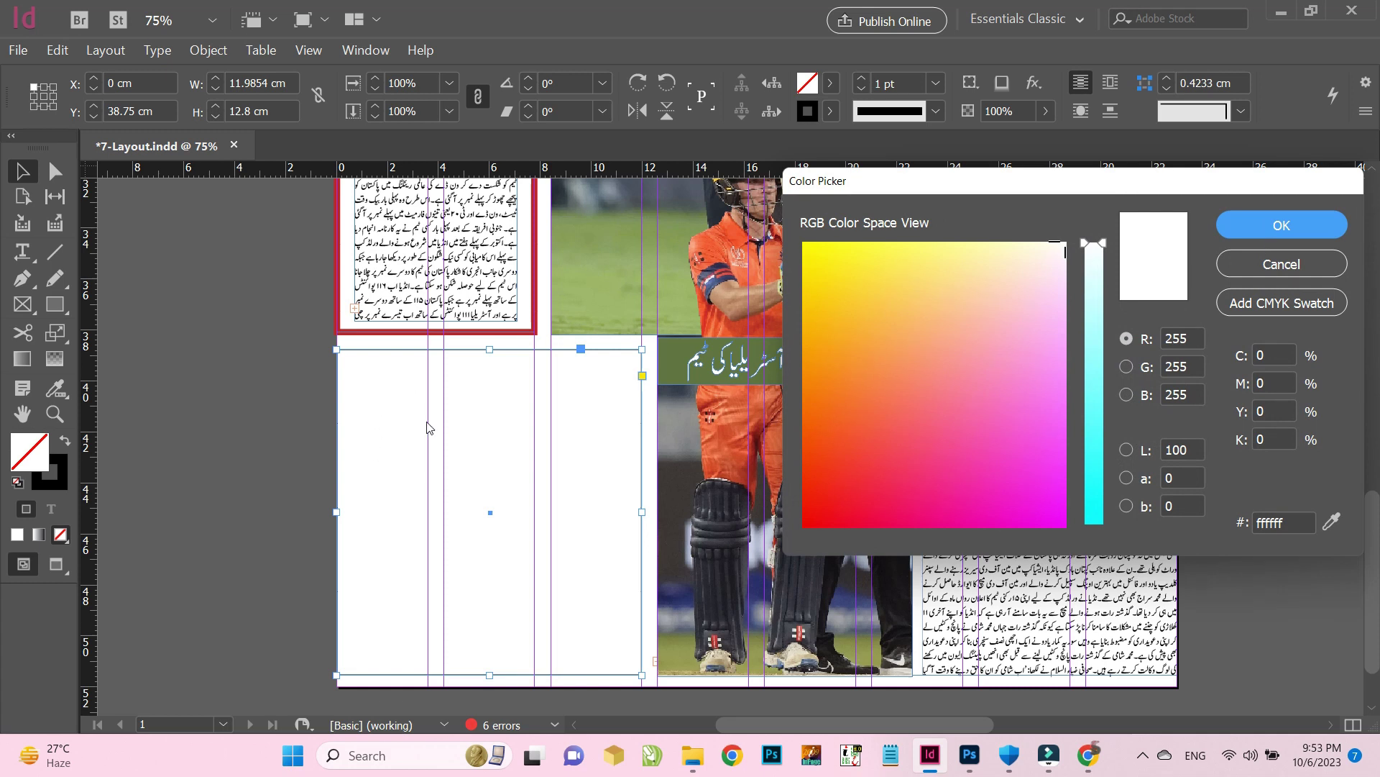
{"action": "left_click", "coordinate": [1337, 523]}
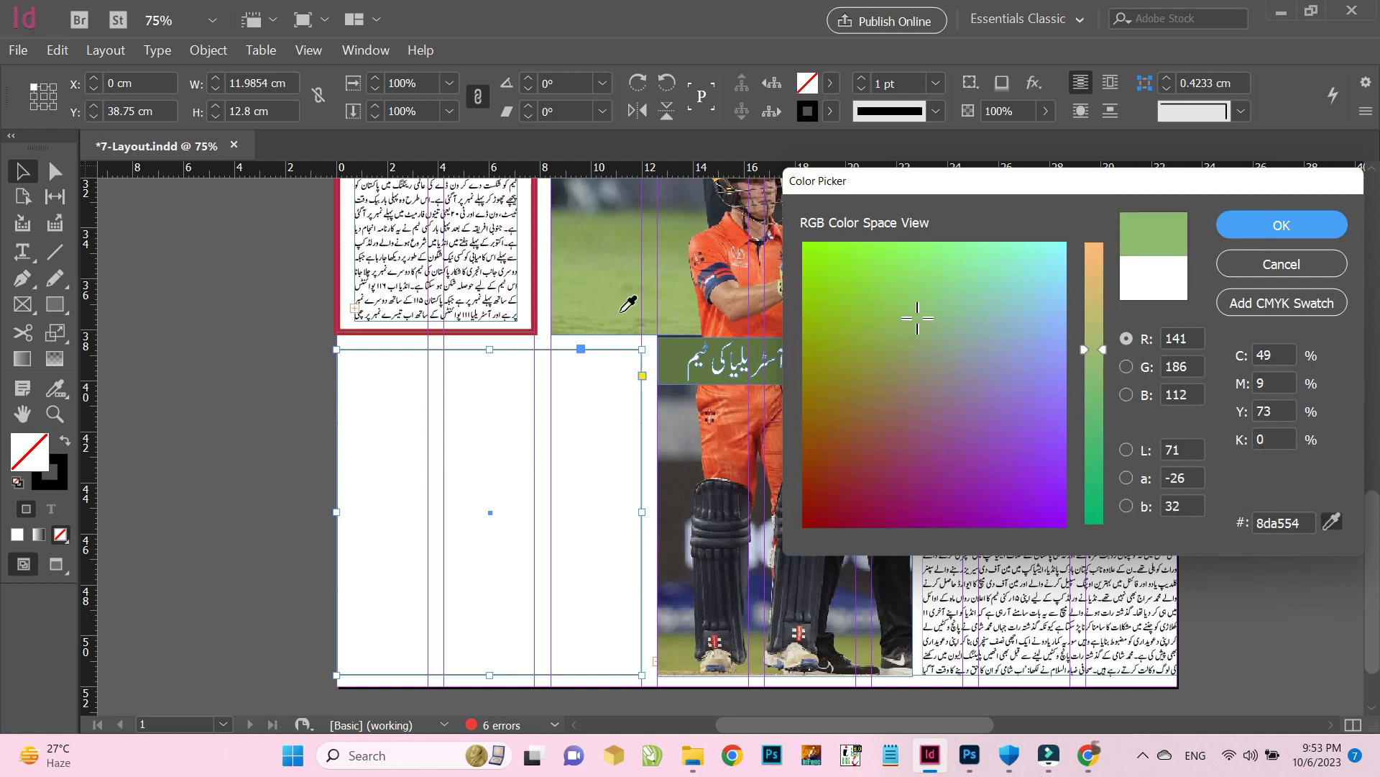
{"action": "left_click", "coordinate": [610, 314]}
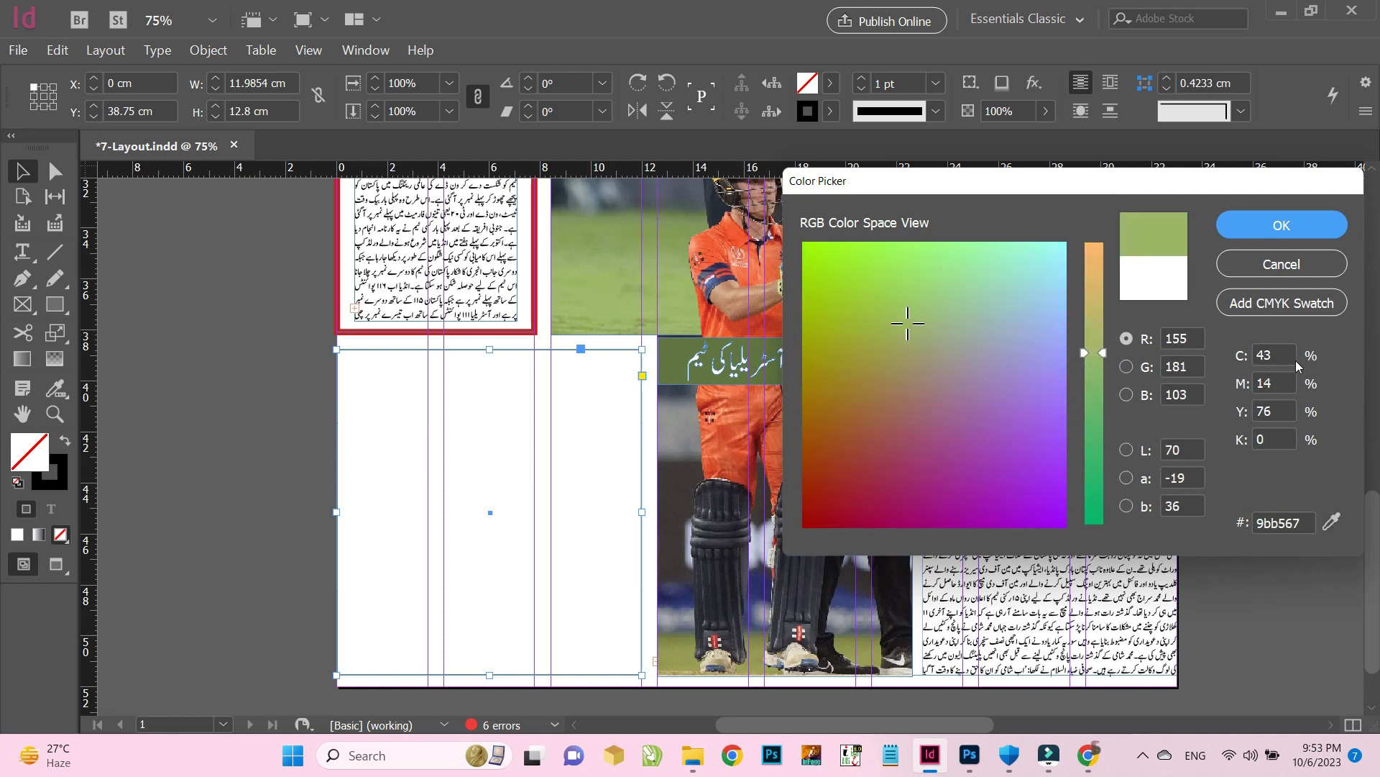
{"action": "left_click", "coordinate": [1276, 356]}
{"action": "type", "text": "1"}
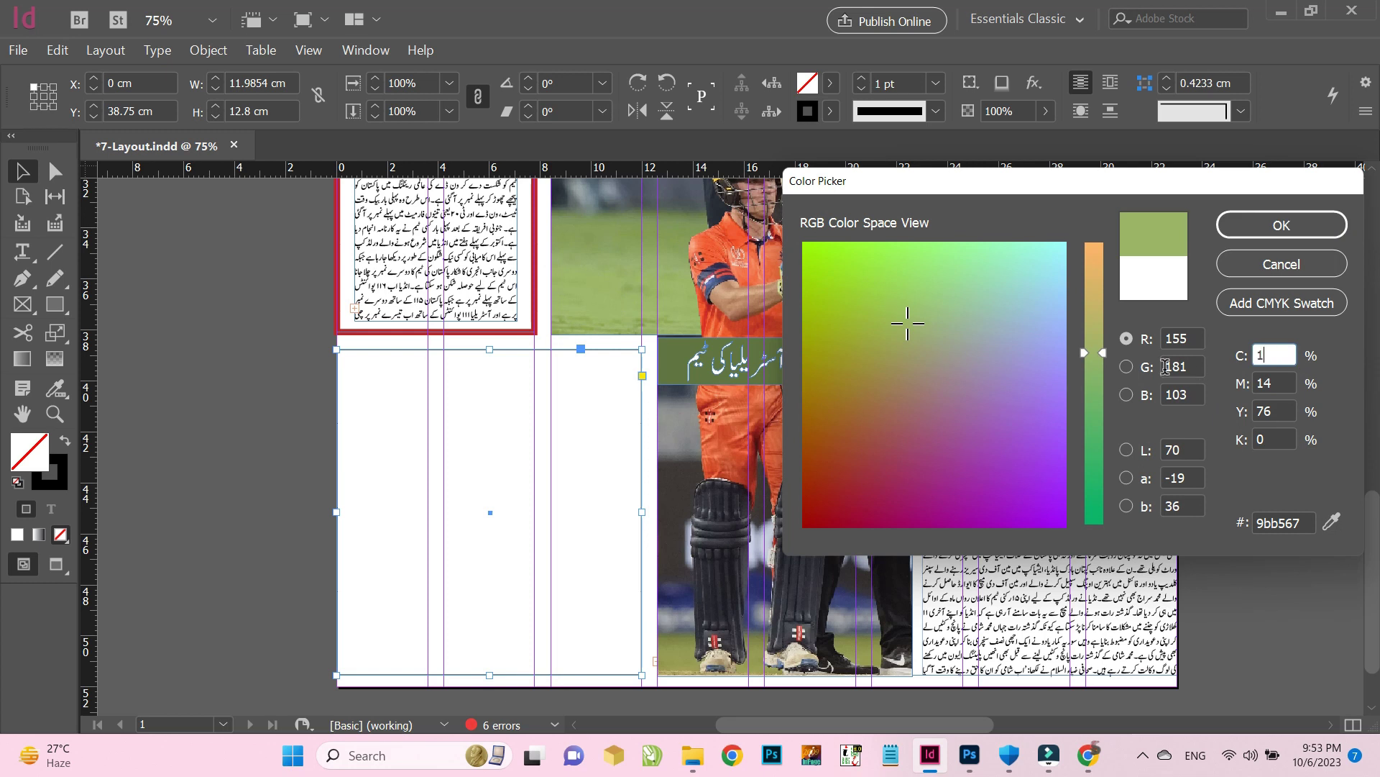
{"action": "type", "text": "8"}
{"action": "key", "text": "Tab"}
{"action": "type", "text": "0"}
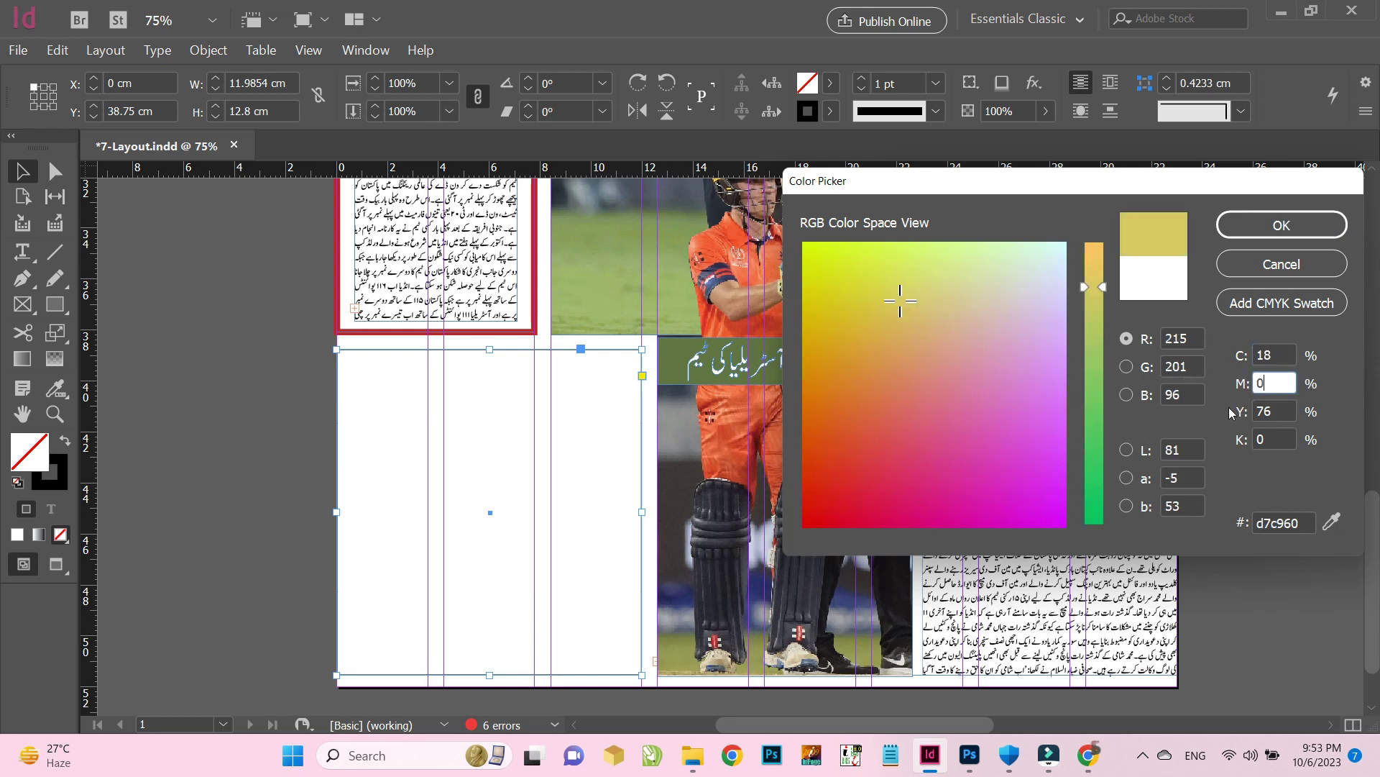
{"action": "key", "text": "Tab"}
{"action": "type", "text": "0"}
{"action": "left_click", "coordinate": [1282, 224]}
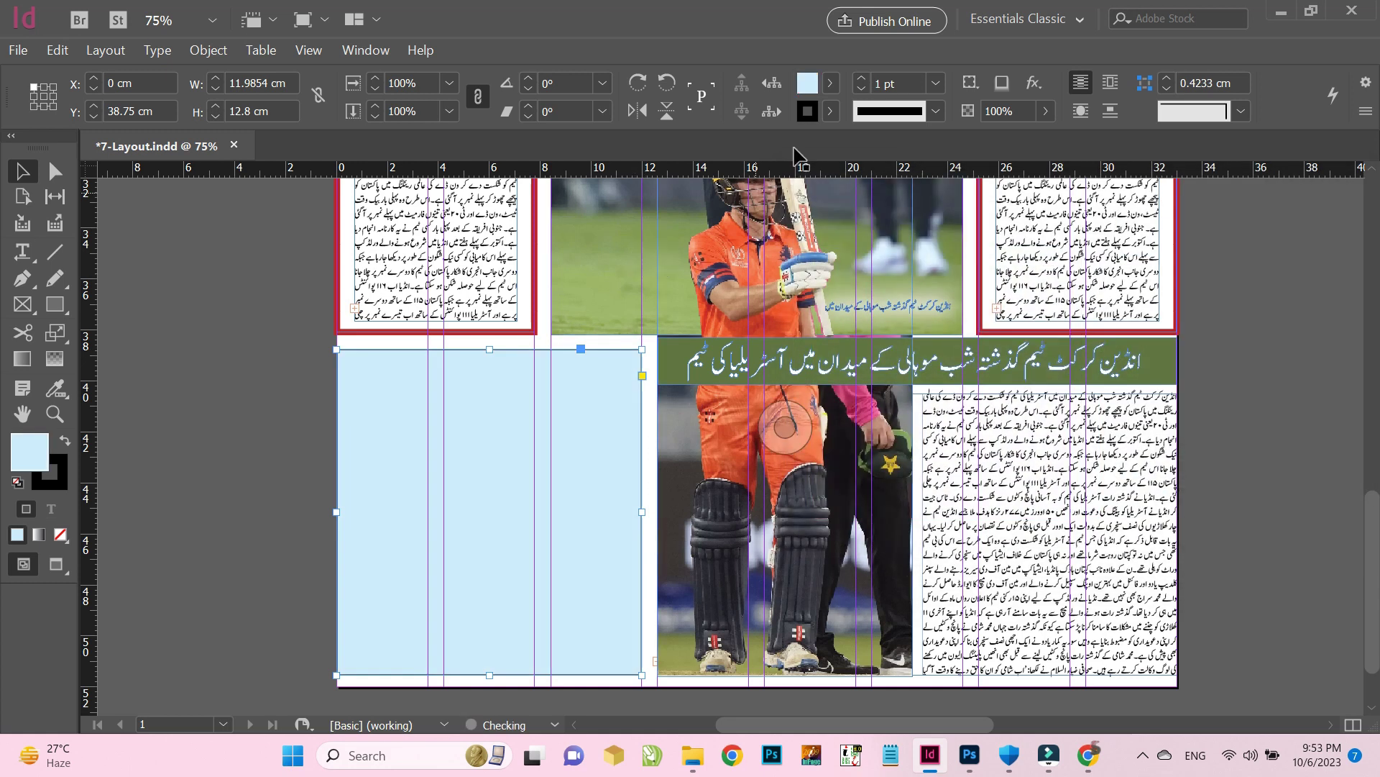
Remove the stroke from the light blue rectangle
{"action": "left_click", "coordinate": [830, 111]}
{"action": "left_click", "coordinate": [640, 177]}
{"action": "left_click", "coordinate": [416, 403]}
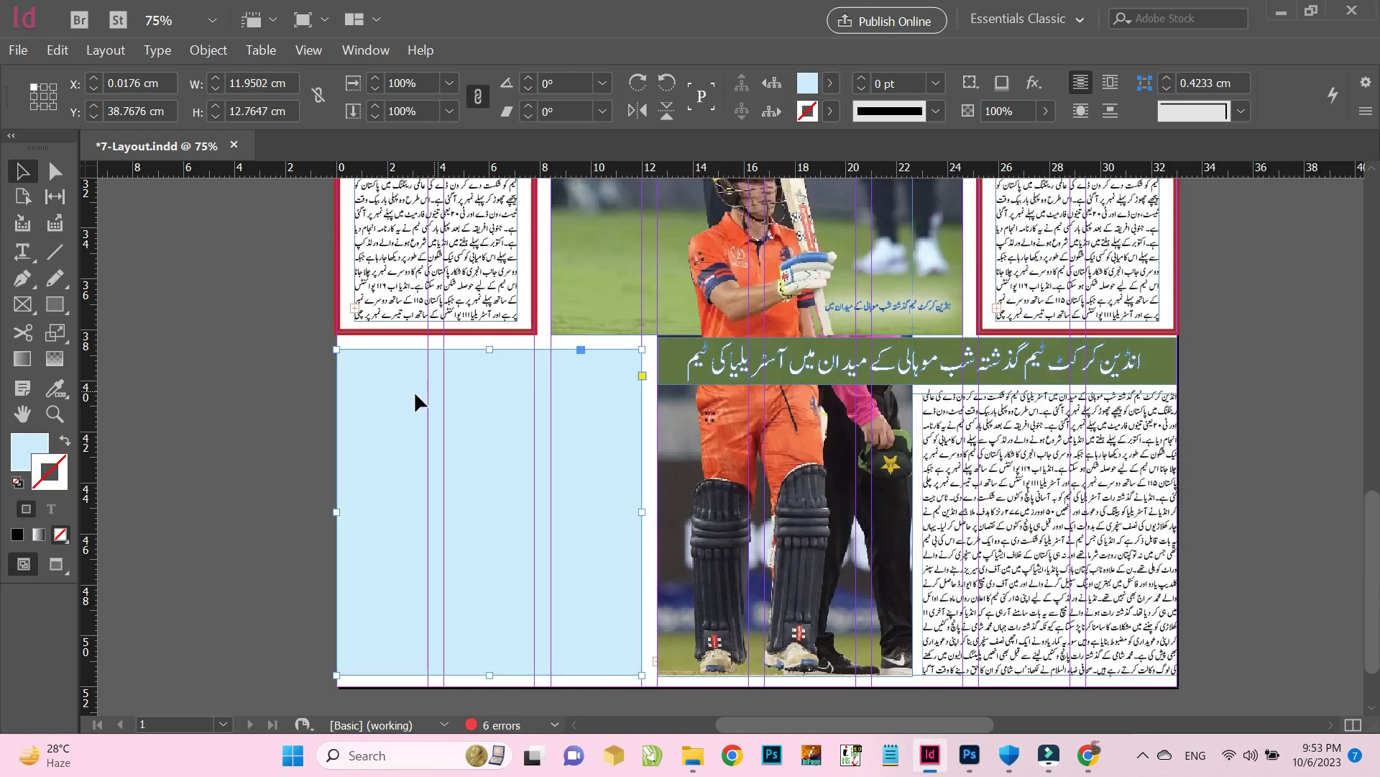
Draw a horizontal line about 12 cm long across the light blue rectangle at its top edge
{"action": "left_click", "coordinate": [51, 266]}
{"action": "left_click_drag", "start_coordinate": [340, 372], "coordinate": [642, 372]}
{"action": "key", "text": "v"}
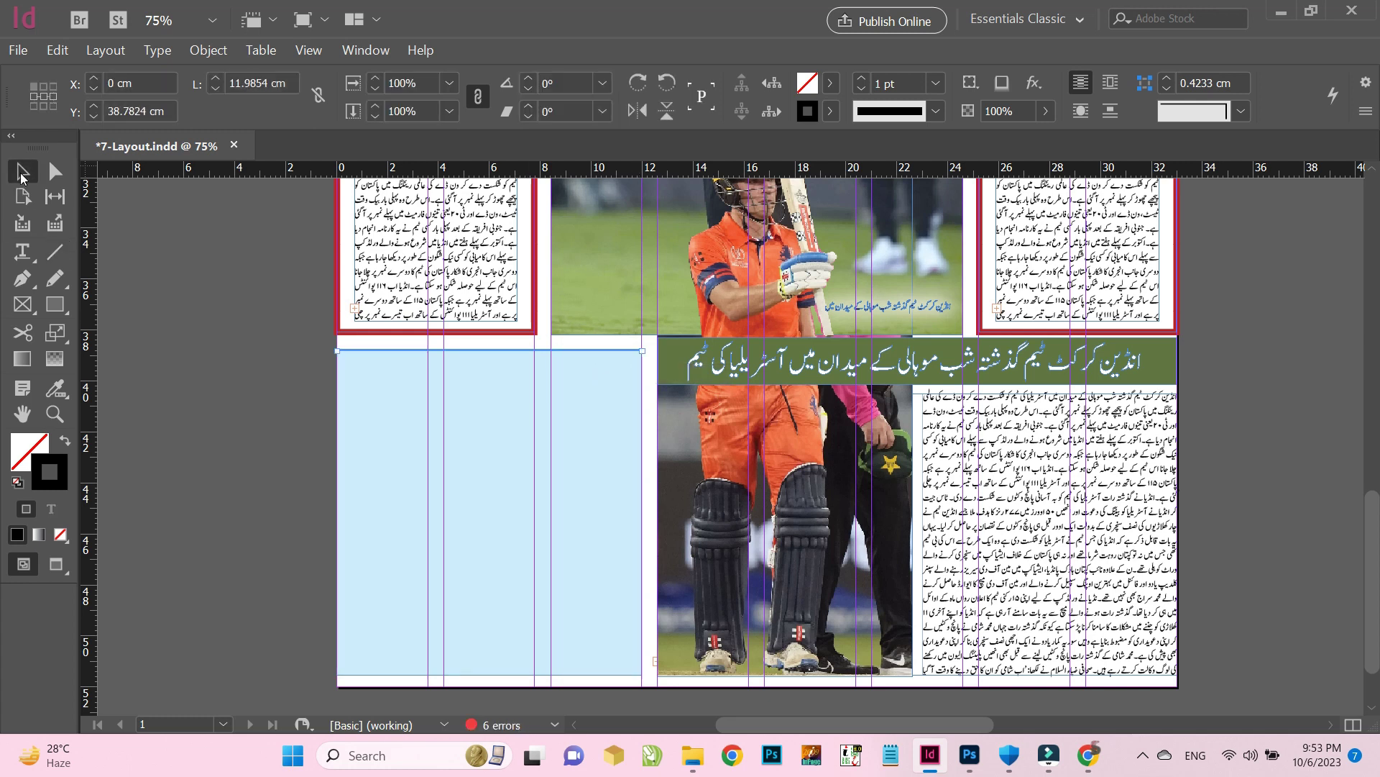
Set the line's weight to 7 pt and its fill to C=100 M=90 Y=10 K=0
{"action": "left_click", "coordinate": [935, 84]}
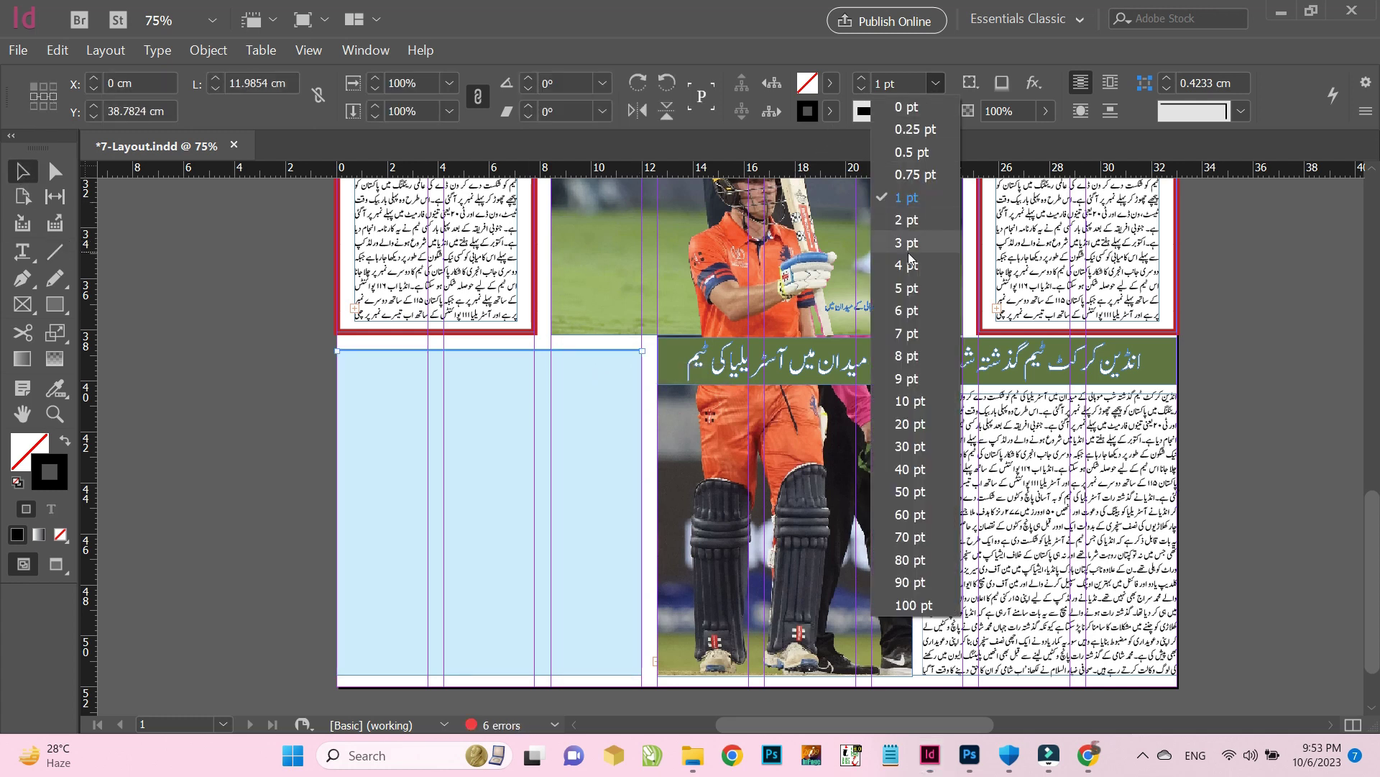
{"action": "left_click", "coordinate": [901, 220]}
{"action": "left_click", "coordinate": [831, 82]}
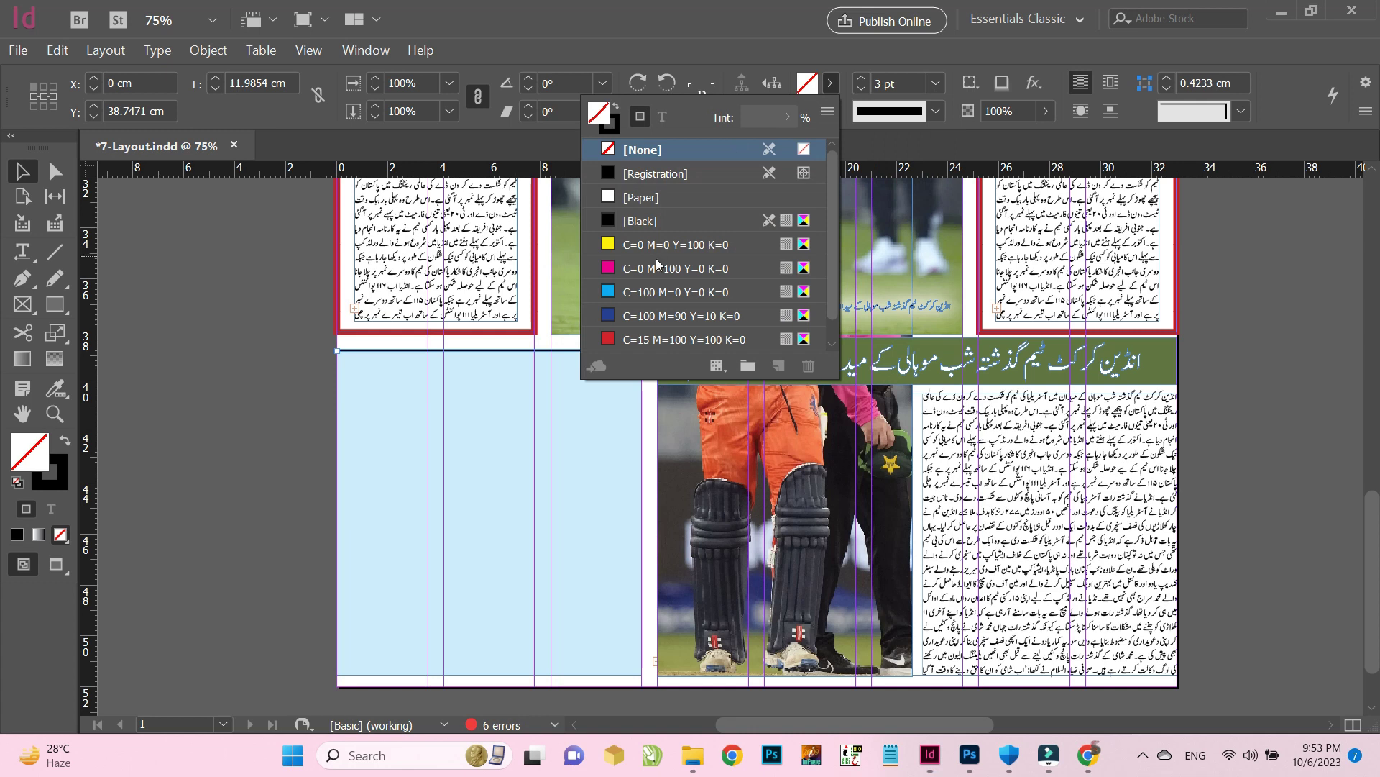
{"action": "left_click", "coordinate": [647, 318]}
{"action": "left_click", "coordinate": [936, 83]}
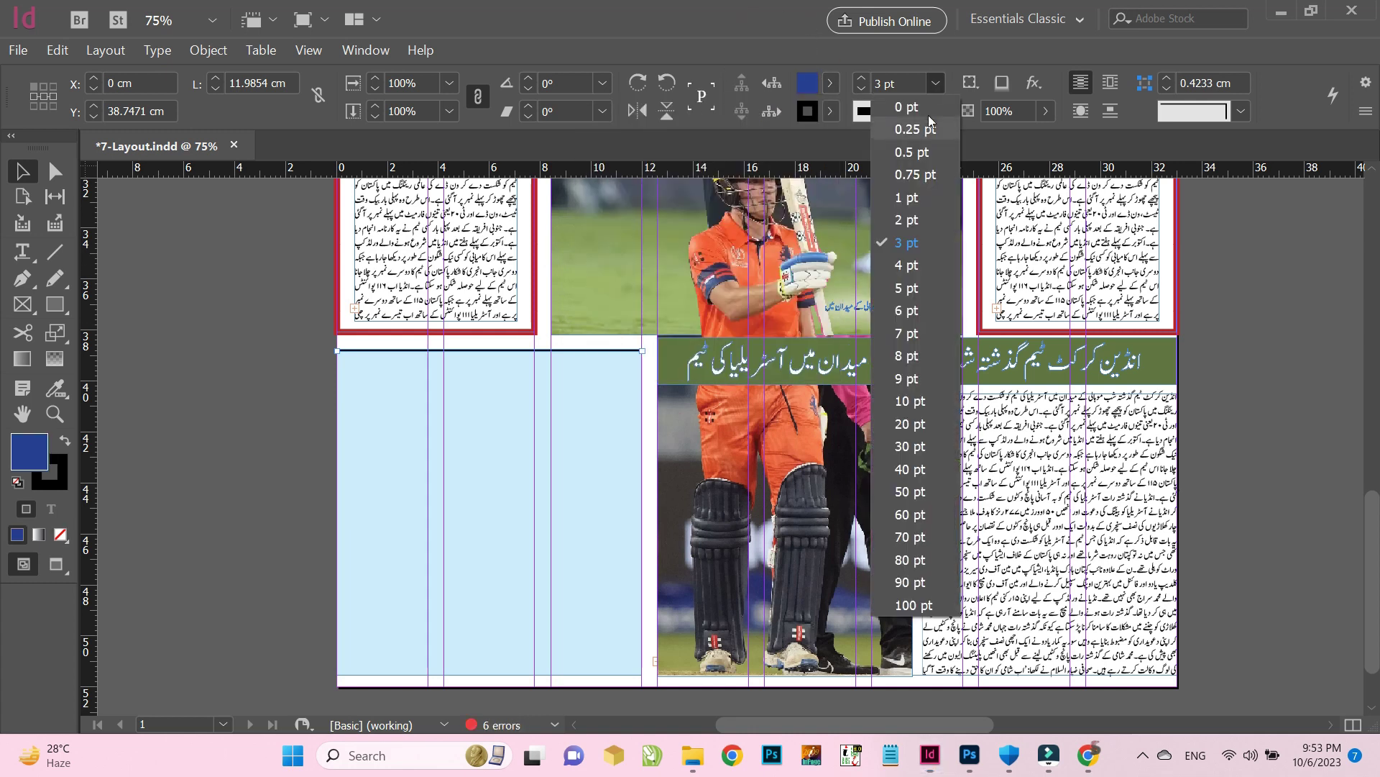
{"action": "left_click", "coordinate": [907, 333]}
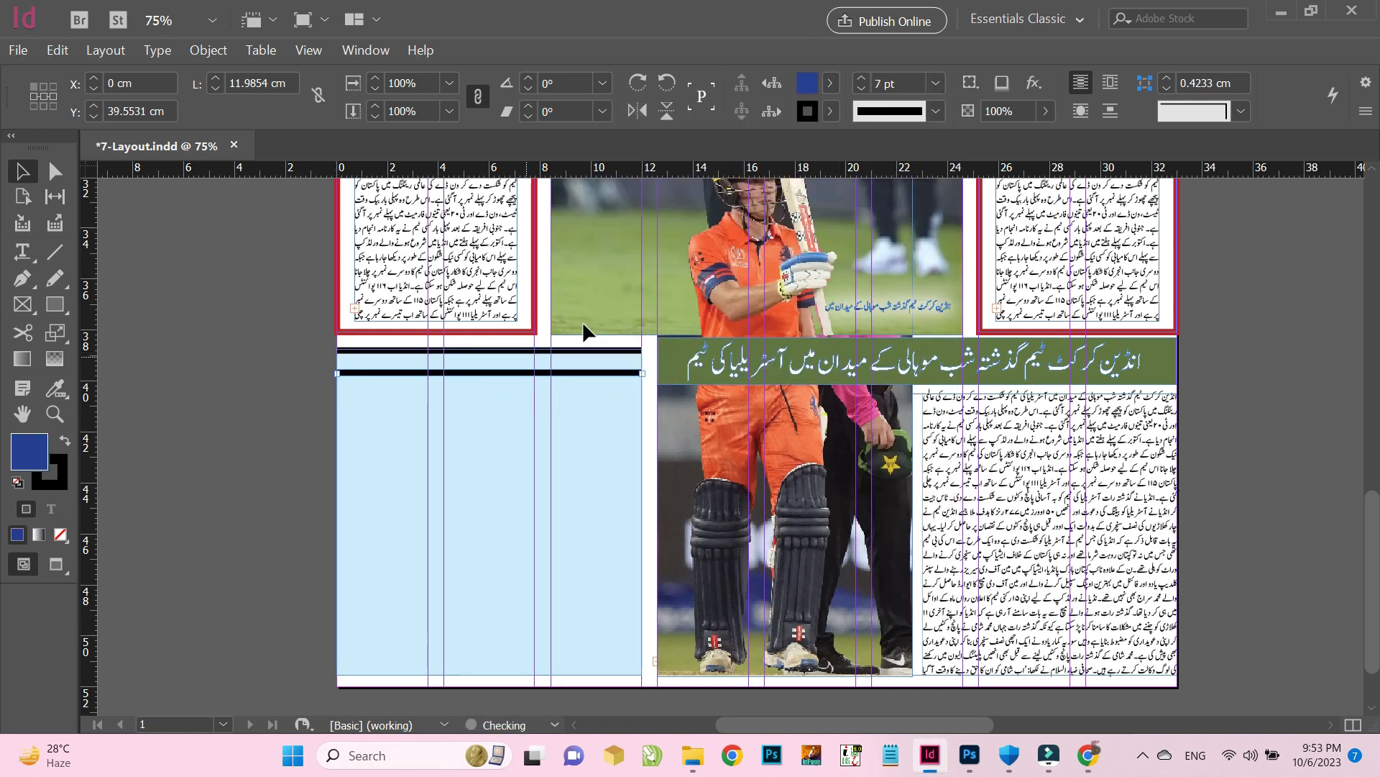
Set the line's fill and stroke to C=100 M=0 Y=0 K=0 and place a copy along the light blue rectangle's bottom edge
{"action": "left_click", "coordinate": [830, 83]}
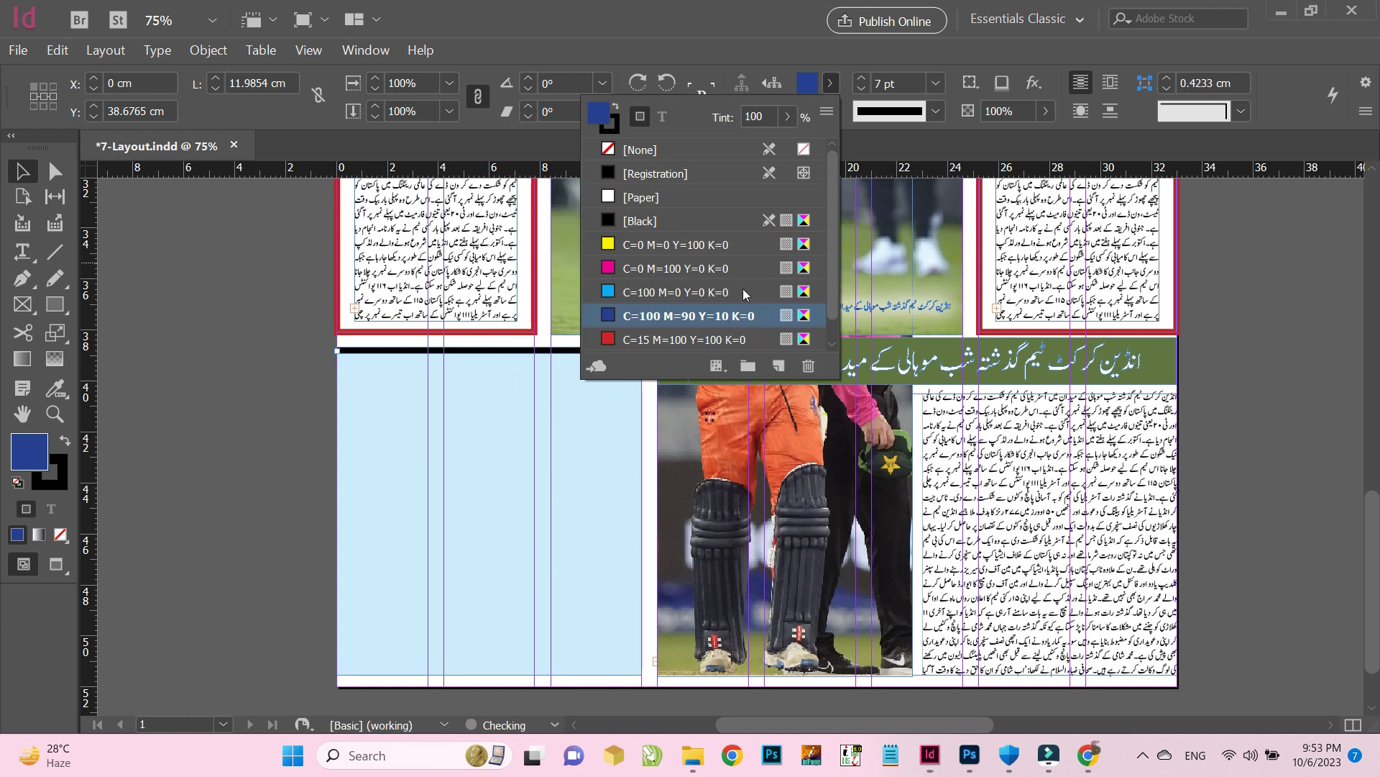
{"action": "left_click", "coordinate": [650, 292]}
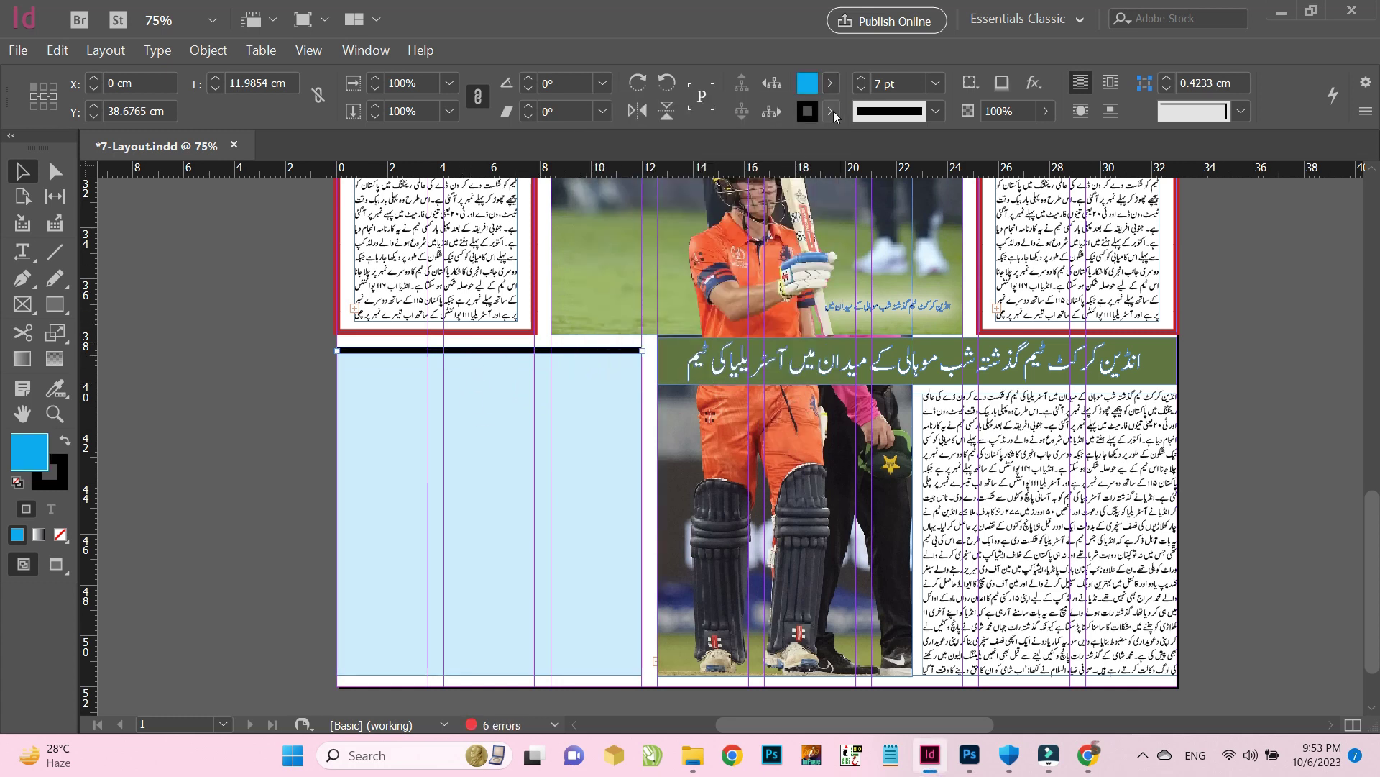
{"action": "left_click", "coordinate": [831, 111]}
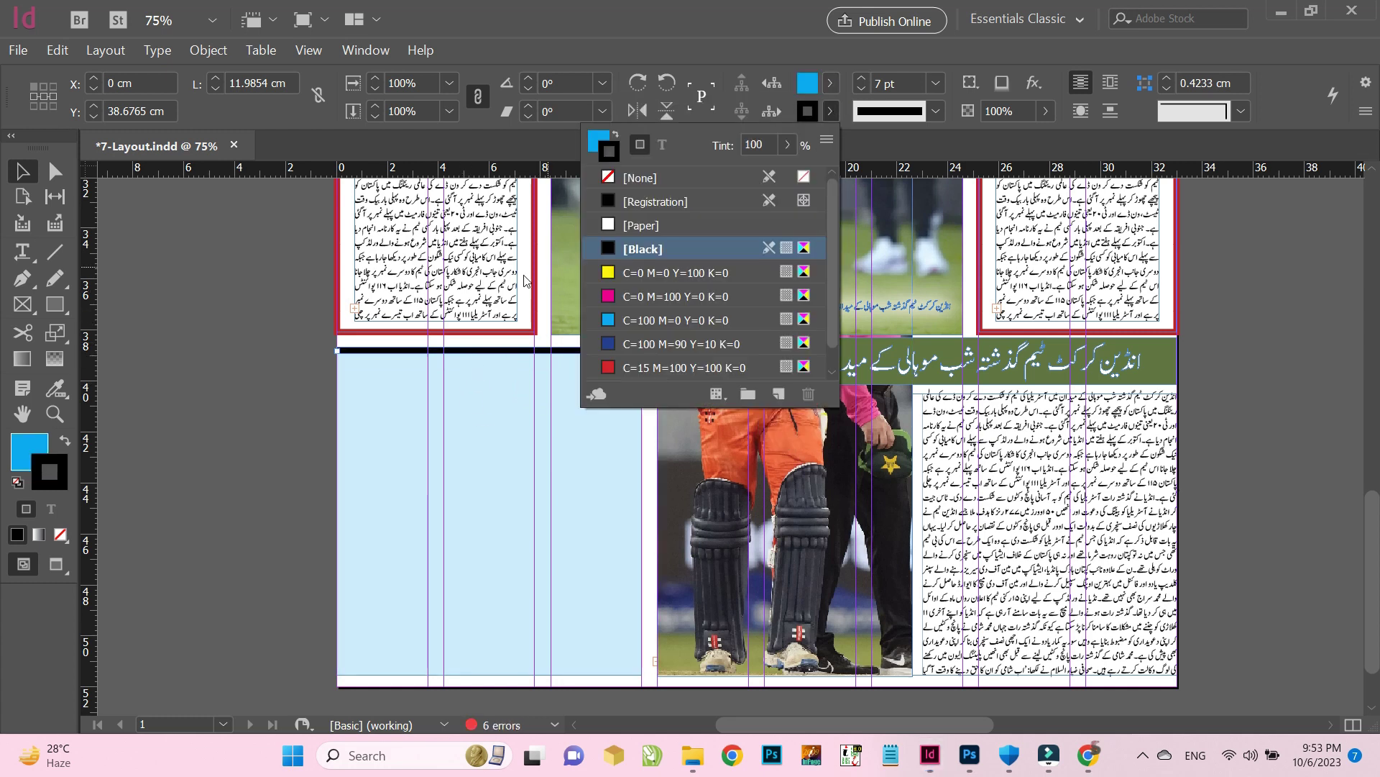
{"action": "left_click", "coordinate": [634, 344]}
{"action": "left_click", "coordinate": [638, 321]}
{"action": "left_click_drag", "start_coordinate": [466, 352], "coordinate": [466, 680]}
{"action": "left_click", "coordinate": [287, 454]}
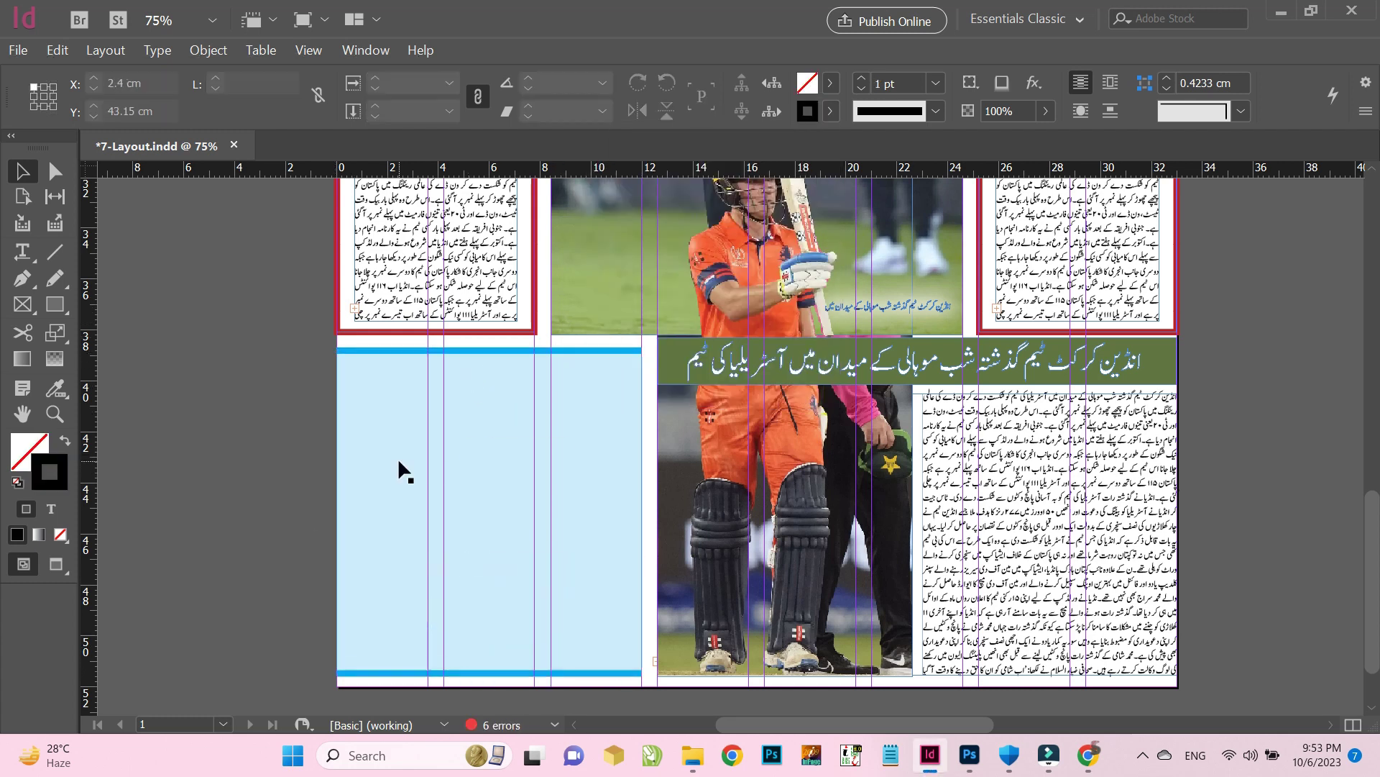
Copy the whole story from the red-bordered article above into a new text frame about 11.25 by 11.45 cm inside the light blue rectangle
{"action": "scroll", "coordinate": [431, 432], "scroll_direction": "up", "scroll_amount": 3}
{"action": "double_click", "coordinate": [471, 366]}
{"action": "key", "text": "ctrl+a"}
{"action": "scroll", "coordinate": [431, 515], "scroll_direction": "down", "scroll_amount": 4}
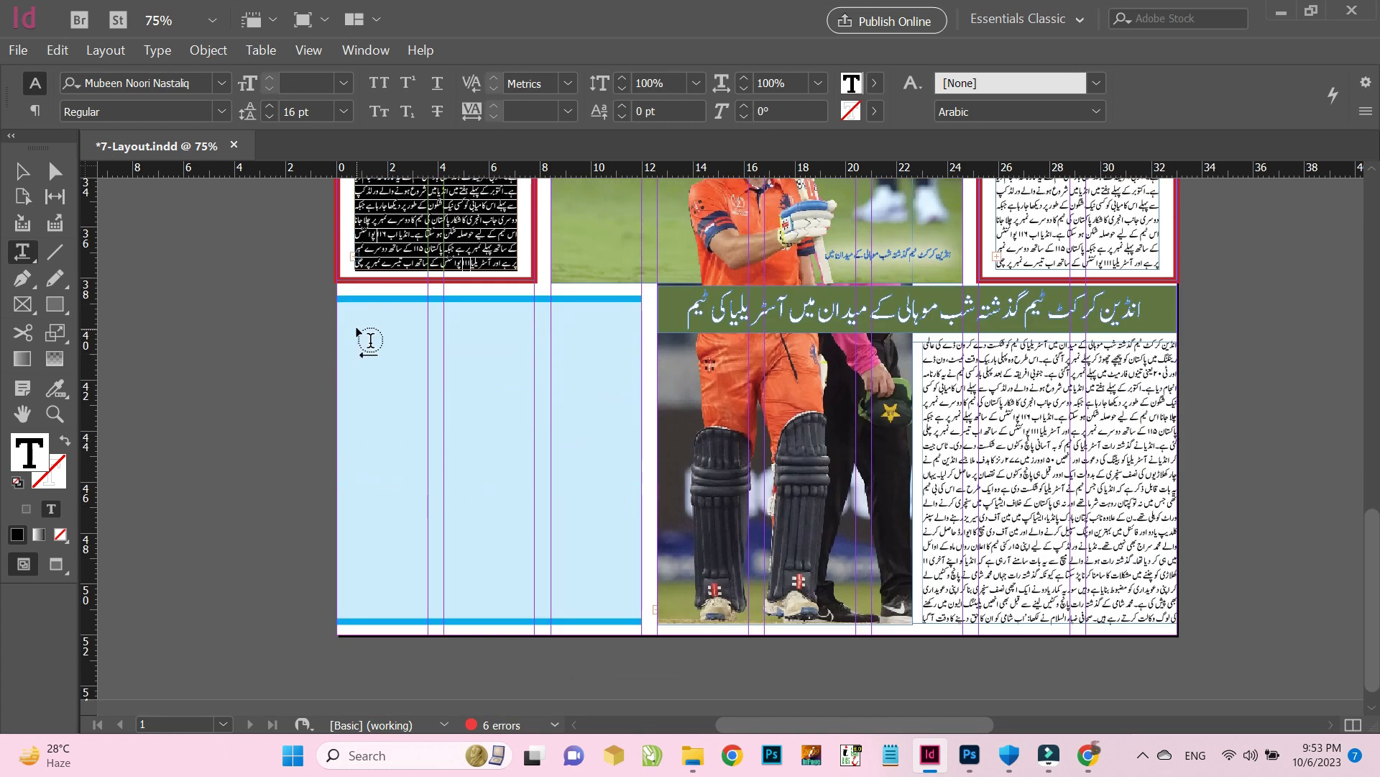
{"action": "left_click_drag", "start_coordinate": [344, 315], "coordinate": [632, 606]}
{"action": "key", "text": "ctrl+v"}
{"action": "key", "text": "Escape"}
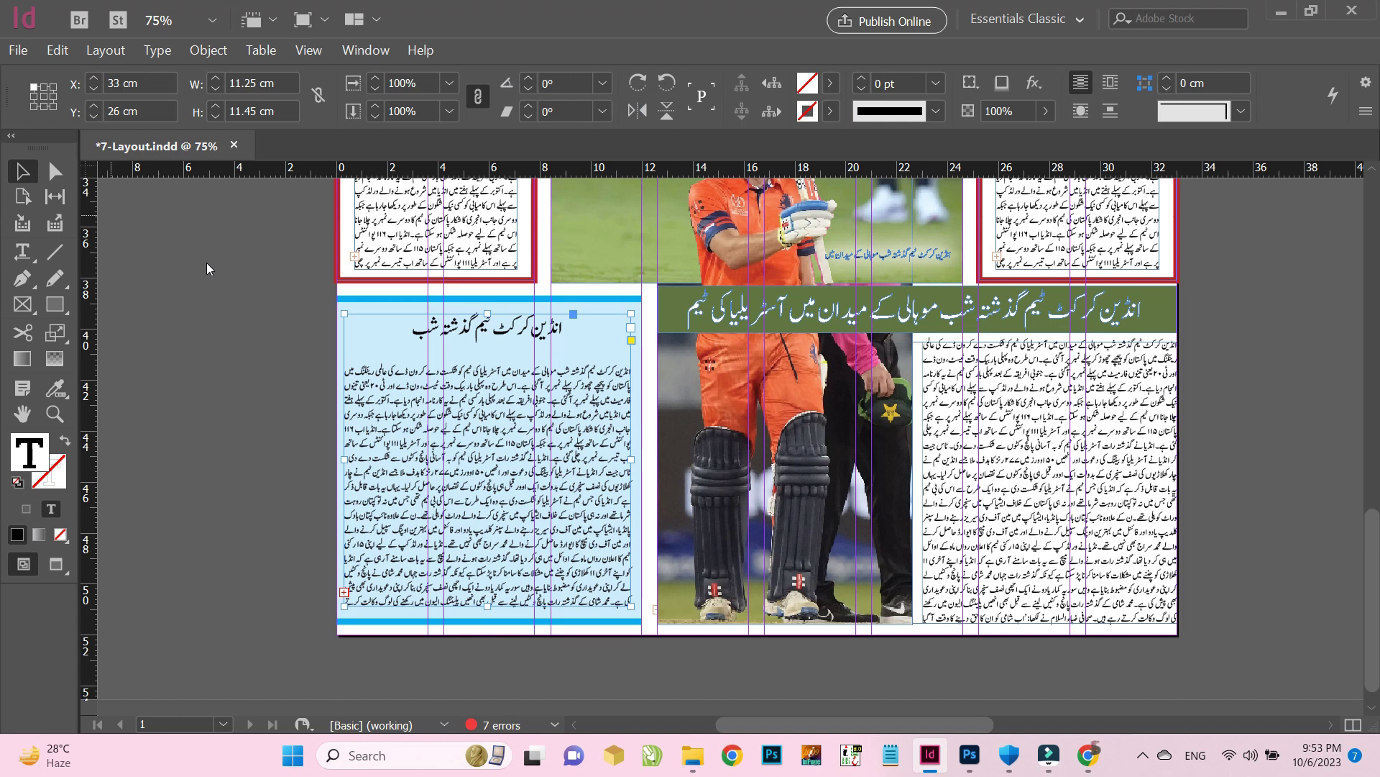
Enlarge the headline of the story in the light blue box and set its text frame to two columns
{"action": "triple_click", "coordinate": [528, 330]}
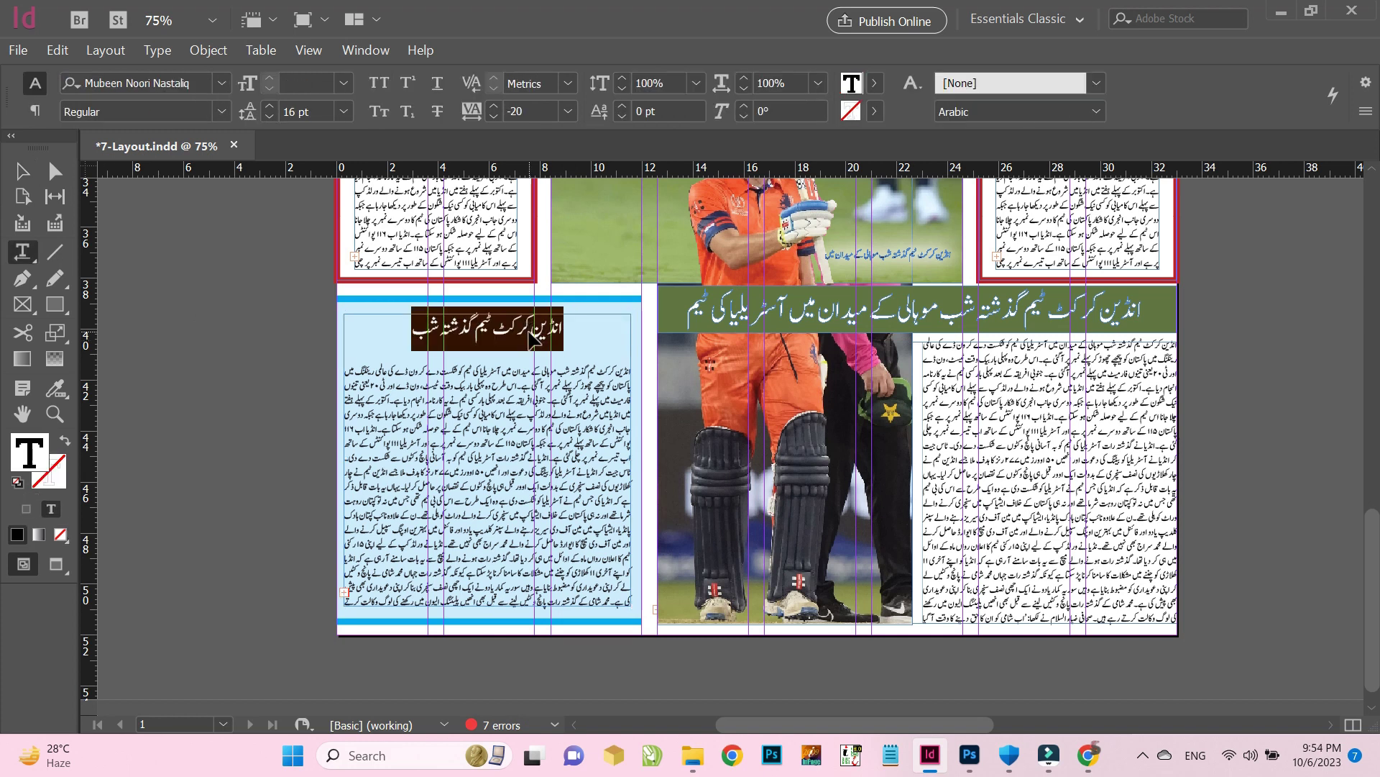
{"action": "key", "text": "ctrl+shift+period"}
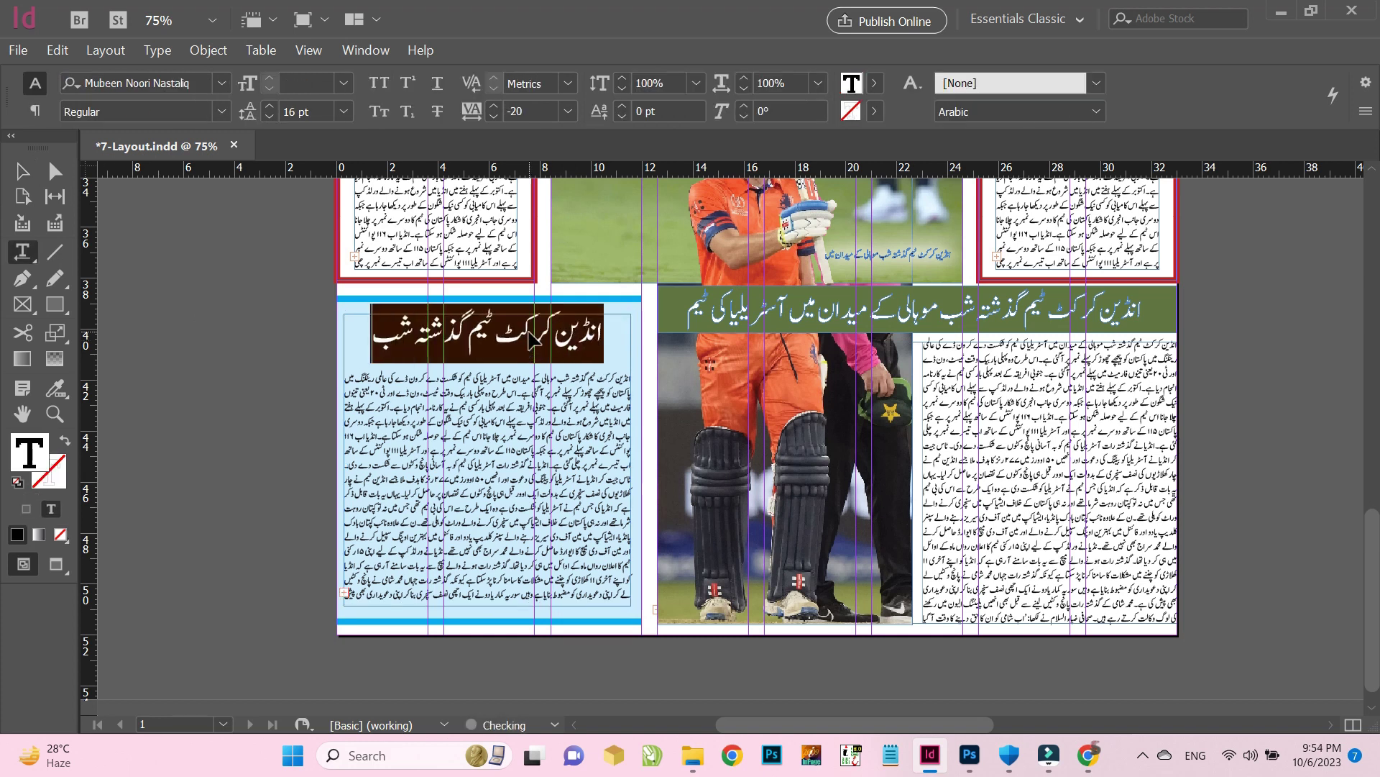
{"action": "key", "text": "ctrl+a"}
{"action": "key", "text": "ctrl+b"}
{"action": "type", "text": "2"}
{"action": "key", "text": "Return"}
{"action": "left_click", "coordinate": [18, 168]}
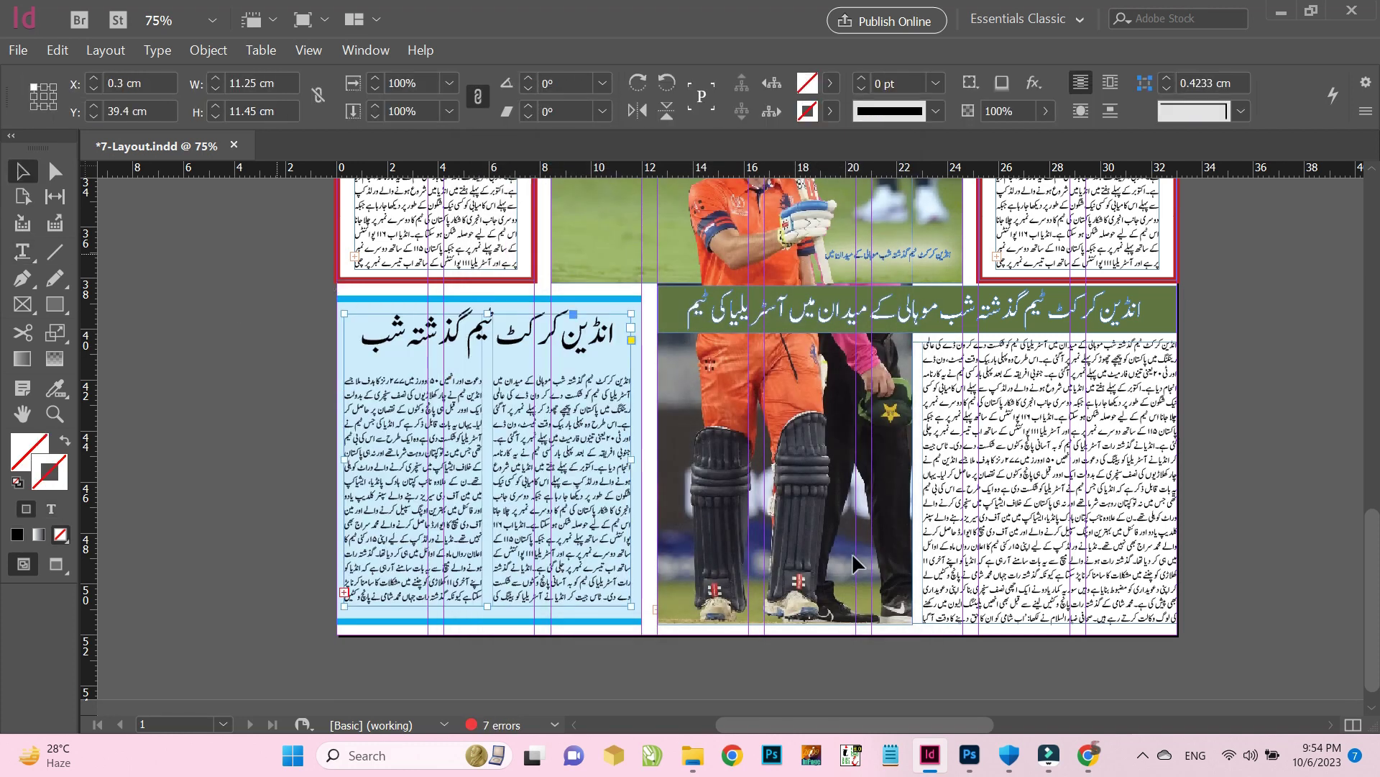
Switch to Chrome and copy the Temba Bavuma photo from the ESPNcricinfo photos page
{"action": "left_click", "coordinate": [1088, 755]}
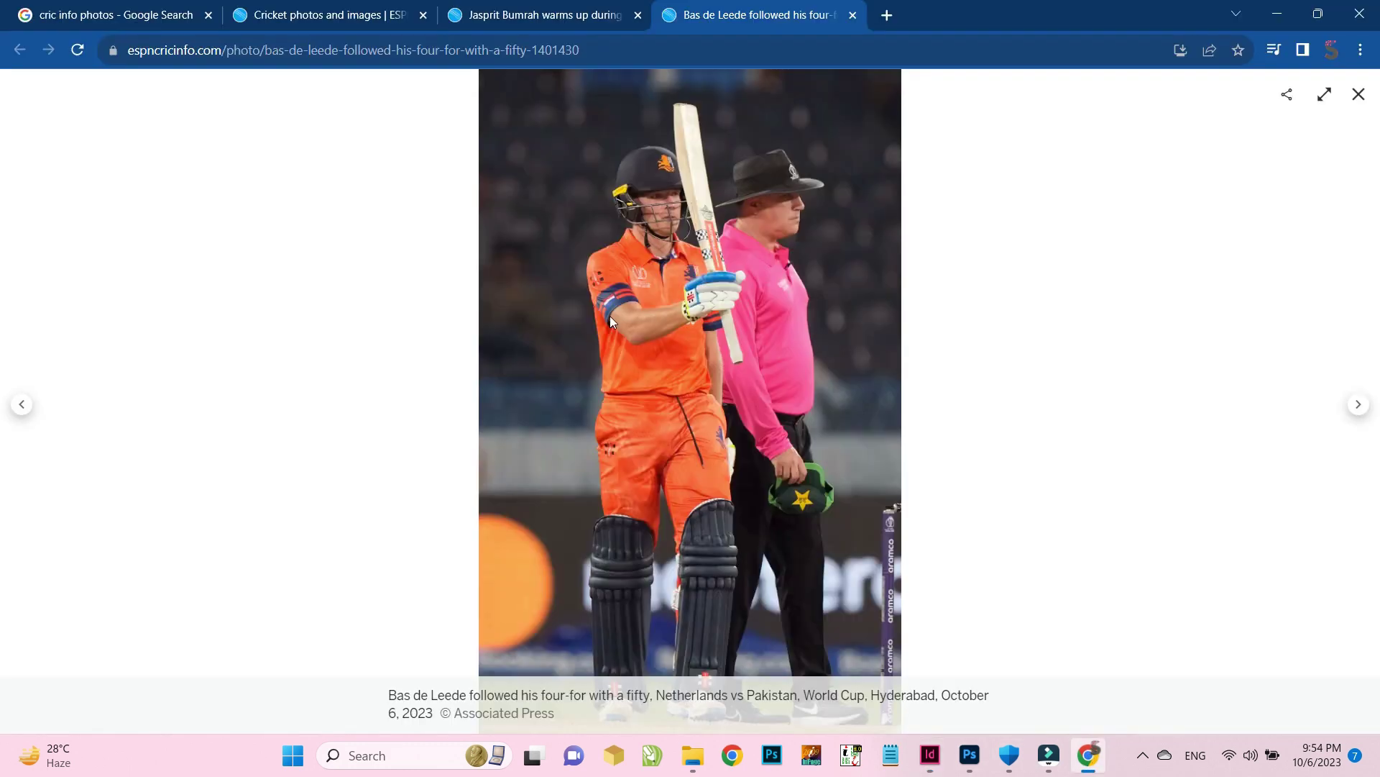
{"action": "left_click", "coordinate": [478, 13]}
{"action": "left_click", "coordinate": [331, 13]}
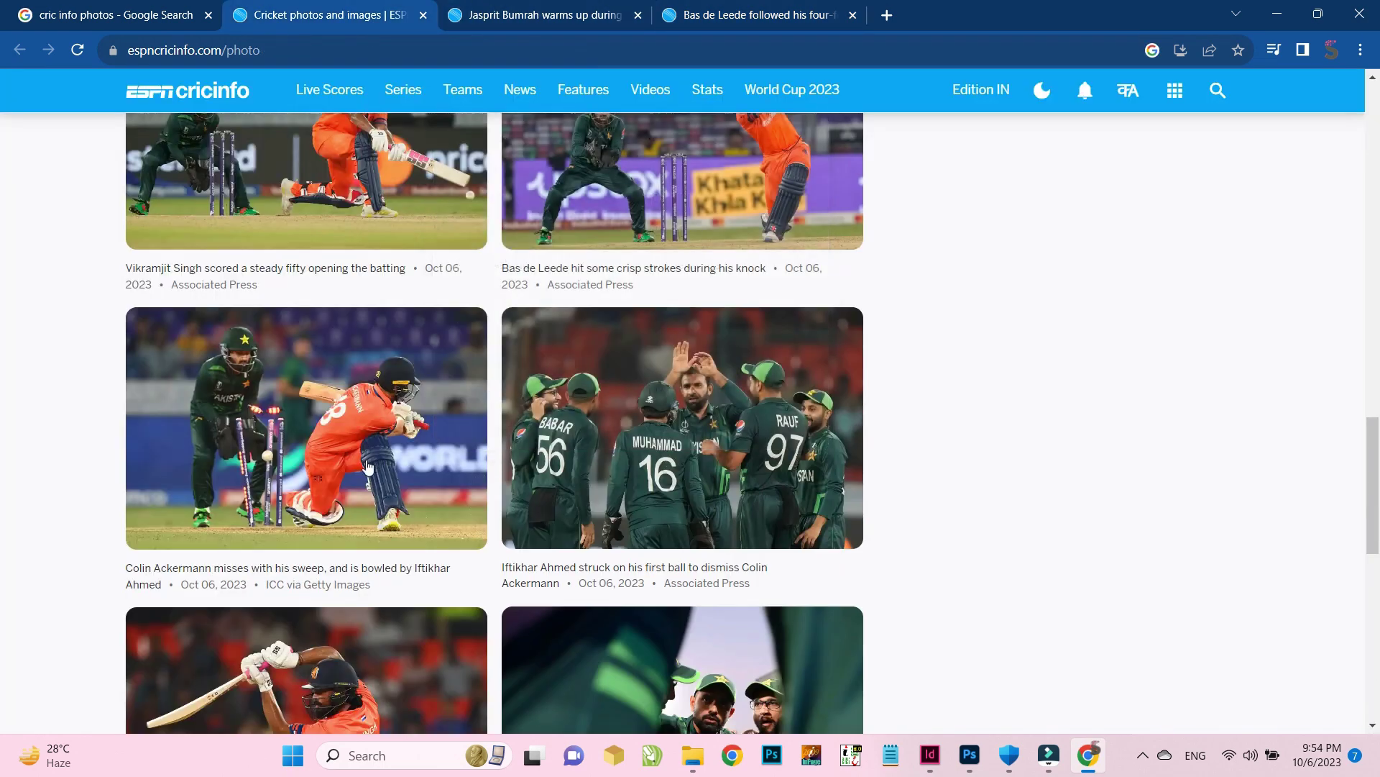
{"action": "scroll", "coordinate": [367, 466], "scroll_direction": "down", "scroll_amount": 10}
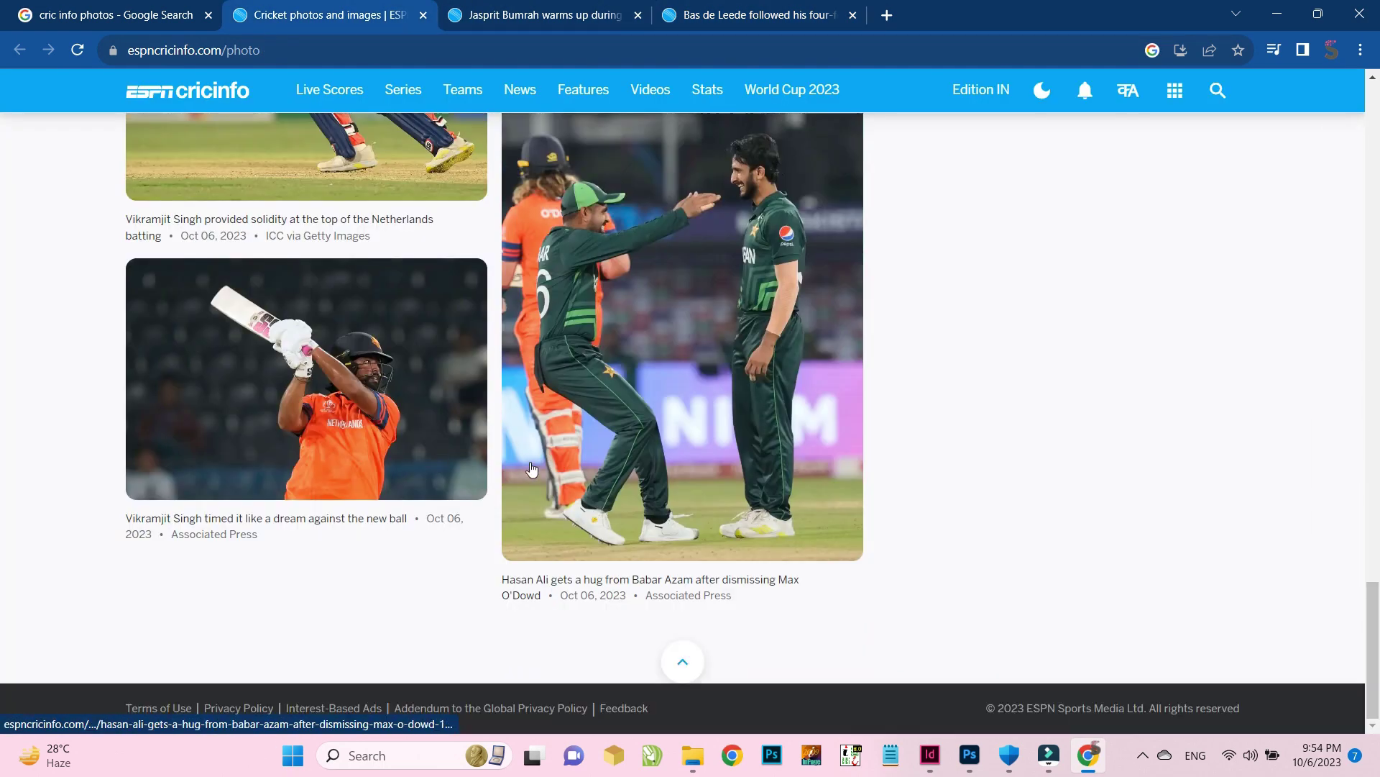
{"action": "scroll", "coordinate": [532, 468], "scroll_direction": "up", "scroll_amount": 15}
{"action": "scroll", "coordinate": [642, 428], "scroll_direction": "down", "scroll_amount": 15}
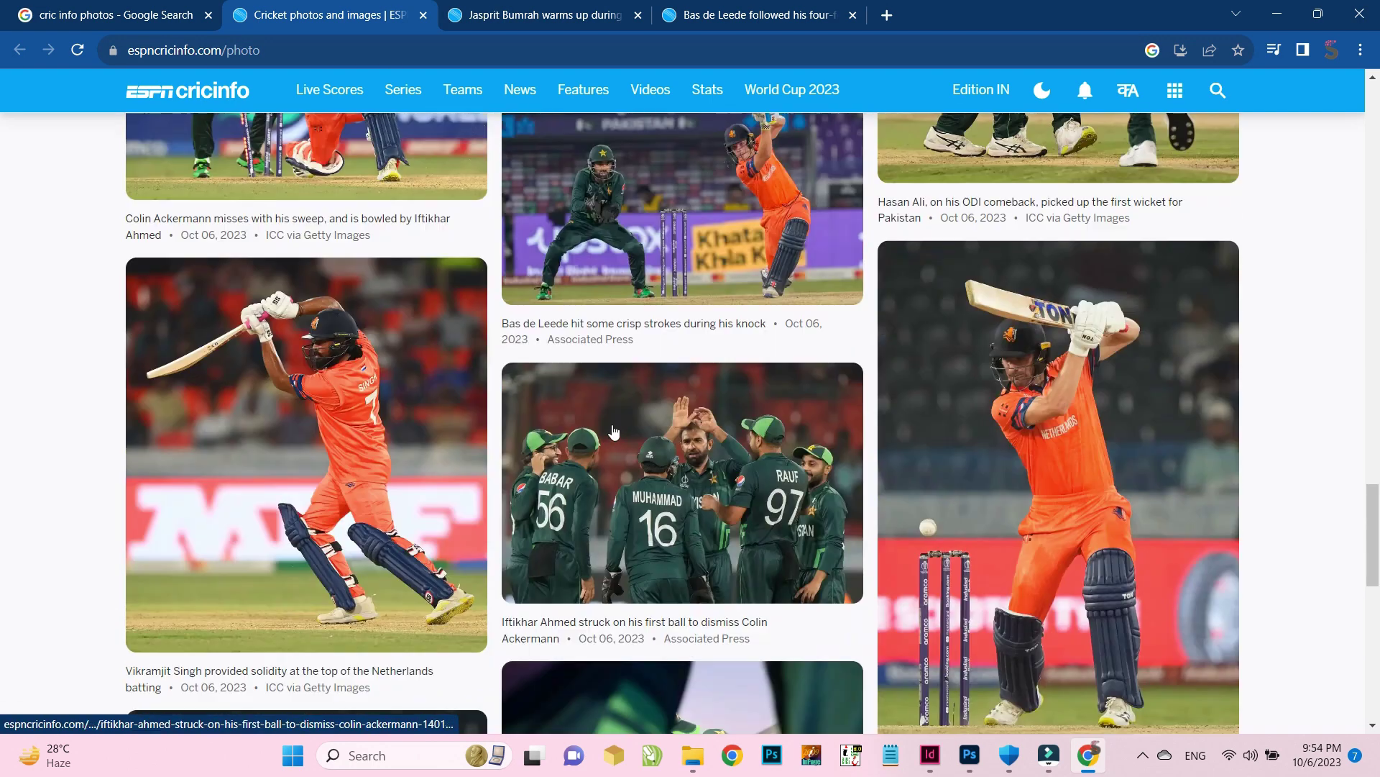
{"action": "scroll", "coordinate": [613, 431], "scroll_direction": "down", "scroll_amount": 15}
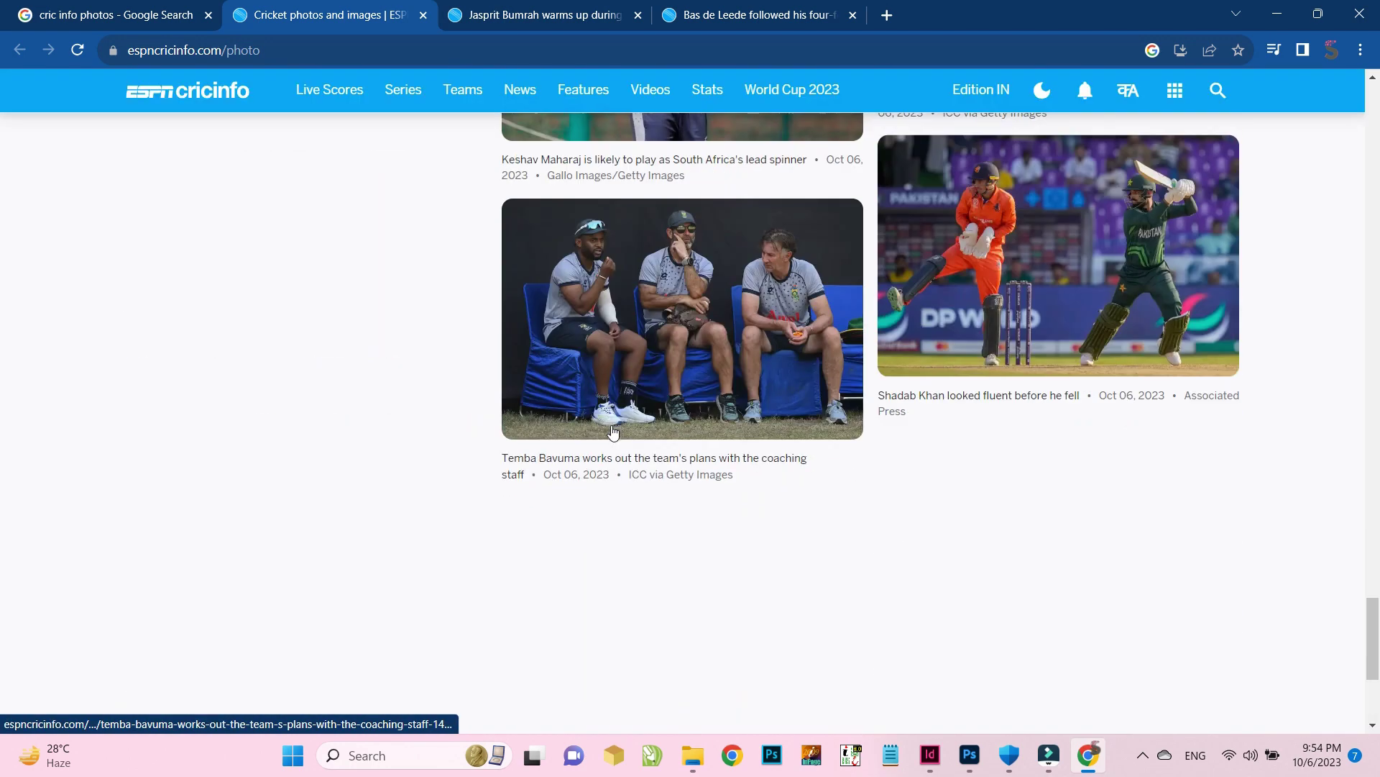
{"action": "scroll", "coordinate": [613, 431], "scroll_direction": "up", "scroll_amount": 7}
{"action": "right_click", "coordinate": [294, 374]}
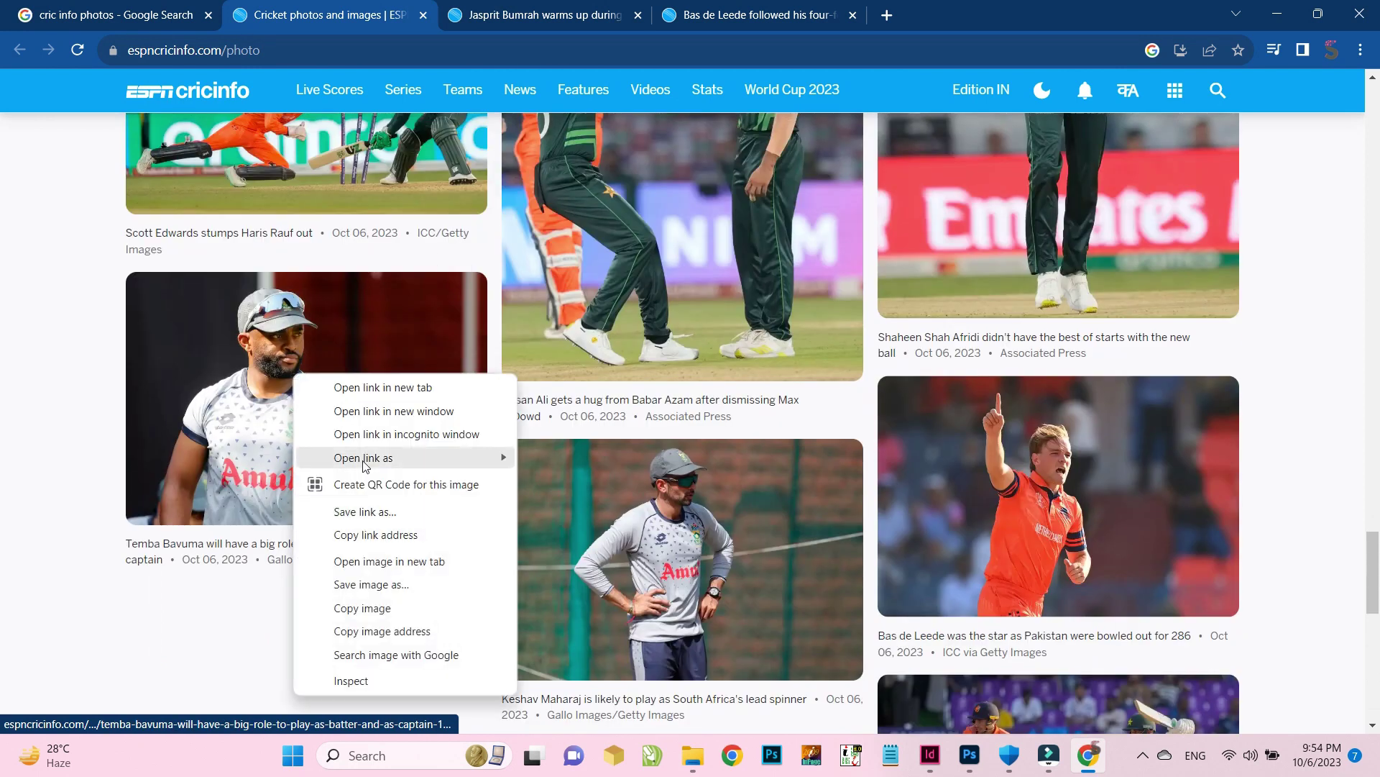
{"action": "left_click", "coordinate": [364, 608]}
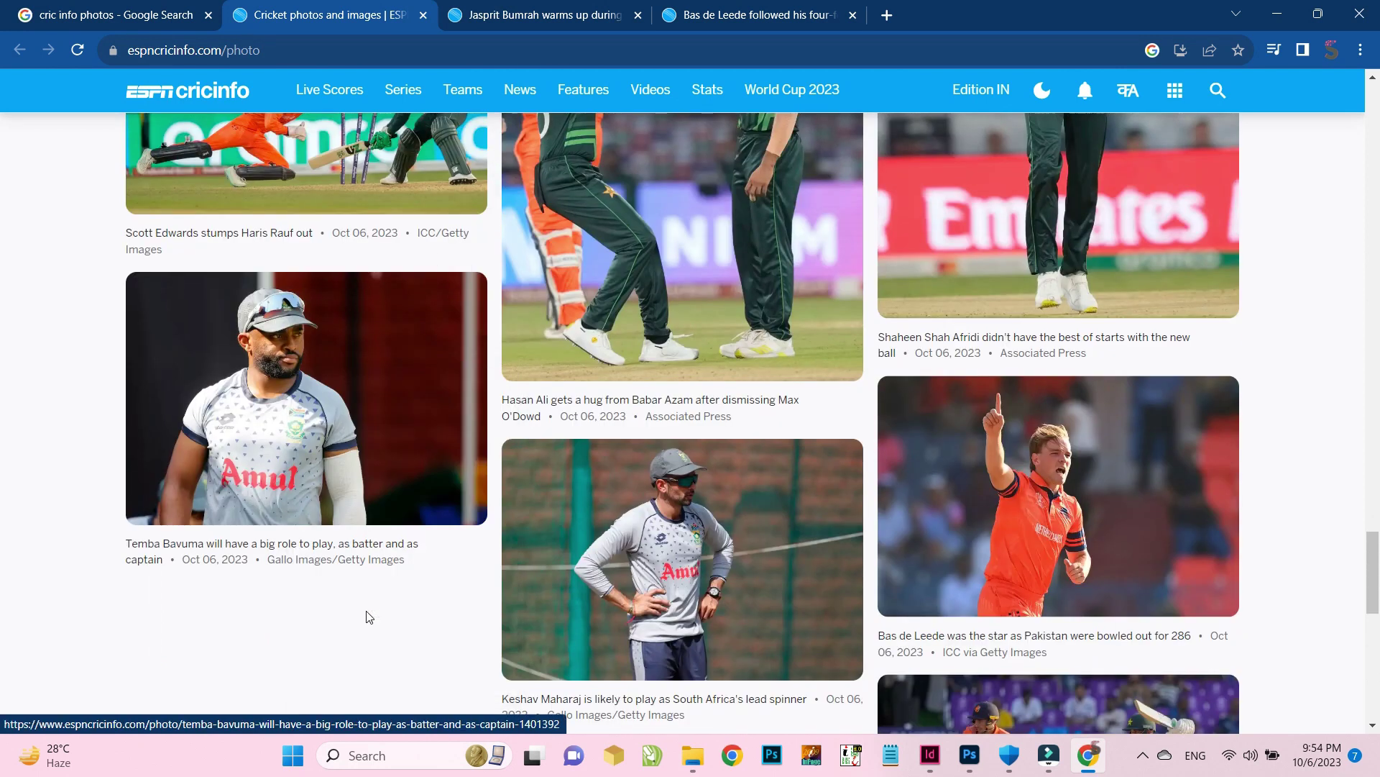
Back in InDesign, draw a 5.35 by 3.8 cm frame below the headline, paste the copied photo into it and fill the frame proportionally
{"action": "left_click", "coordinate": [931, 756]}
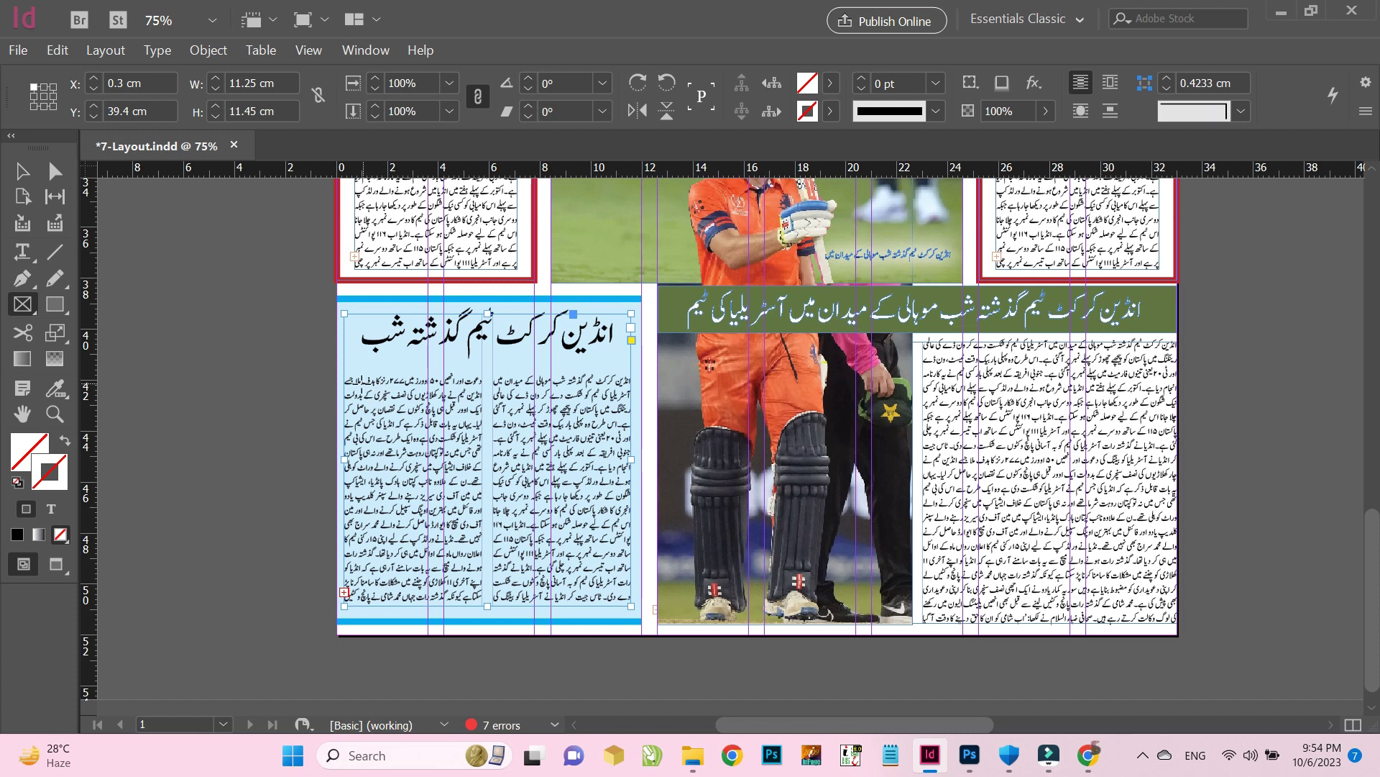
{"action": "left_click_drag", "start_coordinate": [348, 379], "coordinate": [481, 474]}
{"action": "key", "text": "ctrl+alt+v"}
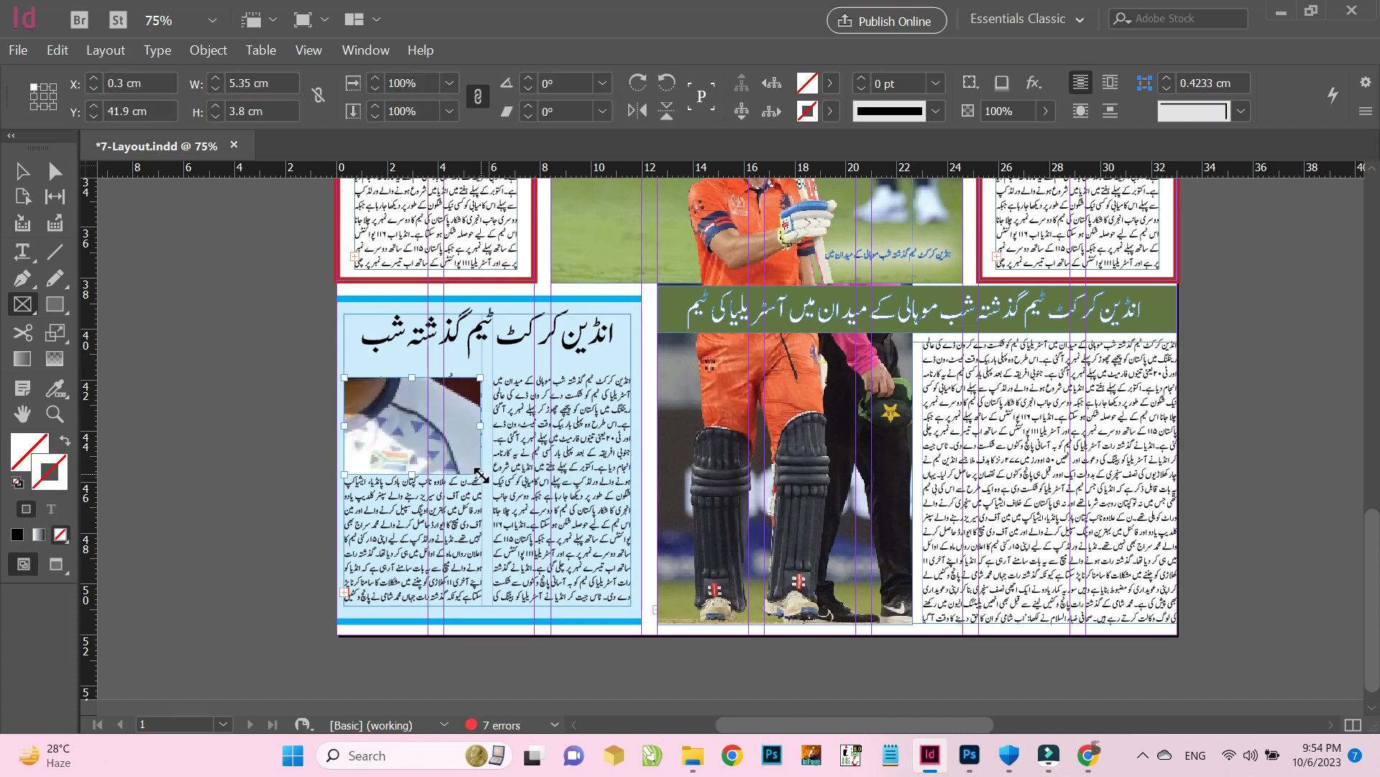
{"action": "key", "text": "ctrl+alt+shift+c"}
Wrap the story text around the photo frame's bounding box
{"action": "key", "text": "ctrl+alt+w"}
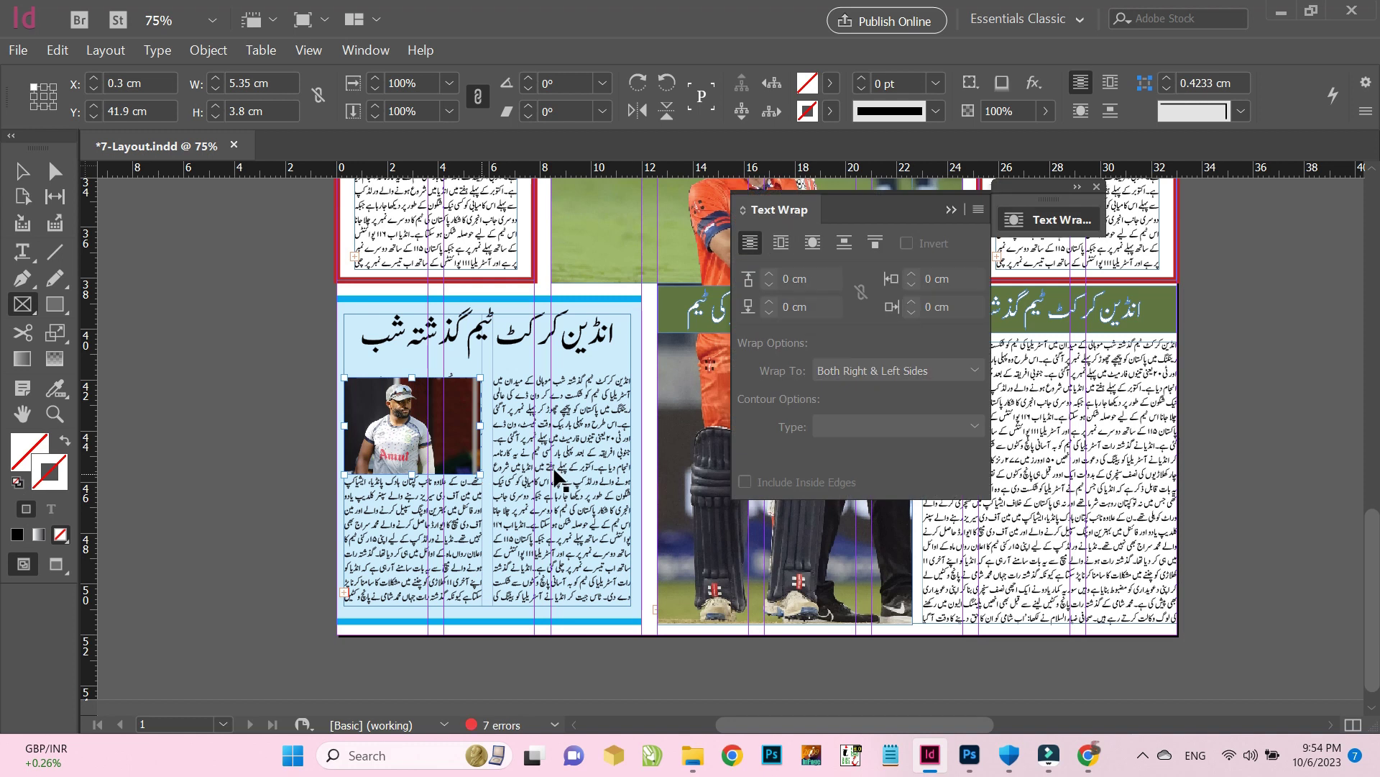
{"action": "left_click", "coordinate": [781, 243]}
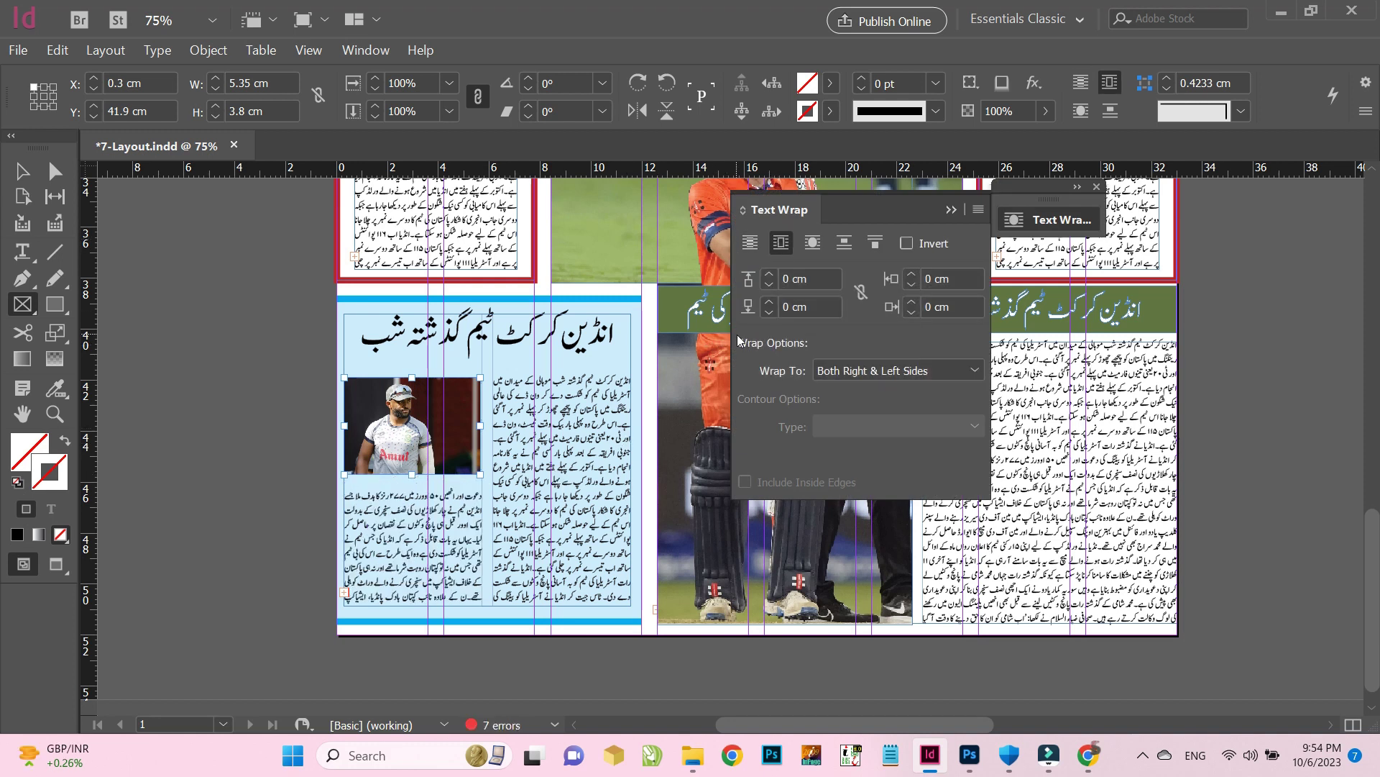
{"action": "left_click", "coordinate": [23, 171]}
Adjust the photo frame's bottom edge to suit the story text beneath it and save the document
{"action": "mouse_move", "coordinate": [411, 475]}
{"action": "left_mouse_down"}
{"action": "mouse_move", "coordinate": [417, 448]}
{"action": "mouse_move", "coordinate": [414, 462]}
{"action": "left_mouse_up"}
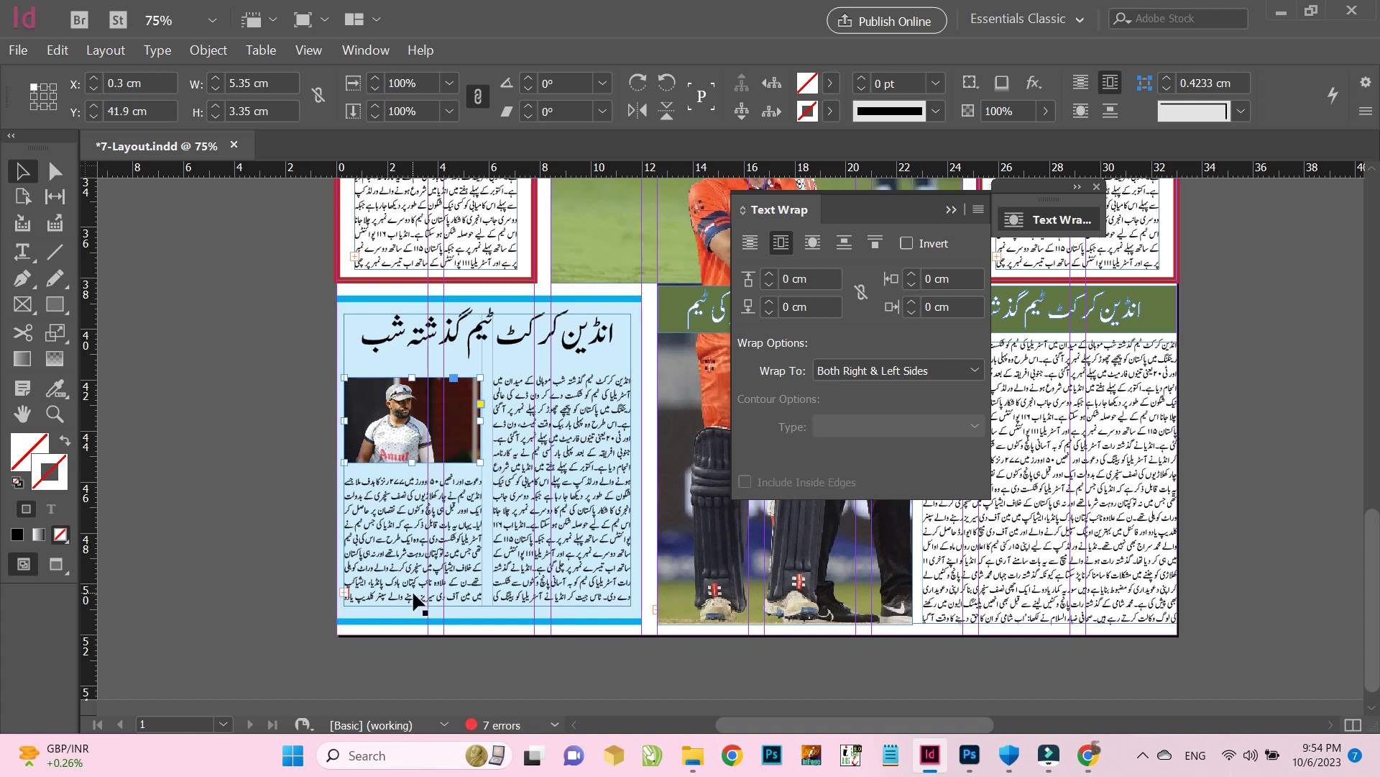
{"action": "double_click", "coordinate": [403, 593]}
{"action": "key", "text": "Return"}
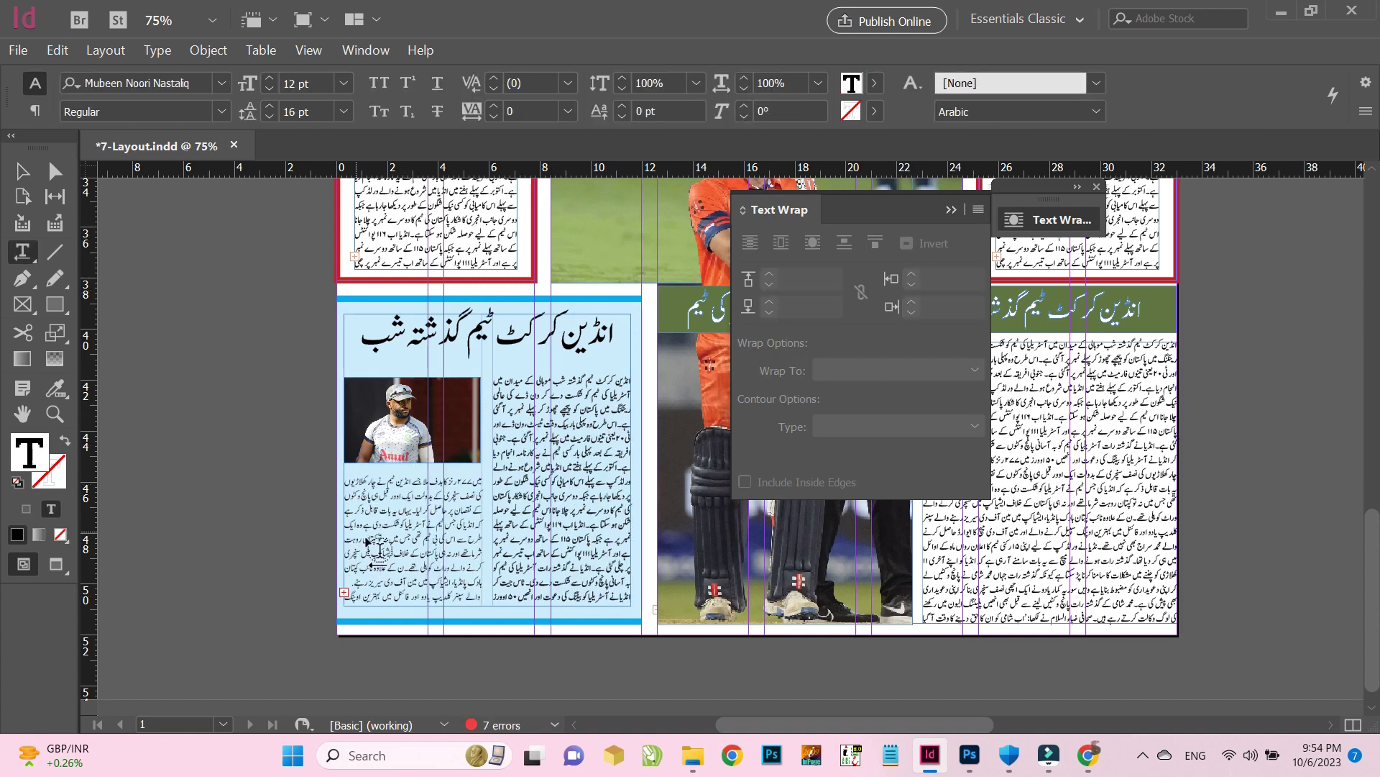
{"action": "left_click", "coordinate": [21, 170]}
{"action": "left_click", "coordinate": [400, 455]}
{"action": "left_click_drag", "start_coordinate": [411, 461], "coordinate": [411, 473]}
{"action": "key", "text": "ctrl+s"}
{"action": "left_click", "coordinate": [1096, 187]}
{"action": "left_click", "coordinate": [1266, 241]}
Place a copy of the box's top blue line between headline and story at Y 41.3 cm, set its weight to 3 pt, and save
{"action": "left_click_drag", "start_coordinate": [500, 167], "coordinate": [501, 366]}
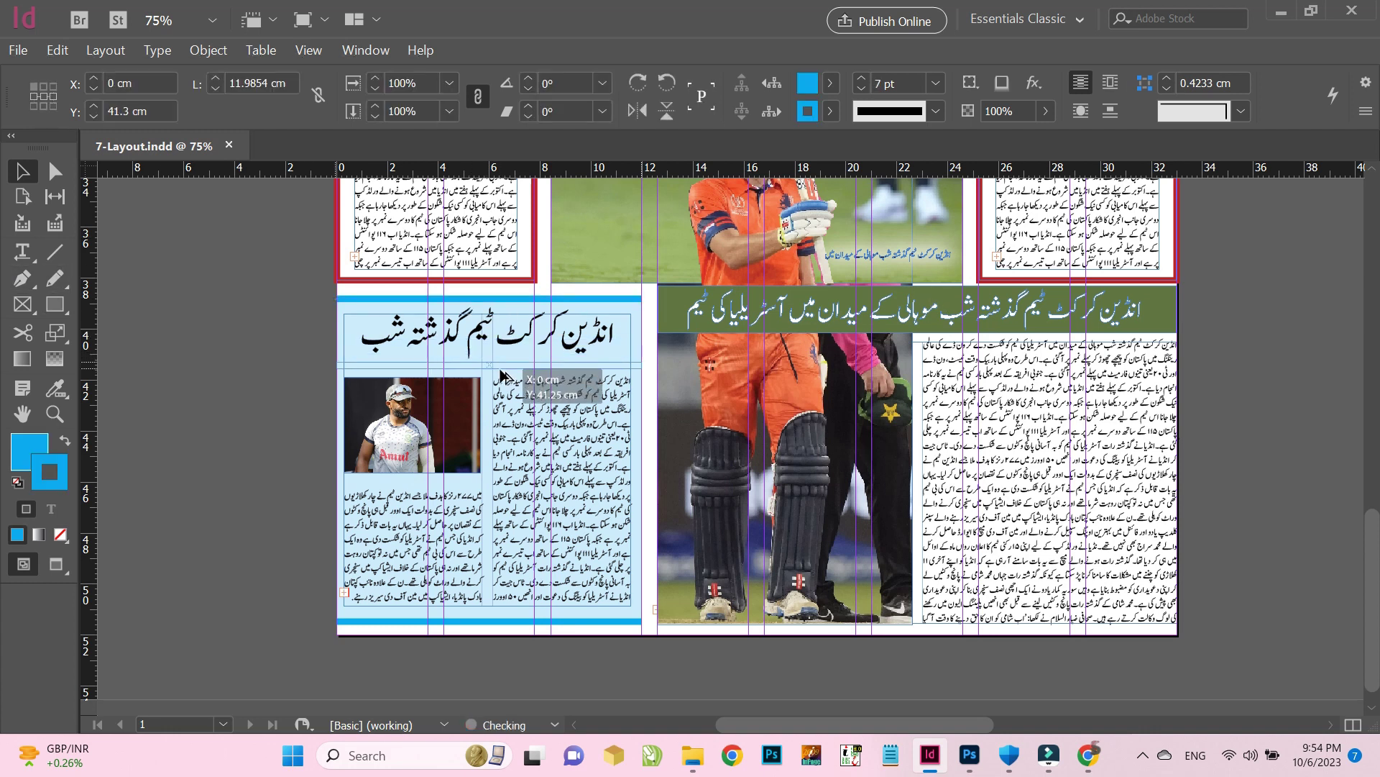
{"action": "left_click", "coordinate": [936, 83]}
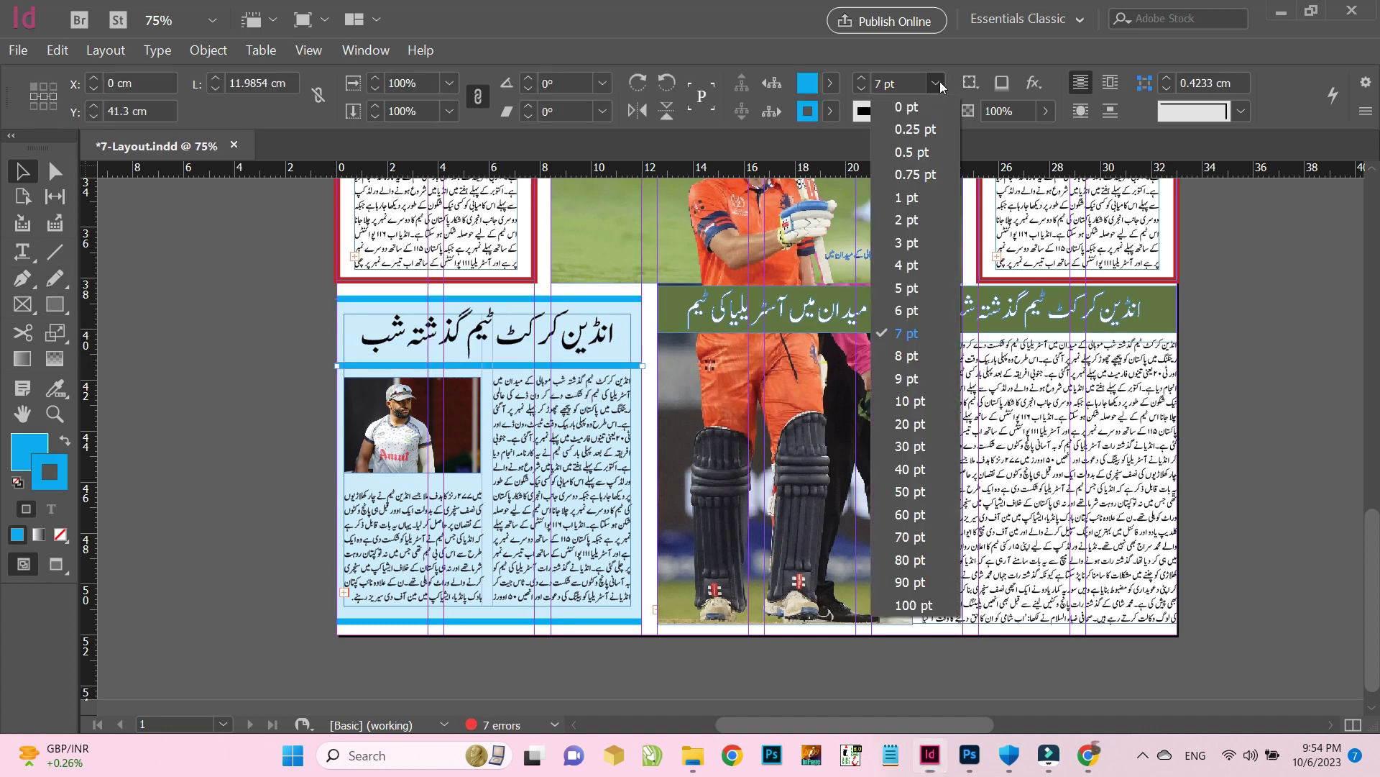
{"action": "left_click", "coordinate": [908, 242]}
{"action": "left_click", "coordinate": [187, 360]}
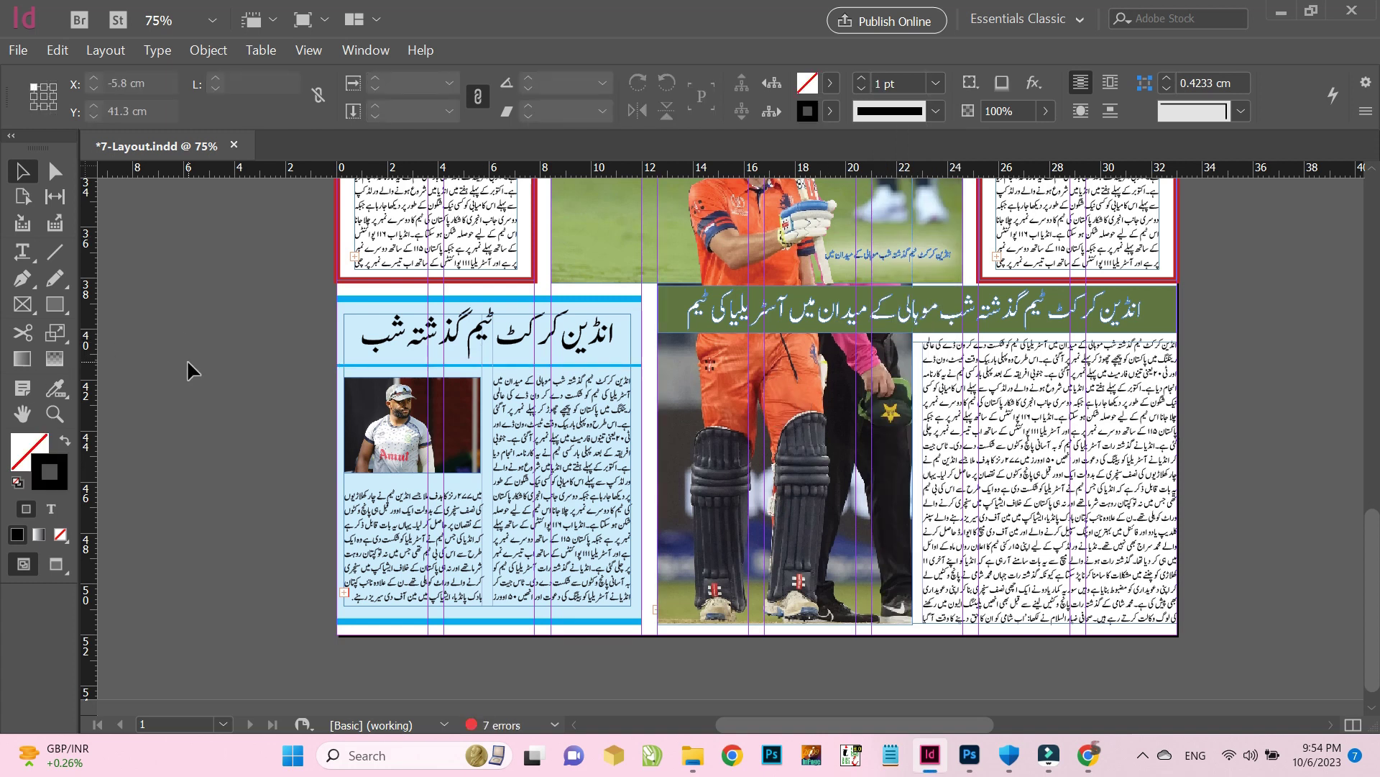
{"action": "key", "text": "ctrl+s"}
{"action": "key", "text": "ctrl+0"}
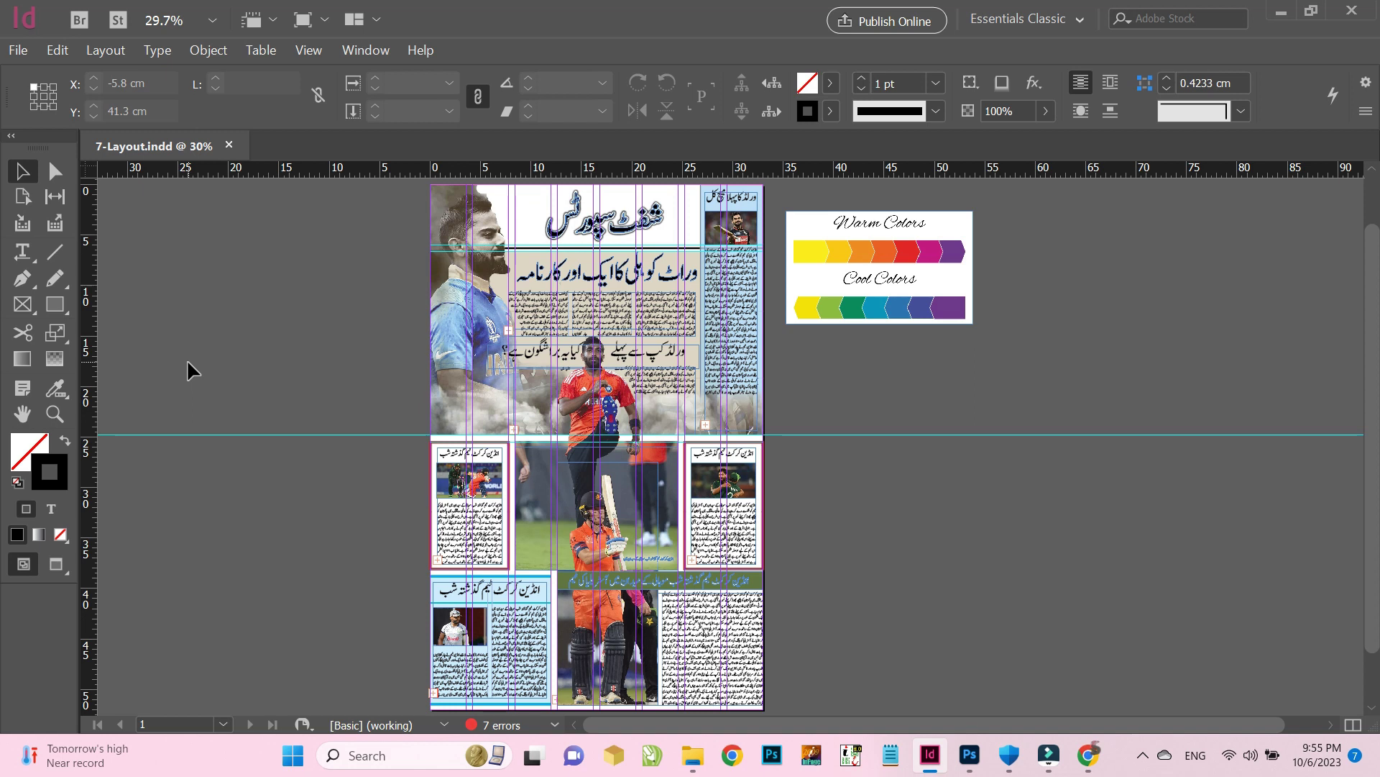
{"action": "left_click", "coordinate": [1143, 756]}
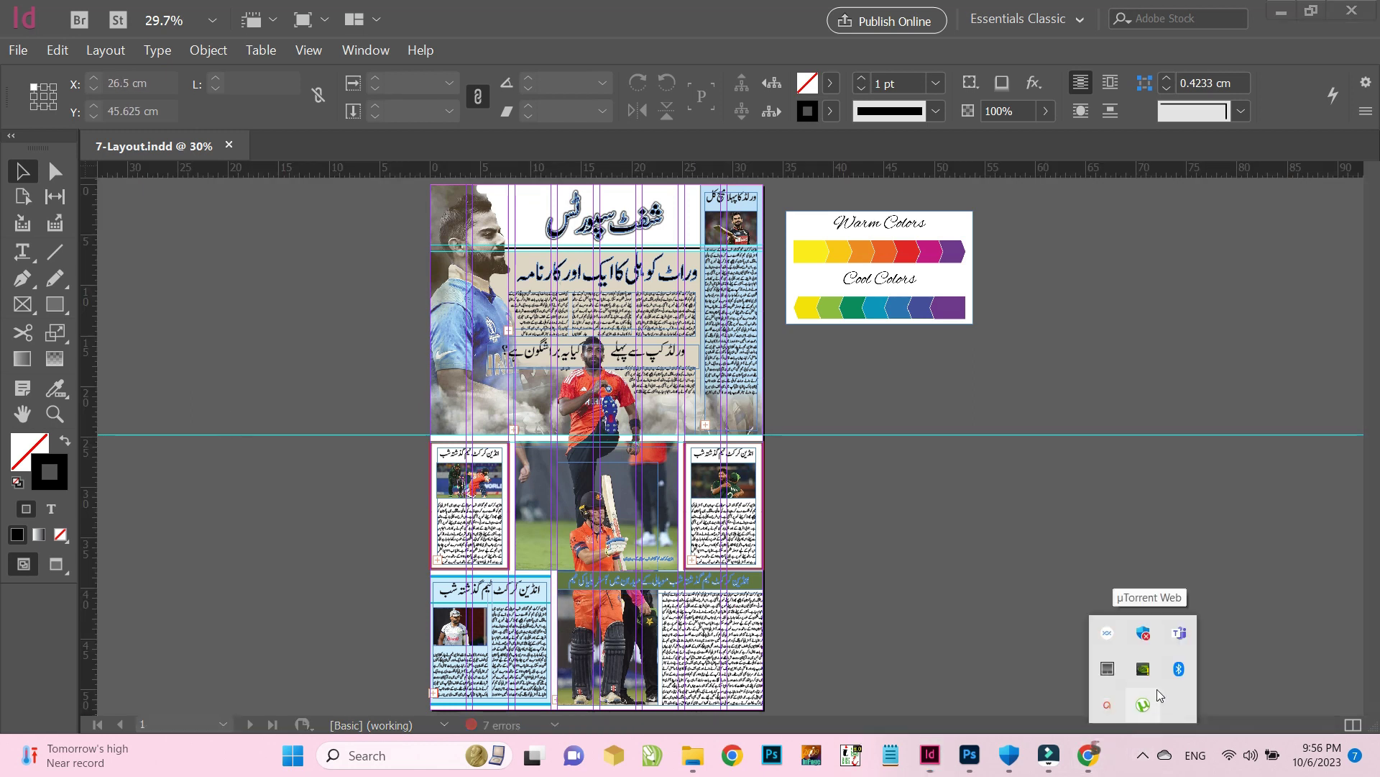